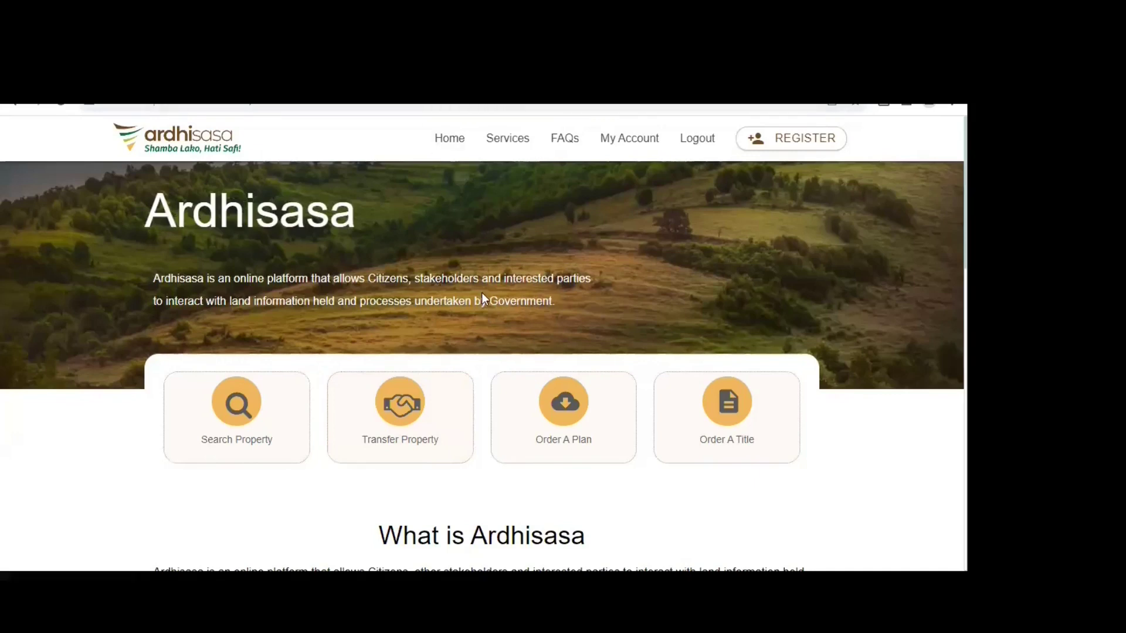
- From My Account, open Services and view all Land Administration services
scroll(482, 294, "down", 7)
scroll(486, 307, "up", 4)
scroll(539, 299, "up", 3)
left_click(637, 146)
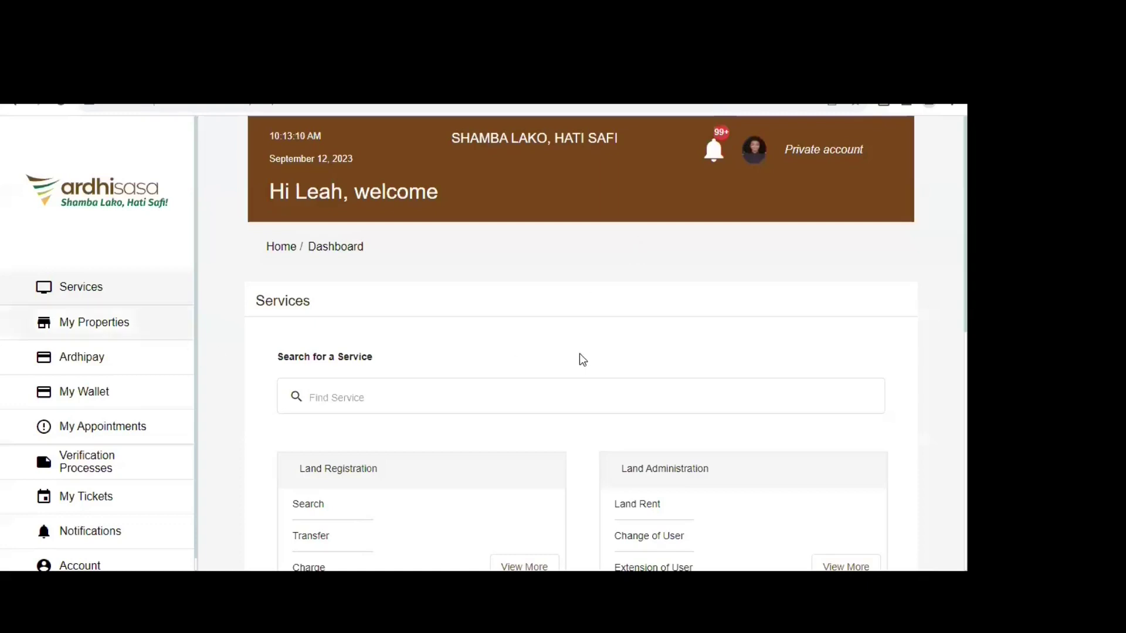
scroll(60, 281, "down", 2)
scroll(63, 290, "up", 2)
left_click(61, 288)
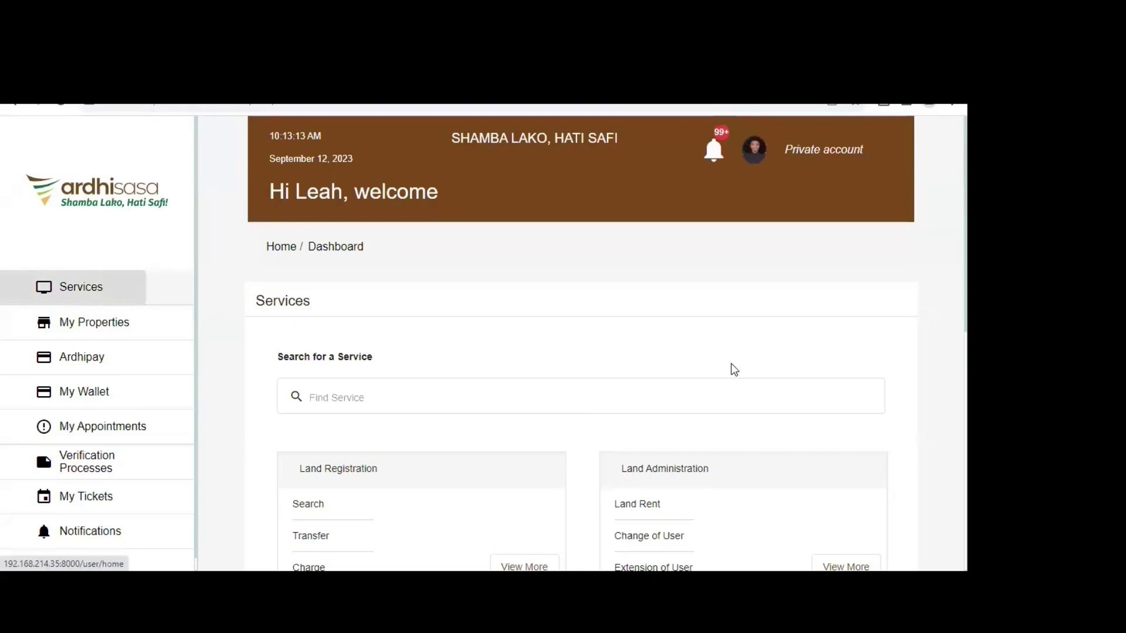
scroll(759, 304, "down", 2)
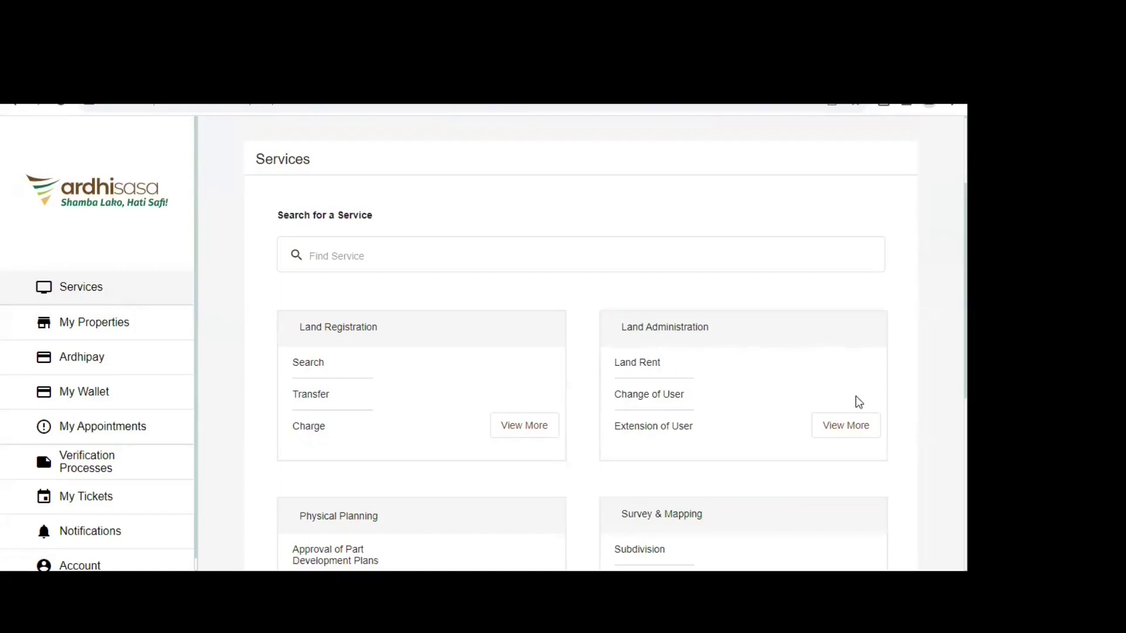
left_click(860, 432)
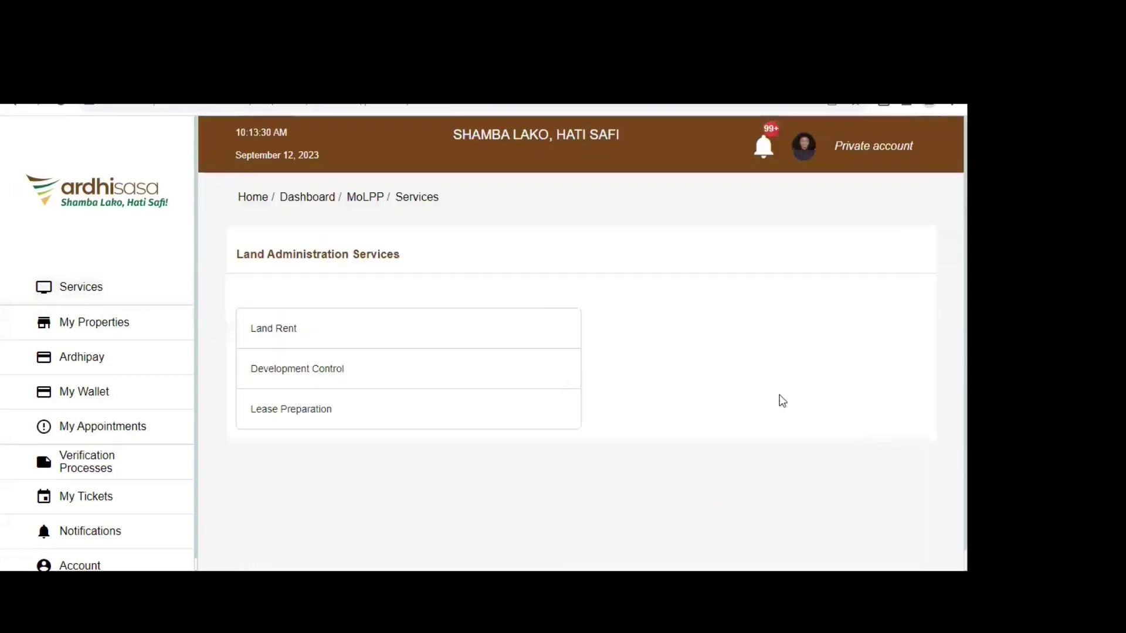
- Review the Land Rent invoices, all marked Complete, then go to Pay Land Rent
left_click(275, 336)
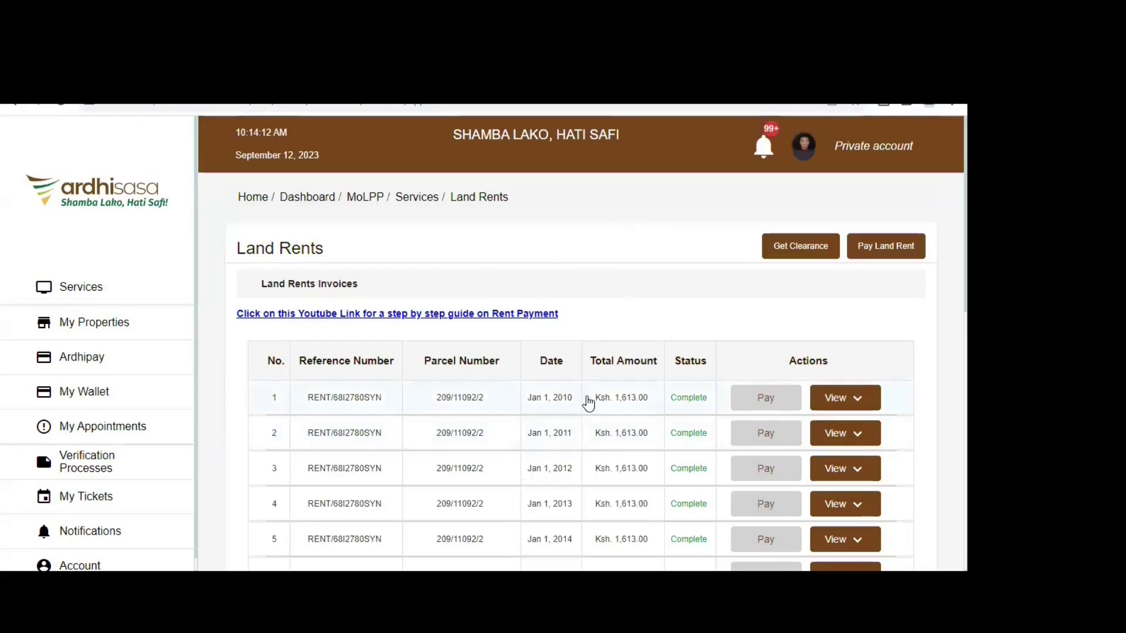
scroll(587, 408, "down", 1)
scroll(872, 246, "up", 1)
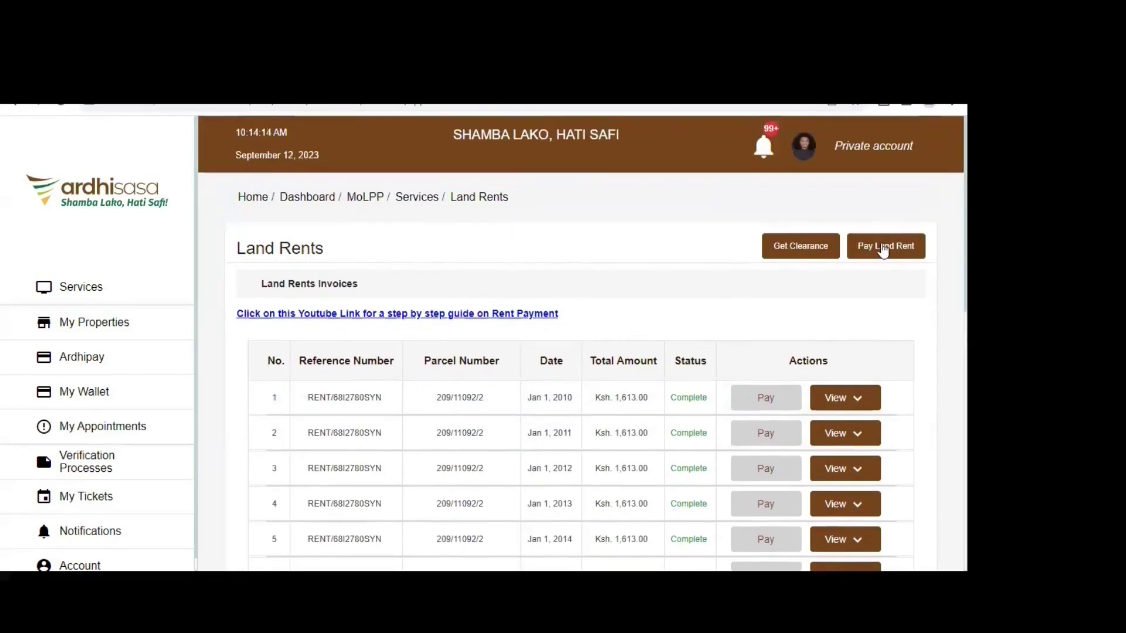
left_click(882, 248)
left_click(285, 318)
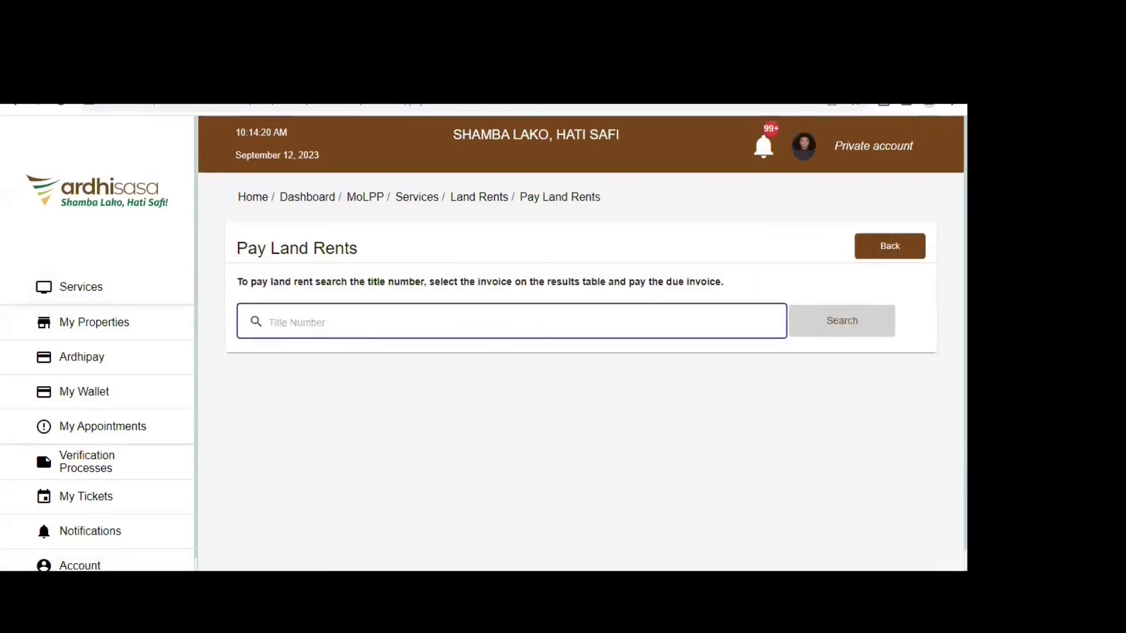
left_click(900, 411)
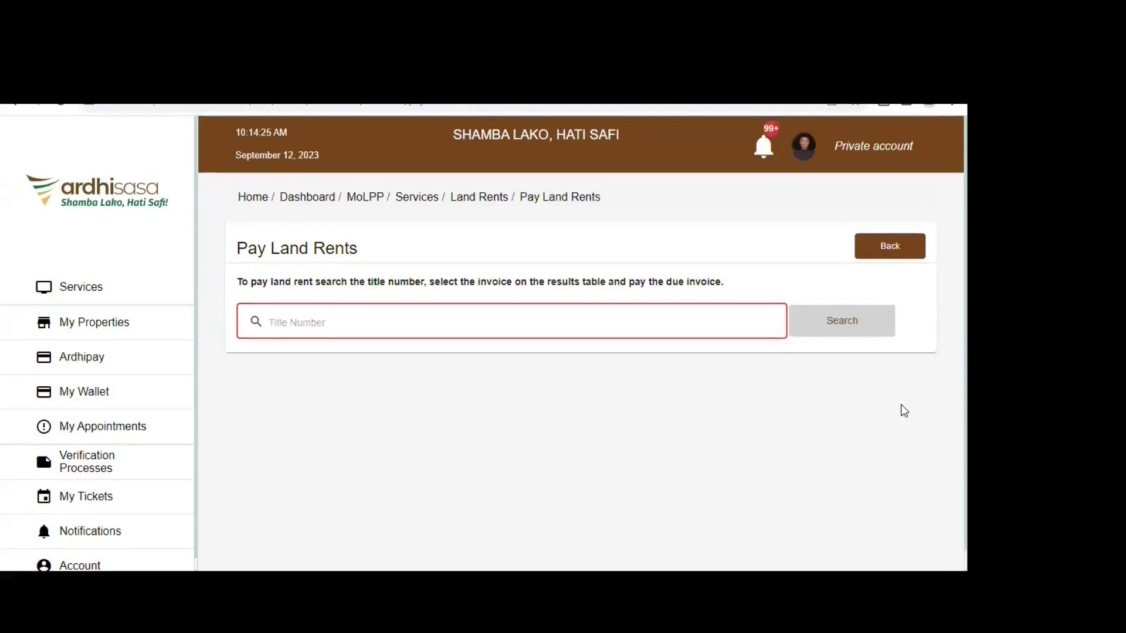
left_click(438, 324)
type("NAIRO")
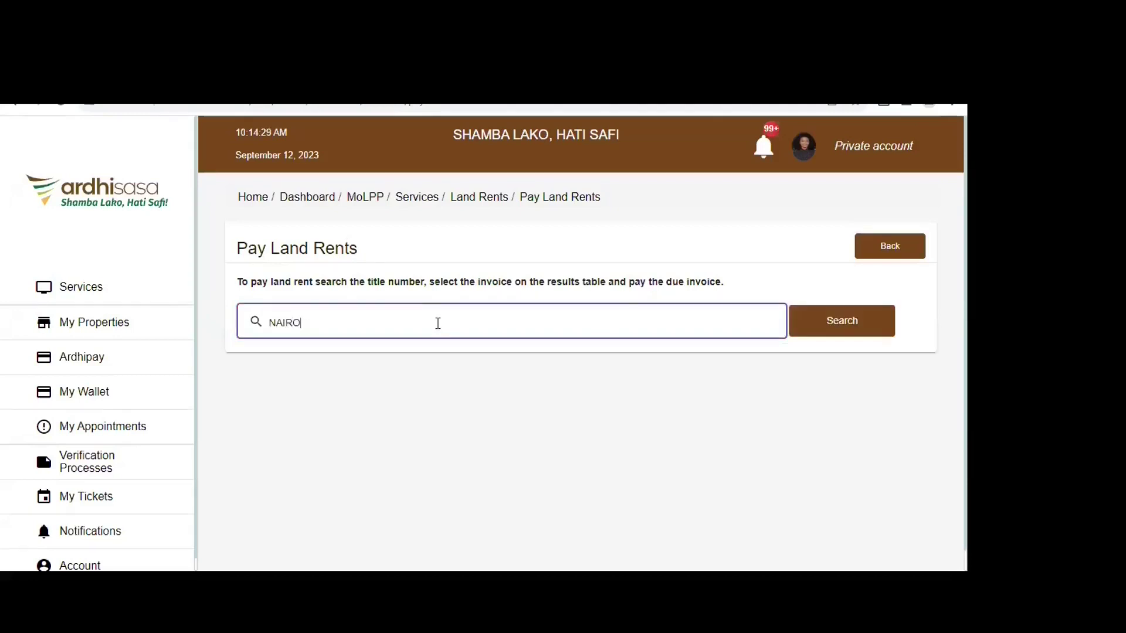
type("BI/BLOCK")
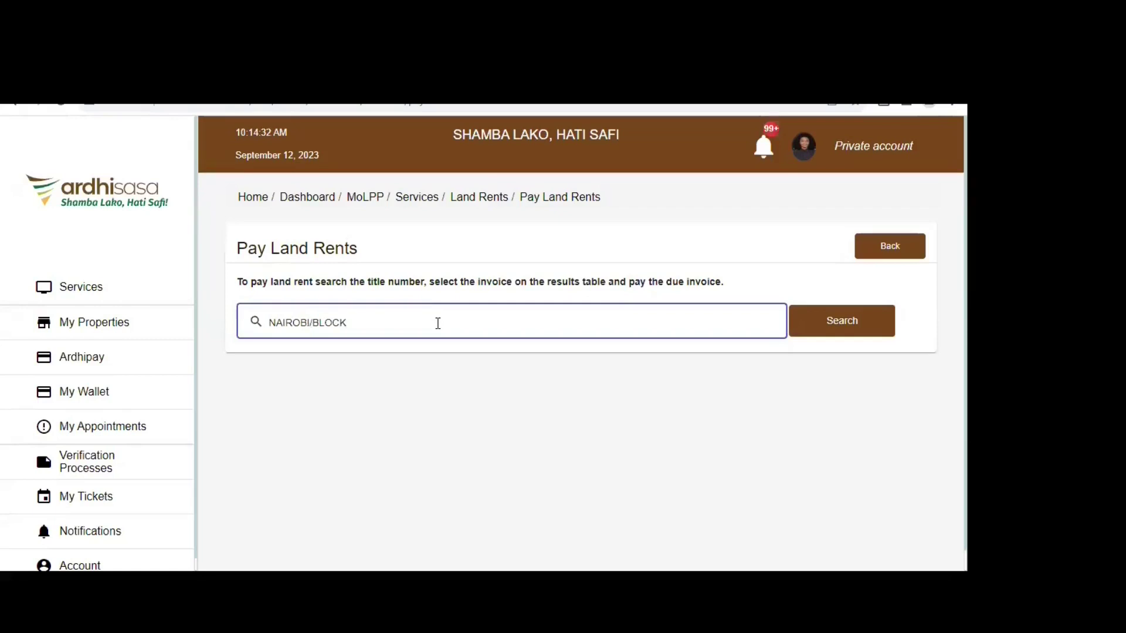
type("11")
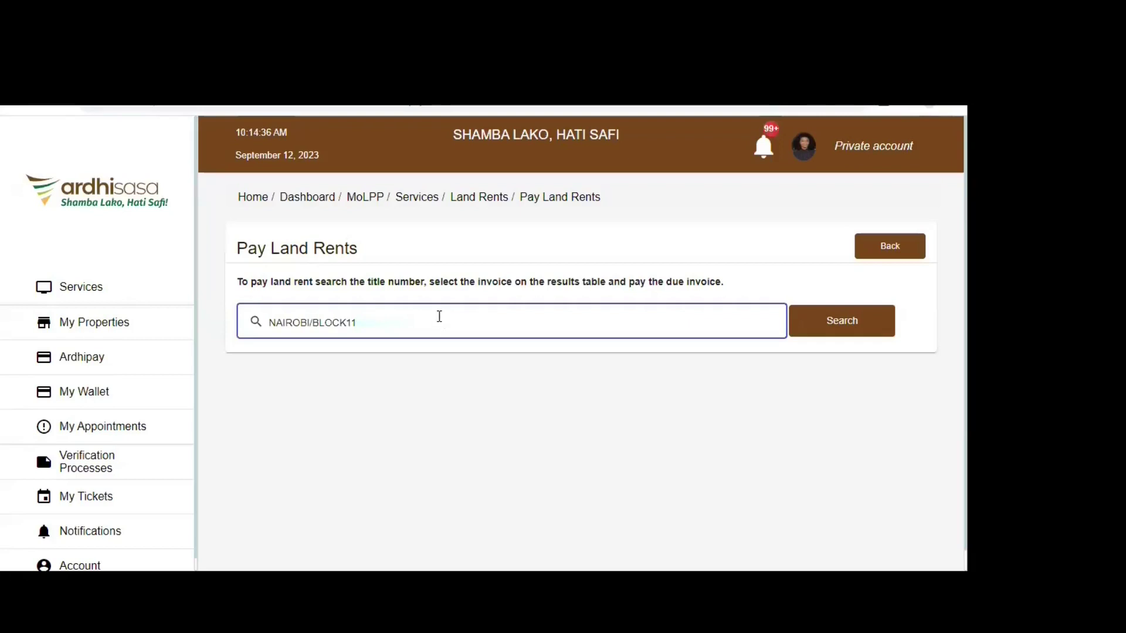
left_click(849, 326)
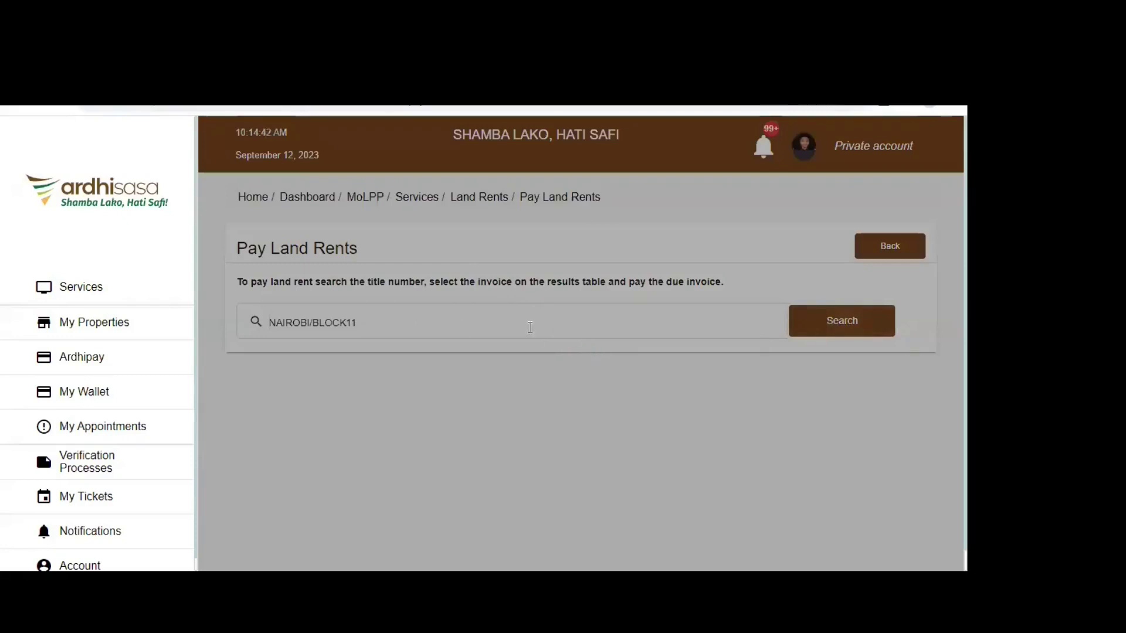
scroll(576, 428, "down", 3)
- View the 2018 invoice: Unpaid, Ksh 6,770.00 including a Ksh 720.00 penalty
scroll(577, 414, "up", 3)
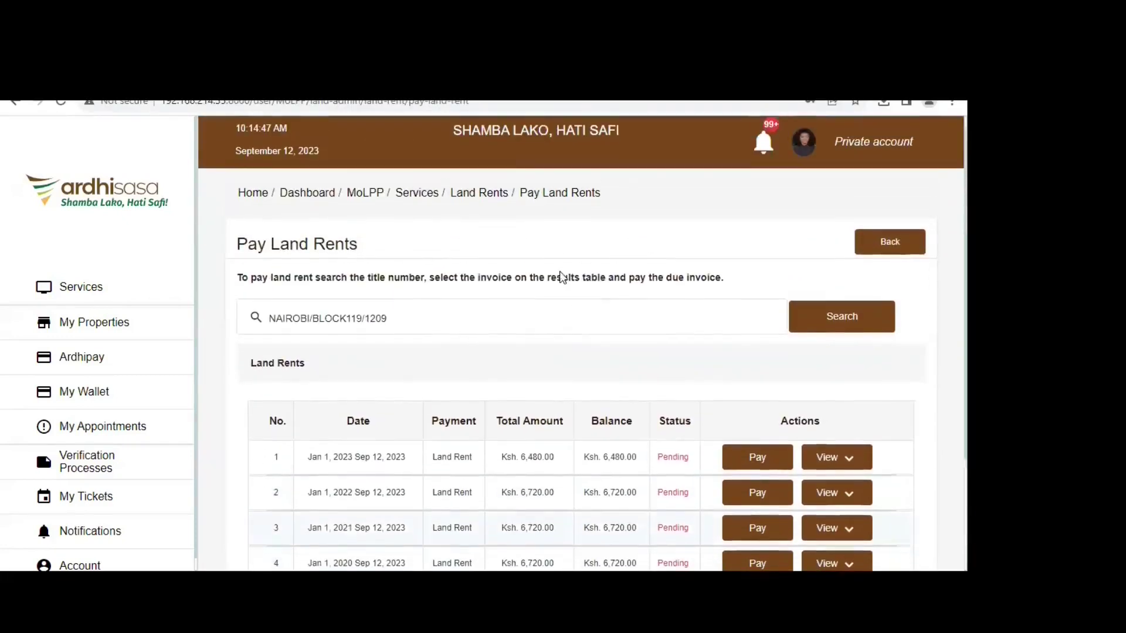
scroll(579, 498, "down", 3)
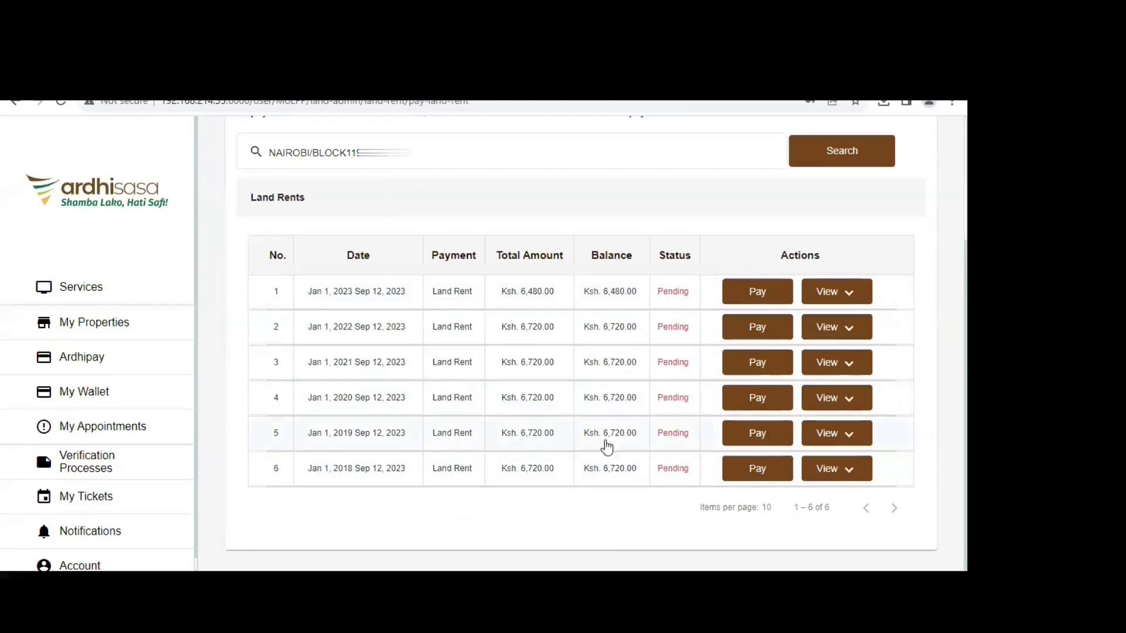
left_click(833, 469)
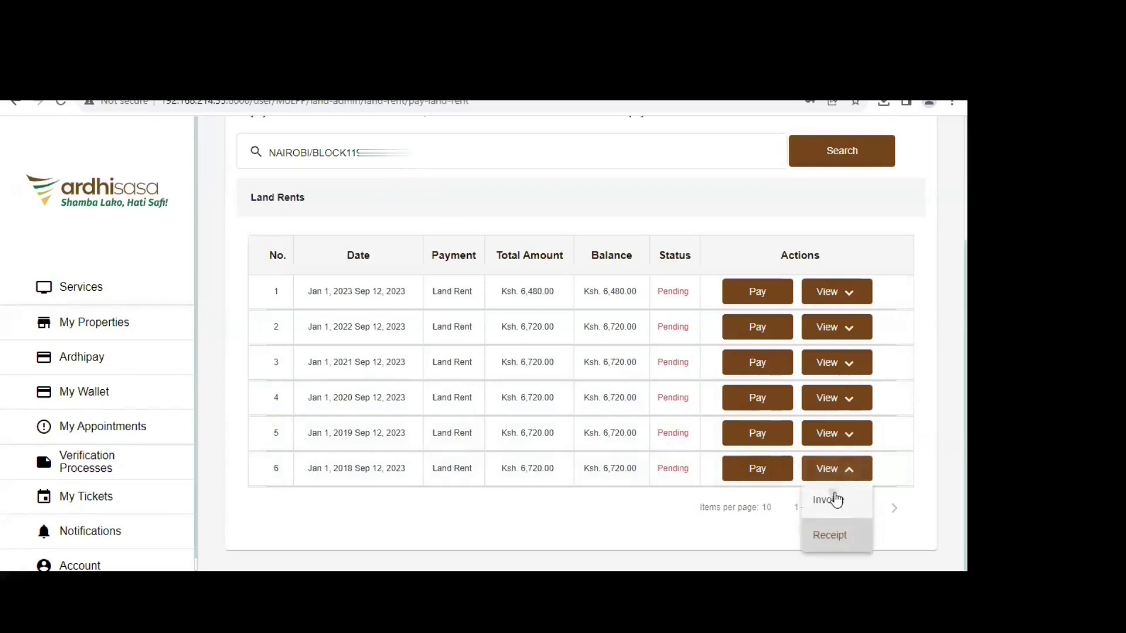
left_click(832, 499)
scroll(632, 334, "down", 3)
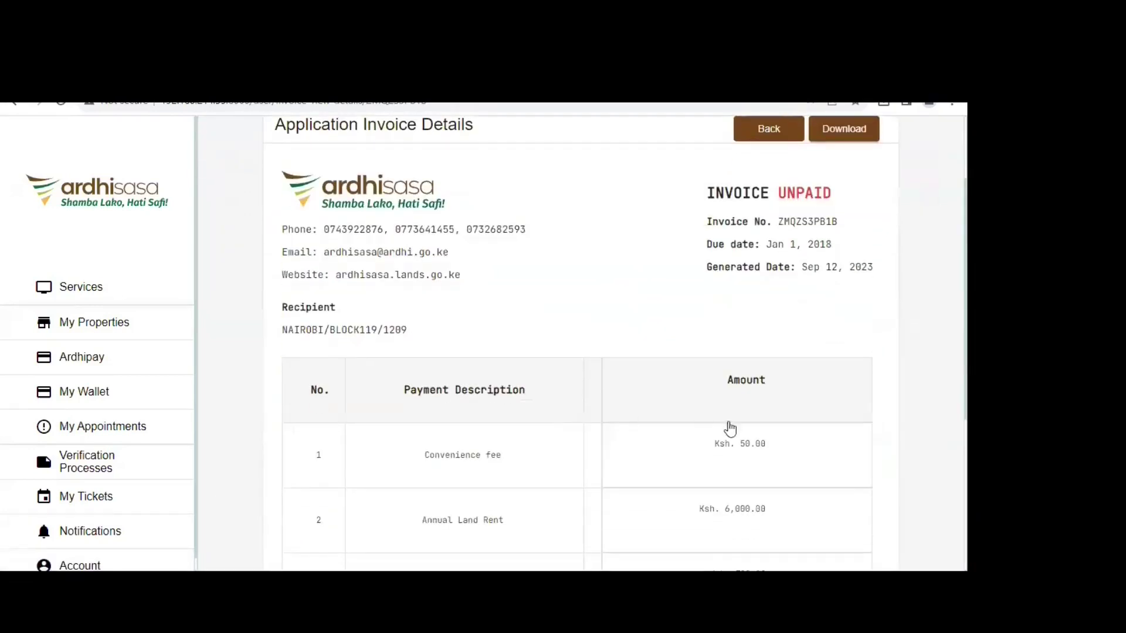
scroll(730, 429, "down", 2)
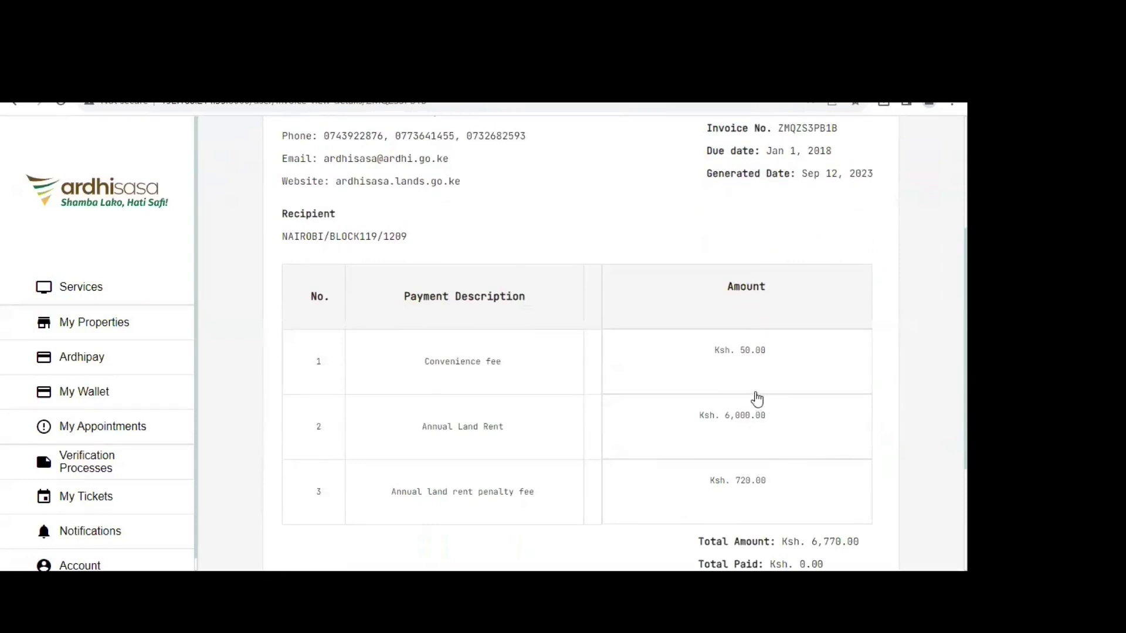
scroll(635, 398, "up", 4)
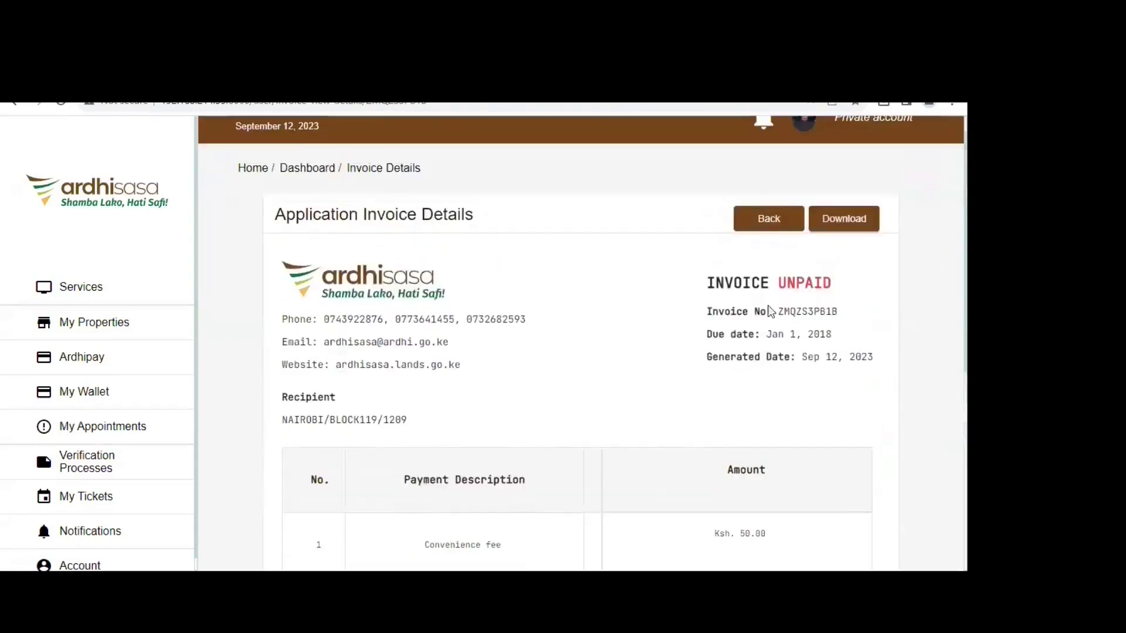
- Go back and search the Nairobi block title's pending land rents again
left_click(766, 249)
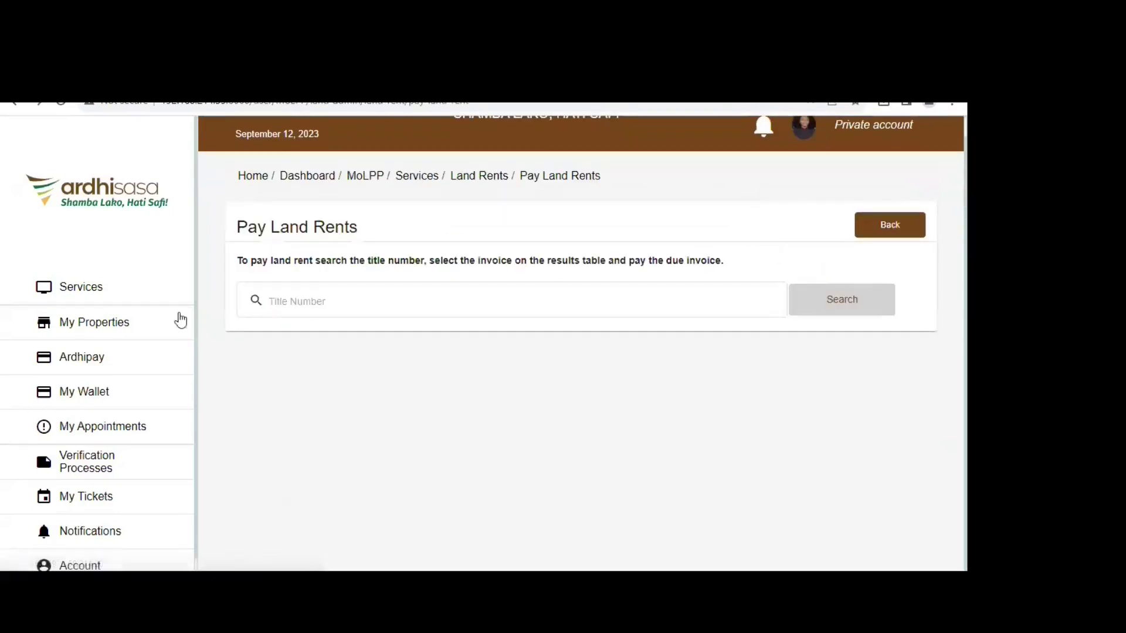
left_click(390, 300)
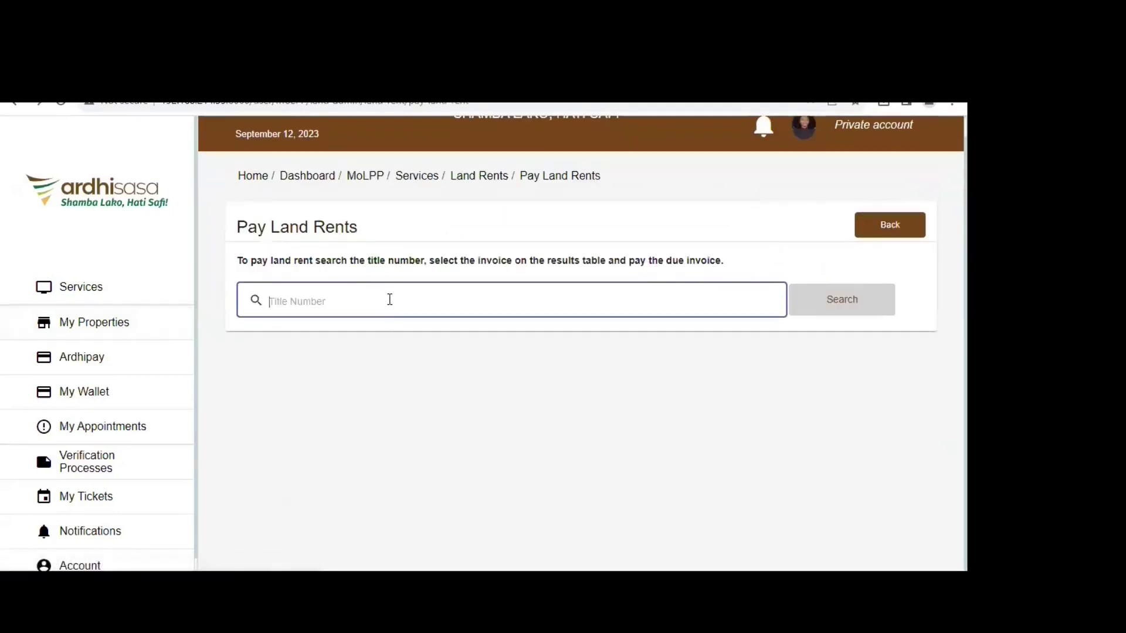
type("NAIROB")
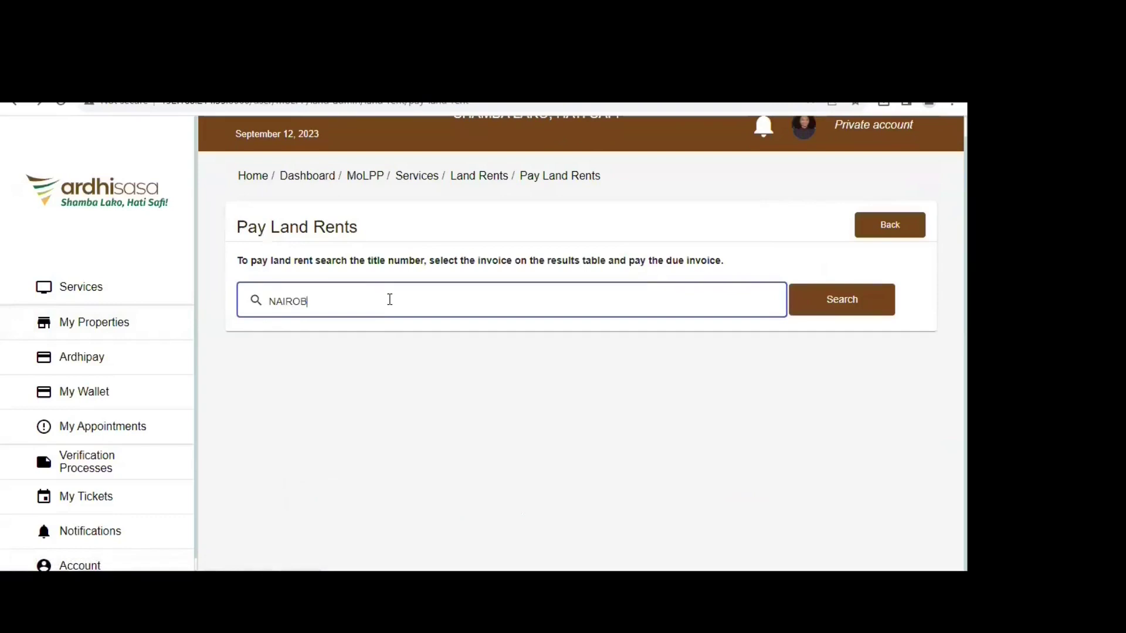
type("I/BLOCK11")
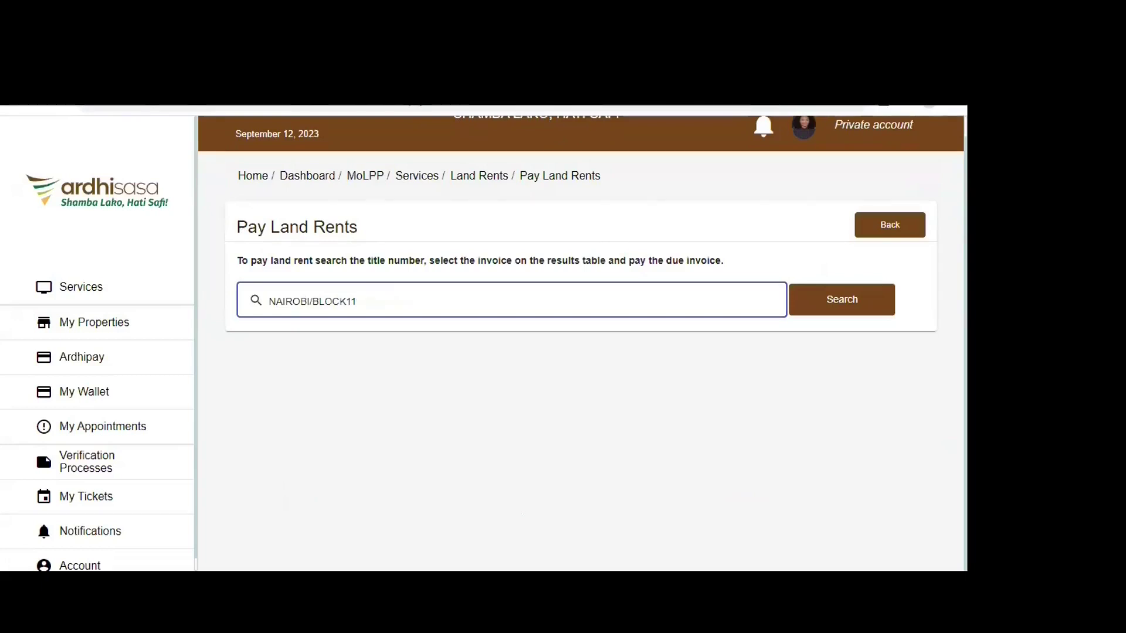
left_click(860, 302)
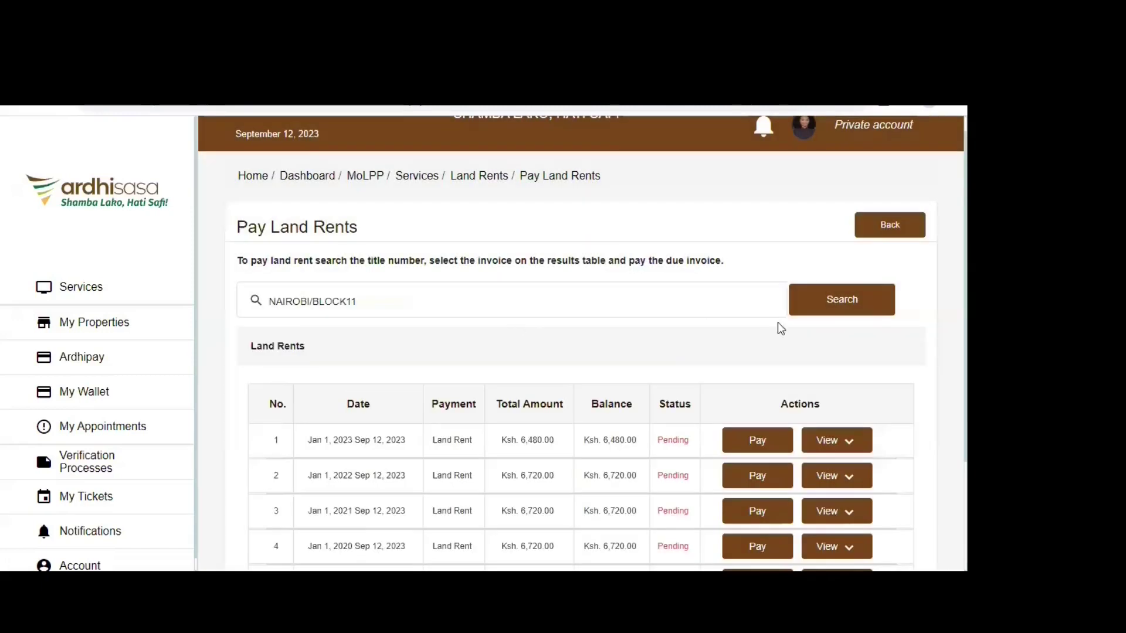
scroll(599, 292, "down", 3)
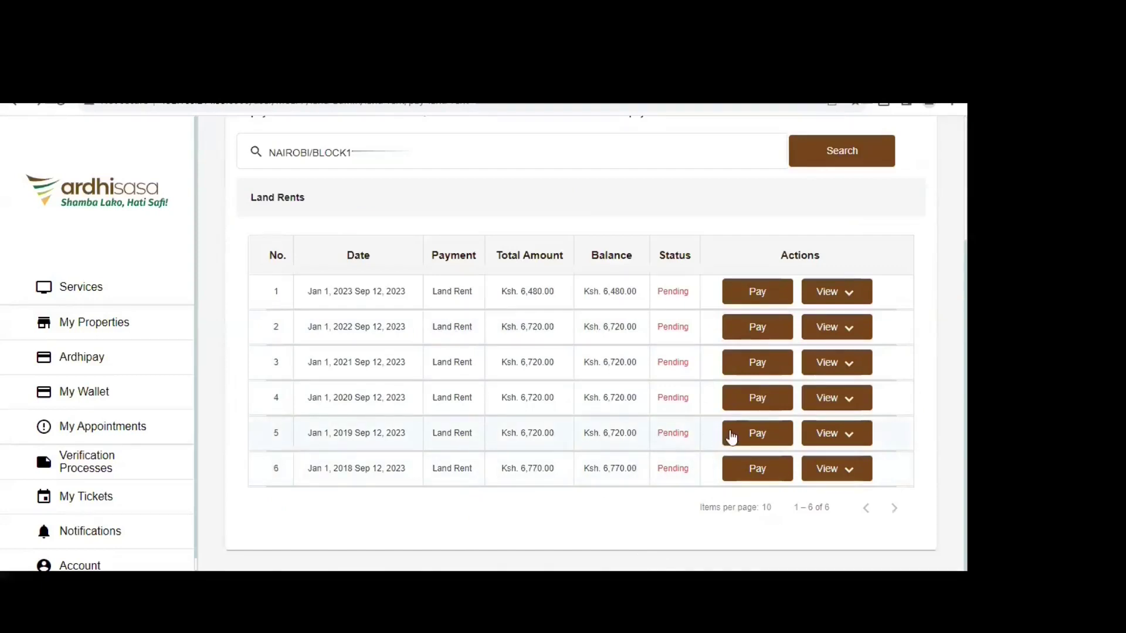
- Pay the 2018 land rent invoice of KES 6,770.00 through Mock Payments
left_click_drag(351, 153, 271, 151)
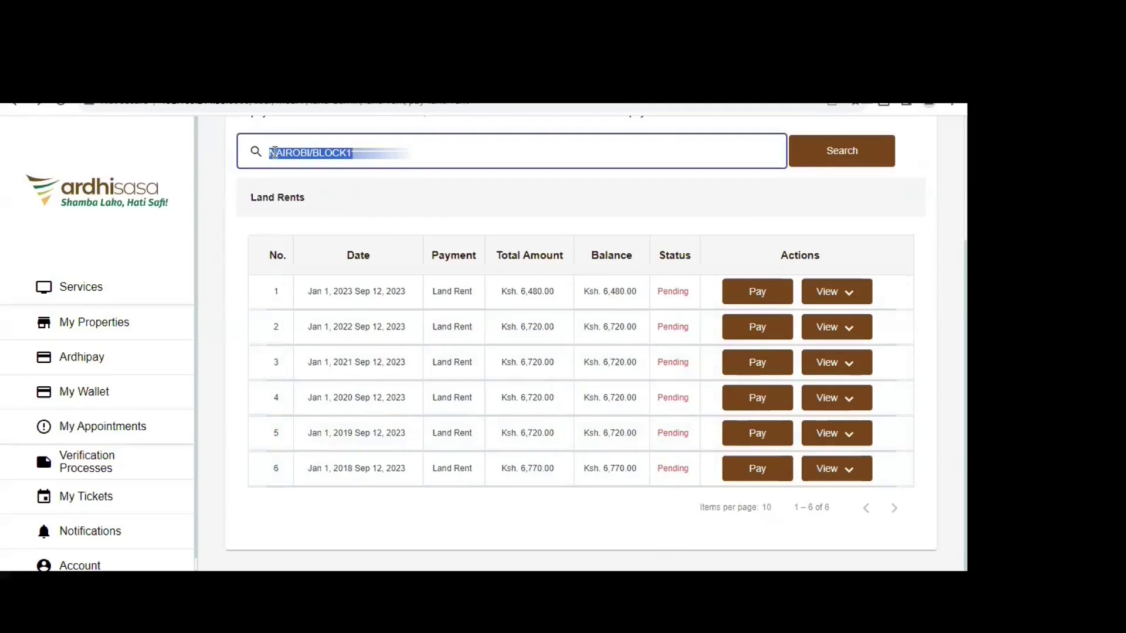
left_click(573, 472)
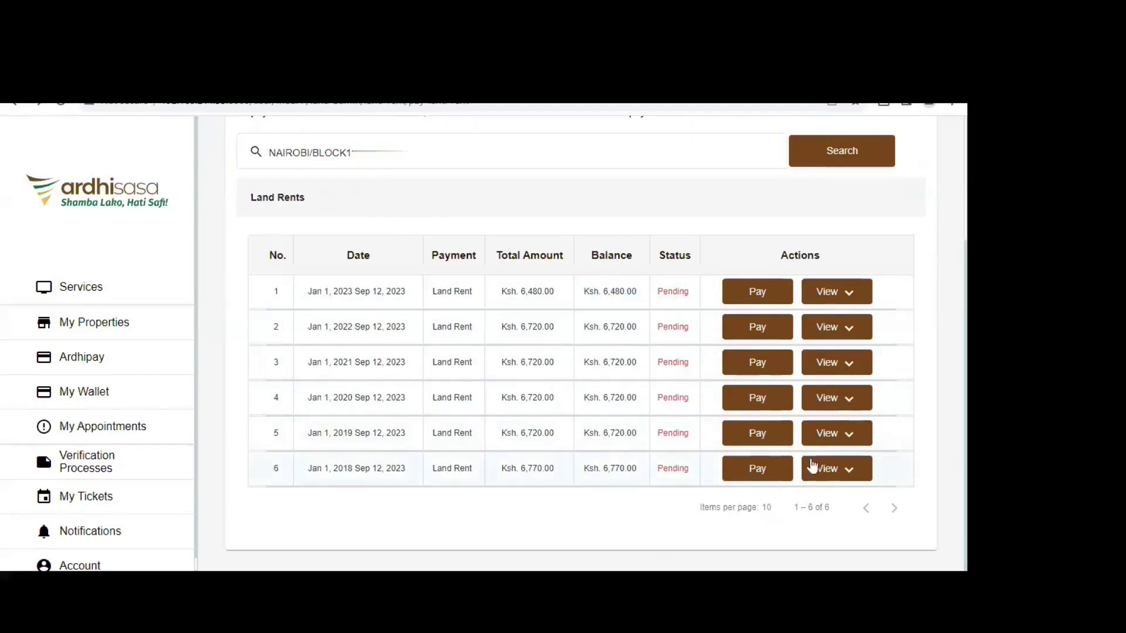
left_click(755, 468)
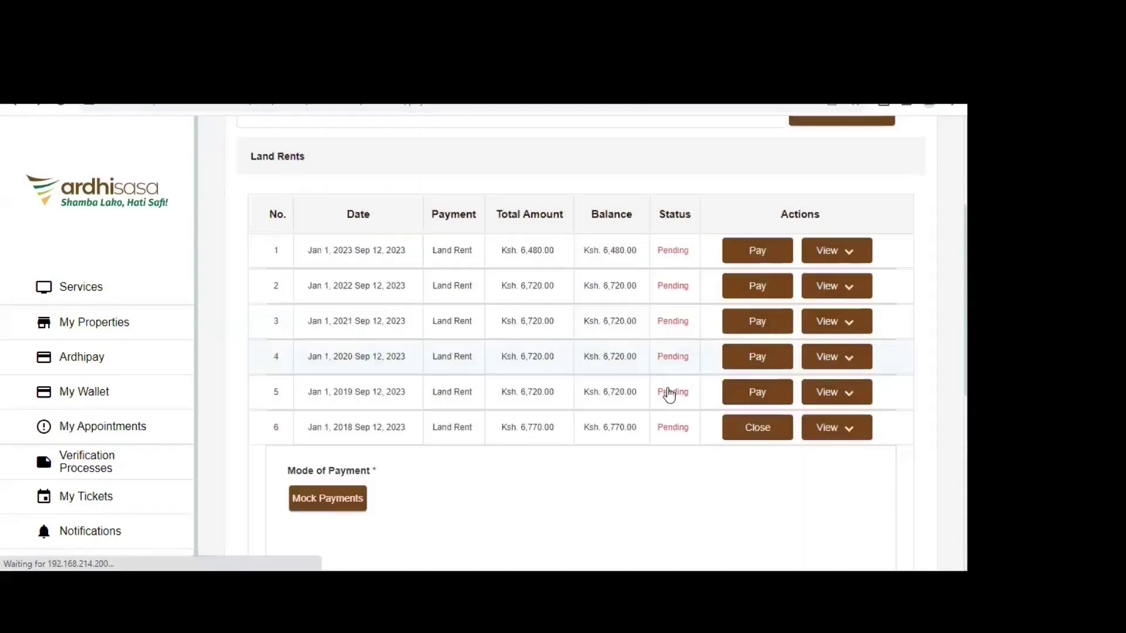
scroll(627, 378, "down", 5)
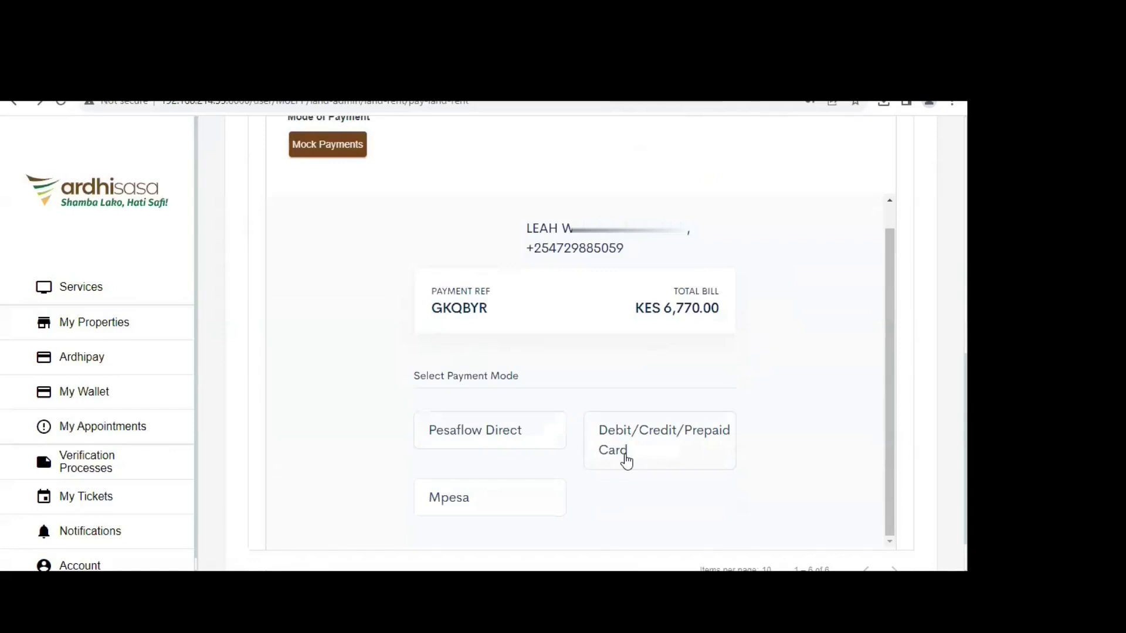
left_click(626, 462)
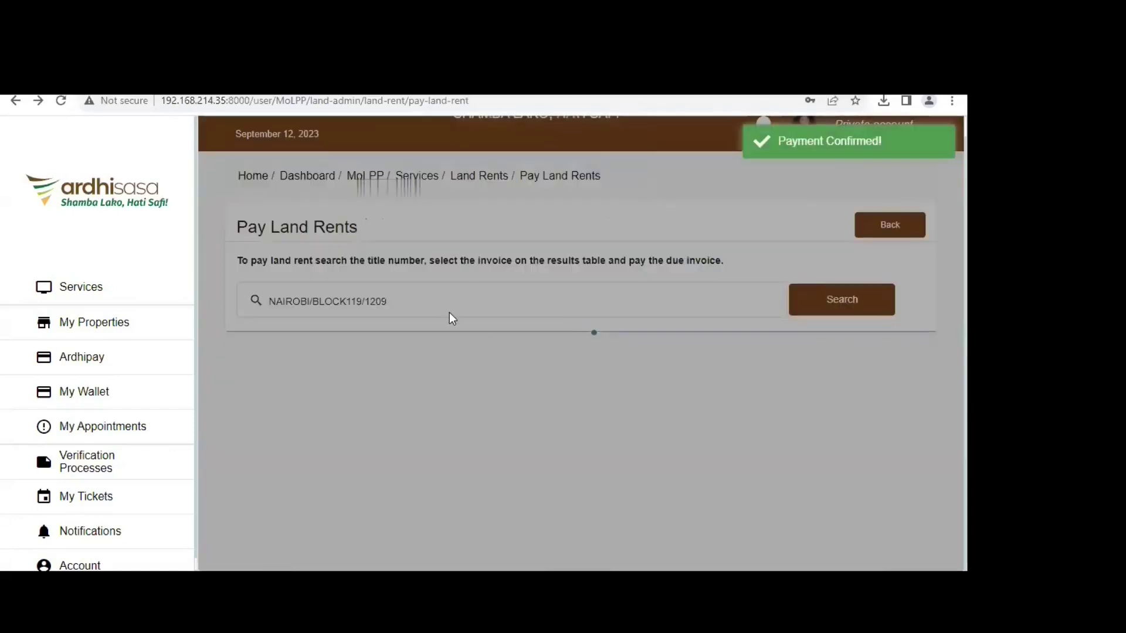
- Pay the 2019 invoice of Ksh 6,720.00 on row 5 using Mock Payments
scroll(491, 298, "down", 3)
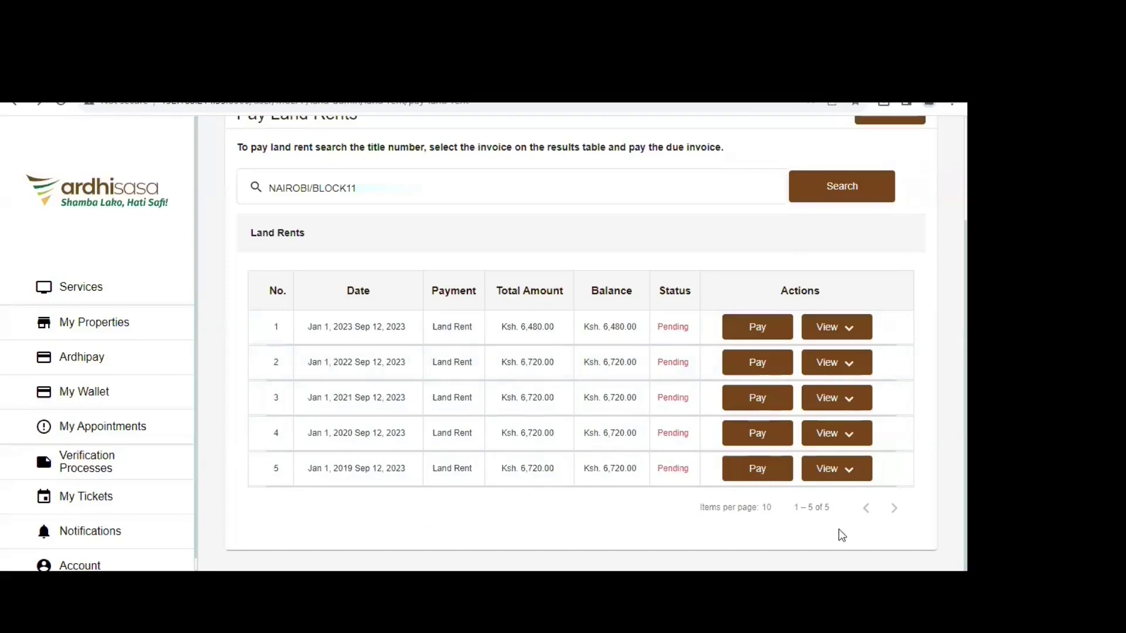
left_click(746, 474)
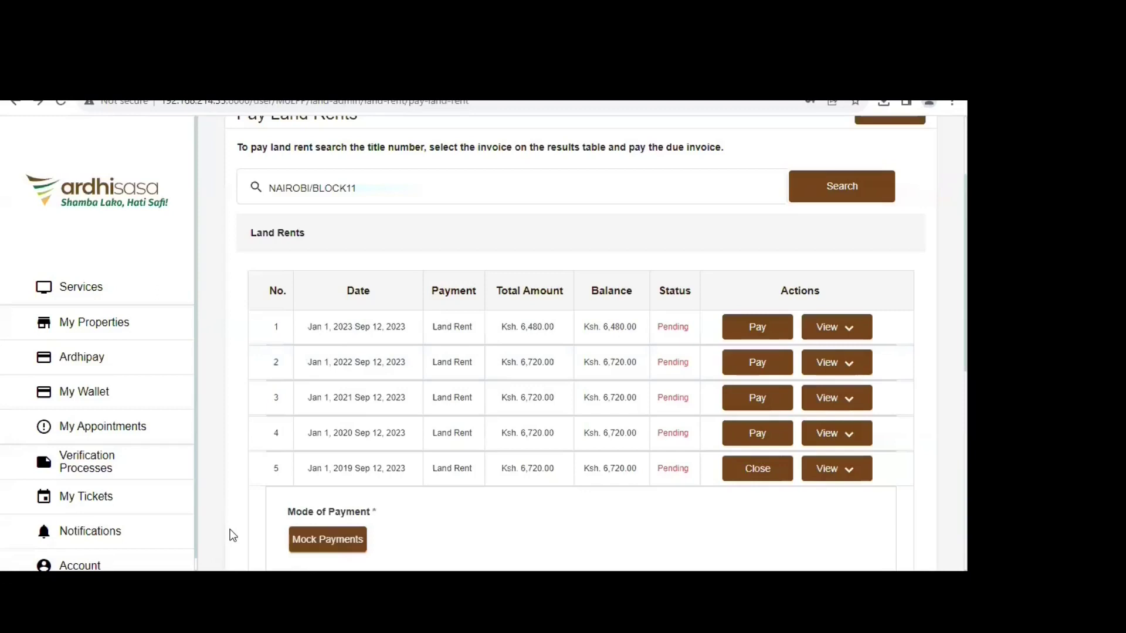
left_click(328, 539)
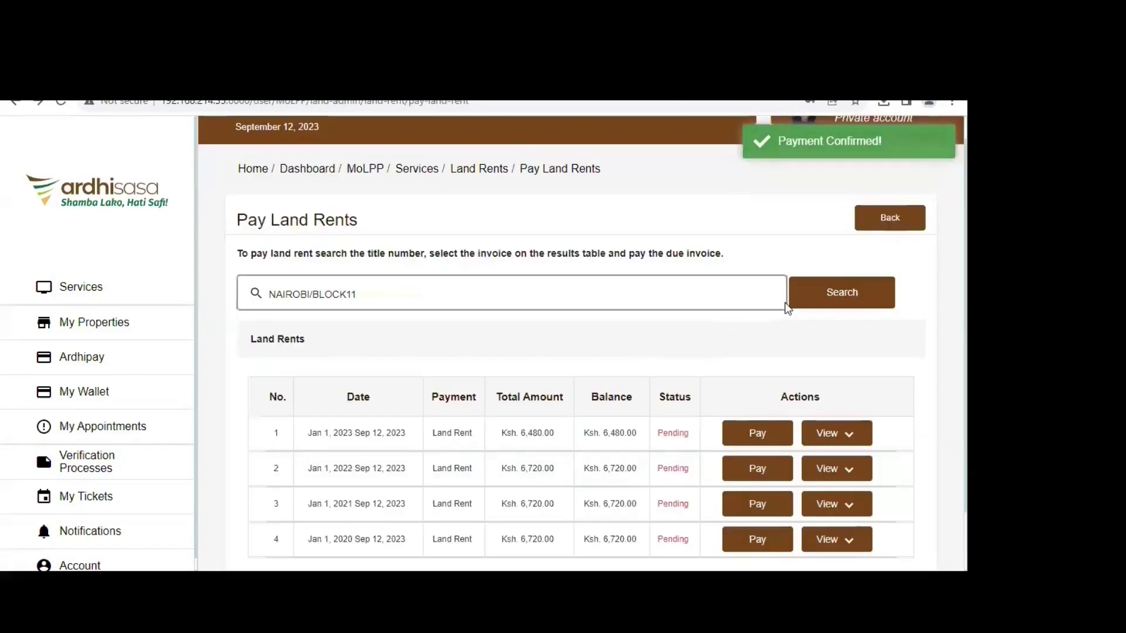
- Pay the 2020 and 2021 land rent invoices via Mock Payments
scroll(787, 309, "down", 1)
left_click(746, 467)
scroll(395, 437, "down", 2)
left_click(323, 403)
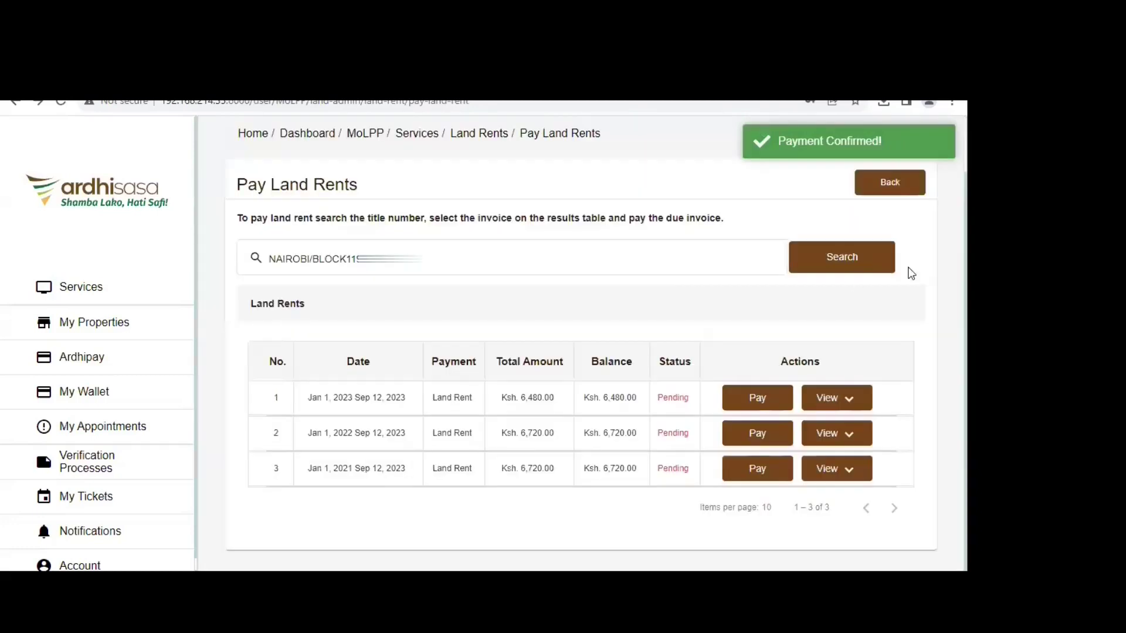
left_click(754, 463)
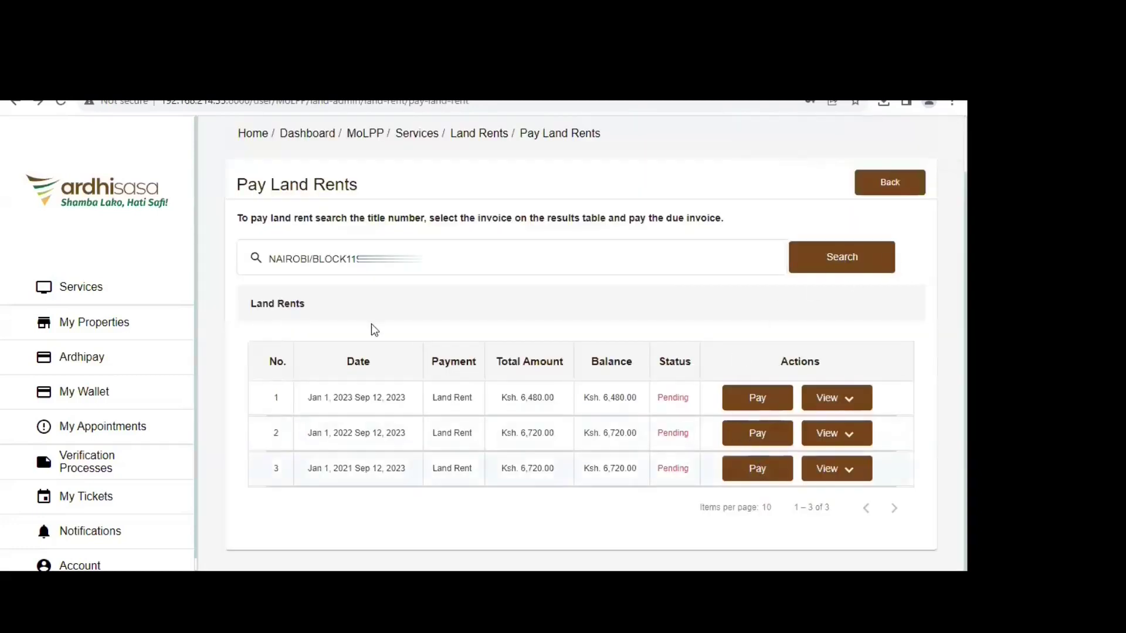
scroll(427, 410, "down", 2)
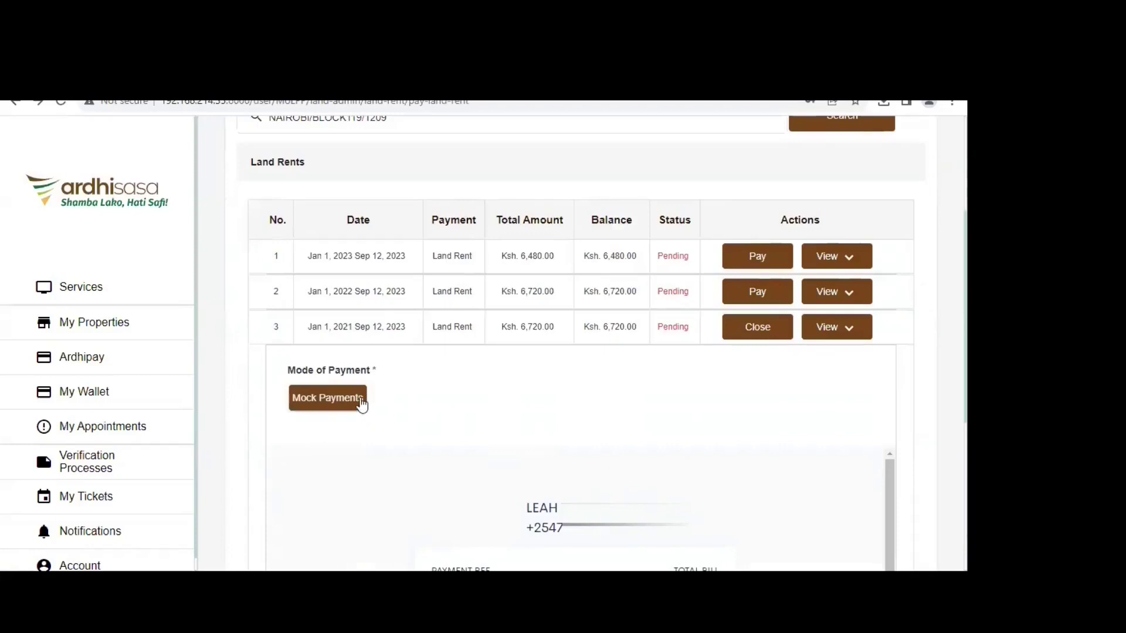
left_click(359, 401)
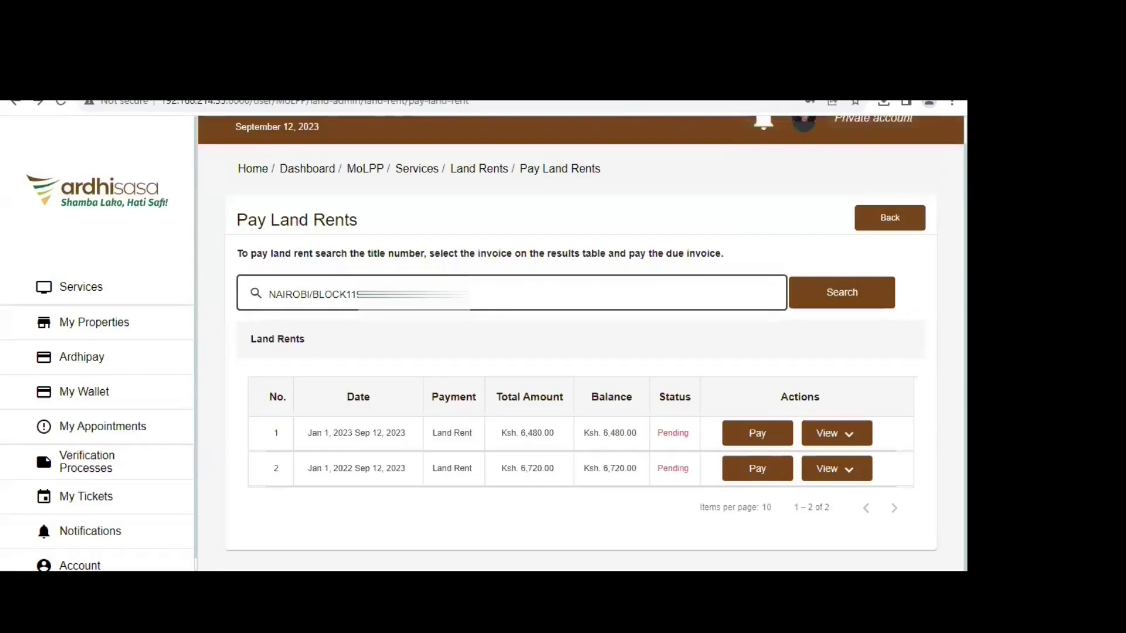
- Pay and confirm the 2022 invoice, then start paying the 2023 Ksh 6,480.00 invoice
left_click(748, 470)
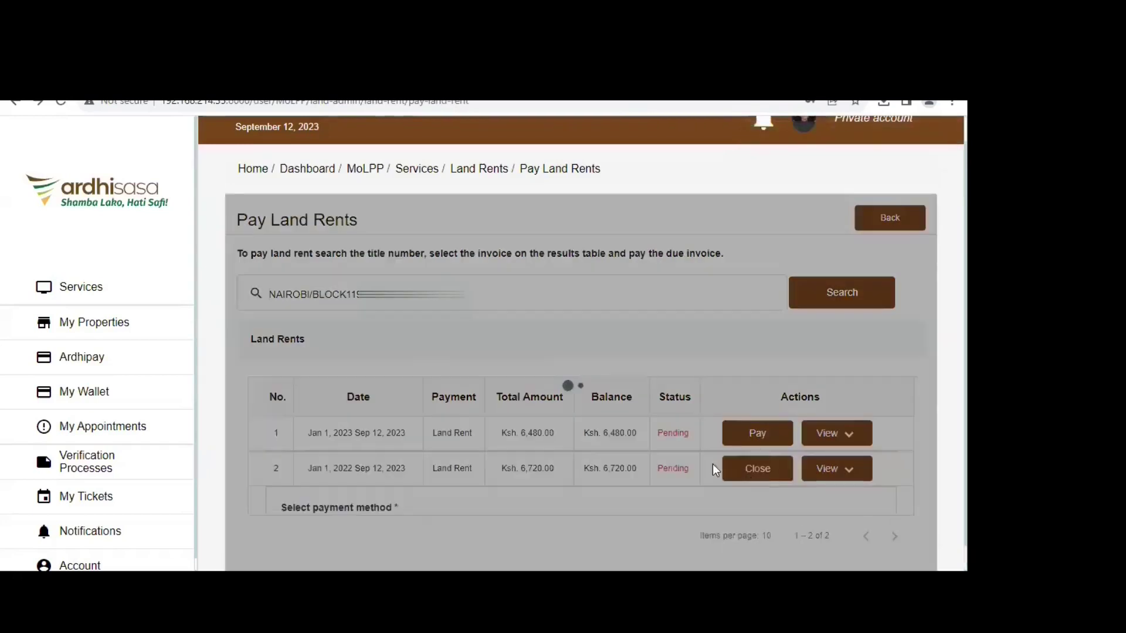
left_click(340, 538)
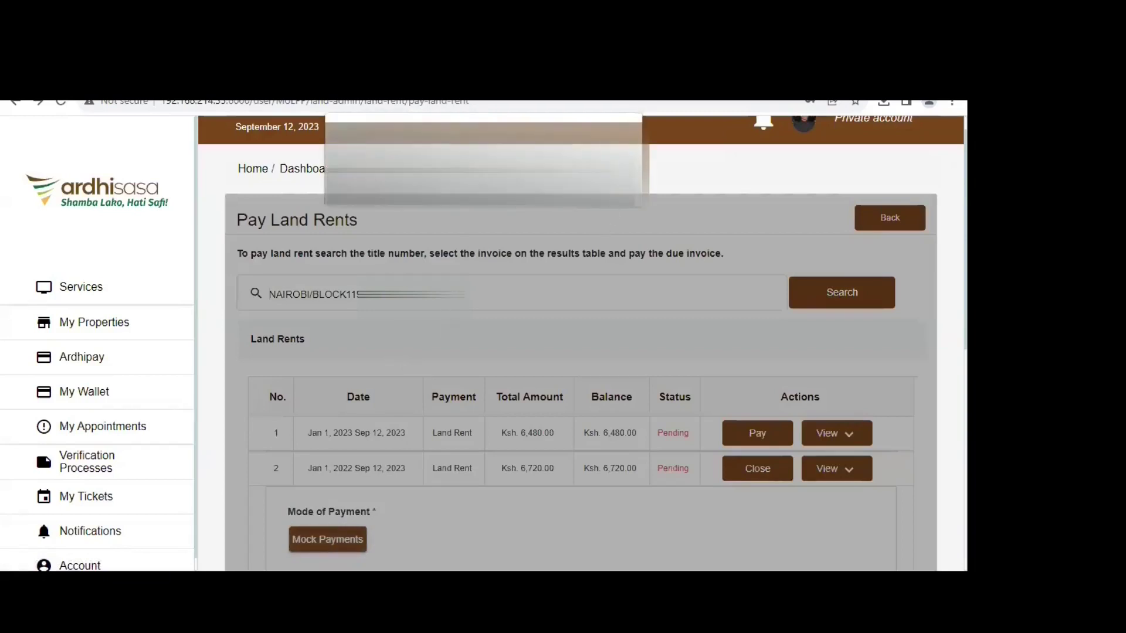
left_click(610, 188)
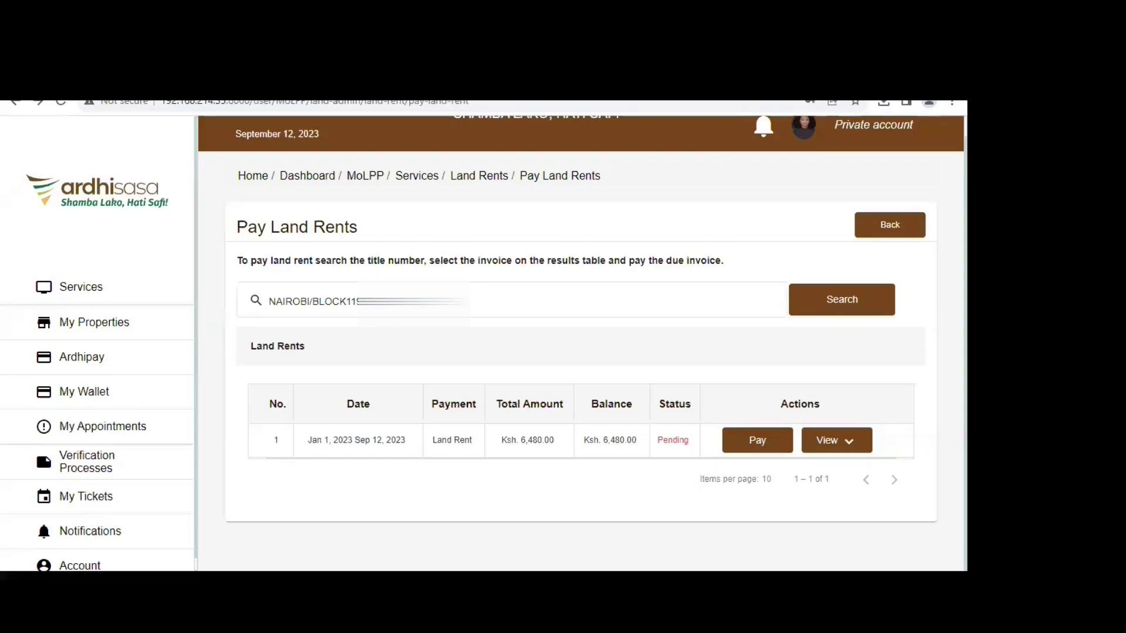
left_click(758, 445)
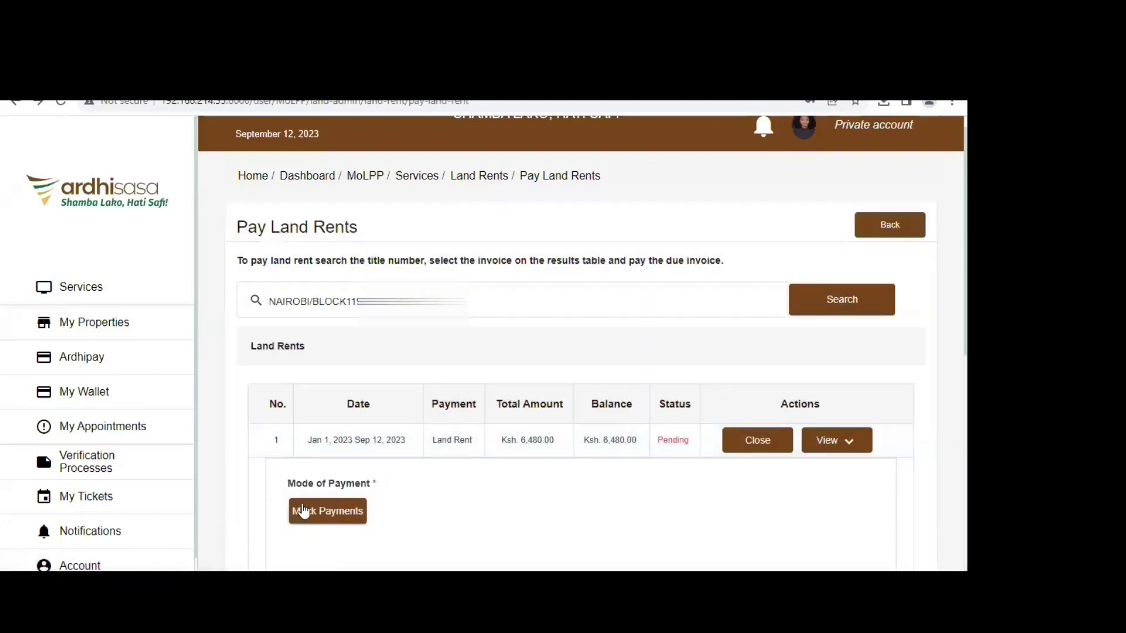
left_click(302, 510)
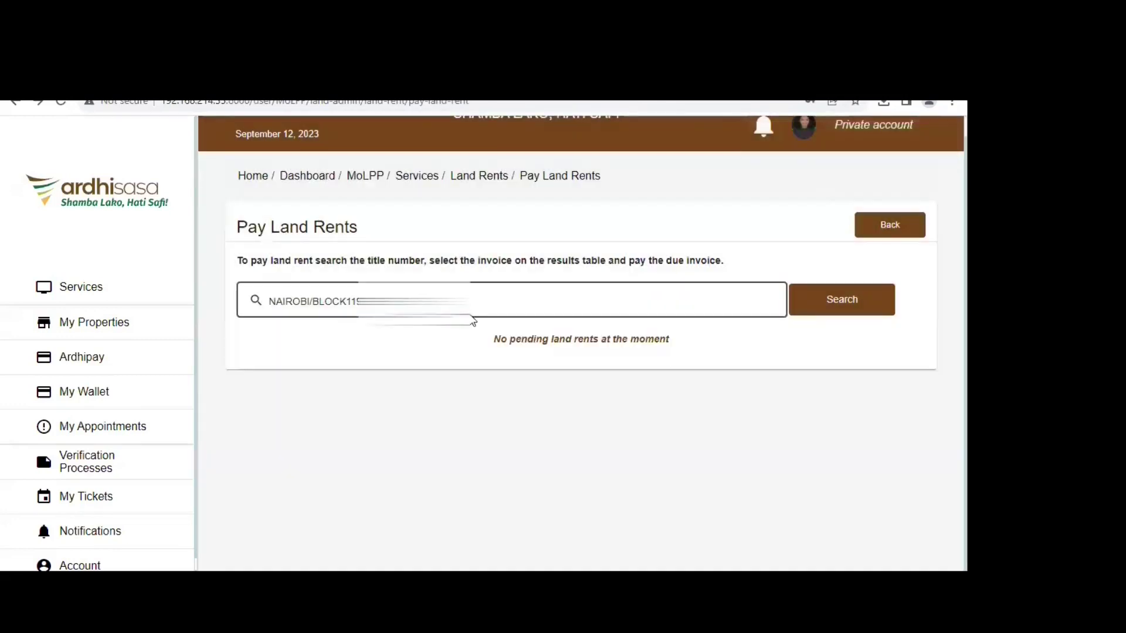
- Replace the title with the Nakuru Municipality title number and search its pending rents
triple_click(472, 302)
type("NAKURUMUNICIPALITY/BLOCK90")
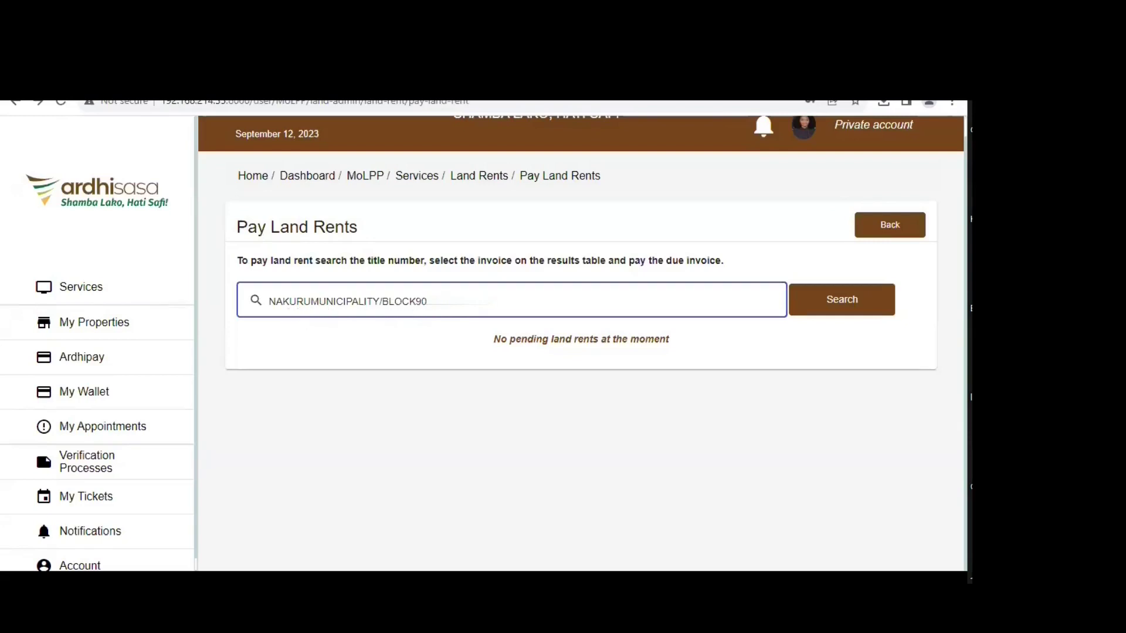
left_click(698, 387)
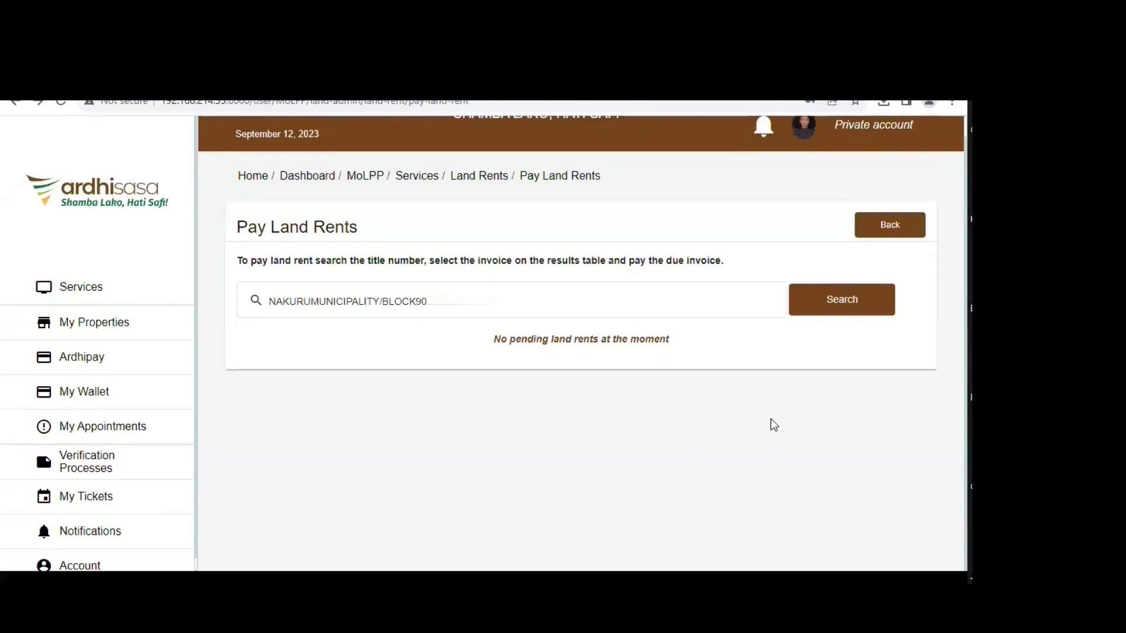
left_click(842, 309)
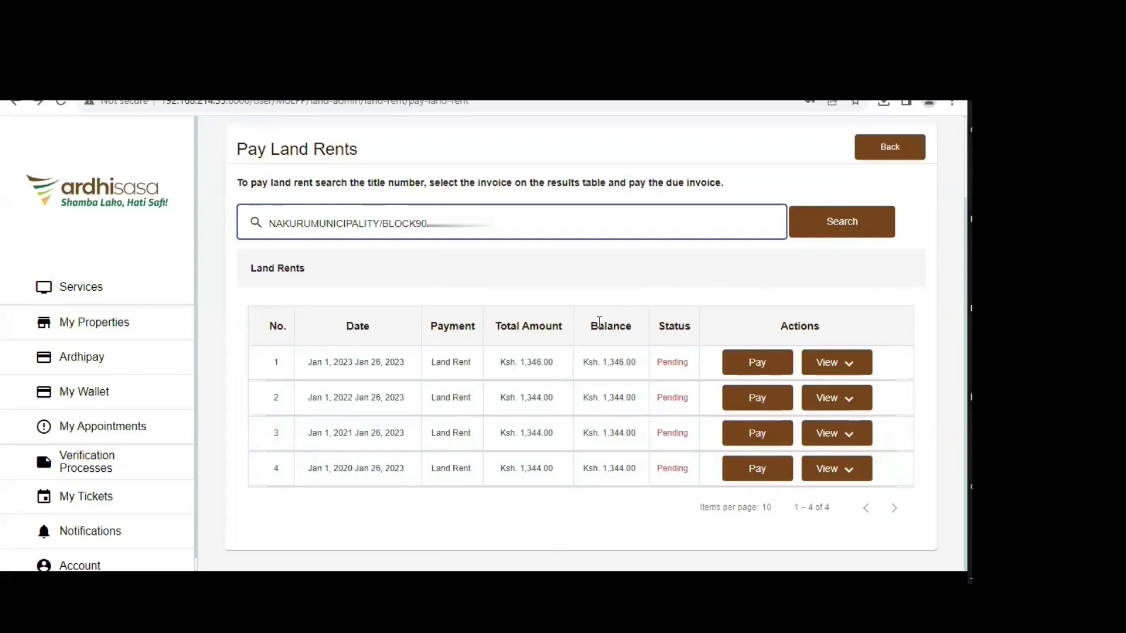
- Leave the Pay Land Rents page and head back toward the invoices
scroll(448, 336, "up", 2)
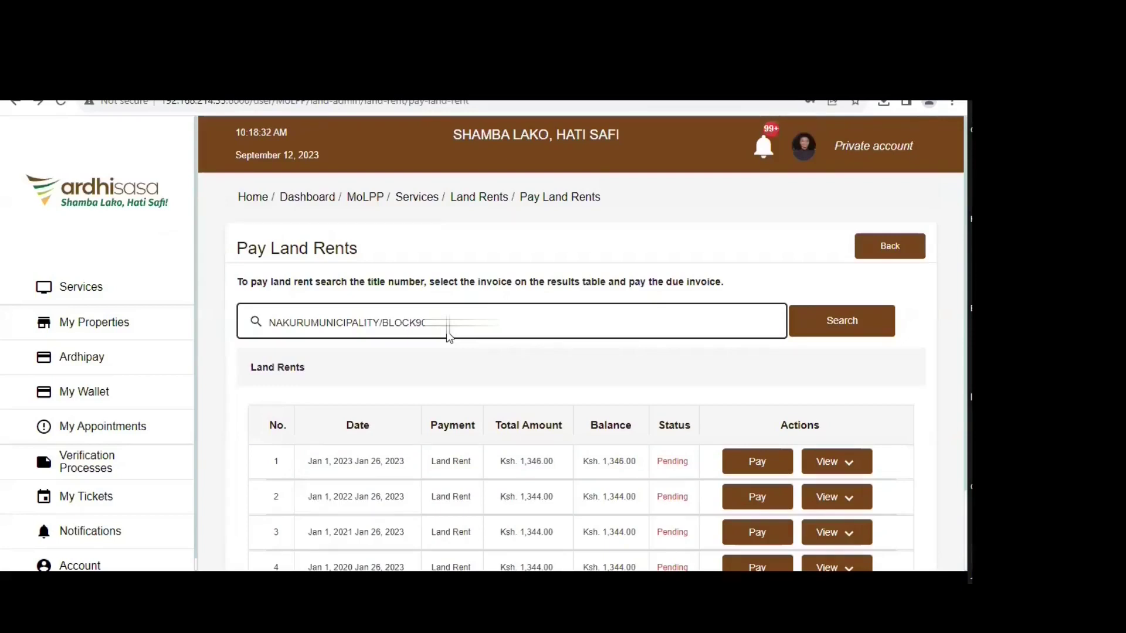
left_click(862, 327)
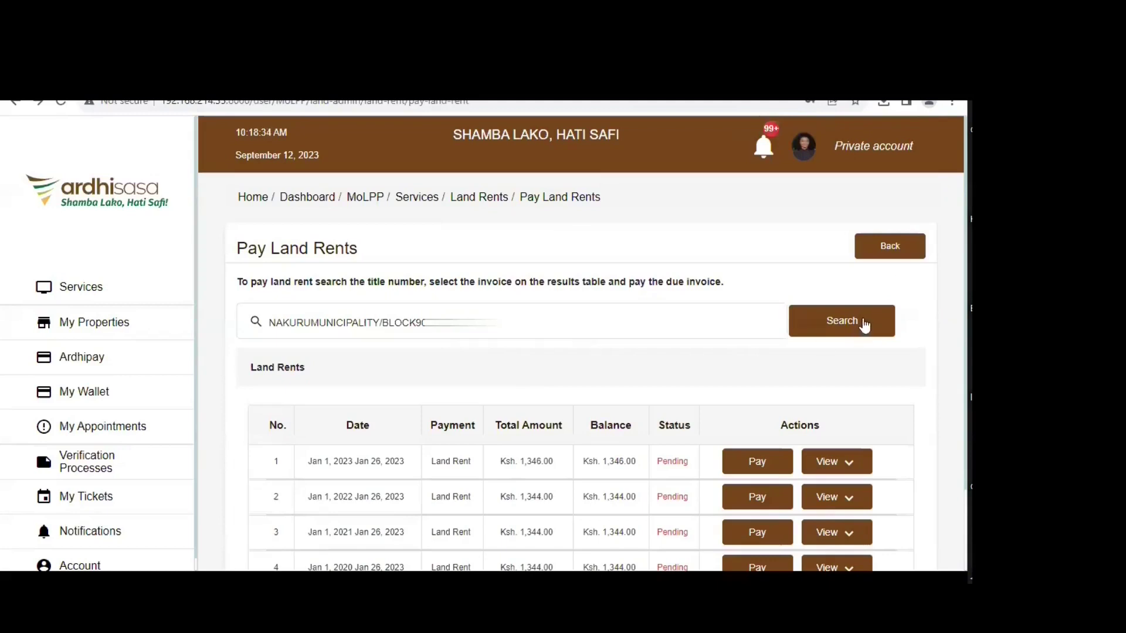
left_click(288, 322)
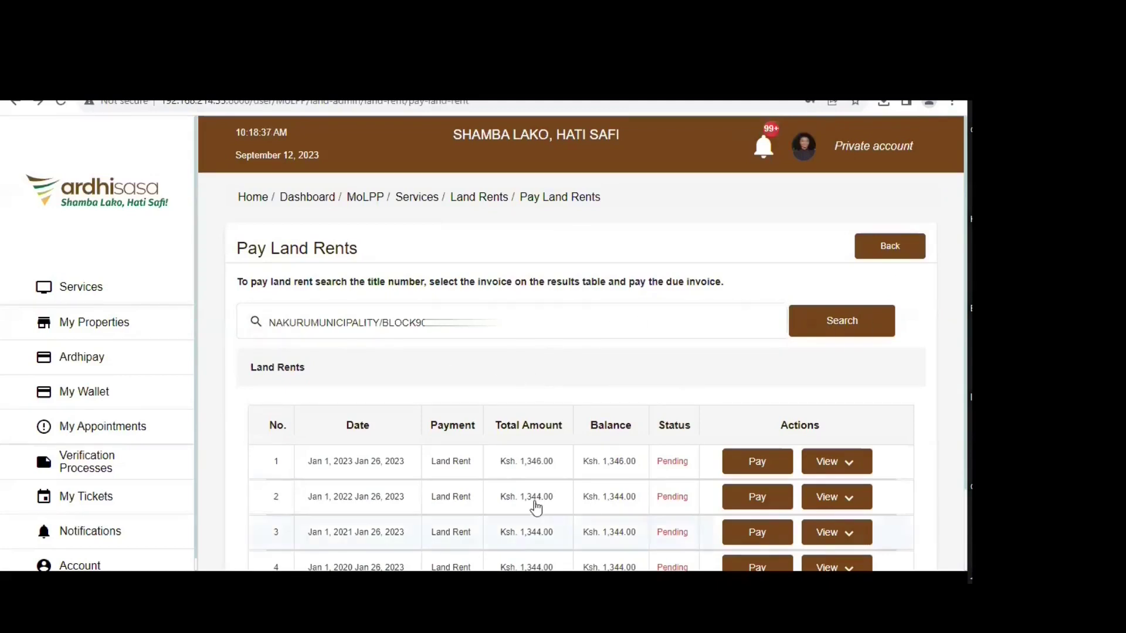
scroll(780, 382, "down", 2)
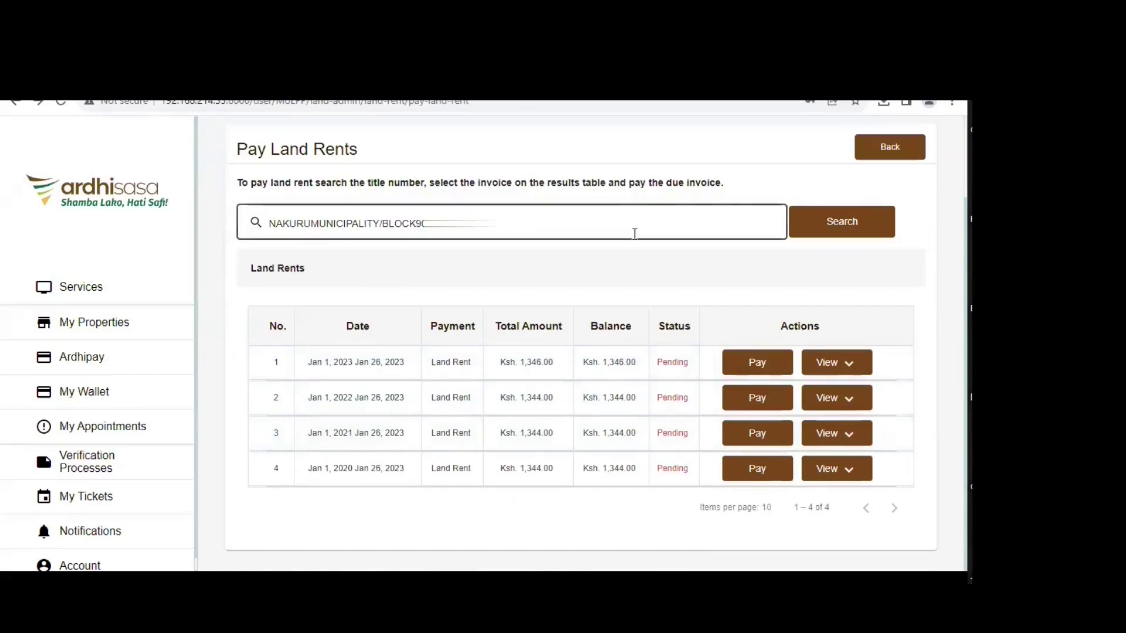
scroll(819, 259, "up", 2)
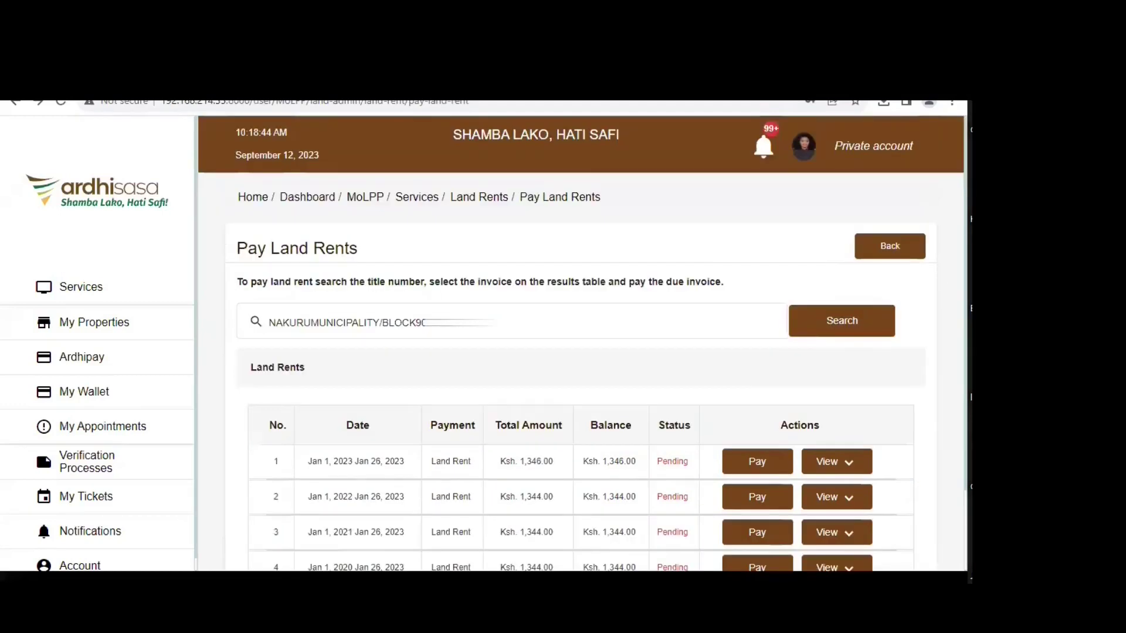
left_click(886, 246)
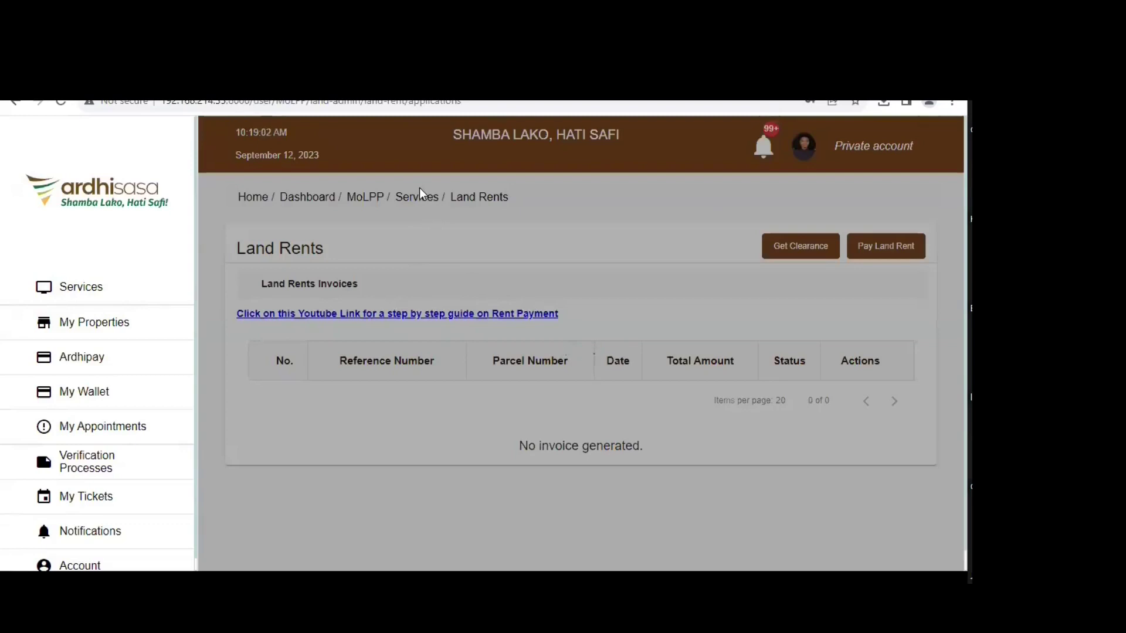
- Reopen Land Rent via Services and Land Administration's View More
left_click(88, 293)
scroll(862, 513, "down", 2)
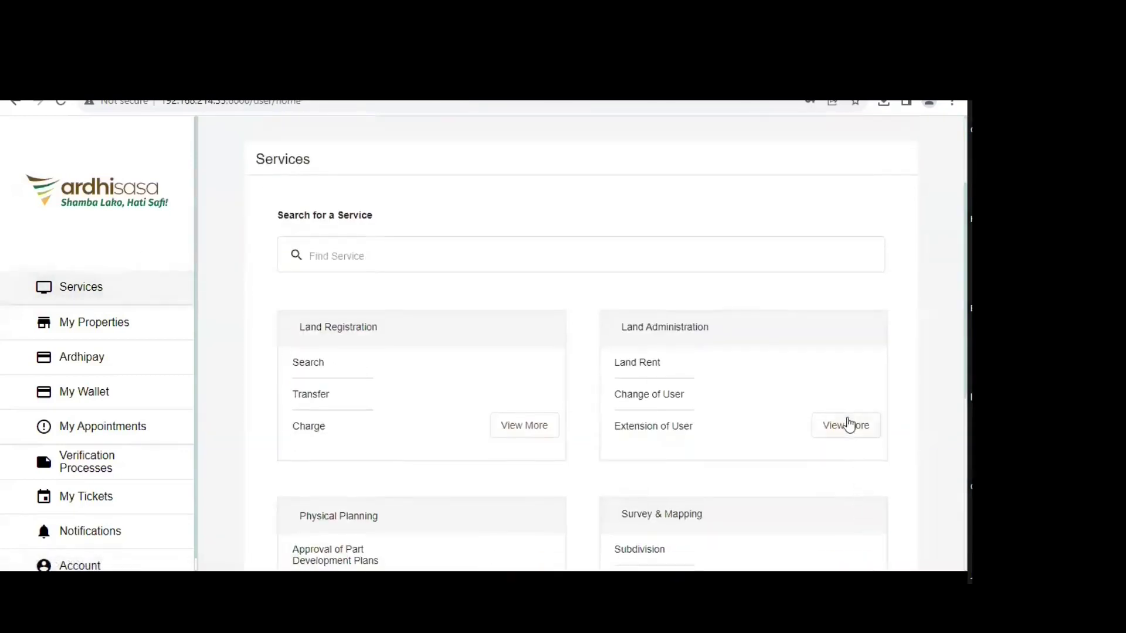
left_click(846, 426)
left_click(322, 335)
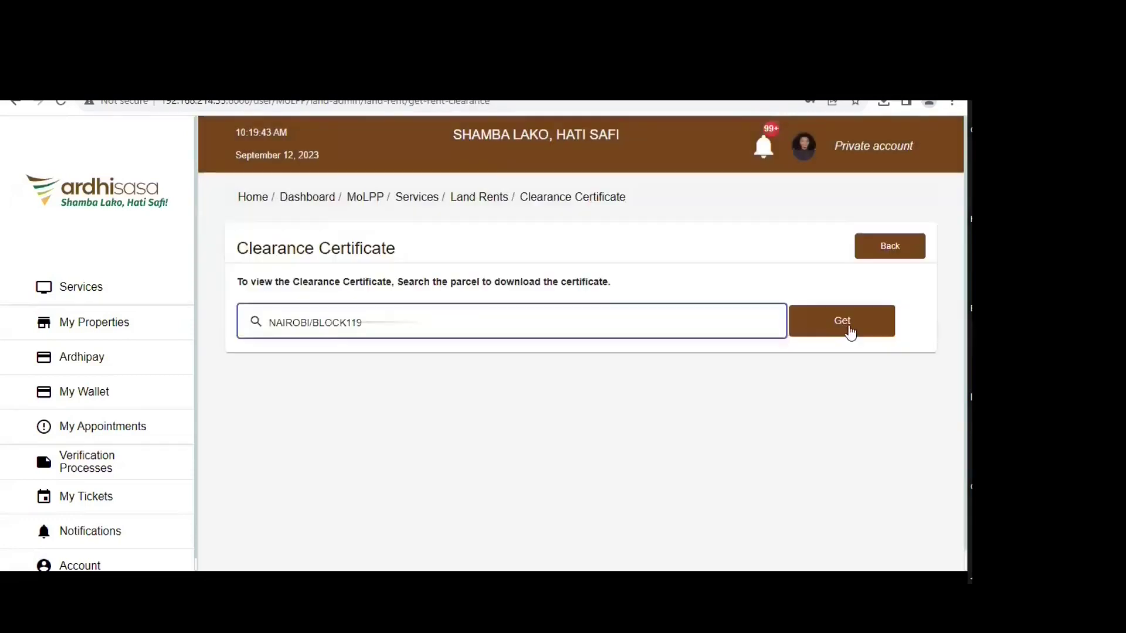
- Generate the Nairobi parcel's rent clearance certificate PDF, close it, and return to invoices
left_click(844, 332)
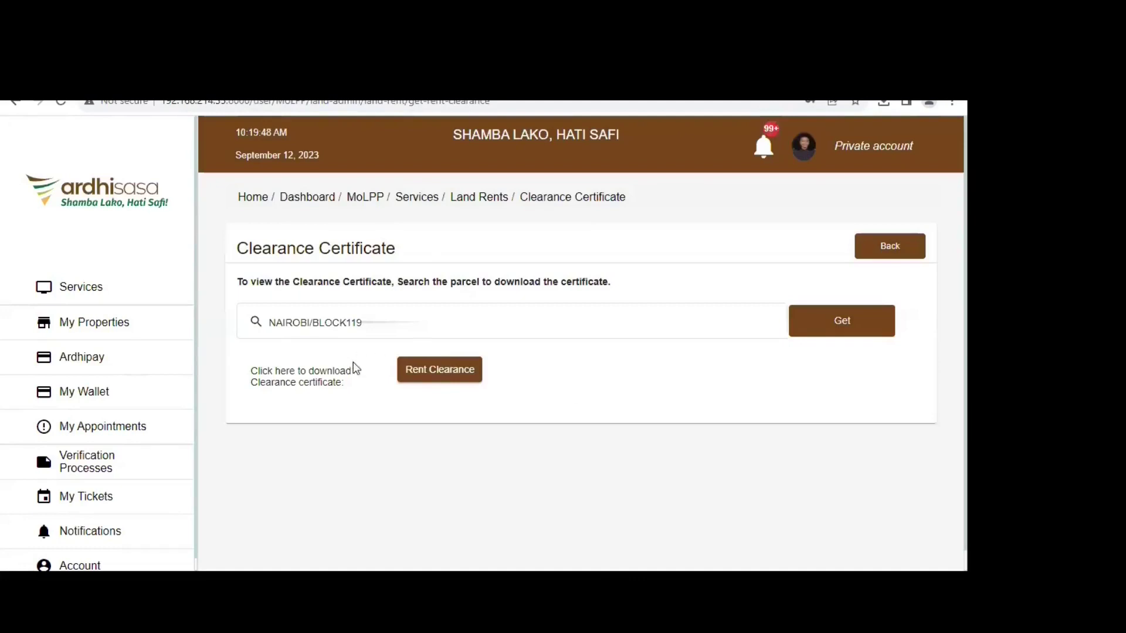
left_click(432, 375)
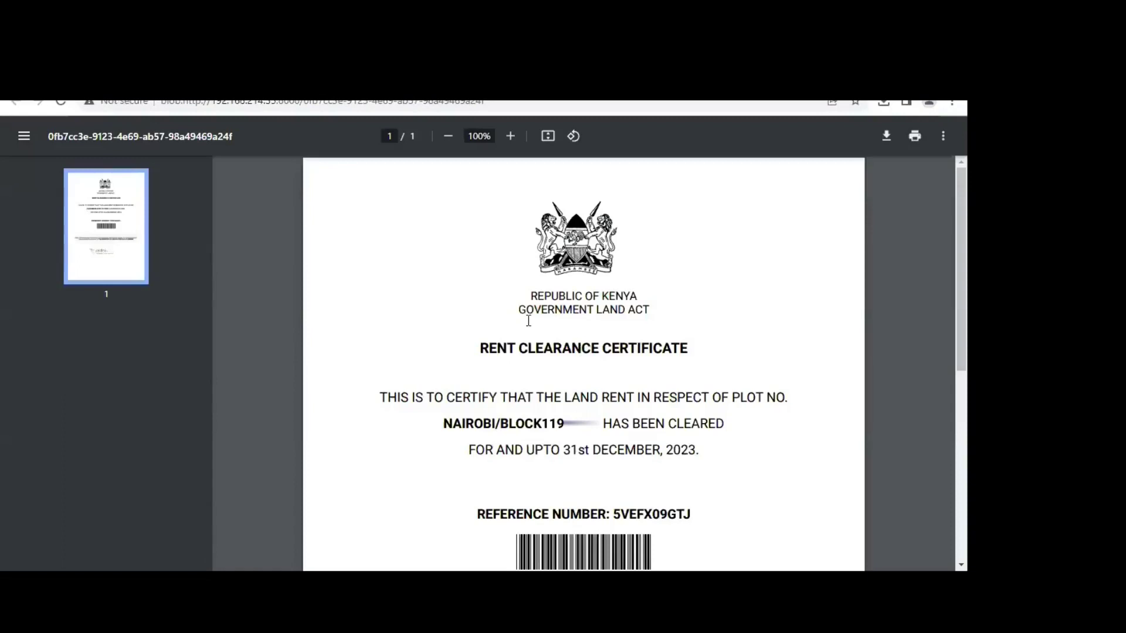
key("ctrl+w")
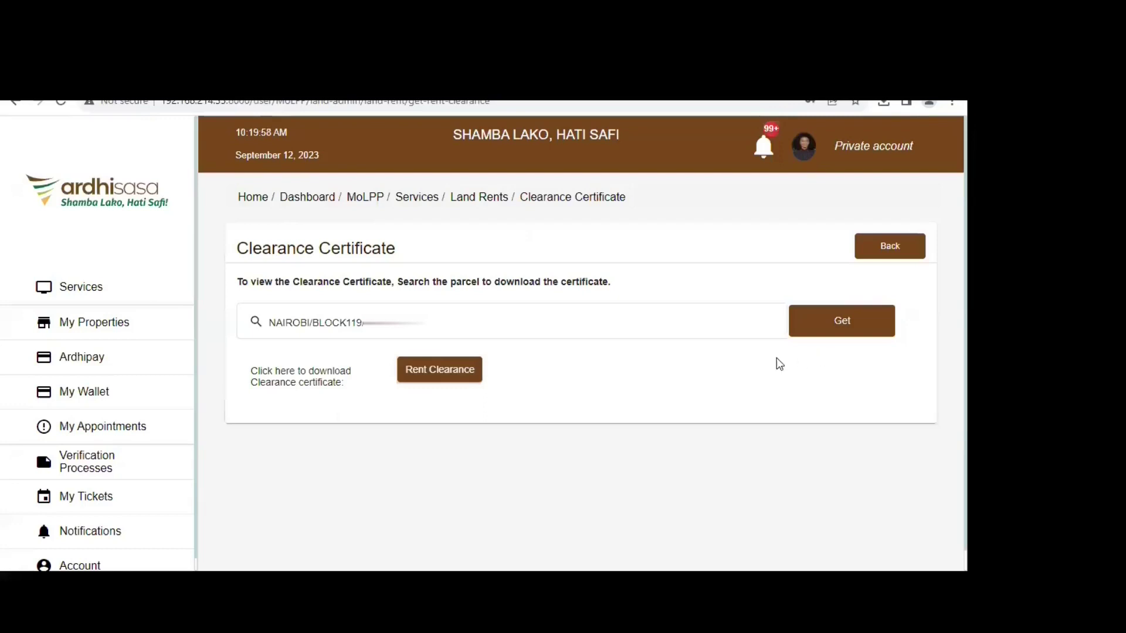
left_click(862, 249)
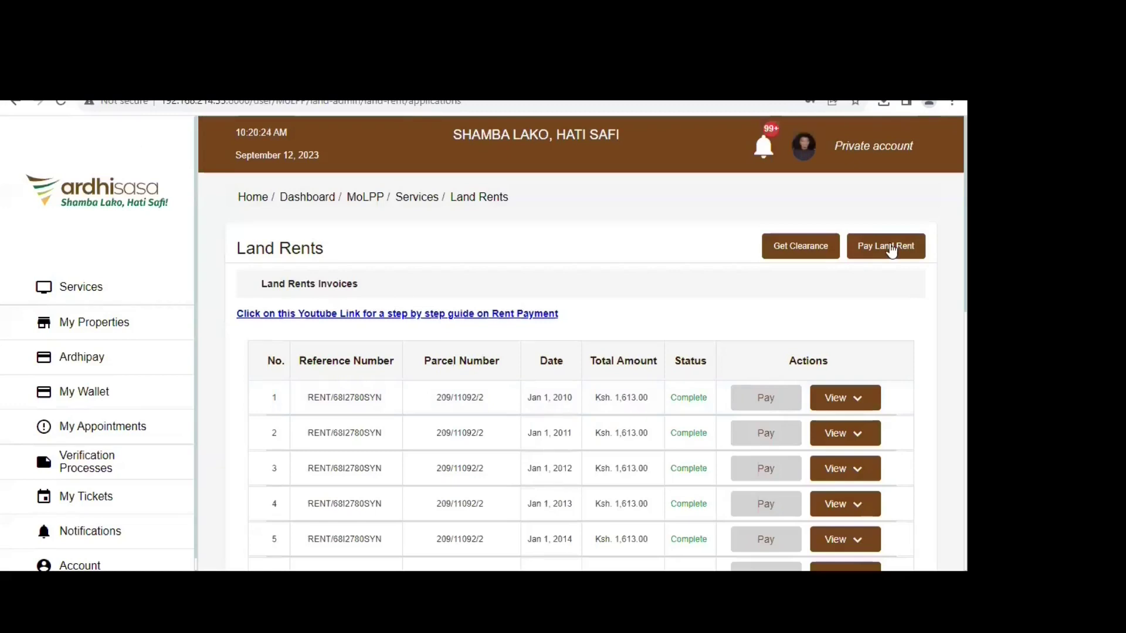
- View the receipt for the 2010 land rent invoice: Ksh. 1,613.00 paid, Ksh. 0.00 balance
left_click(855, 404)
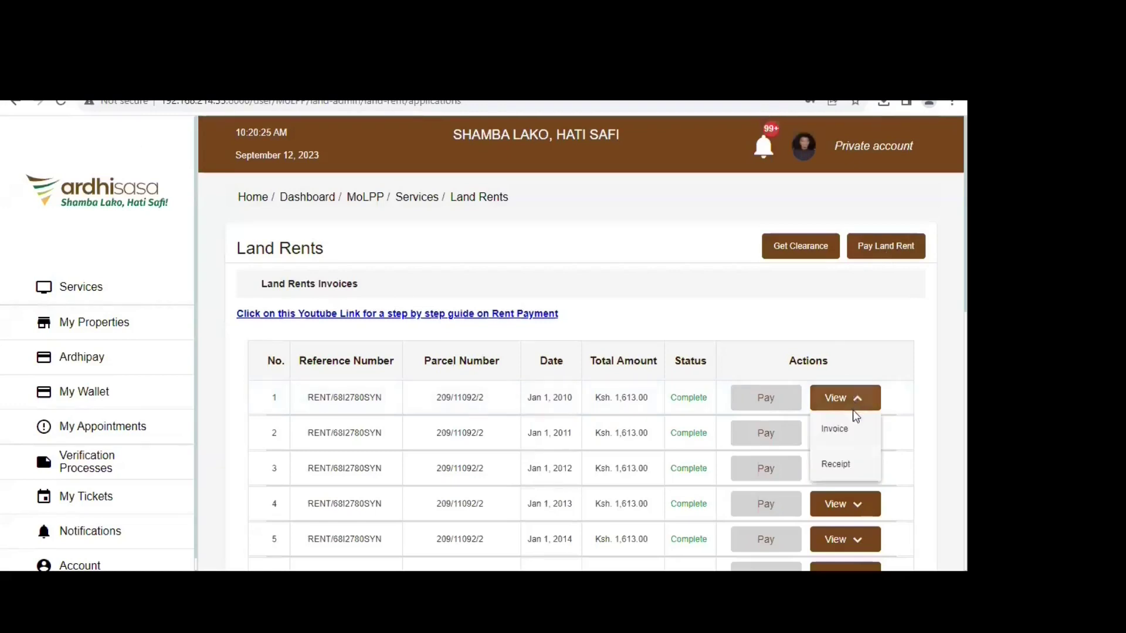
left_click(837, 465)
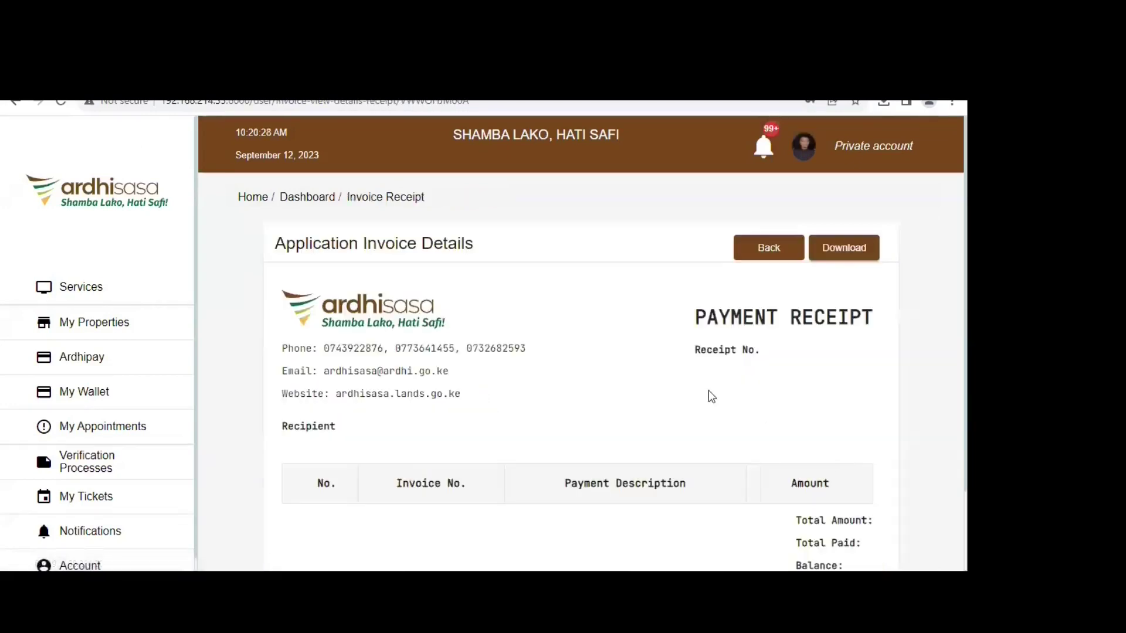
scroll(708, 394, "down", 1)
scroll(710, 397, "down", 1)
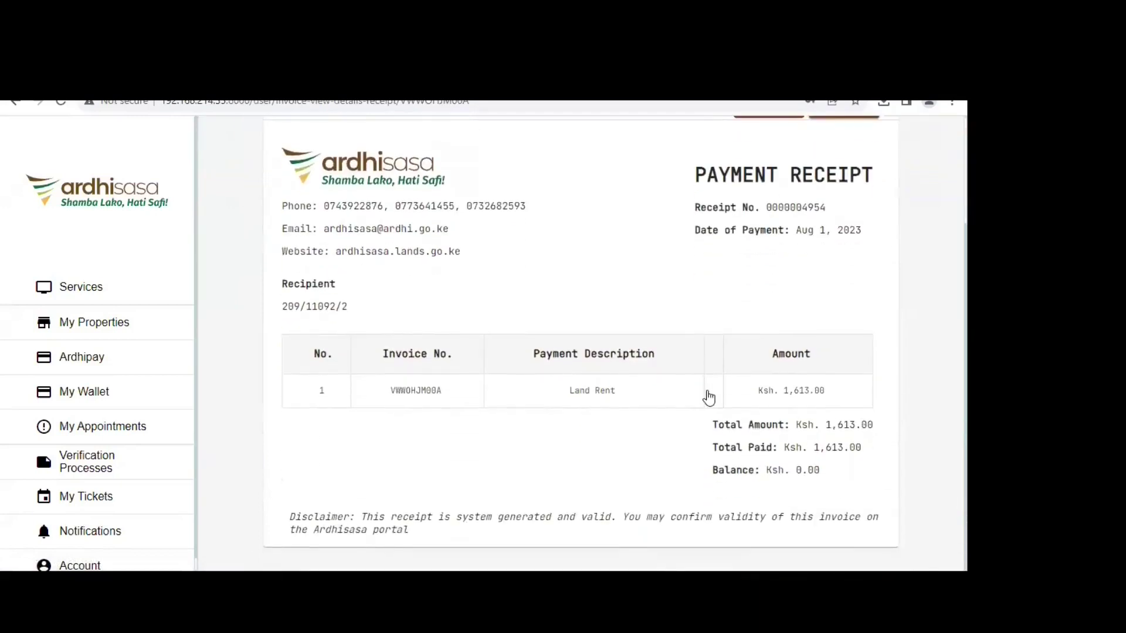
scroll(708, 397, "up", 2)
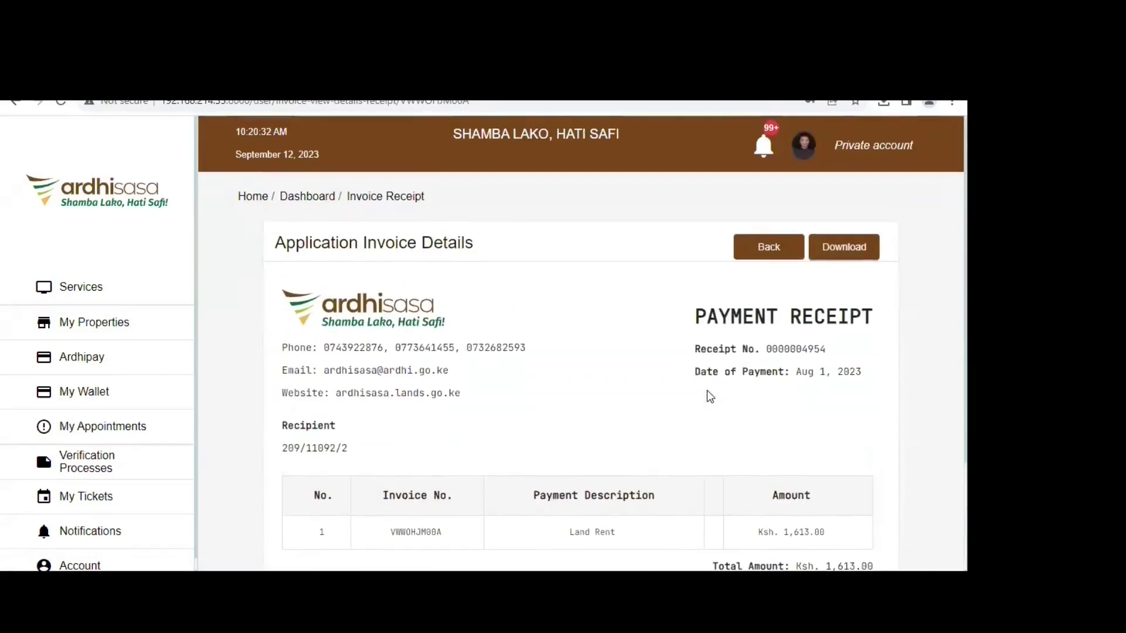
scroll(709, 396, "down", 2)
scroll(708, 395, "up", 2)
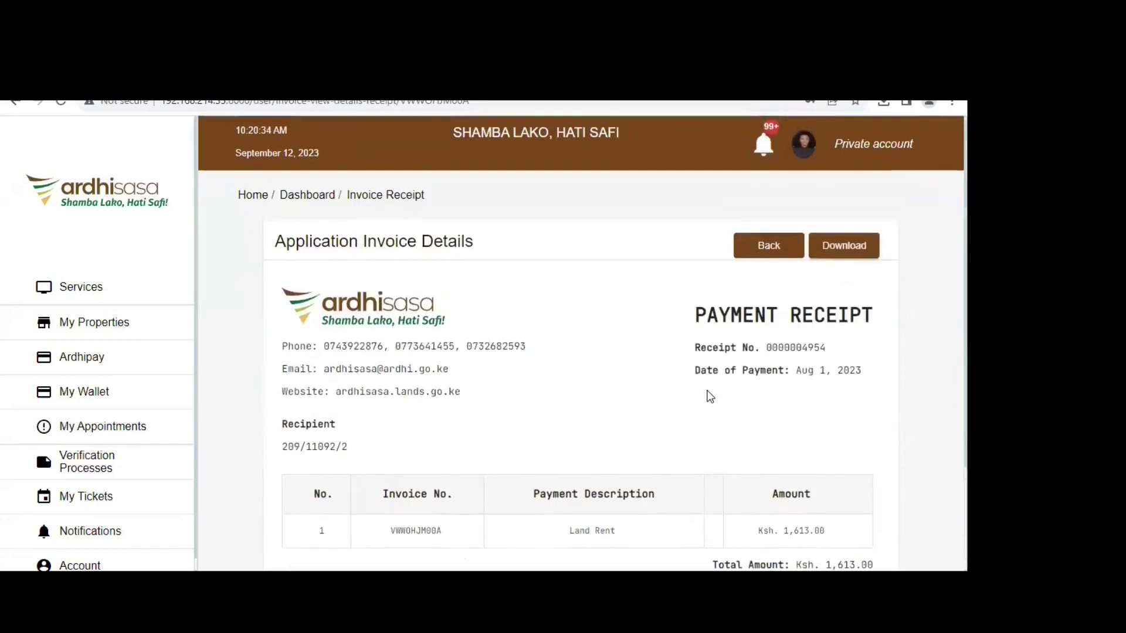
- Return to the Land Rents invoice list and go to Pay Land Rent for another title
left_click(782, 247)
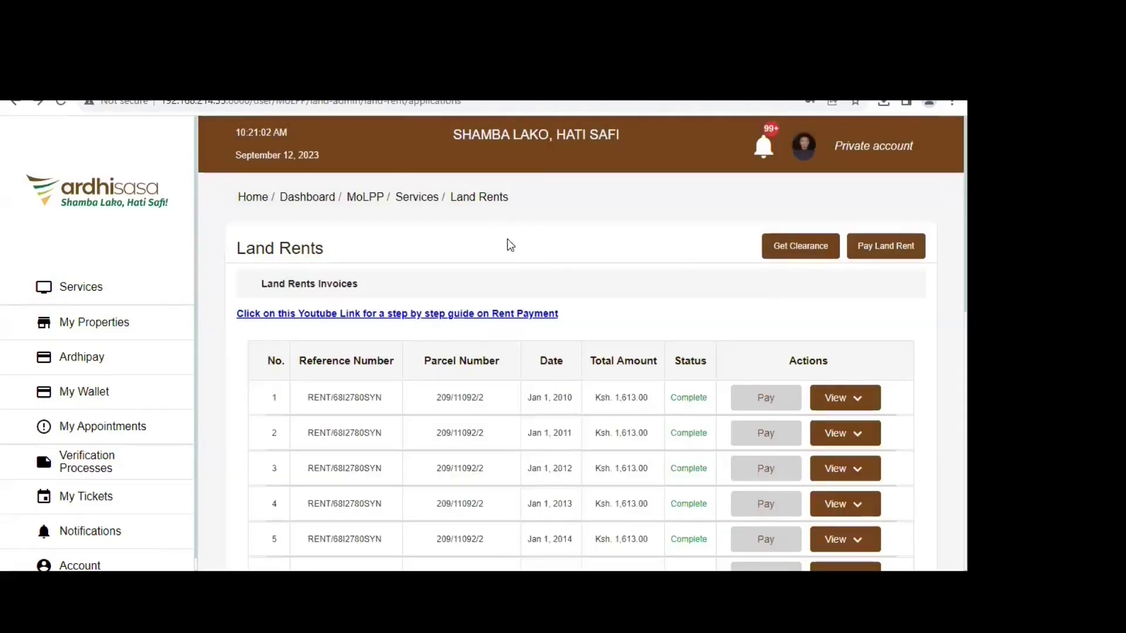
left_click(872, 254)
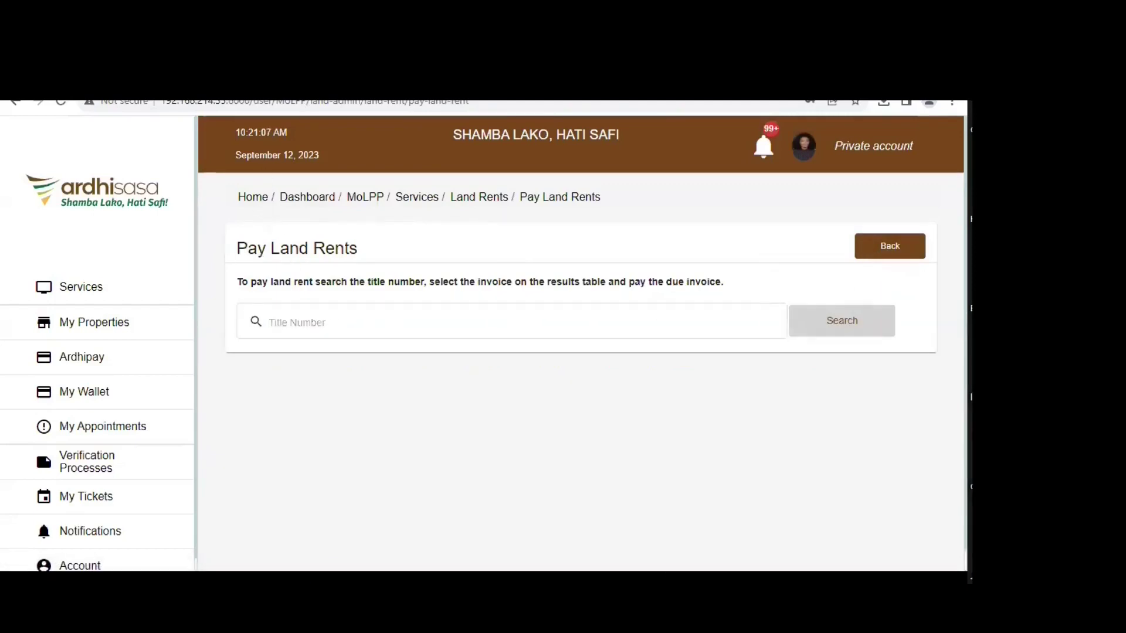
- Search Pay Land Rents for title number 791
left_click(308, 323)
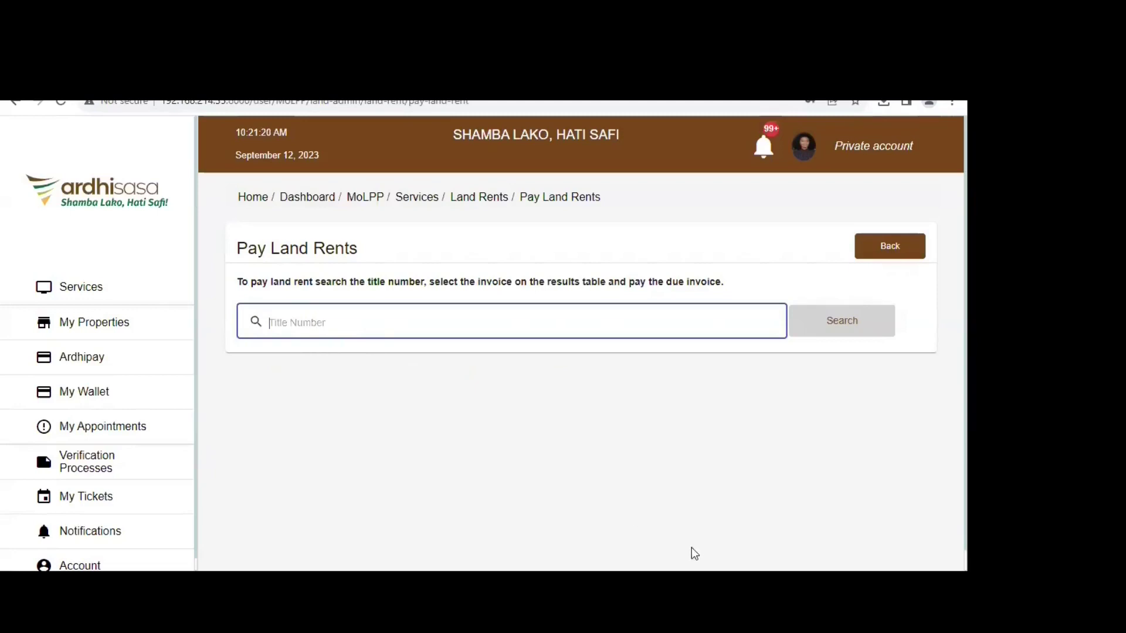
key("Tab")
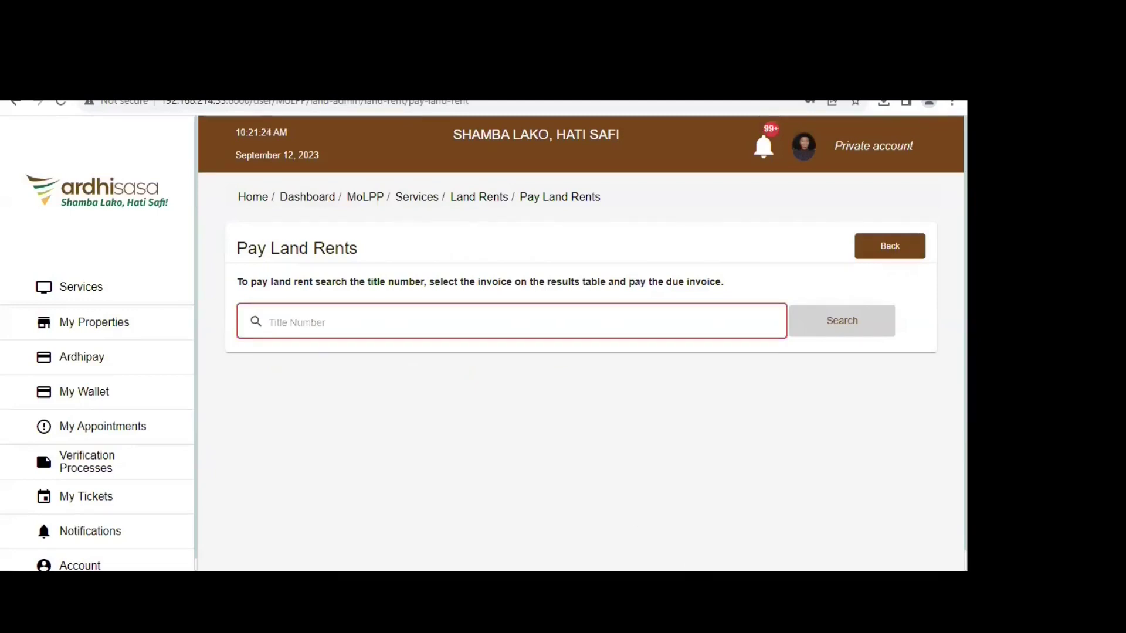
left_click(387, 321)
type("791")
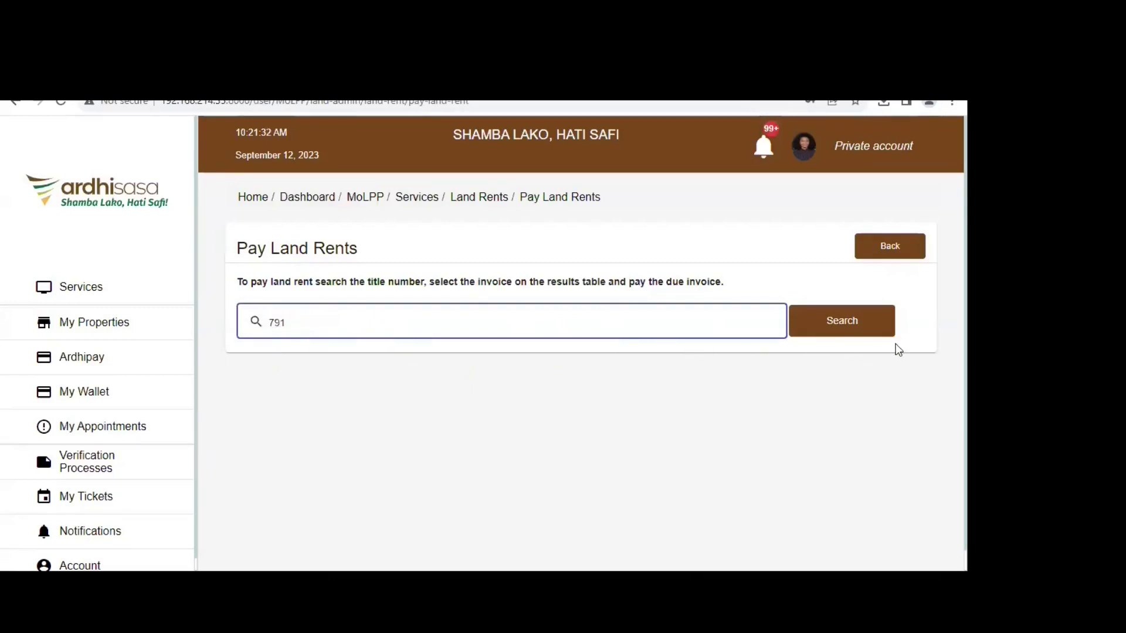
left_click(850, 320)
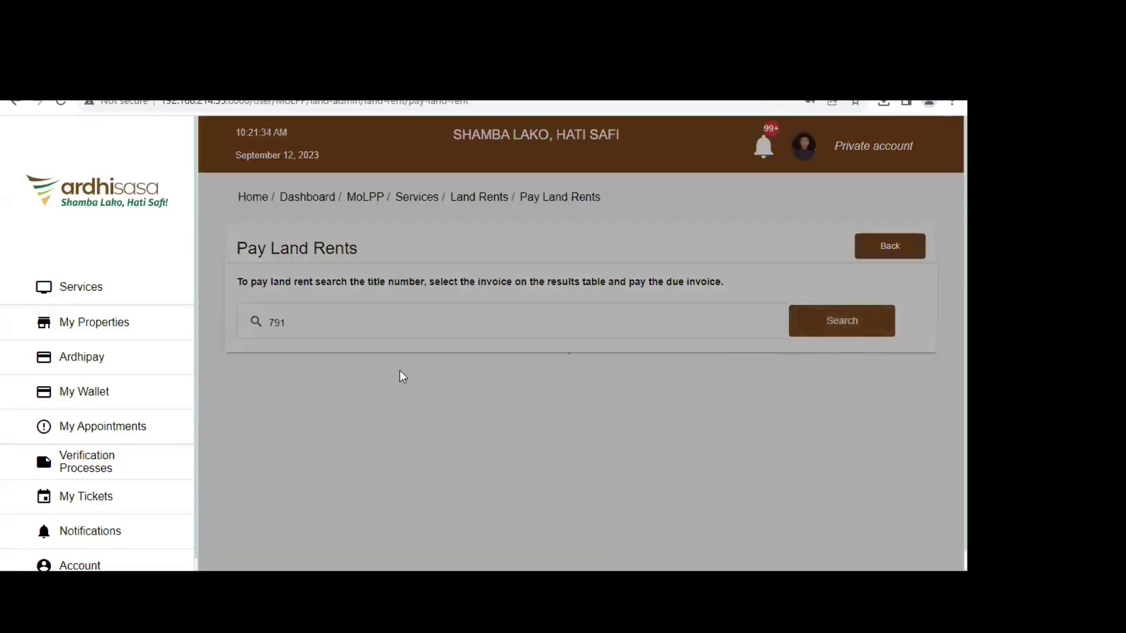
- Scroll to review title 791's pending Ksh. 10,645.00 invoice for Jan 1–Sep 11, 2023
scroll(569, 369, "down", 1)
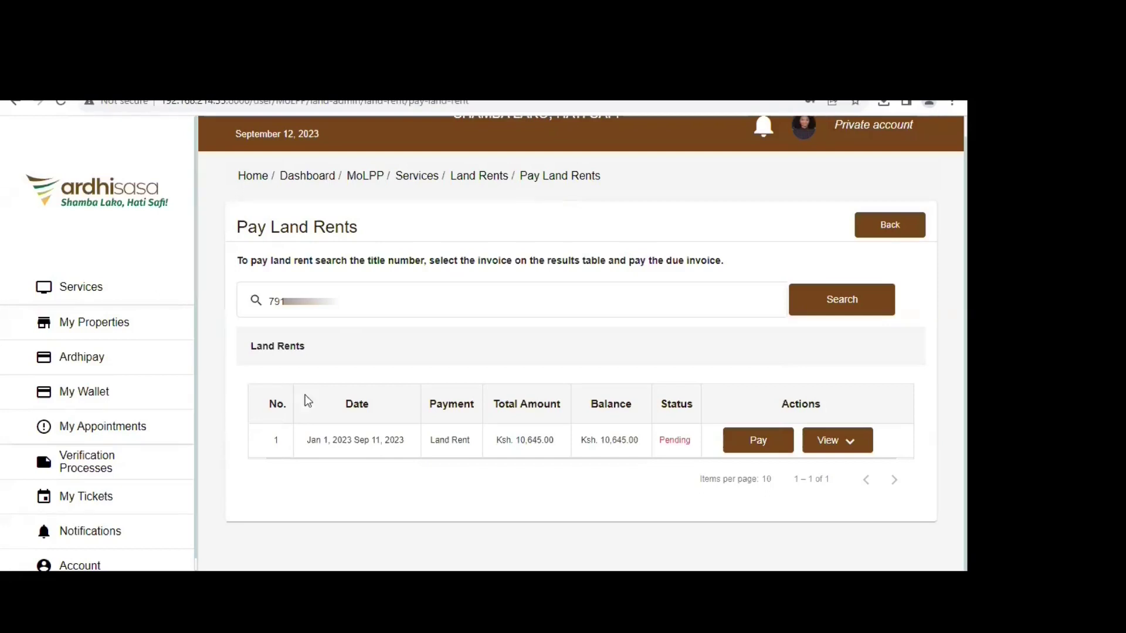
- Go back to the Land Rents invoices listing the completed Ksh. 1,613.00 yearly invoices
left_click(879, 235)
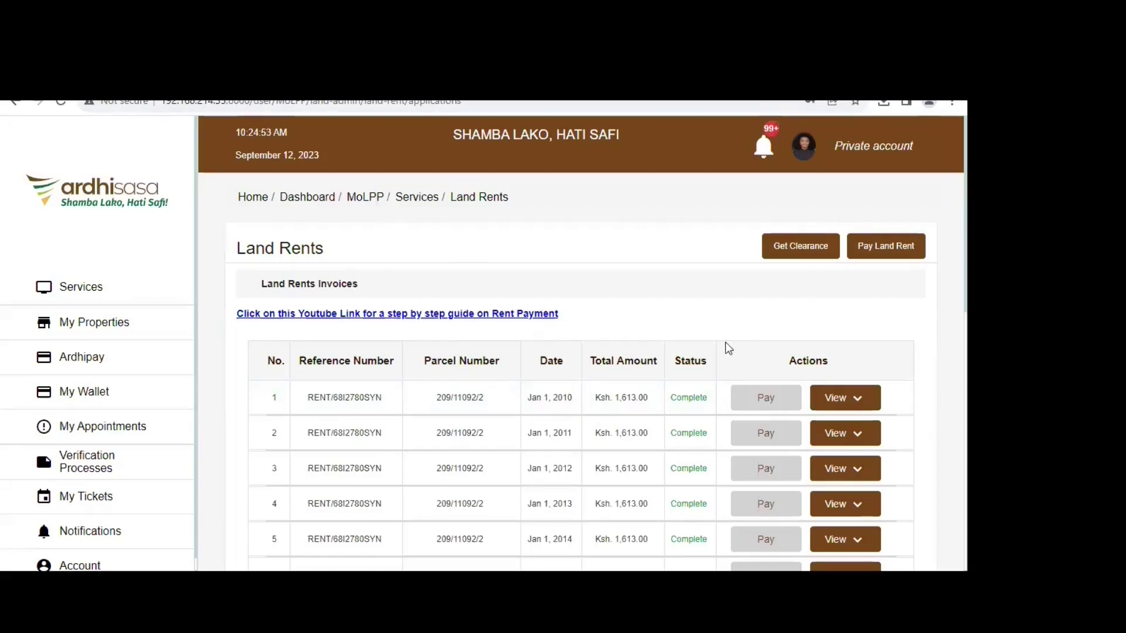
scroll(451, 410, "down", 1)
scroll(450, 410, "down", 1)
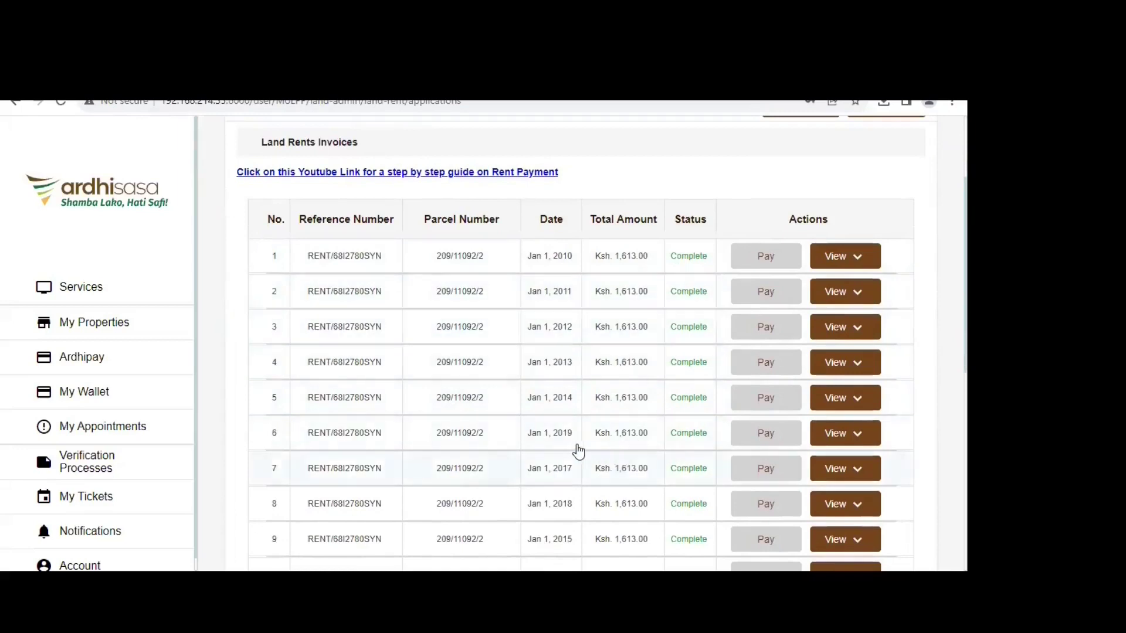
scroll(576, 458, "down", 1)
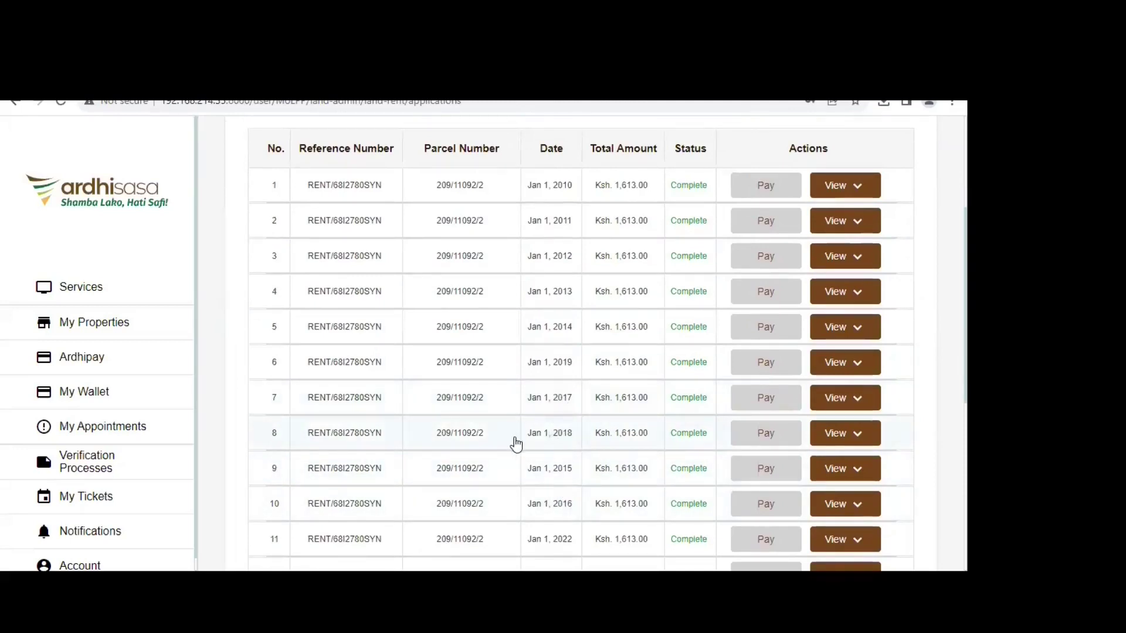
scroll(519, 444, "up", 3)
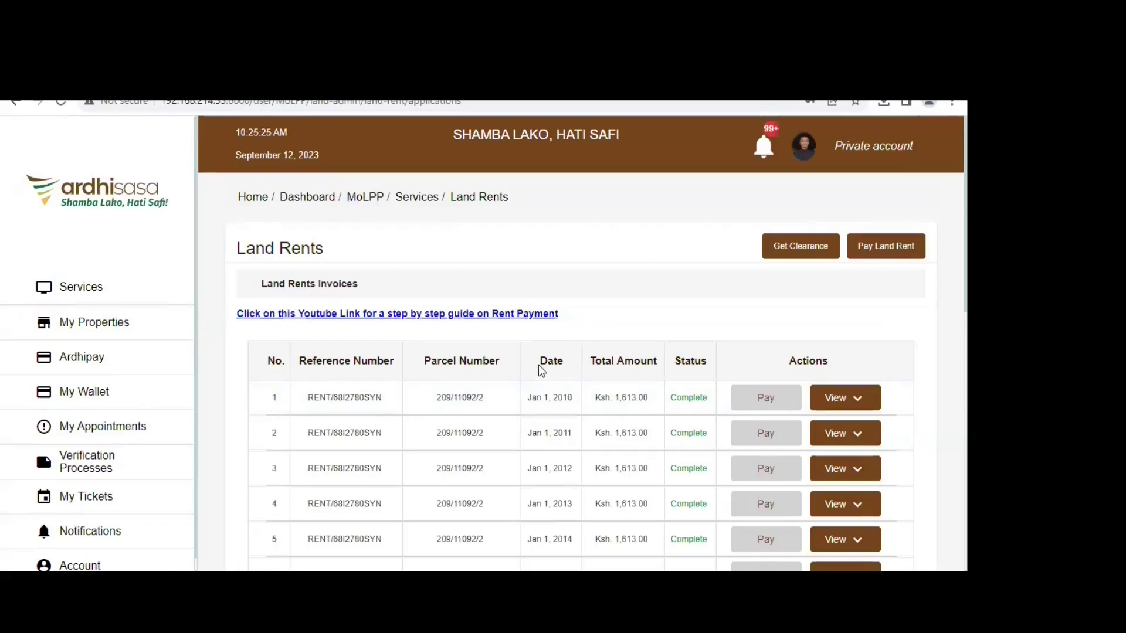
scroll(544, 371, "down", 2)
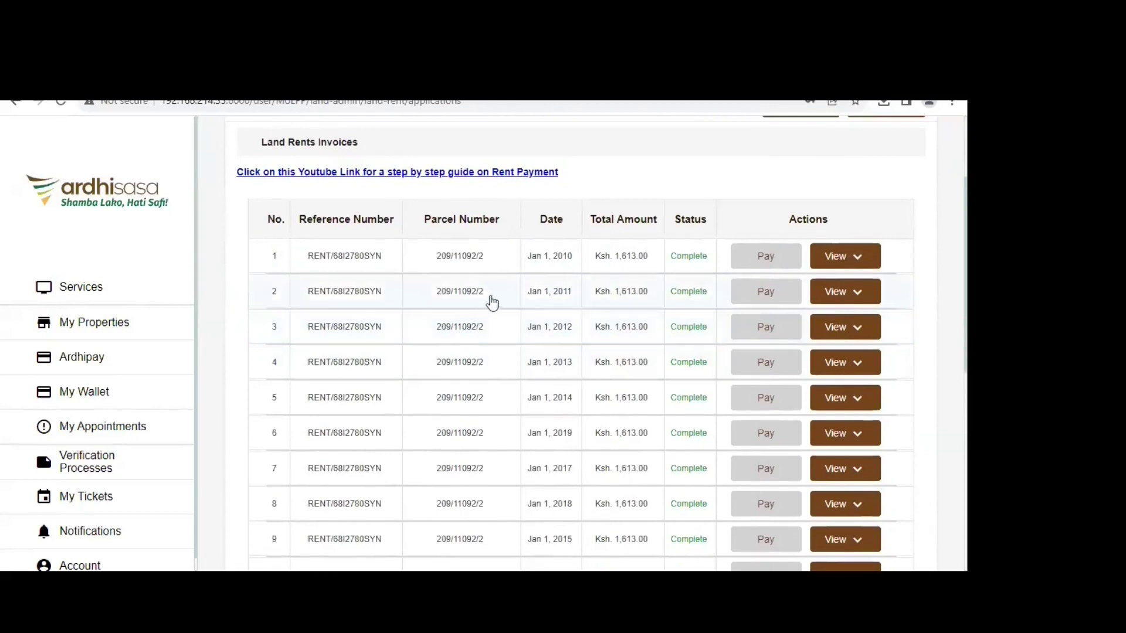
scroll(518, 354, "down", 5)
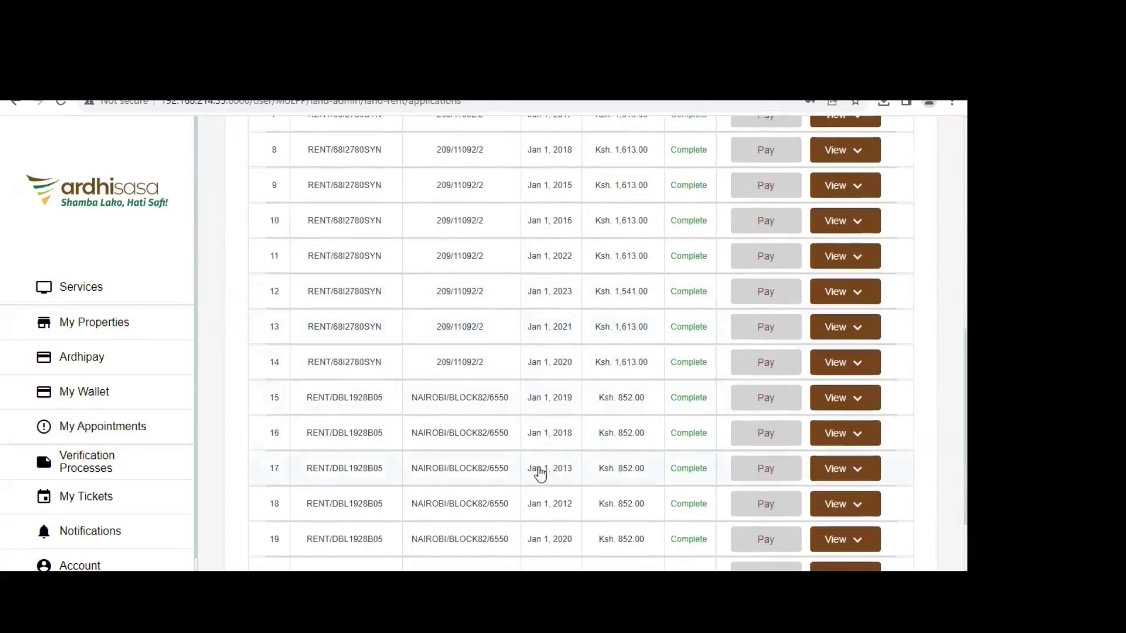
scroll(558, 395, "down", 2)
scroll(560, 406, "up", 8)
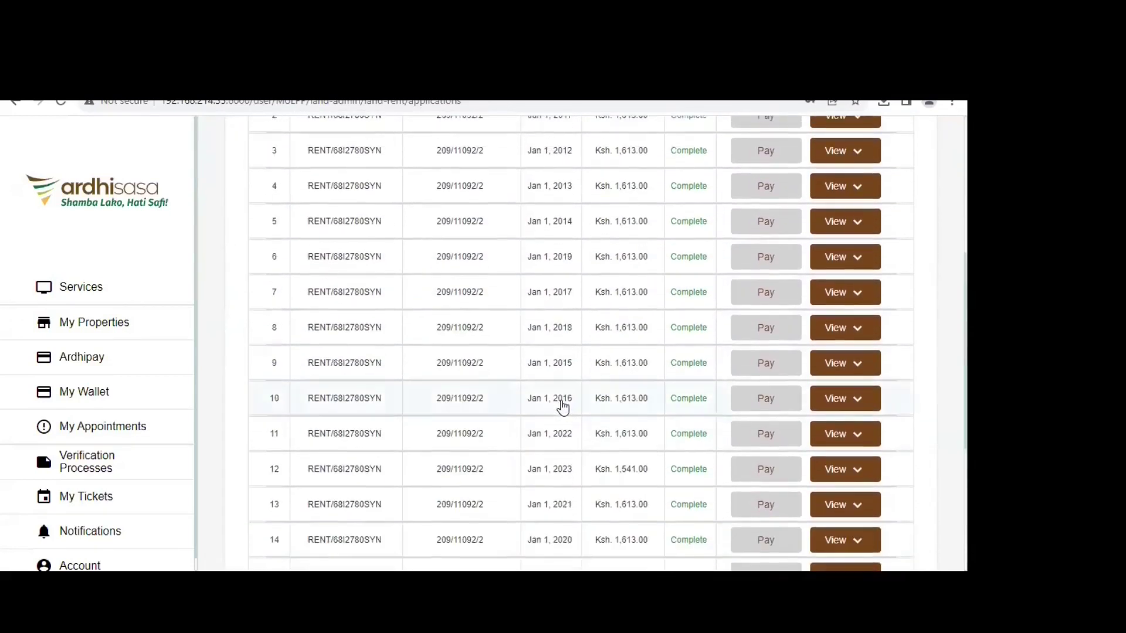
scroll(563, 406, "up", 1)
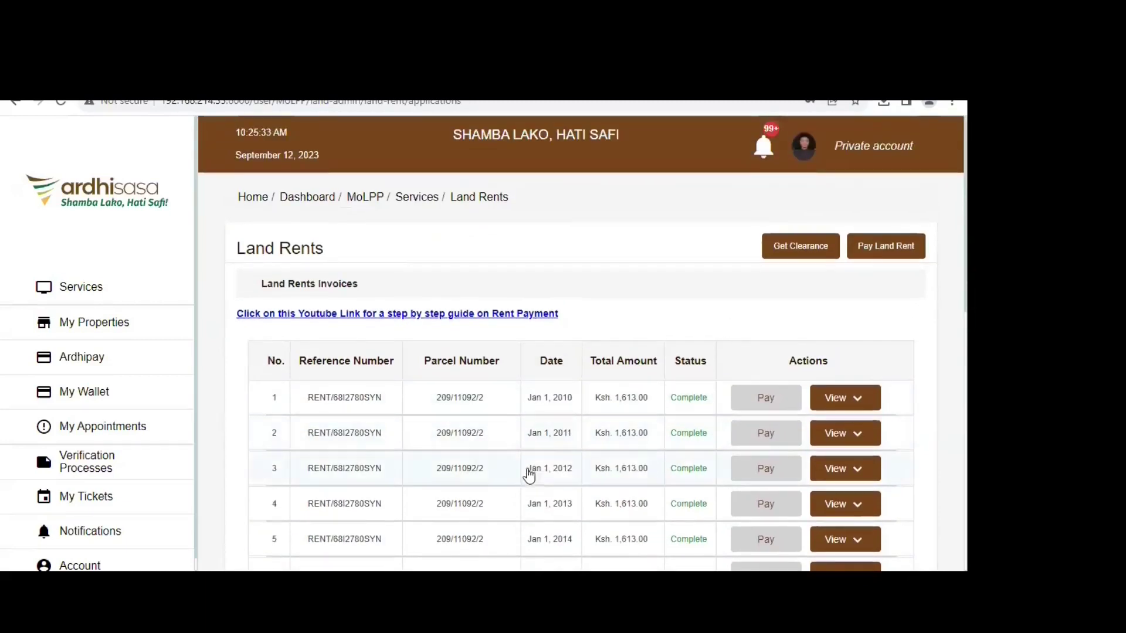
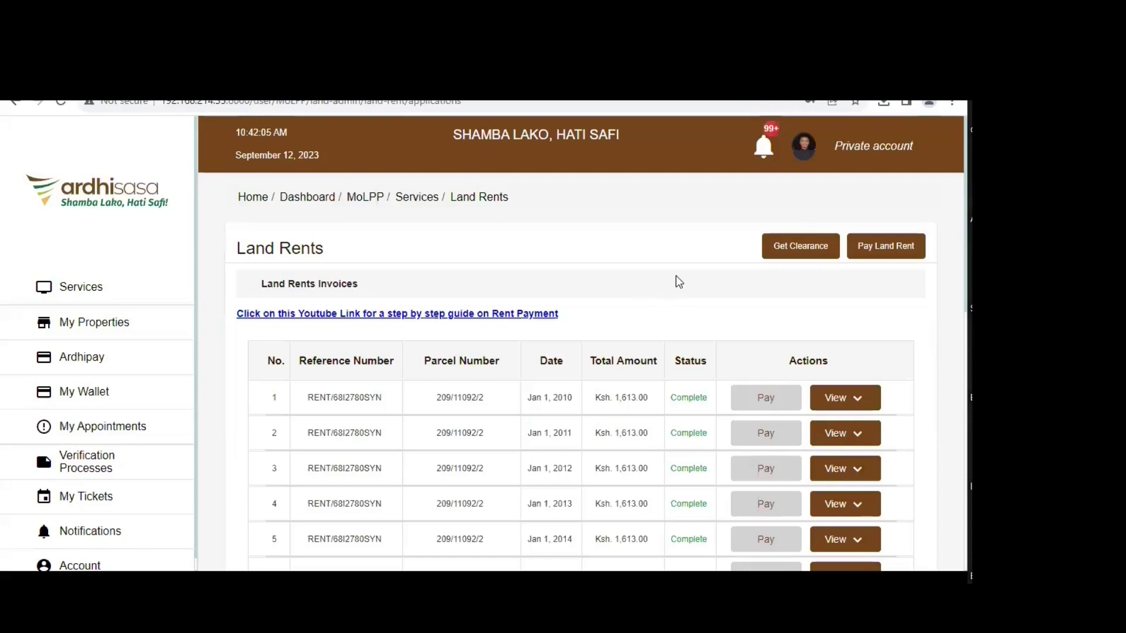
- Open Pay Land Rents and enter title number NAKURUMUNICIPALITY/BLOCK6 in the search box
left_click(878, 251)
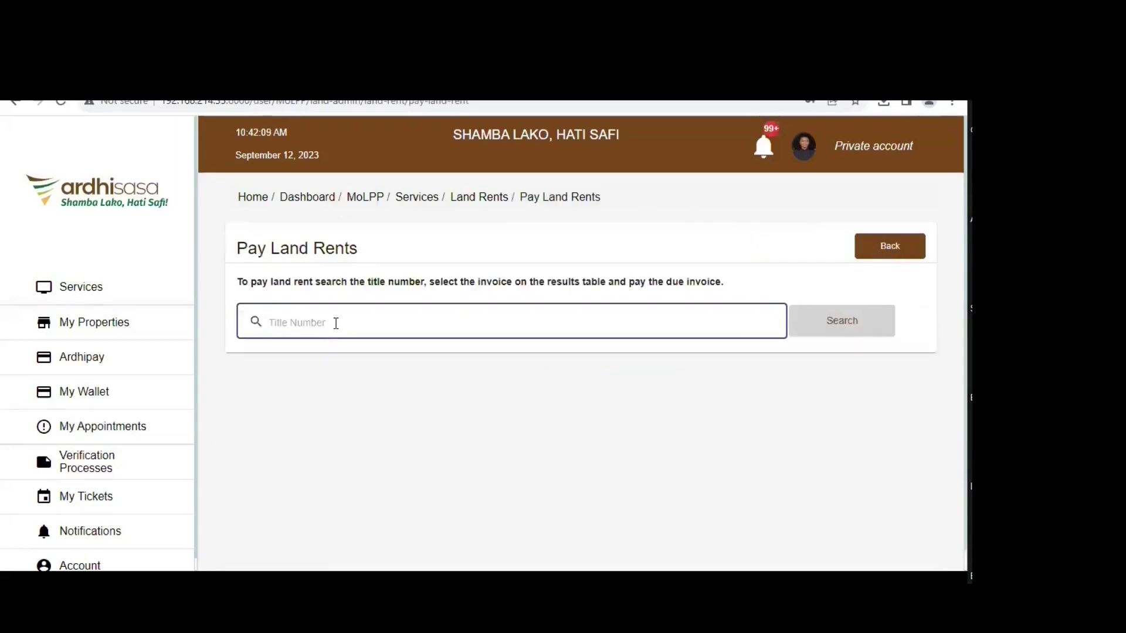
type("nai")
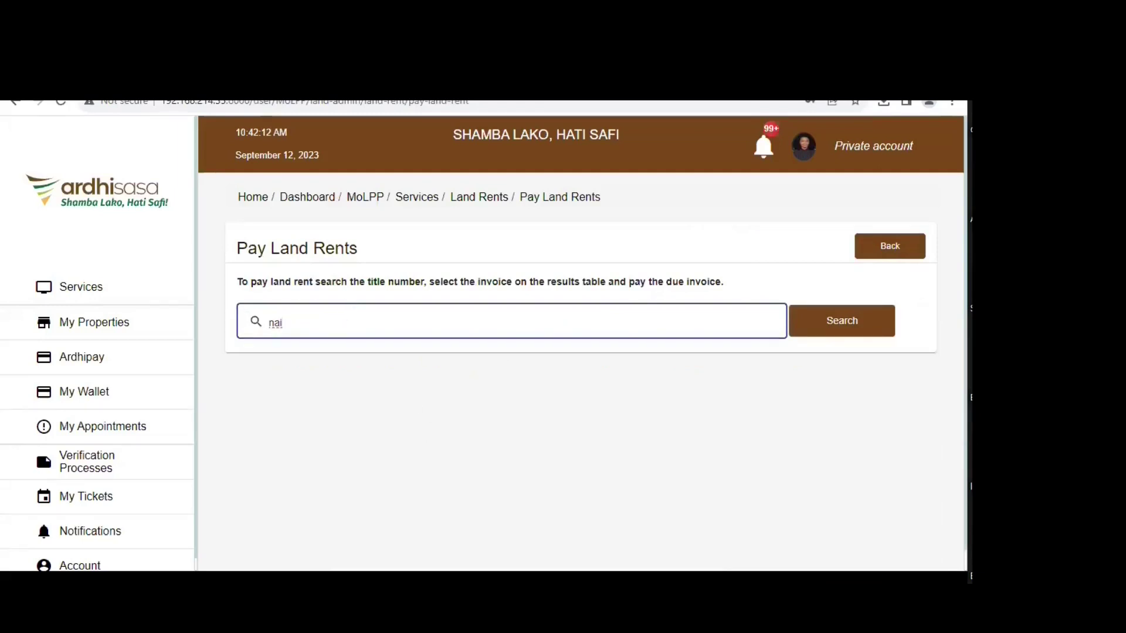
key("Tab")
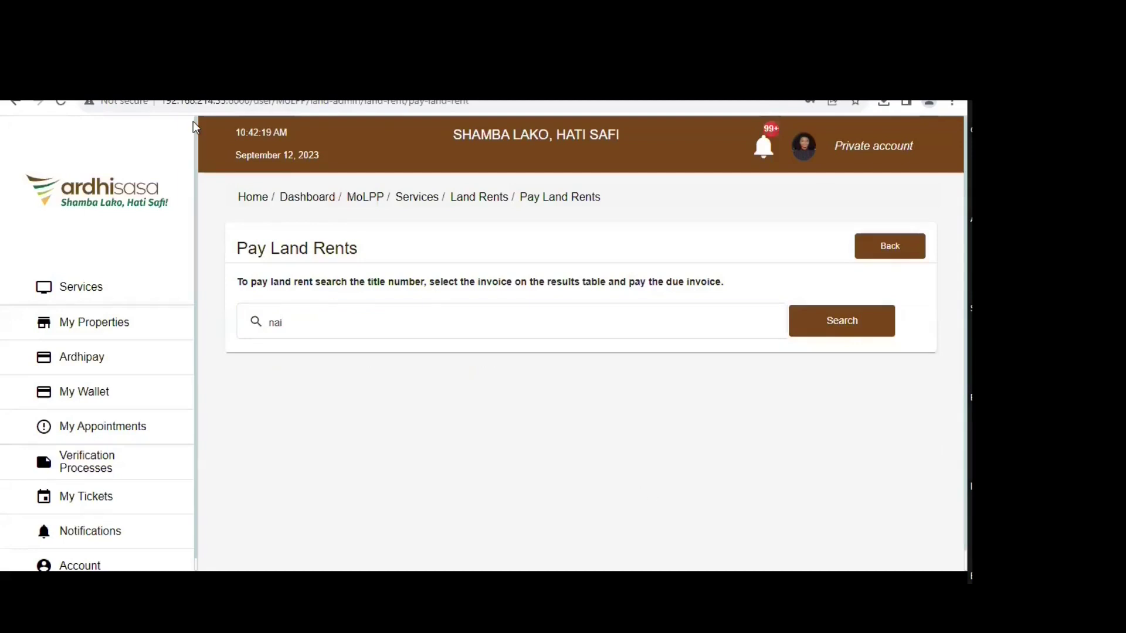
left_click(330, 322)
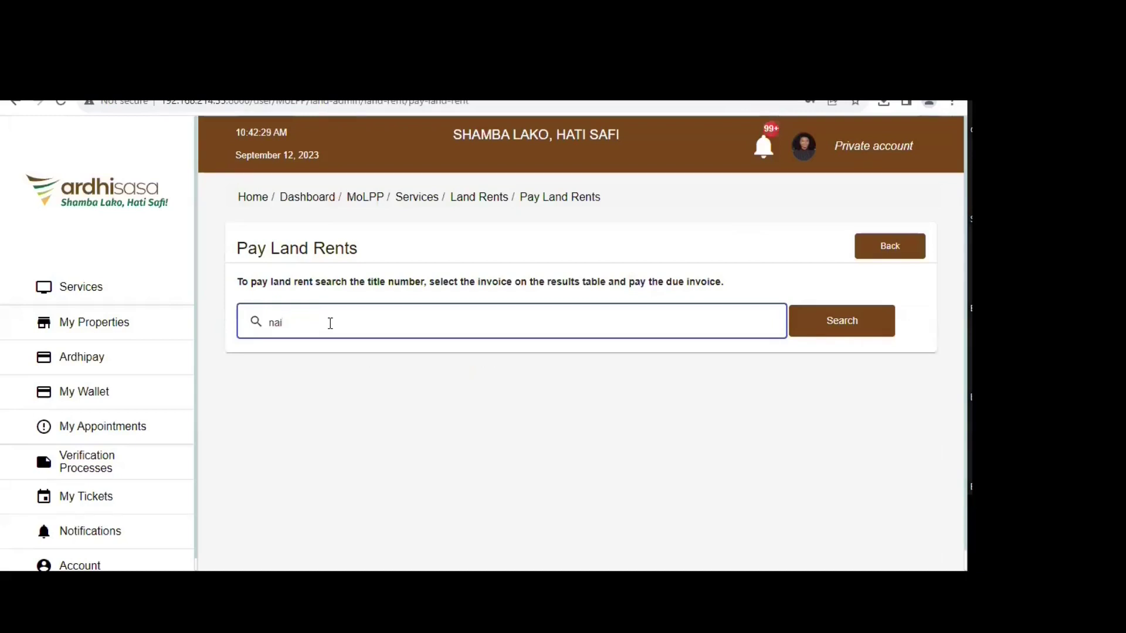
key("BackSpace")
key("BackSpace")
key("BackSpace")
type("NAKURUMUNICIPALITY")
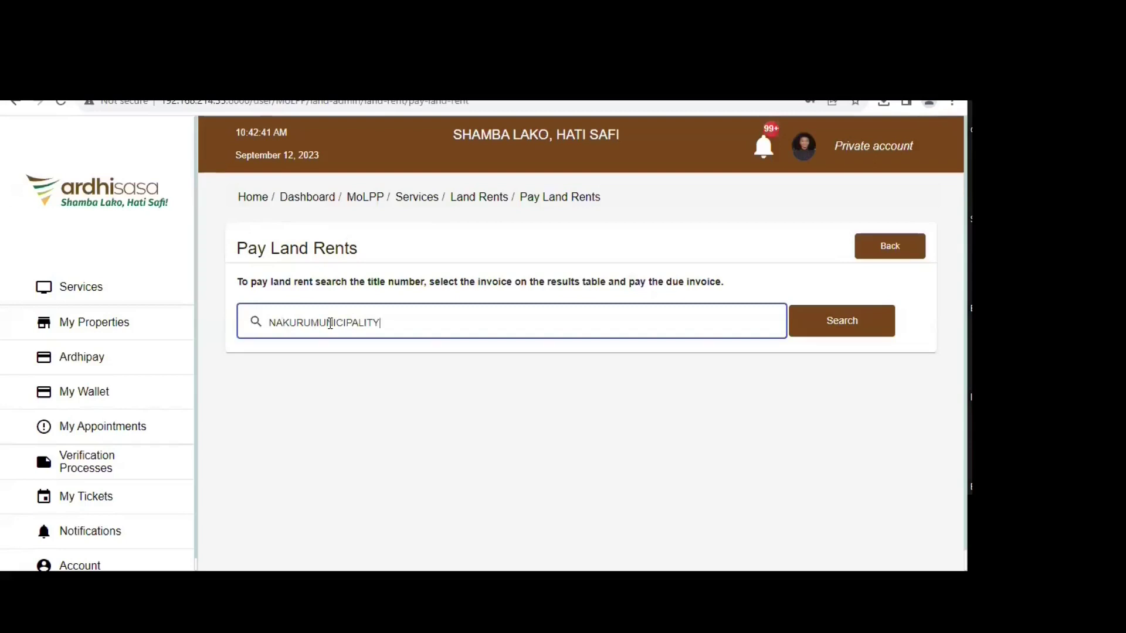
type("/")
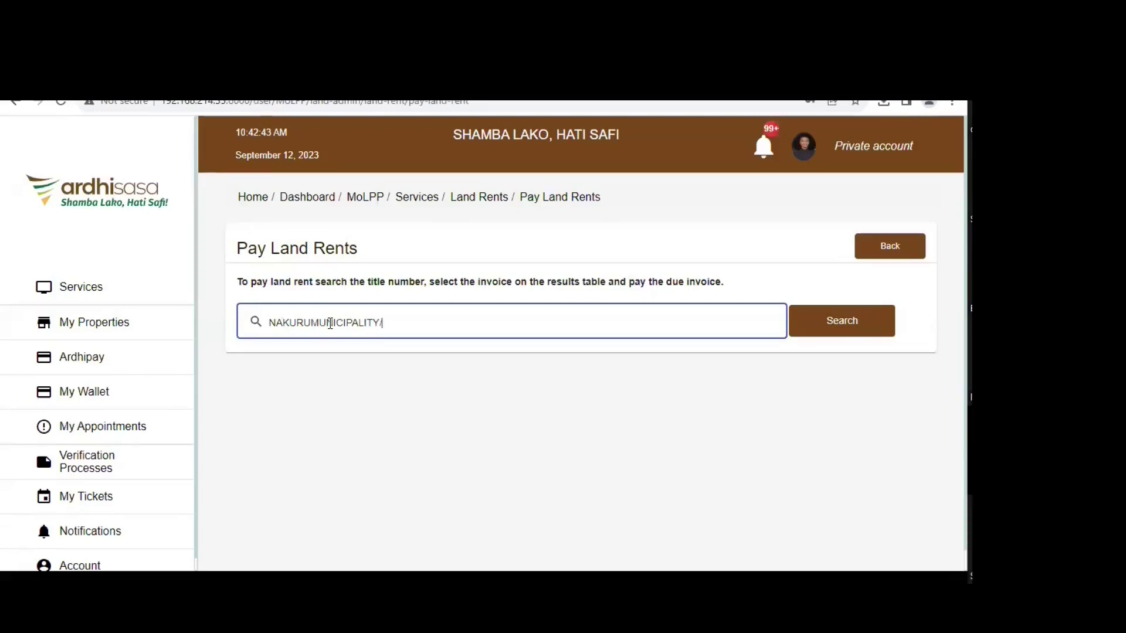
type("BLOCK6")
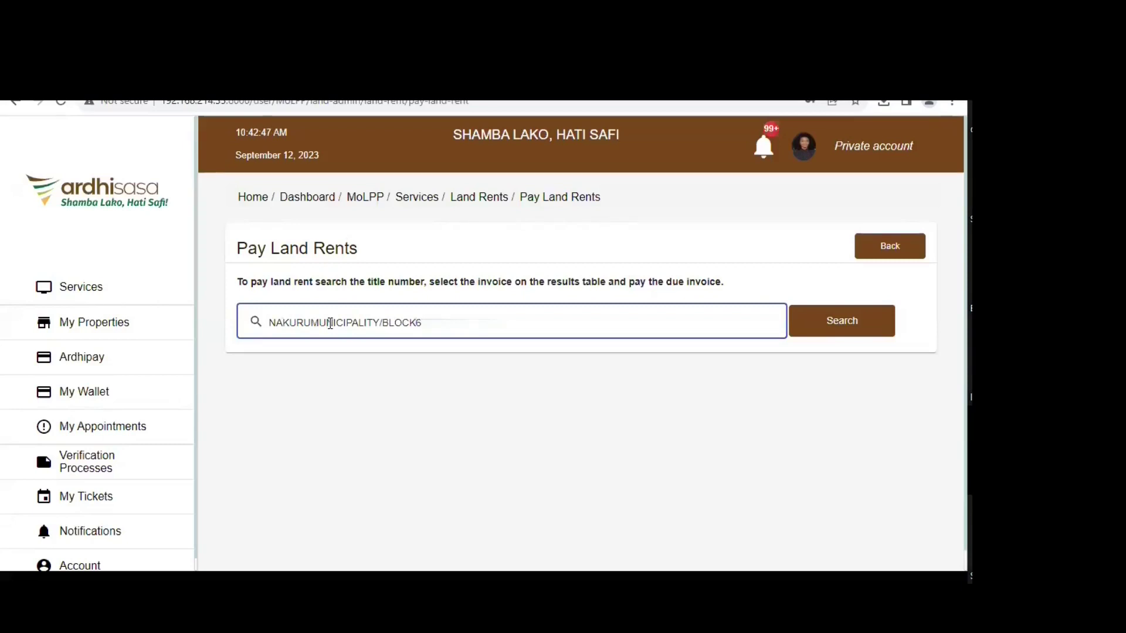
- Search invoices for NAKURUMUNICIPALITY/BLOCK6, which returns the unable-to-process-request error
left_click(840, 333)
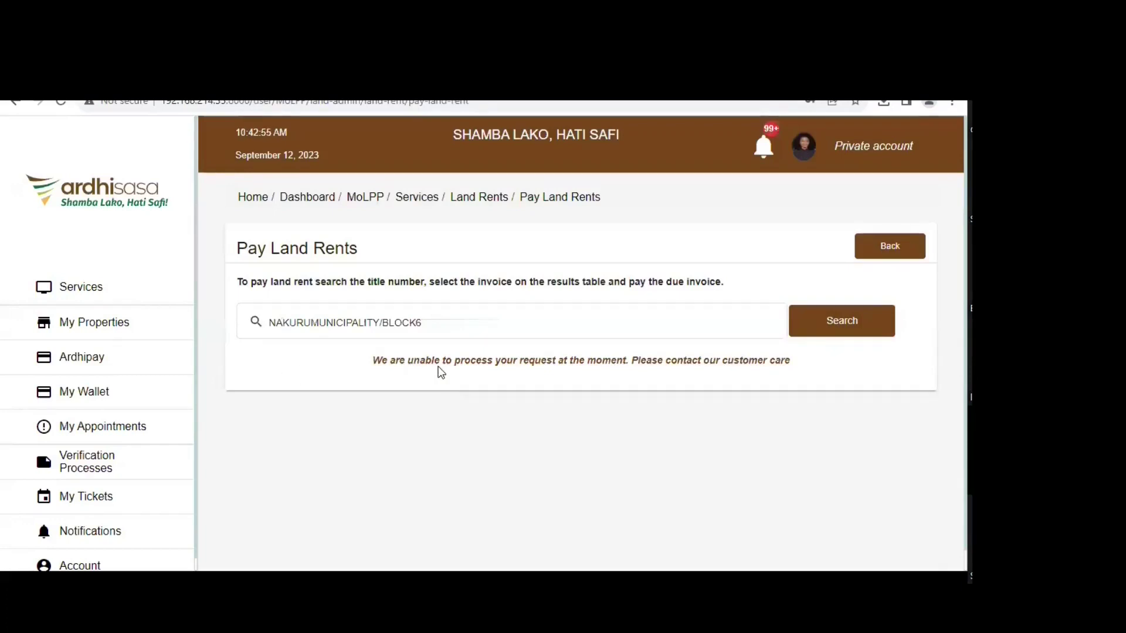
left_click(406, 324)
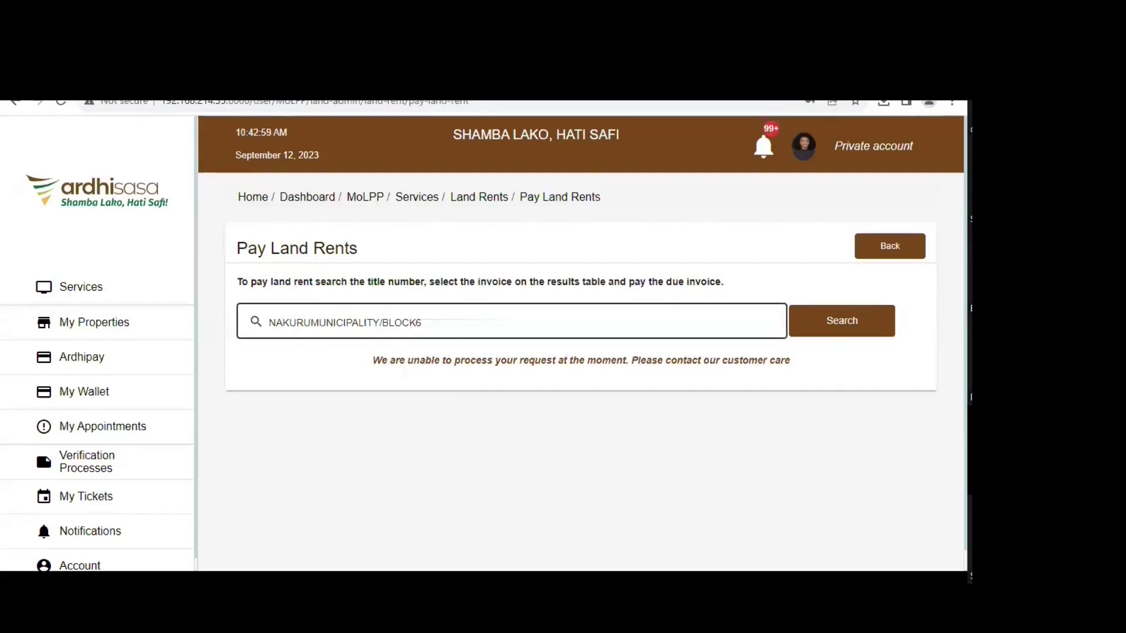
left_click(246, 394)
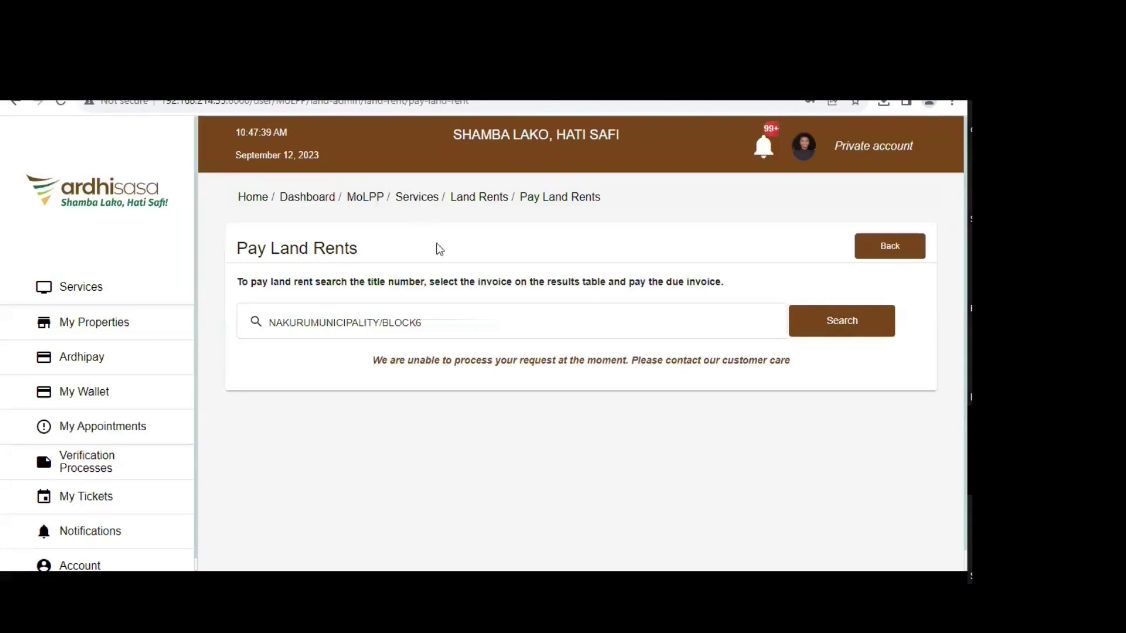
- Retry the land rent search for NAKURUMUNICIPALITY/BLOCK6; it still fails with the customer-care error
left_click(500, 327)
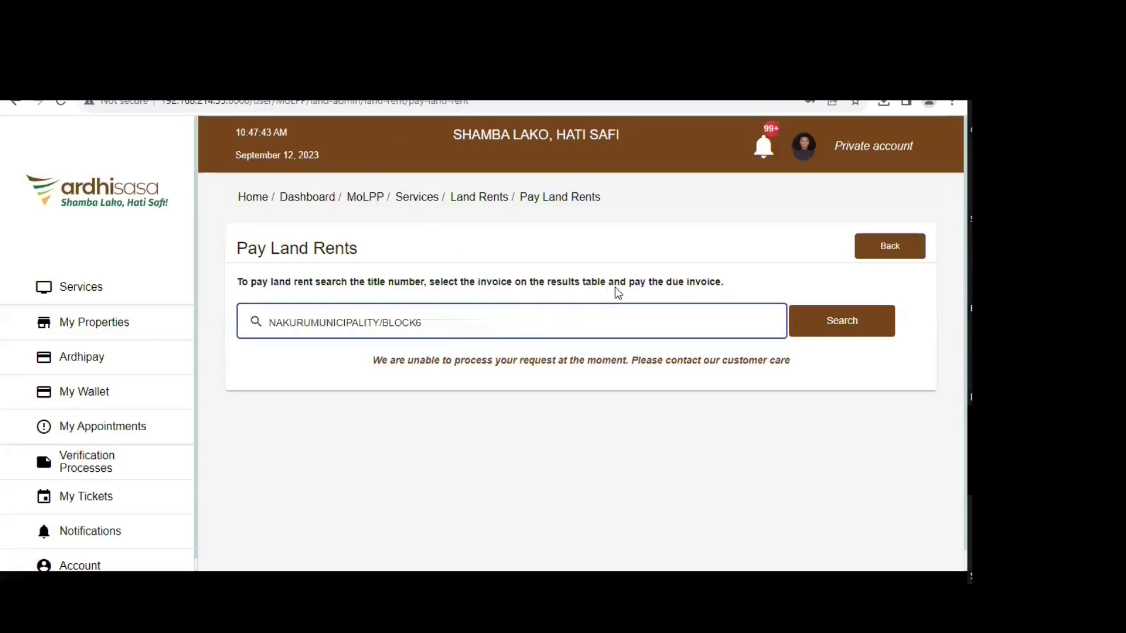
left_click(851, 327)
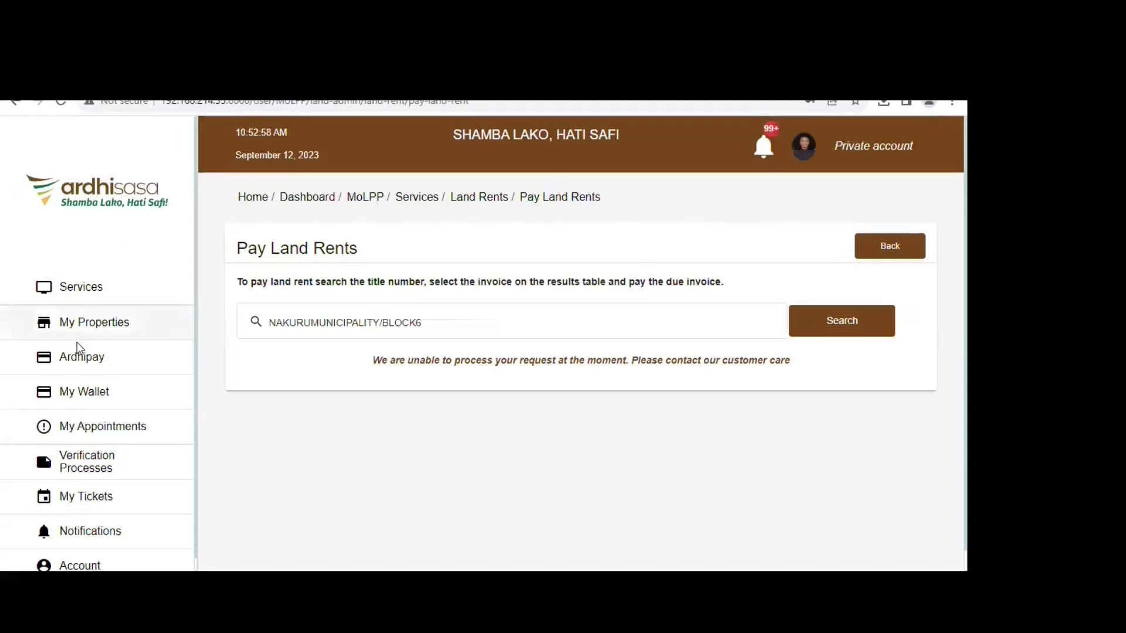
- Leave the failed NAKURUMUNICIPALITY/BLOCK6 lookup using the sidebar's Services link
left_click(465, 329)
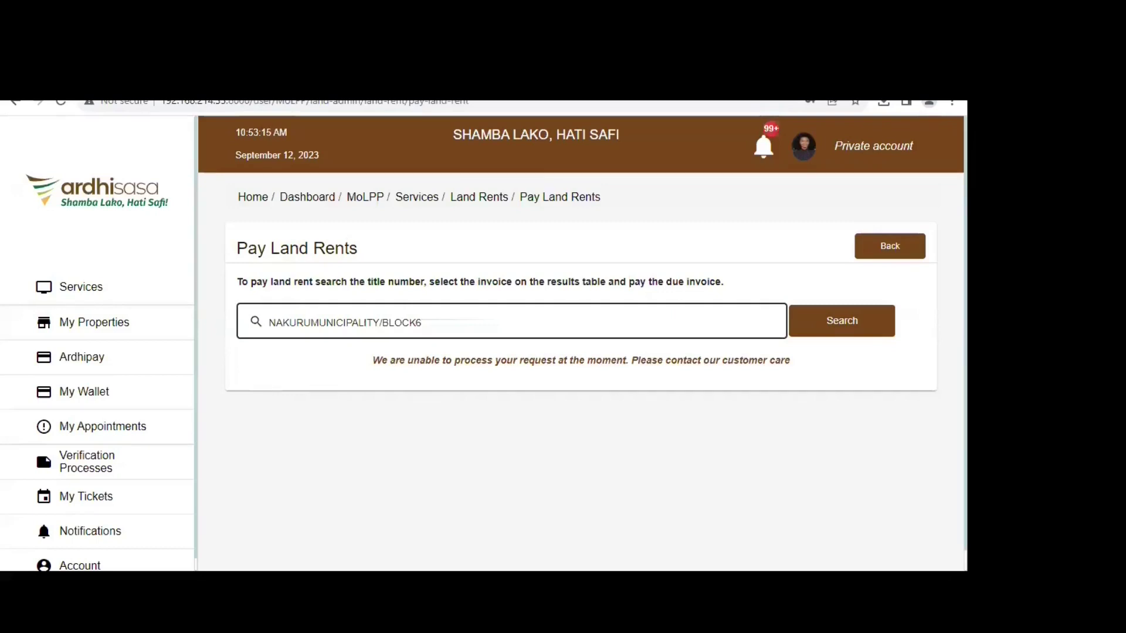
left_click(82, 357)
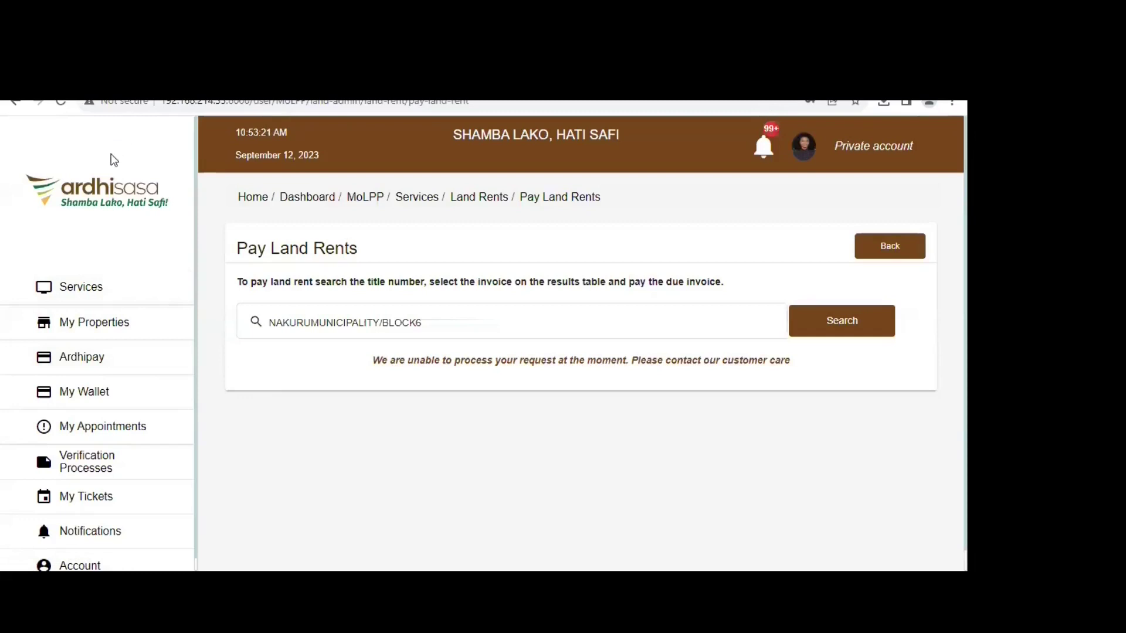
left_click(82, 286)
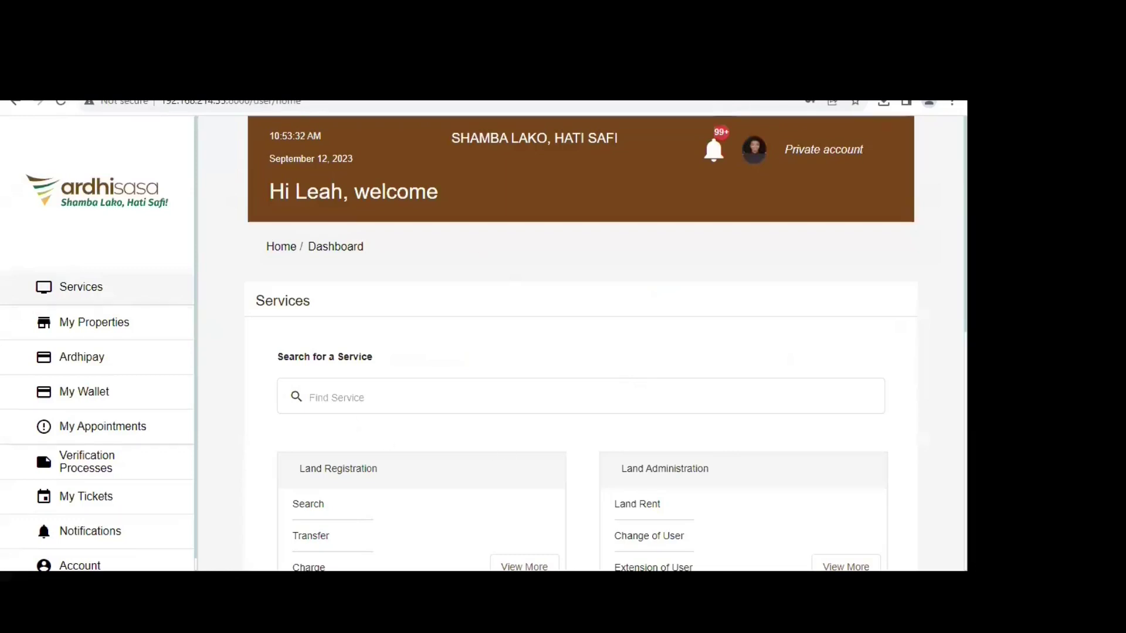
- Browse the full Land Administration services list, then go back to the Services dashboard
scroll(700, 355, "down", 4)
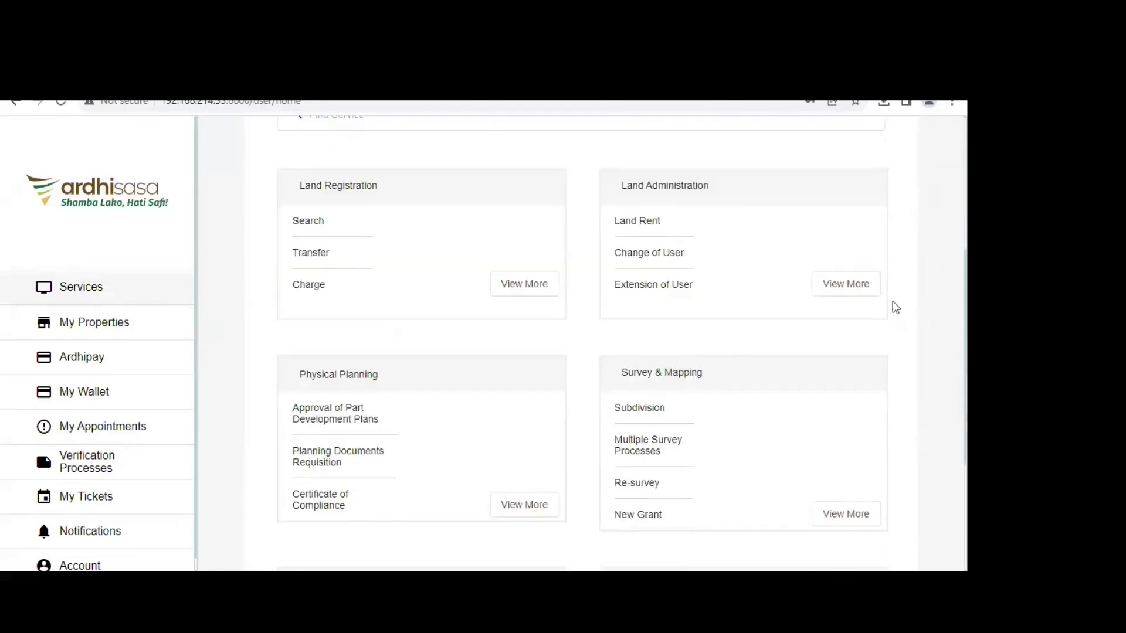
scroll(656, 330, "up", 2)
scroll(518, 257, "up", 1)
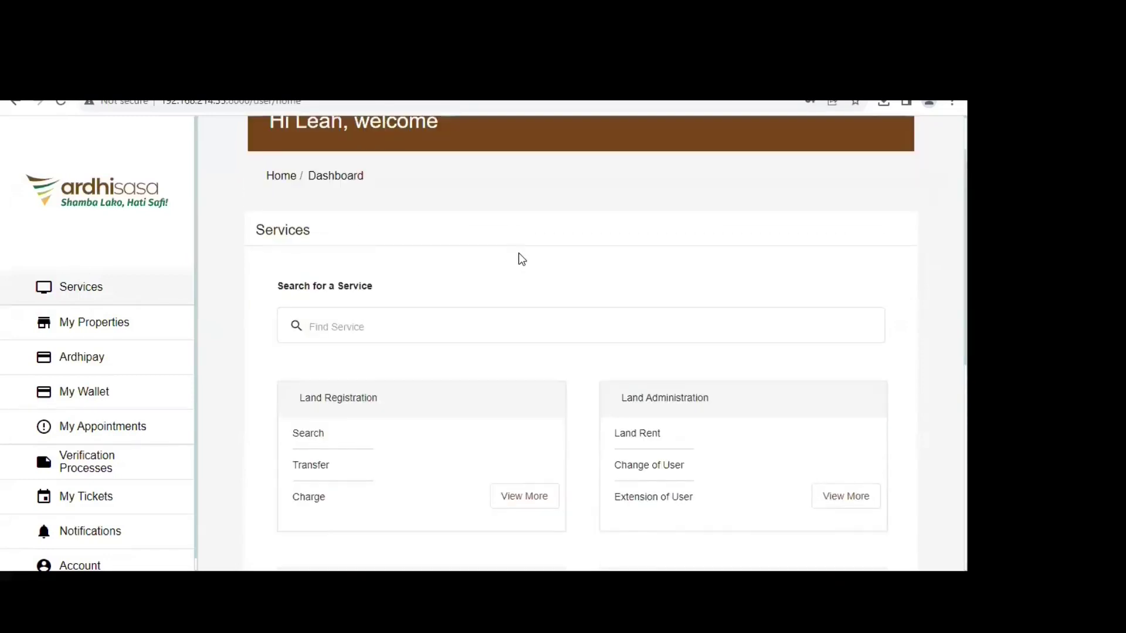
scroll(519, 255, "up", 1)
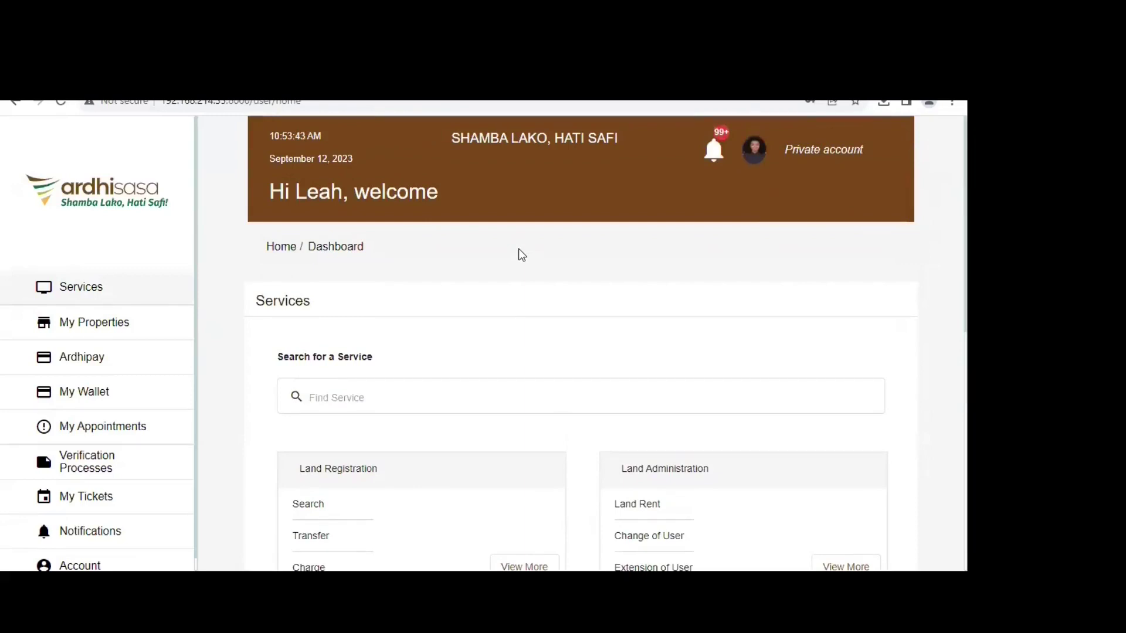
scroll(713, 319, "down", 5)
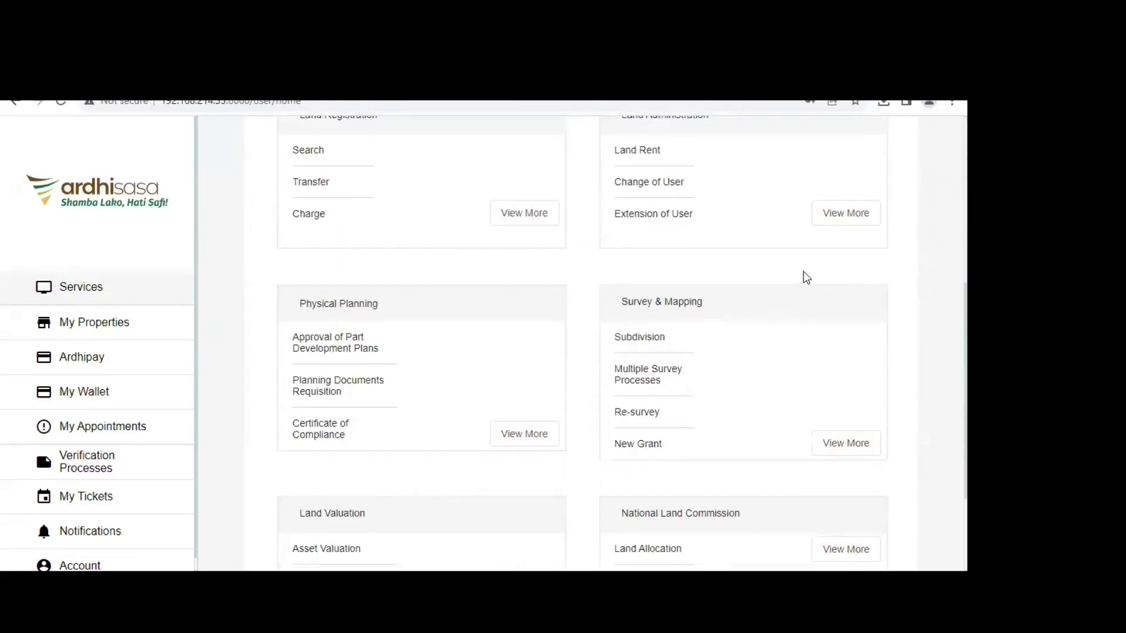
scroll(804, 276, "up", 1)
left_click(824, 283)
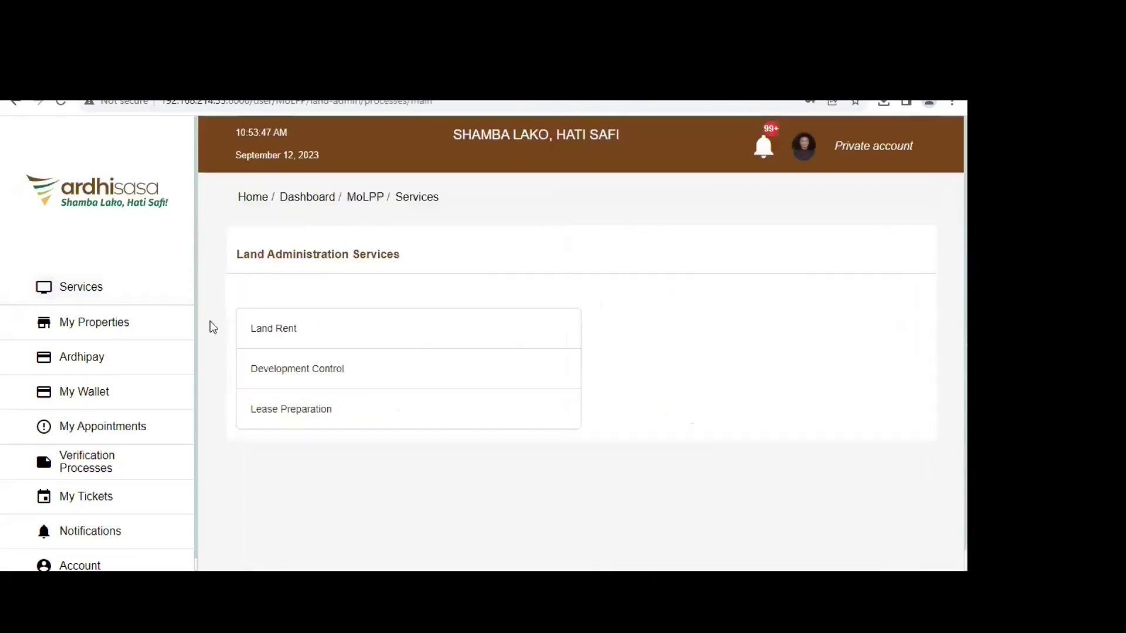
left_click(65, 287)
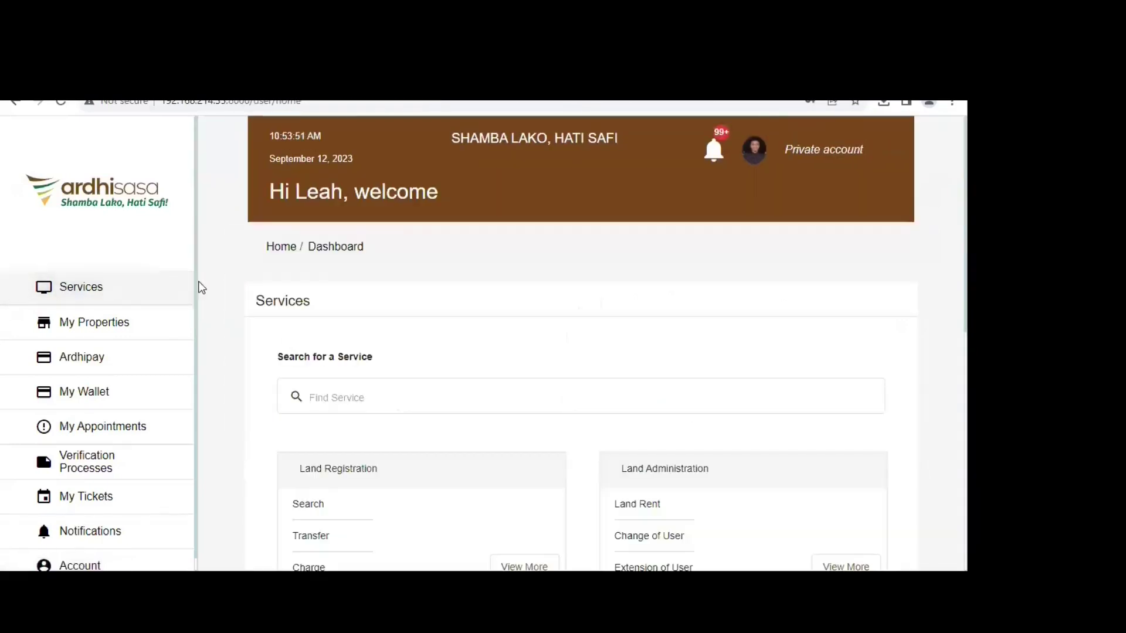
left_click(431, 405)
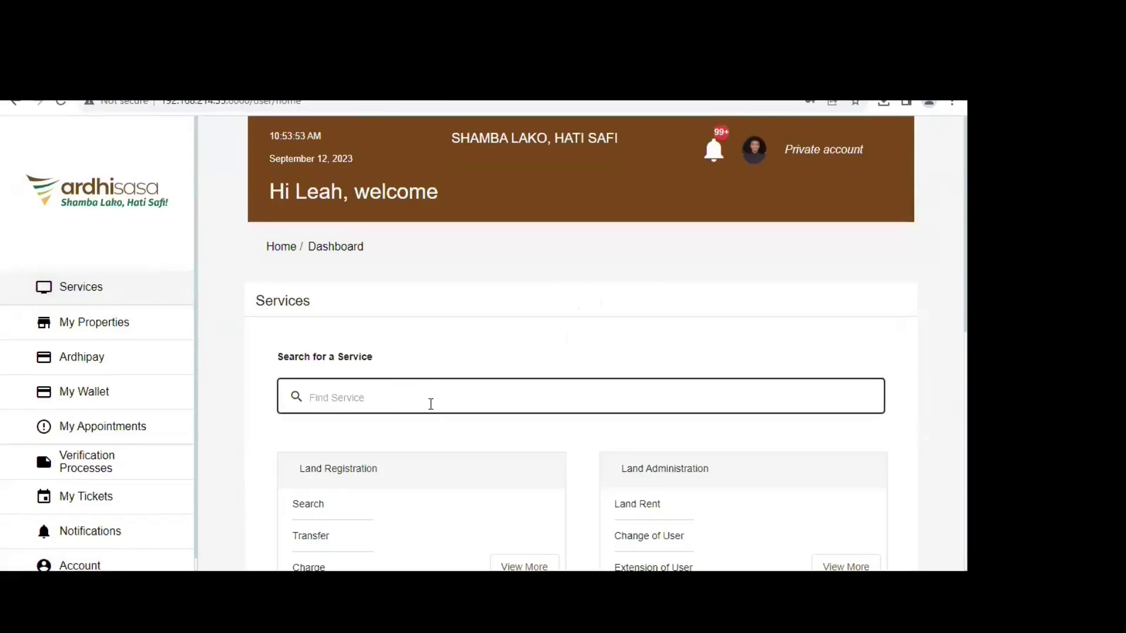
key("ctrl+minus")
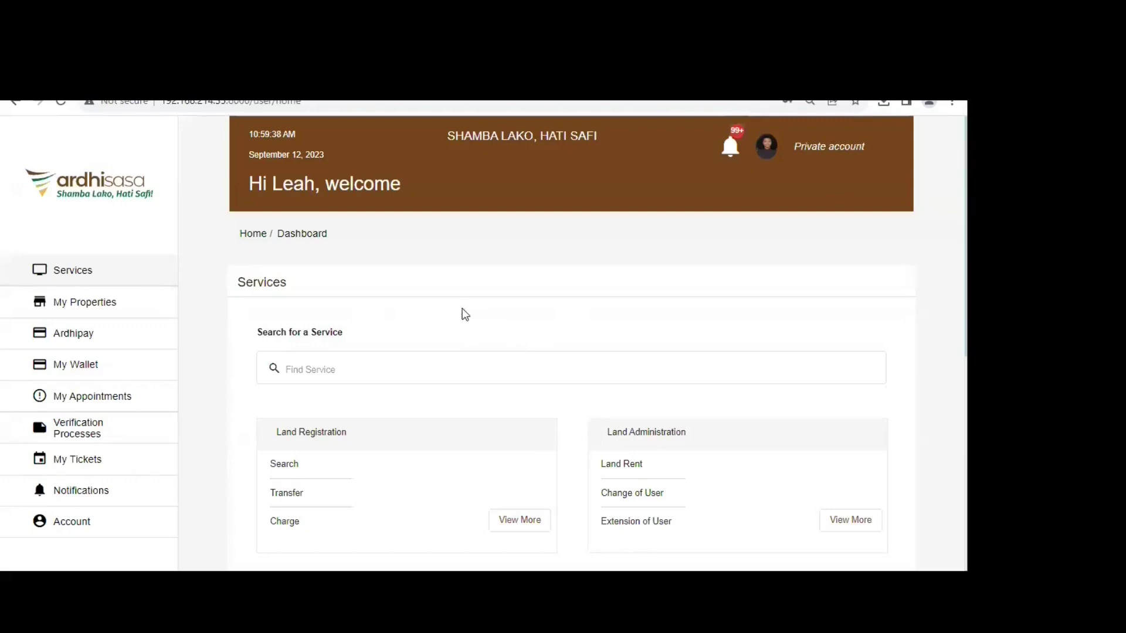
scroll(645, 305, "down", 2)
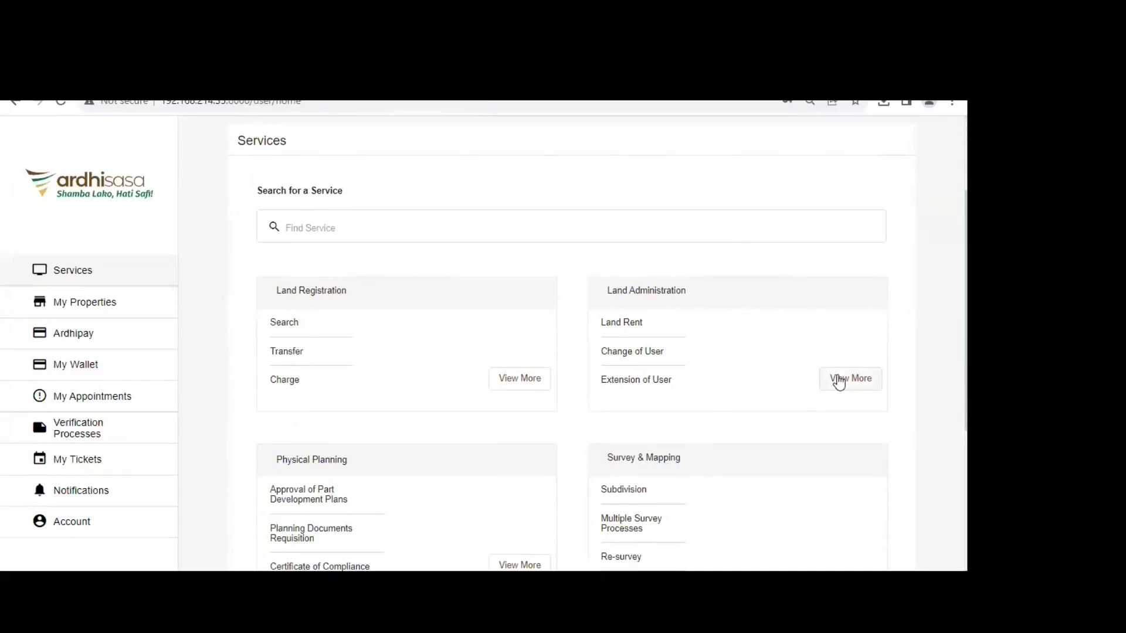
scroll(645, 302, "up", 1)
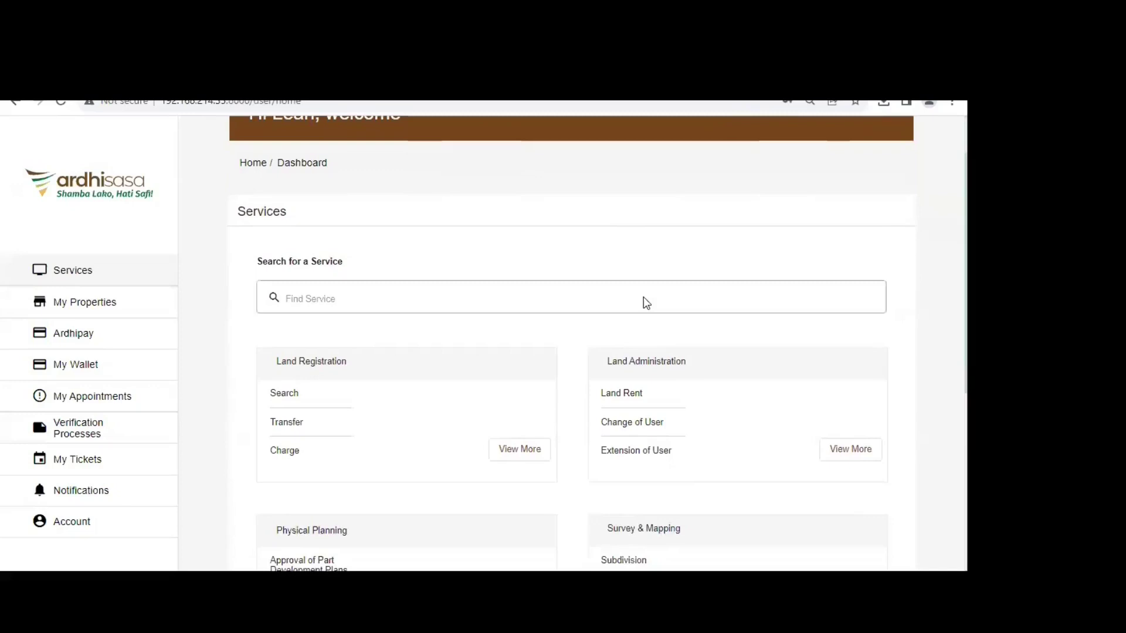
scroll(646, 303, "down", 1)
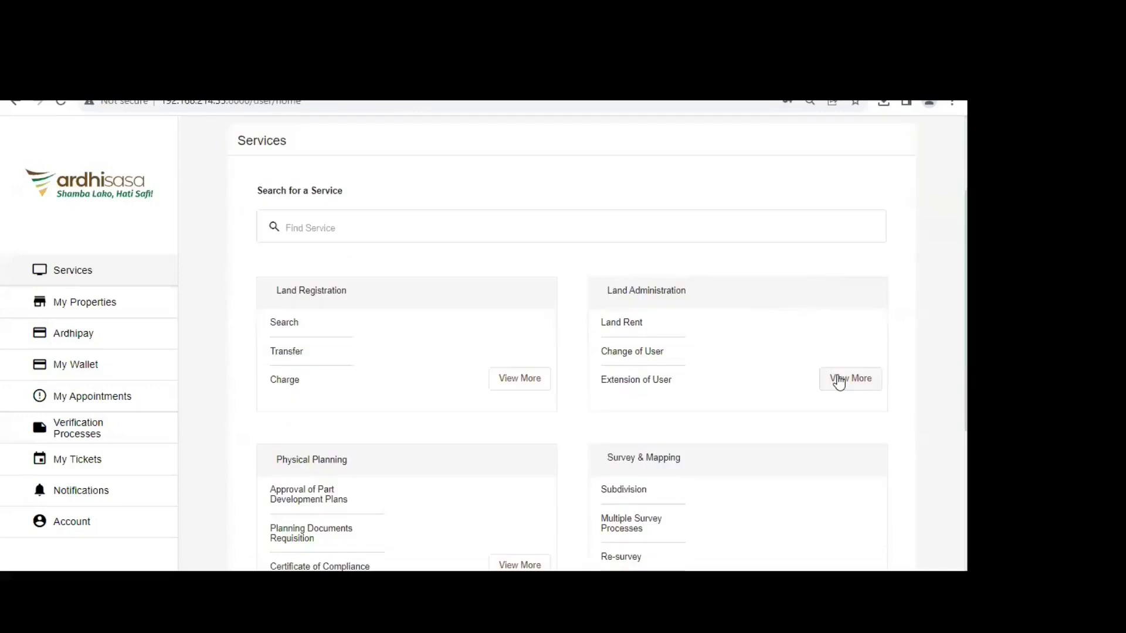
scroll(505, 249, "up", 2)
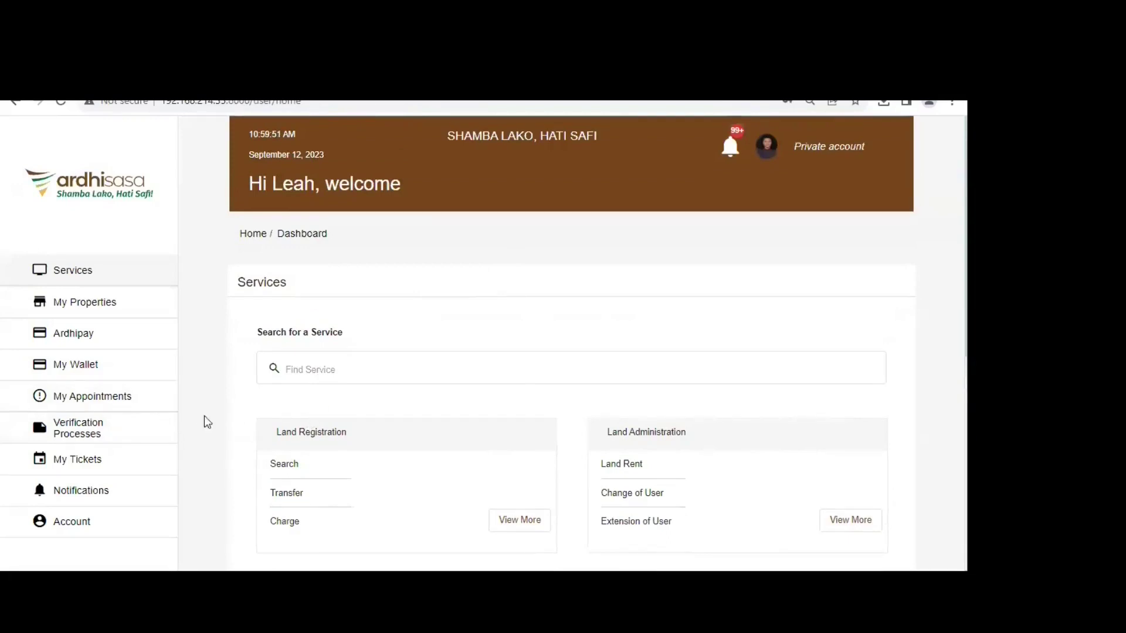
- Open the ongoing Document Surrender ticket (Surrender of Title document) from My Tickets
left_click(114, 464)
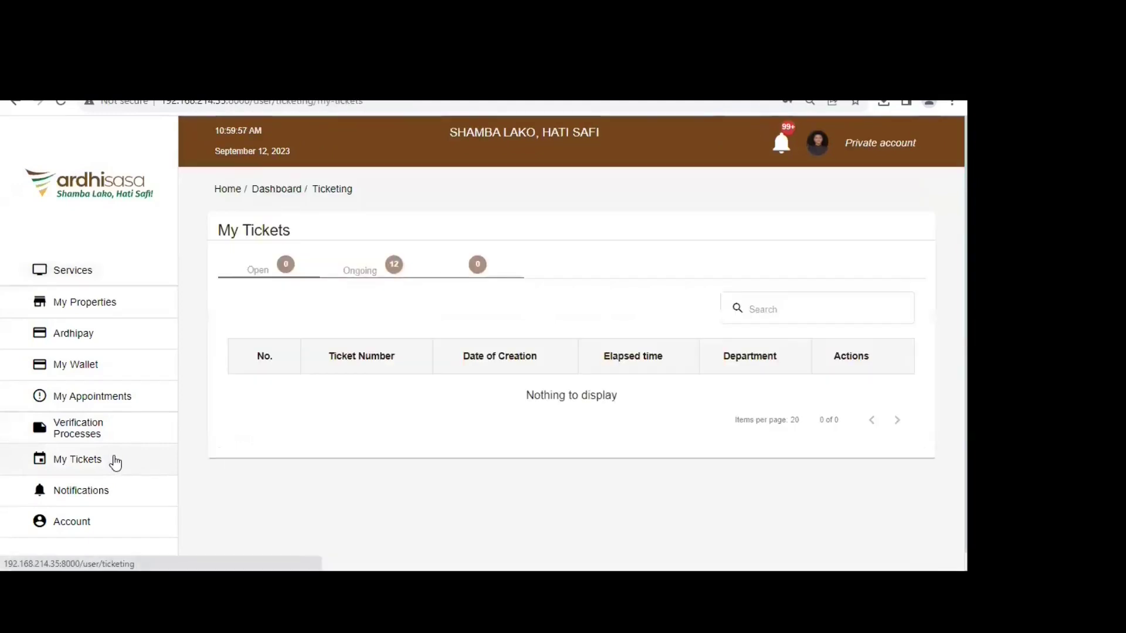
left_click(369, 275)
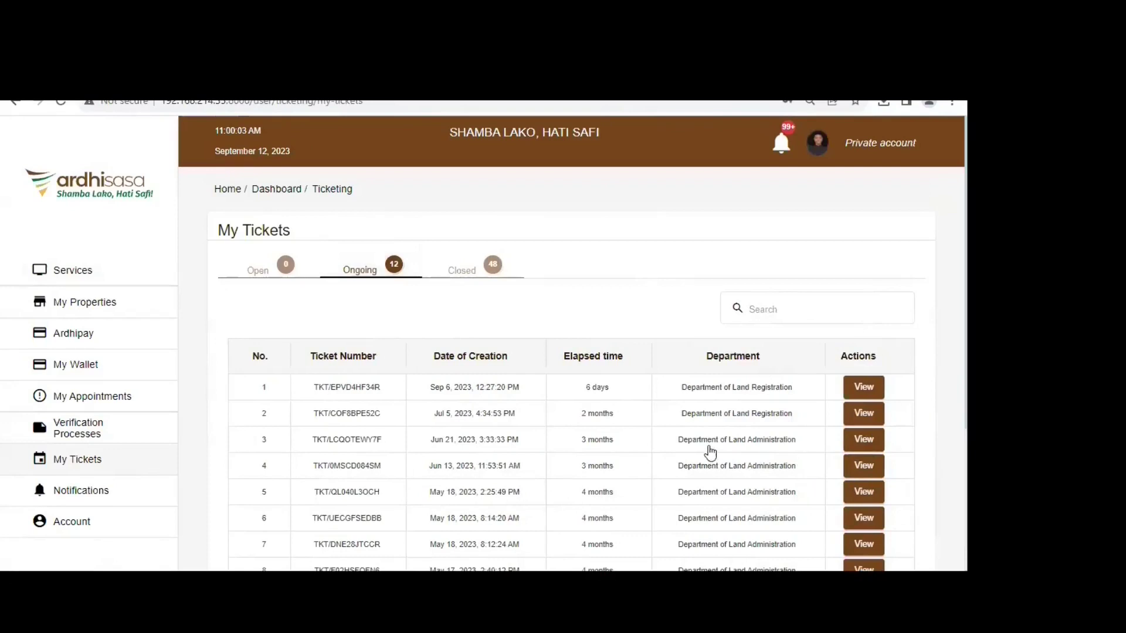
left_click(869, 441)
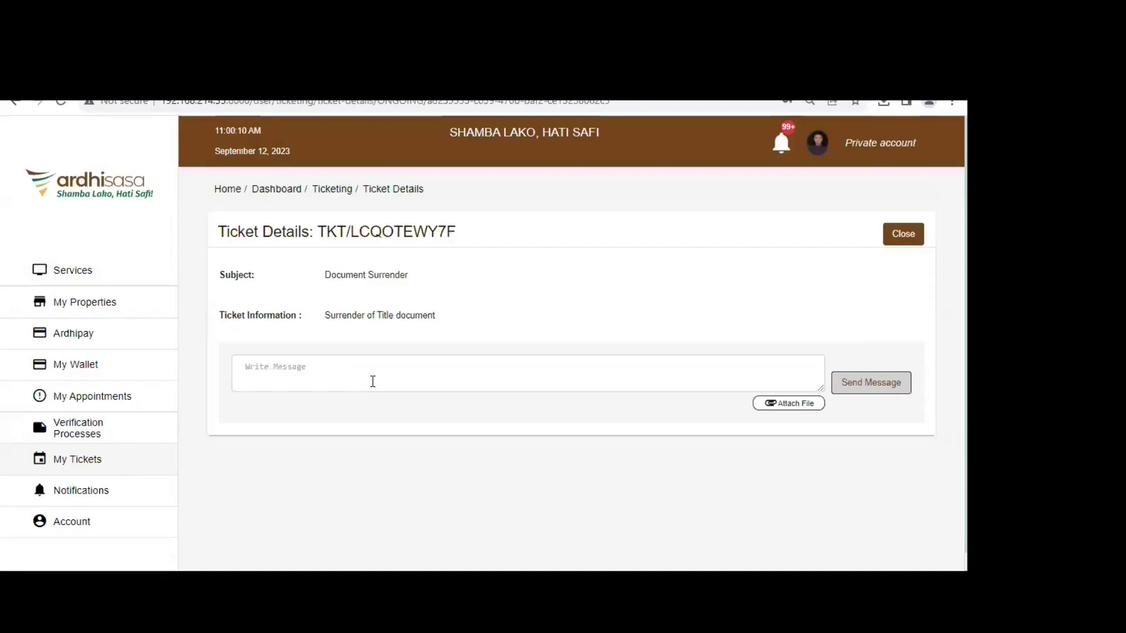
- Focus the ticket's Write Message box, then go back to the Services dashboard
left_click(405, 380)
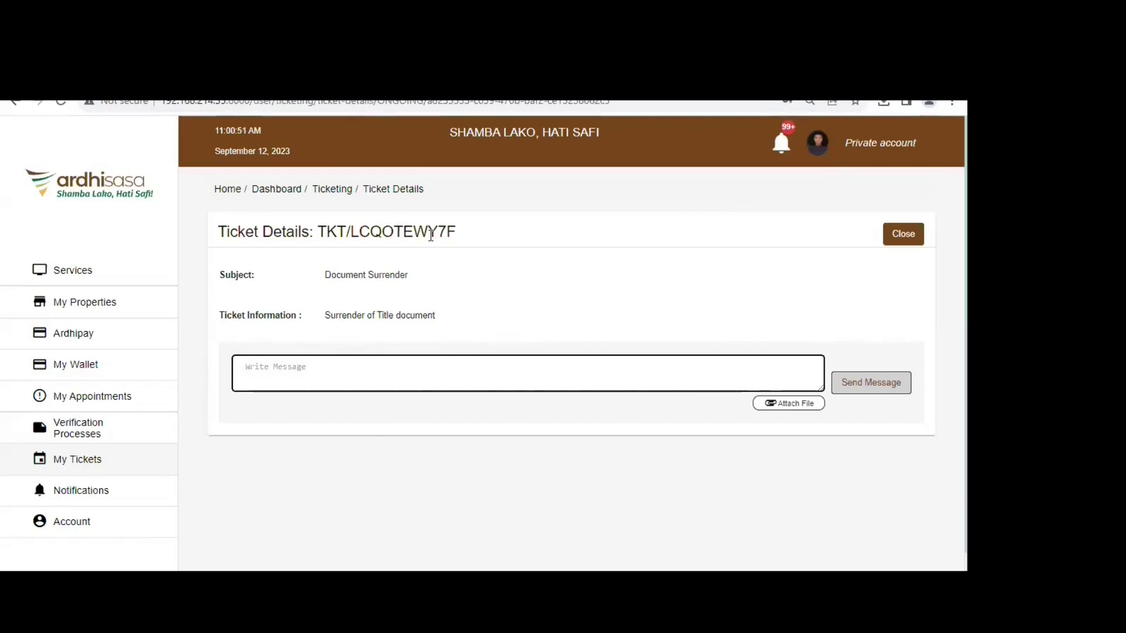
left_click(792, 373)
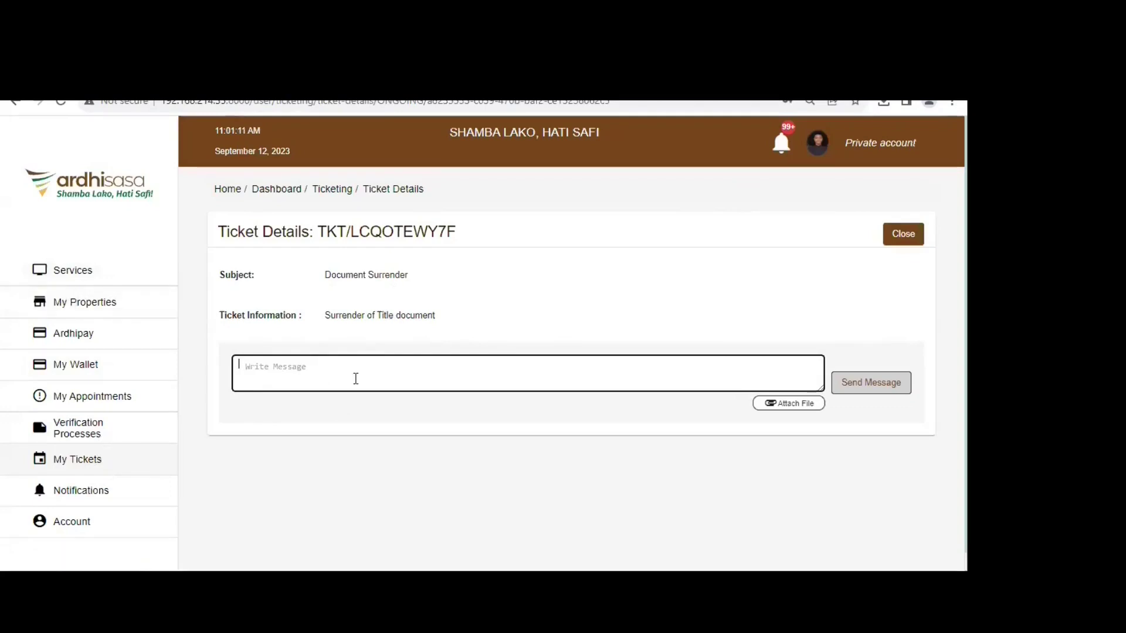
left_click(103, 277)
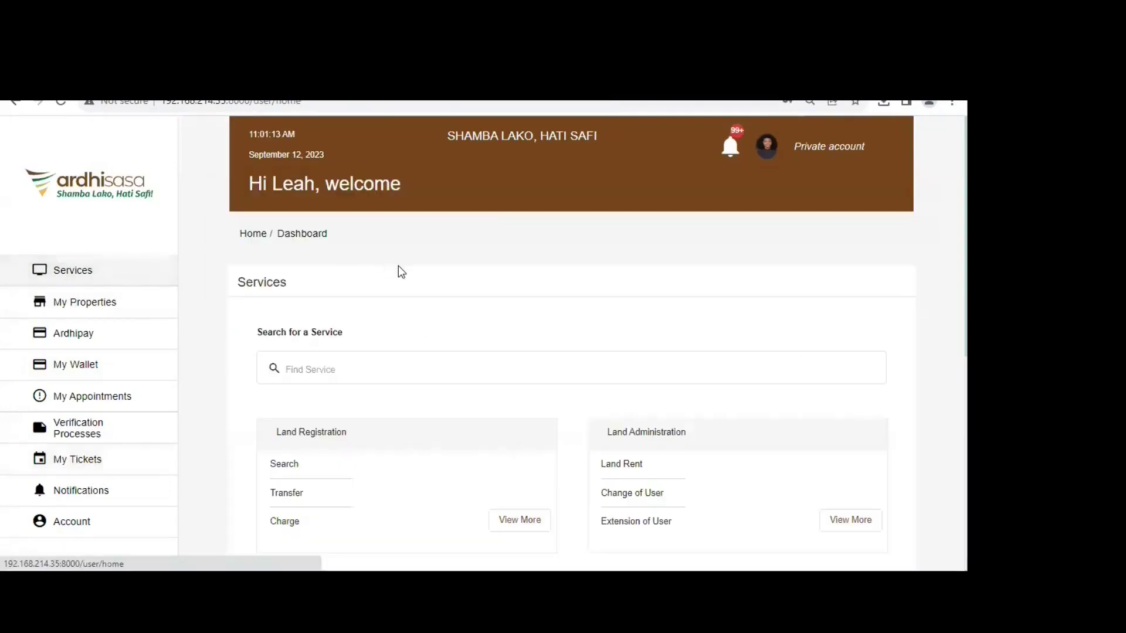
- Open all Land Administration services, looking at Development Control before choosing Lease Preparation
scroll(377, 330, "down", 1)
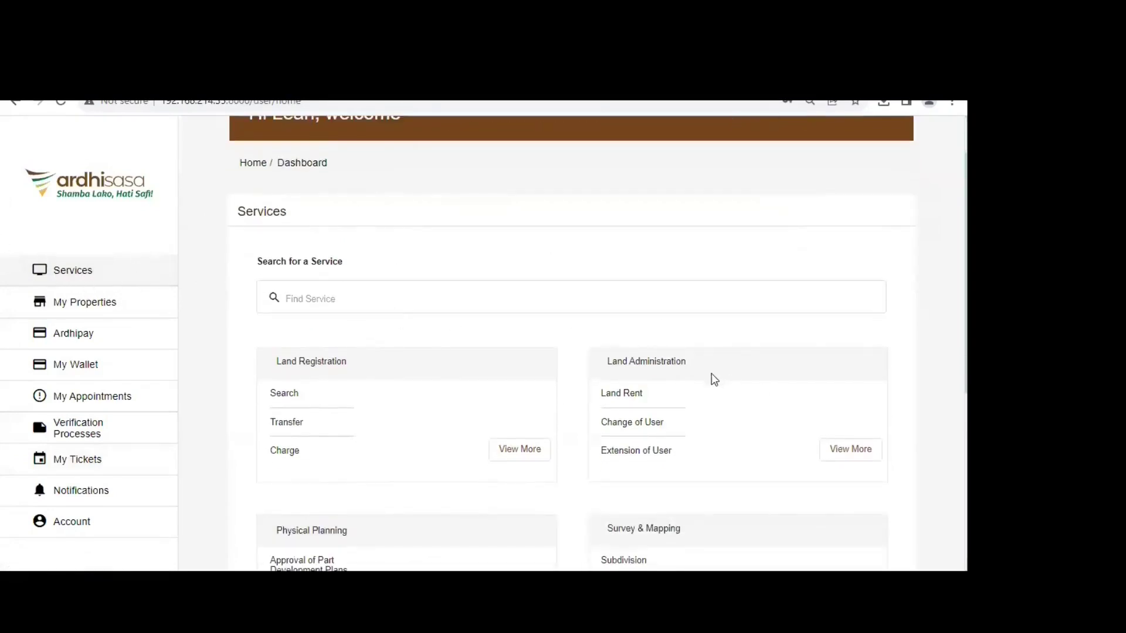
left_click(851, 450)
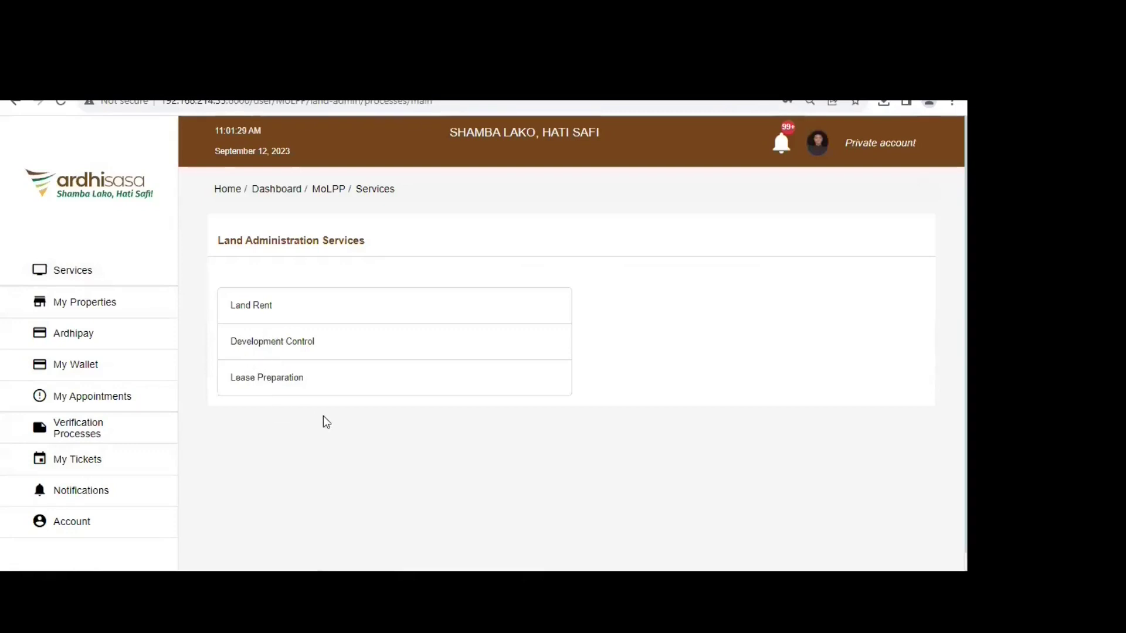
left_click(263, 350)
left_click(260, 380)
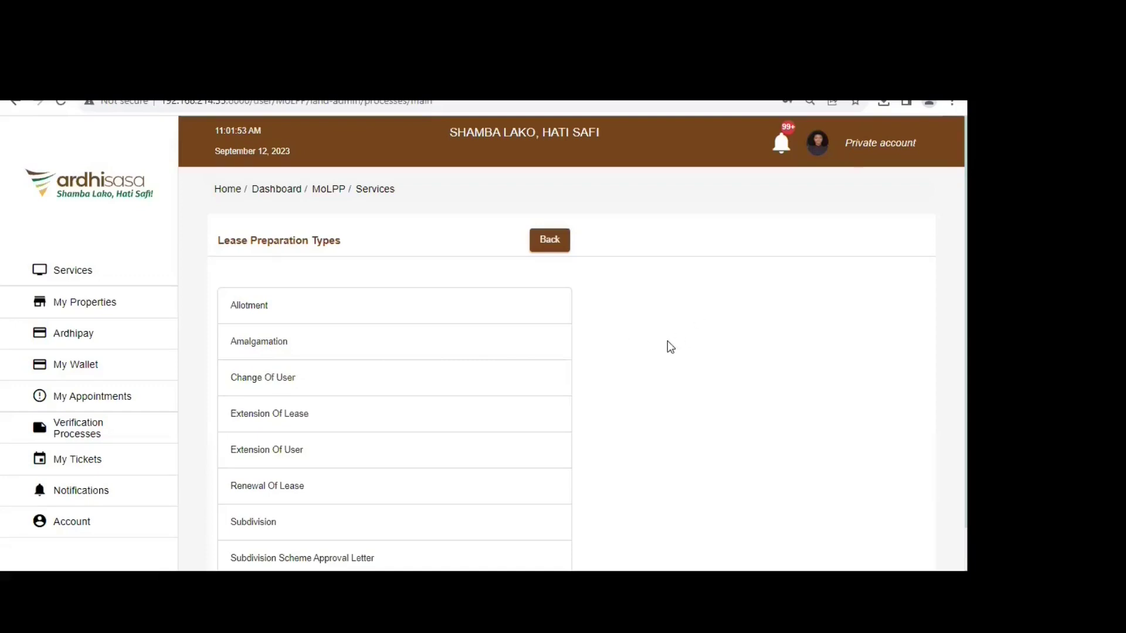
- Pick Change Of User from the Lease Preparation Types list
scroll(656, 320, "down", 1)
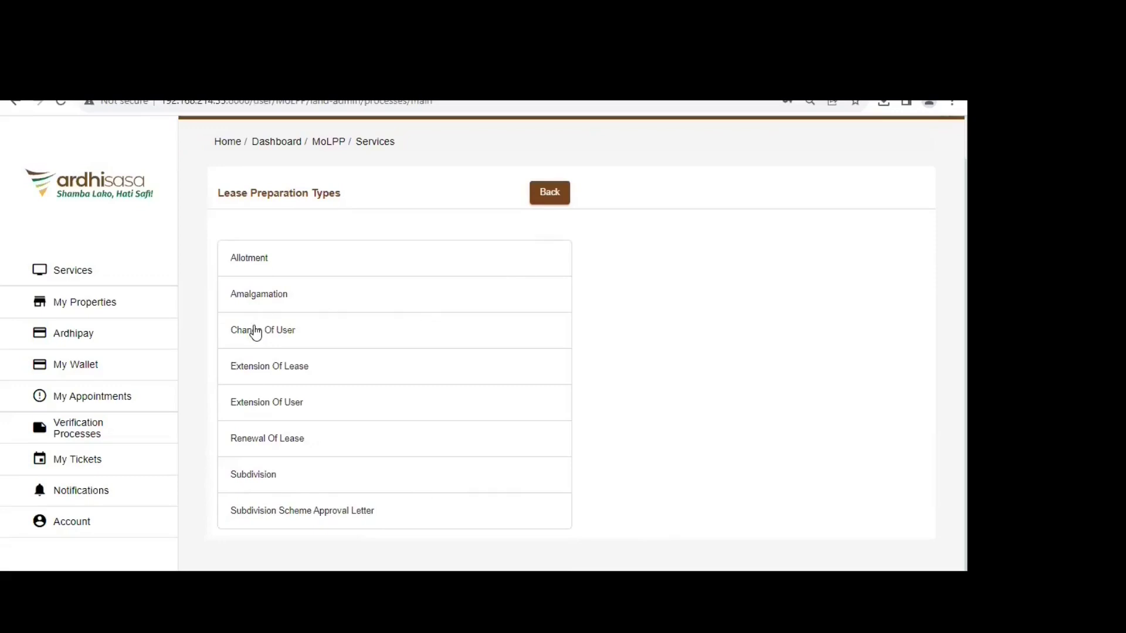
left_click(256, 332)
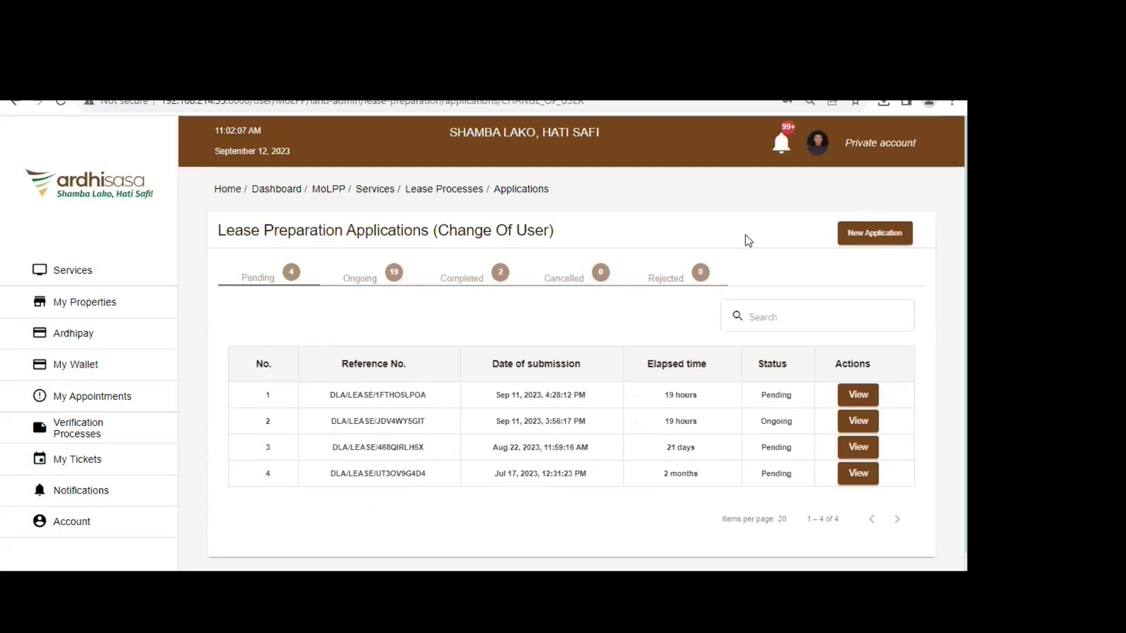
- Start a new Change Of User application and advance from FAQs to Application Details
left_click(886, 235)
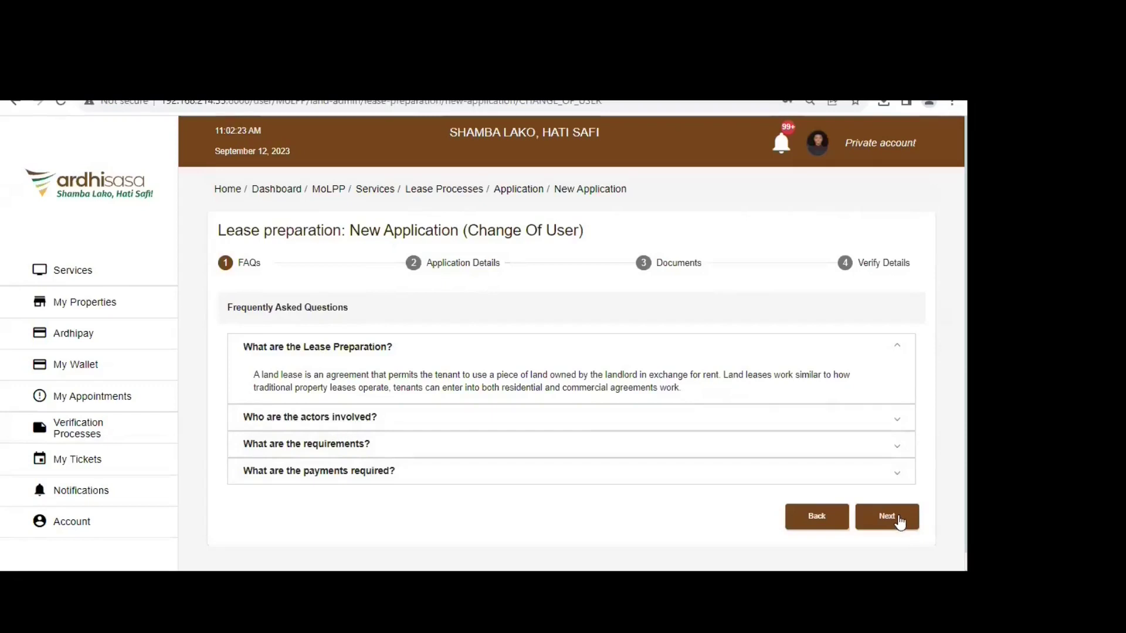
left_click(900, 523)
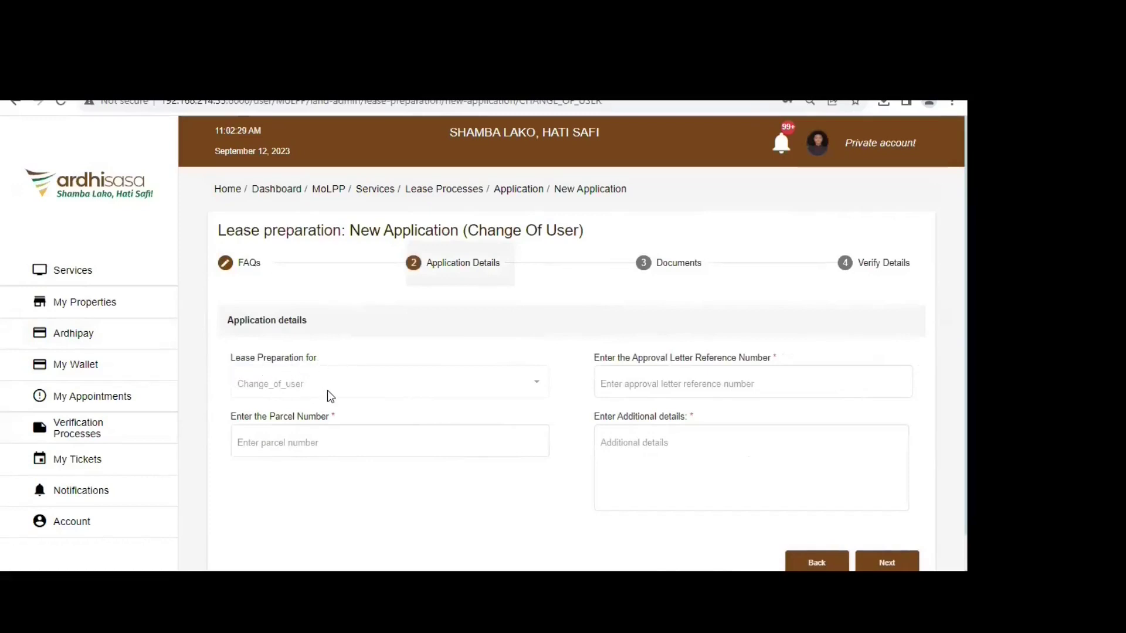
- Paste the parcel number and enter approval letter reference REF-45-2020
left_click(285, 440)
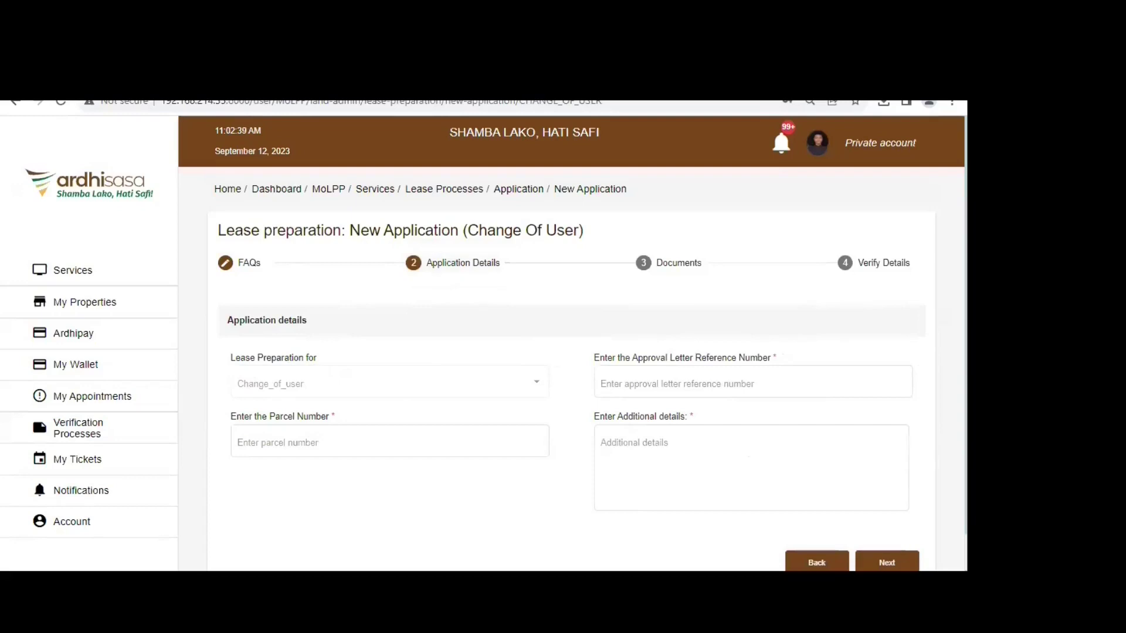
left_click(310, 439)
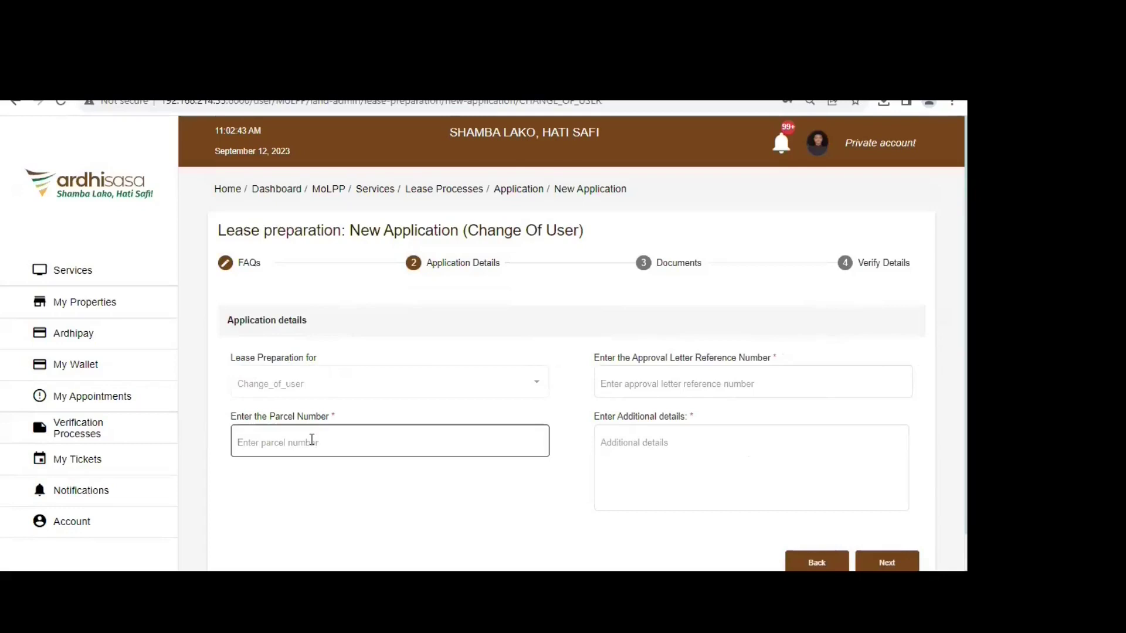
key("ctrl+v")
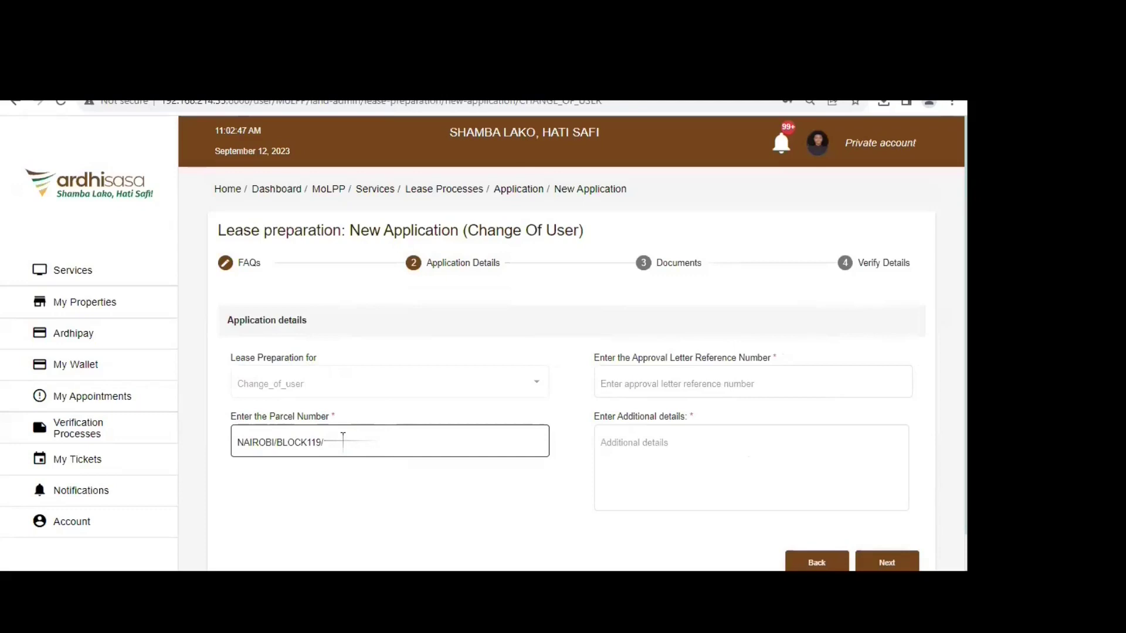
left_click(720, 393)
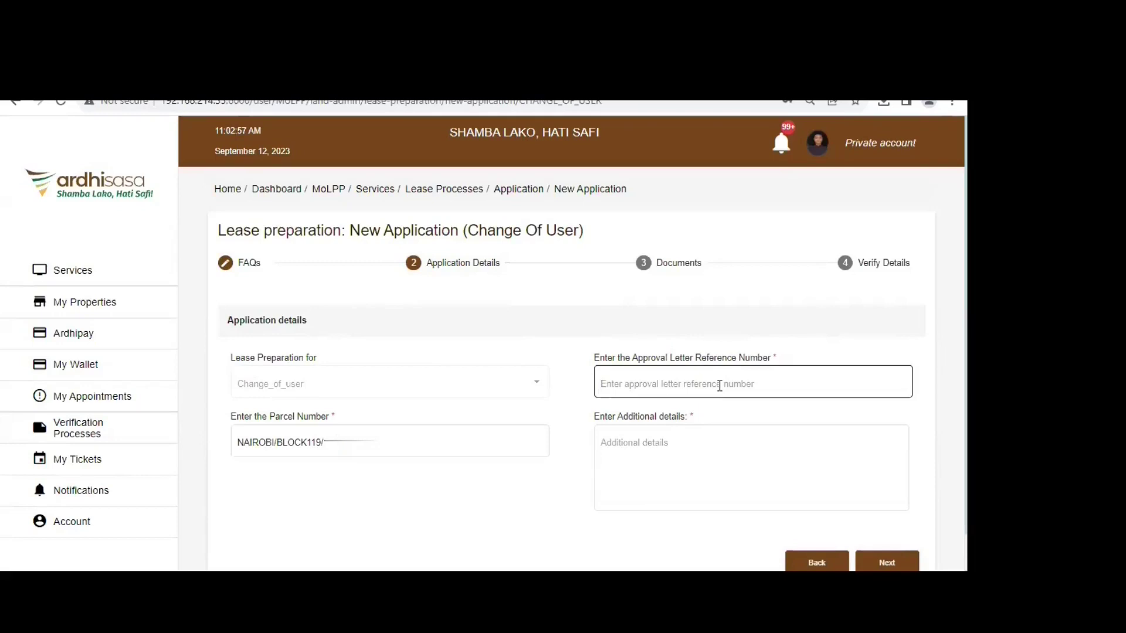
type("ref")
key("BackSpace")
key("BackSpace")
key("BackSpace")
type("REF")
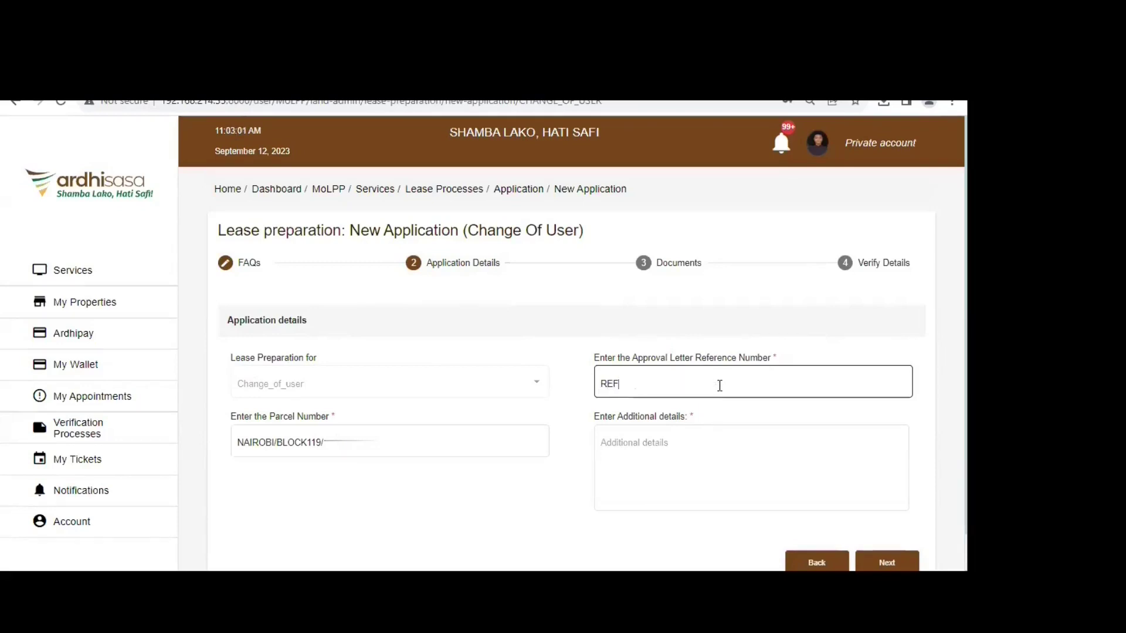
type("-45-2020")
- Enter 'NO DEVELOPMENTS MADE' as additional details and continue to the Documents step
left_click(681, 452)
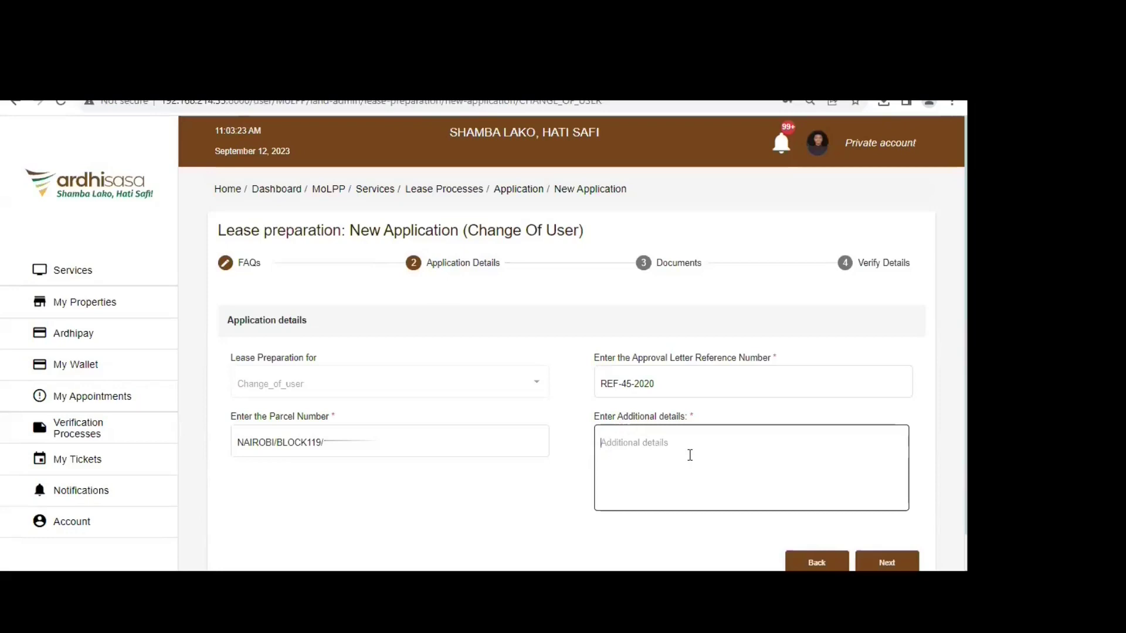
type("NO DEVELOPMENTS MADE")
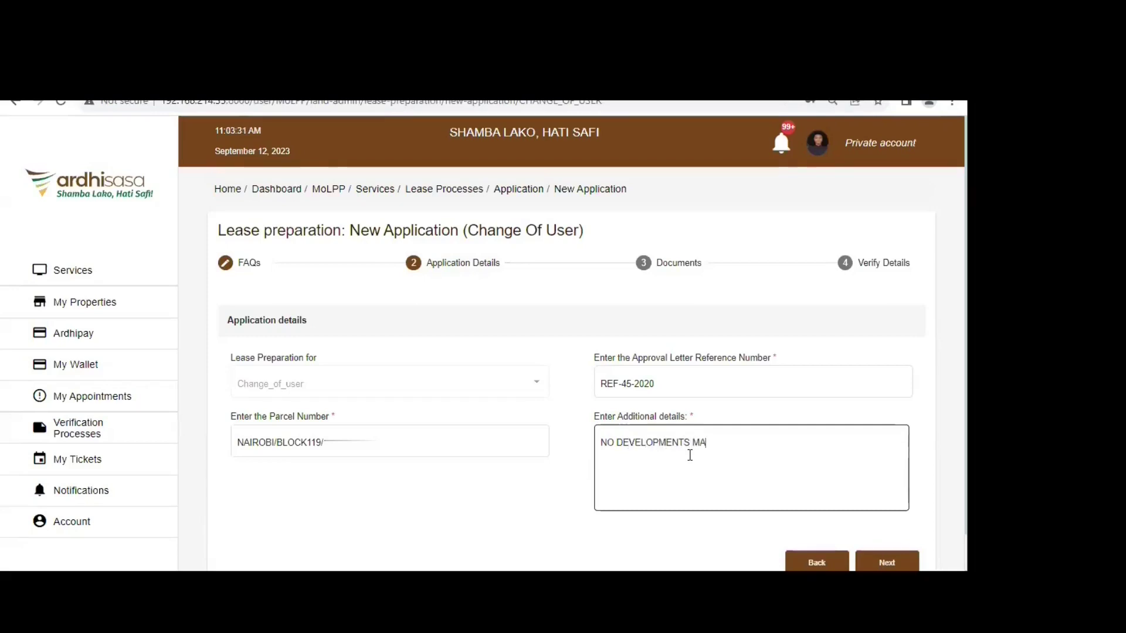
scroll(862, 510, "down", 1)
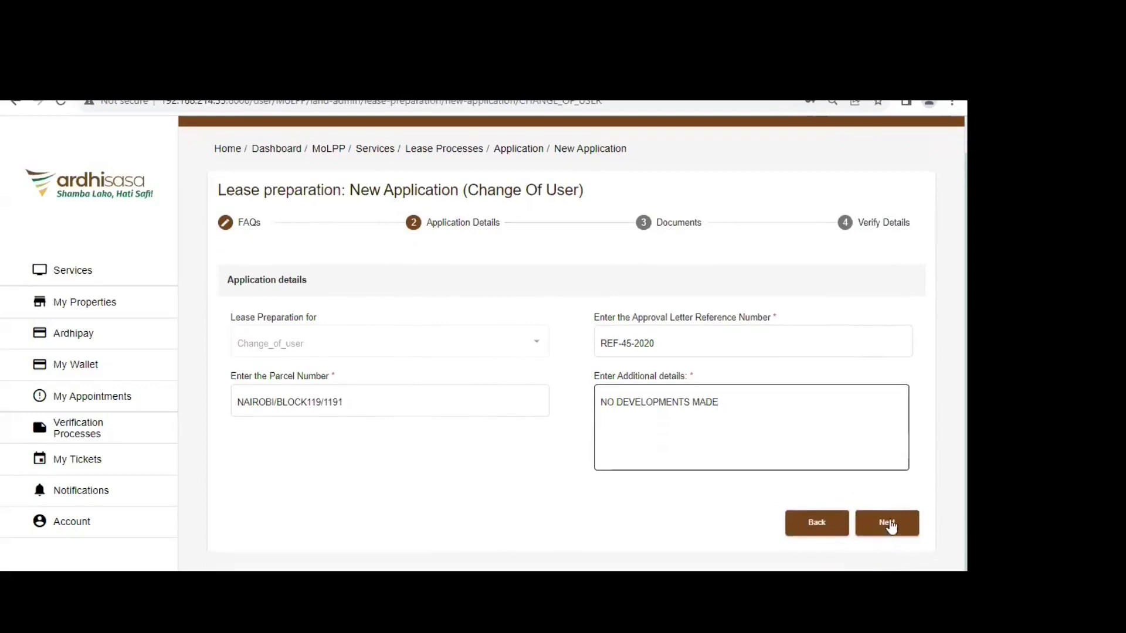
left_click(887, 523)
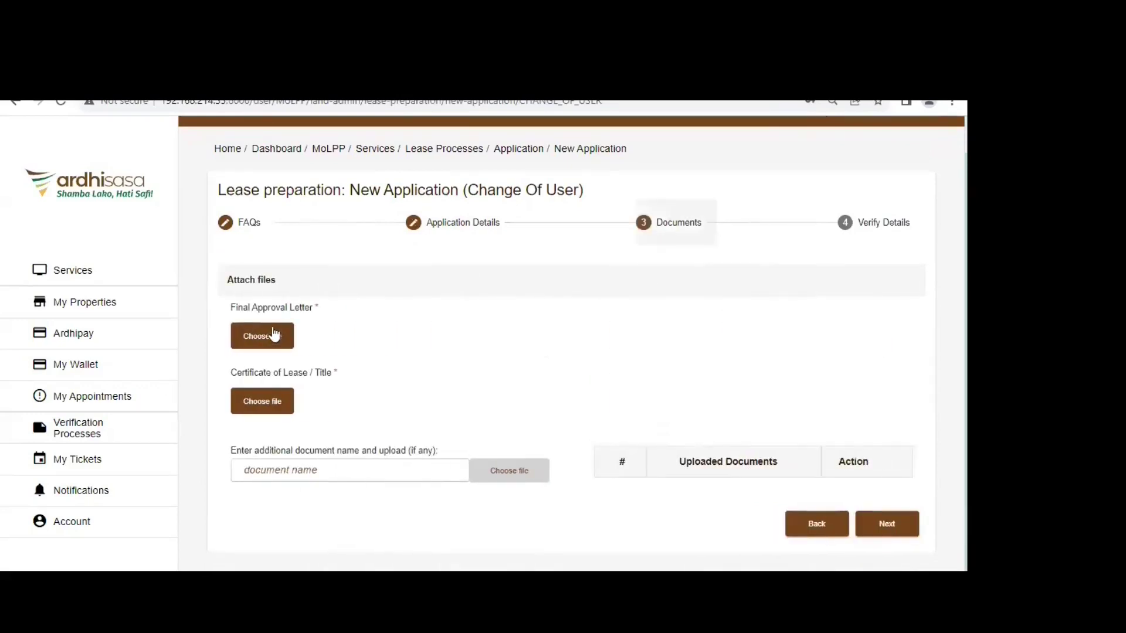
left_click(272, 340)
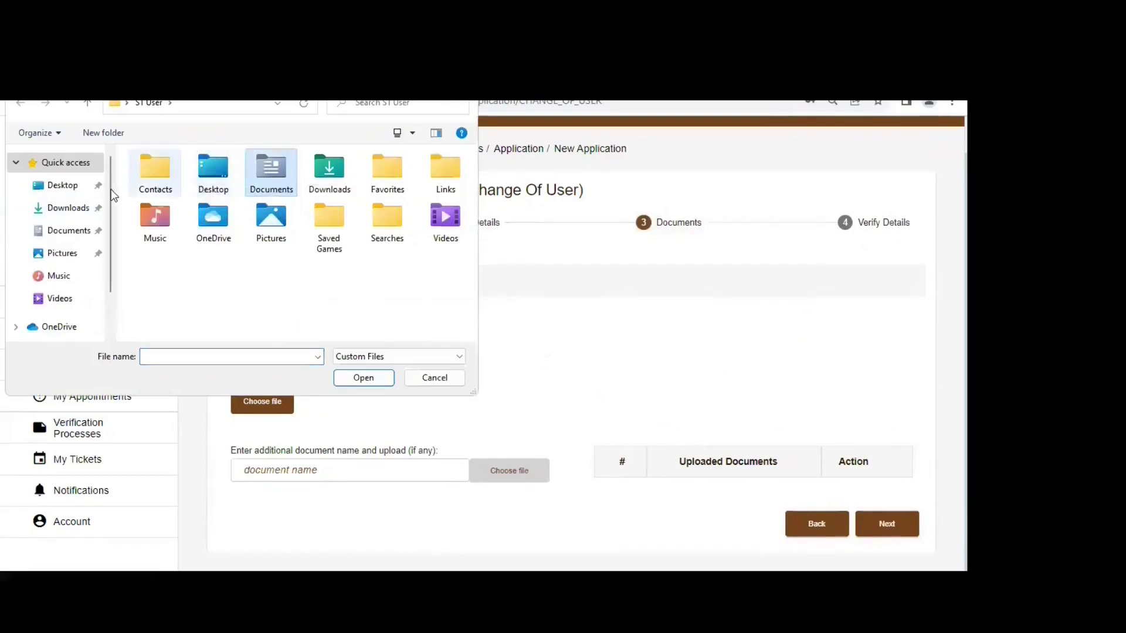
left_click(56, 186)
left_click(57, 205)
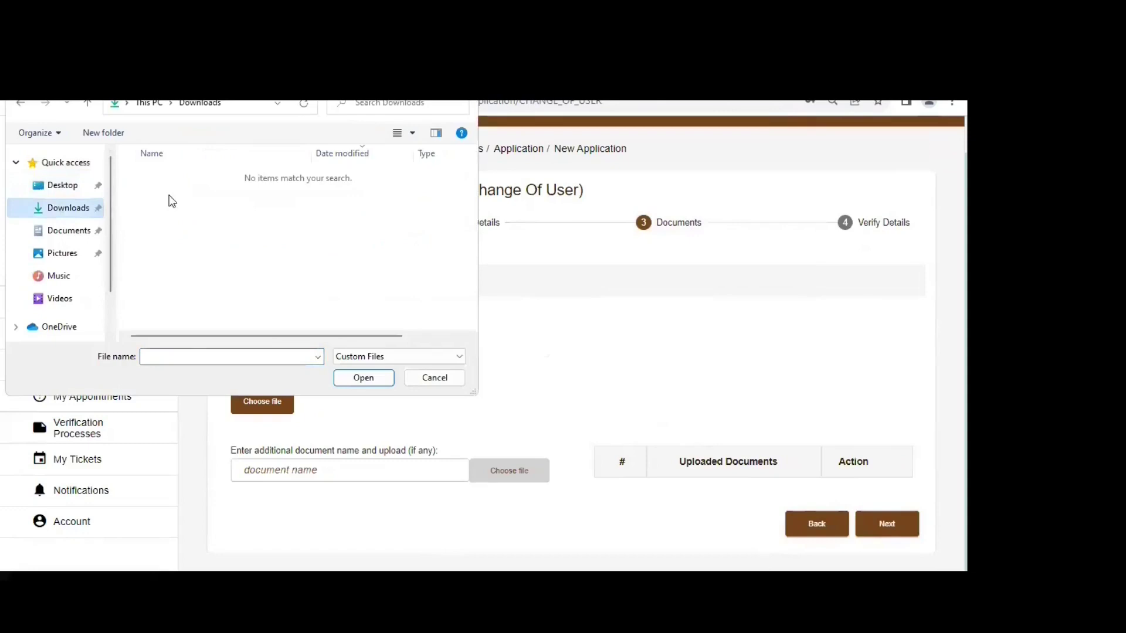
left_click(103, 233)
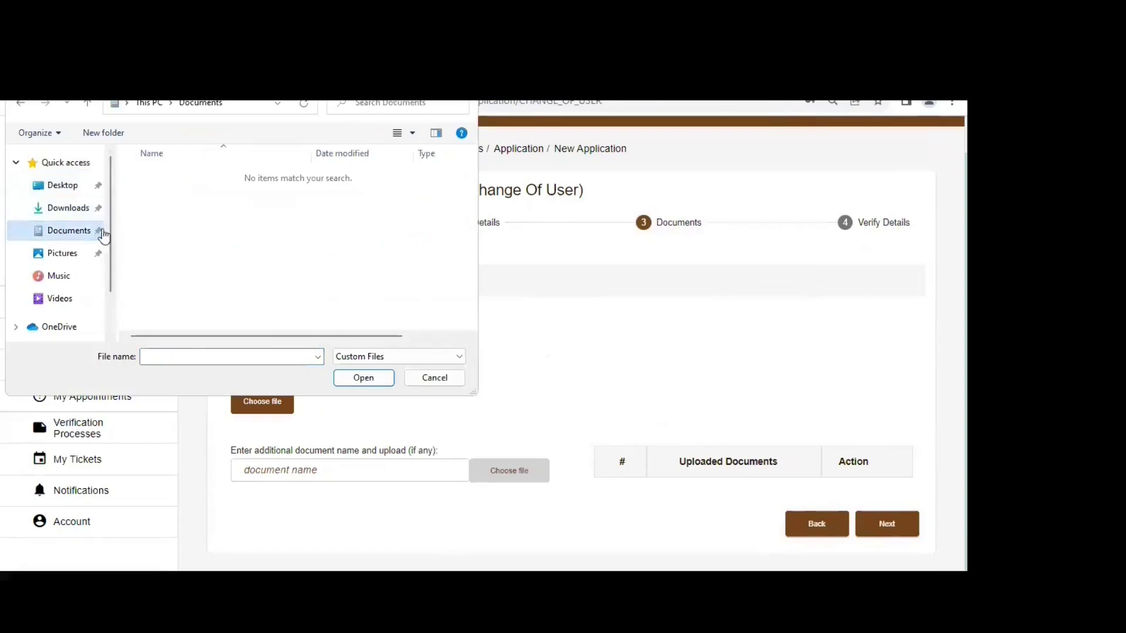
left_click(55, 254)
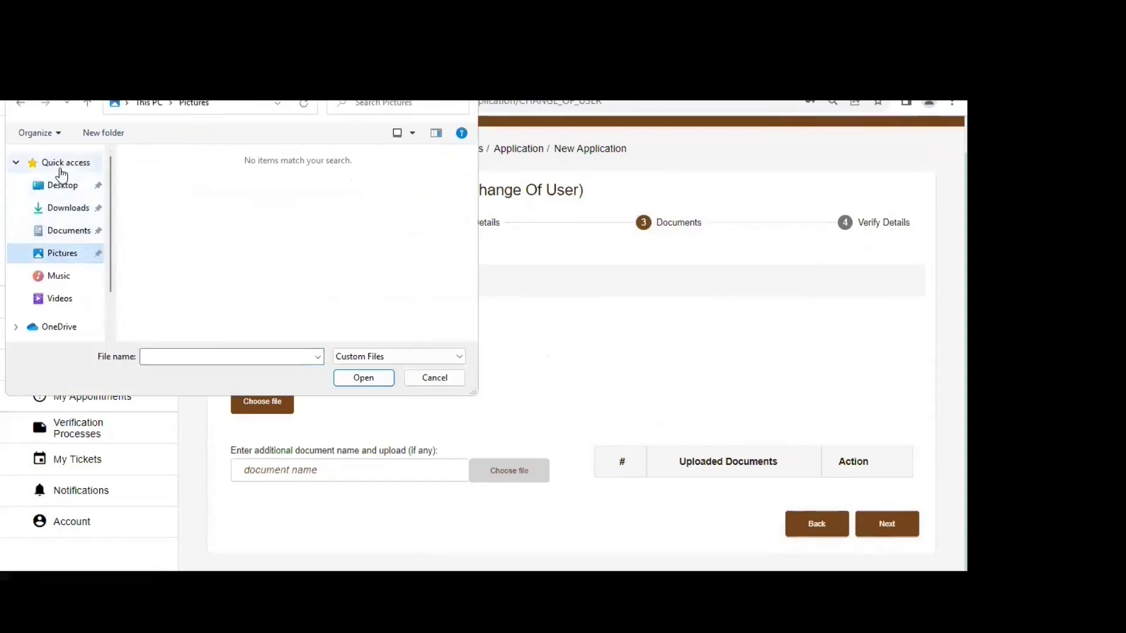
left_click(61, 188)
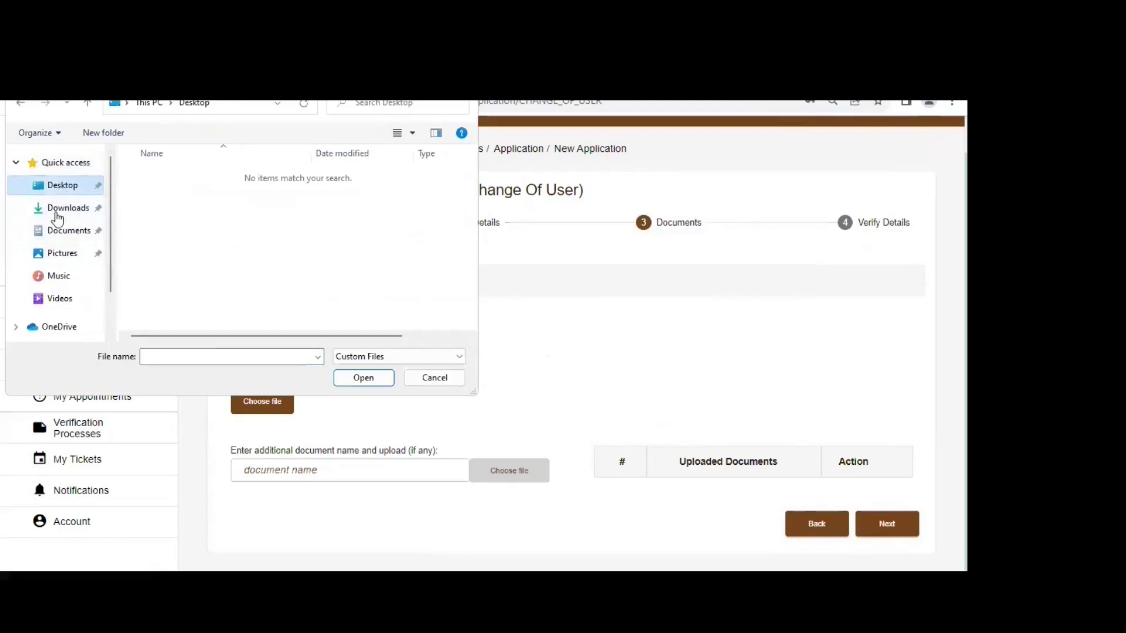
left_click(56, 254)
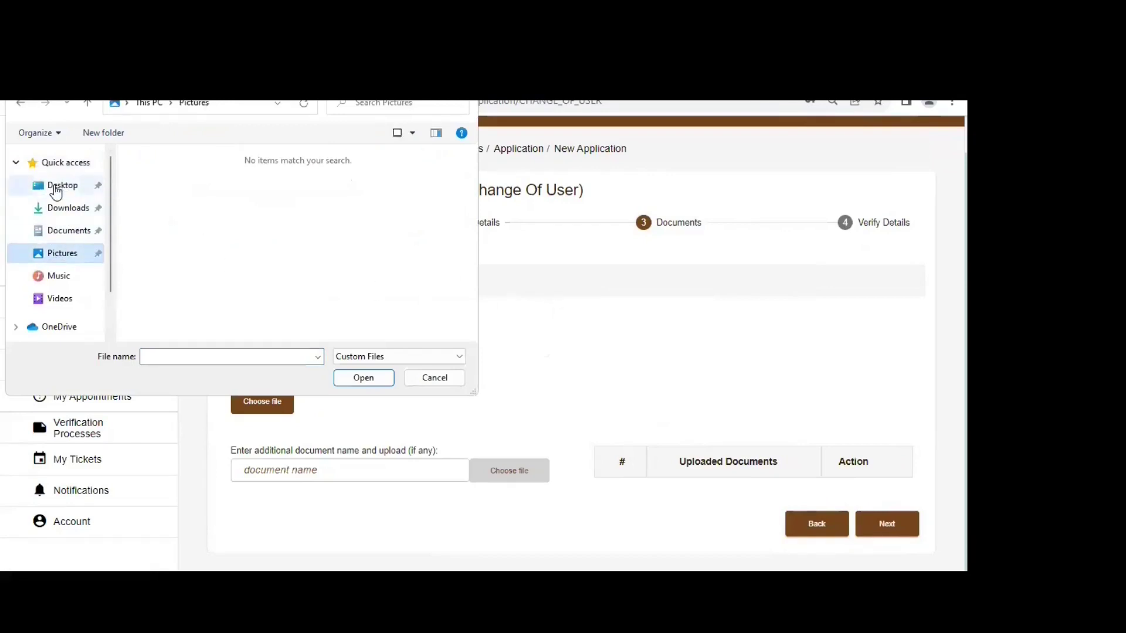
left_click(58, 185)
left_click(59, 208)
left_click(58, 232)
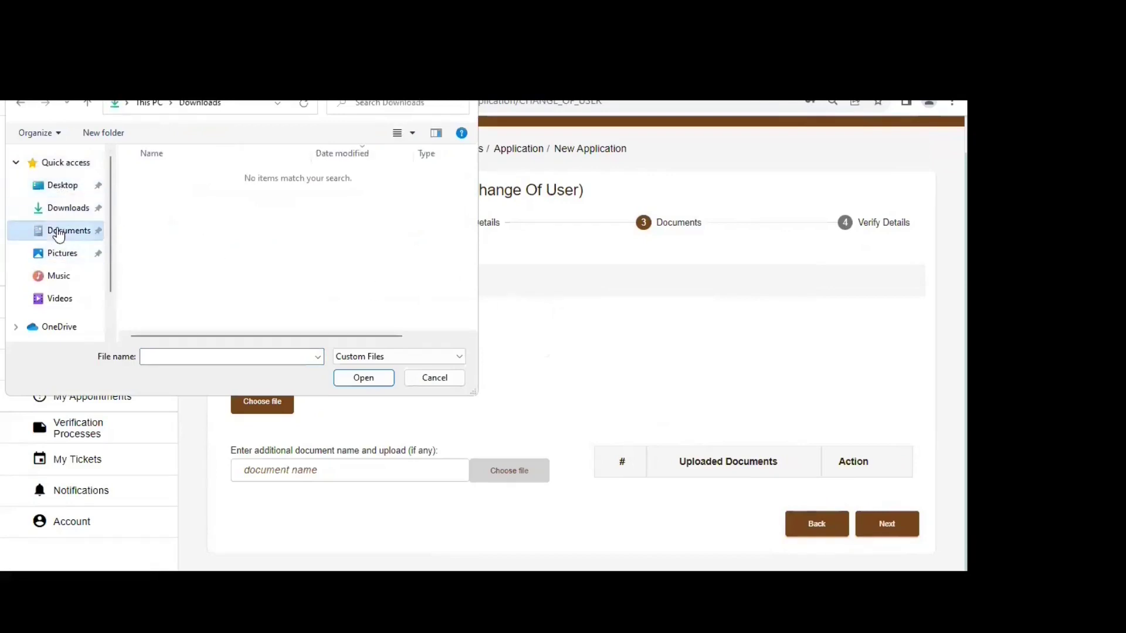
left_click(434, 377)
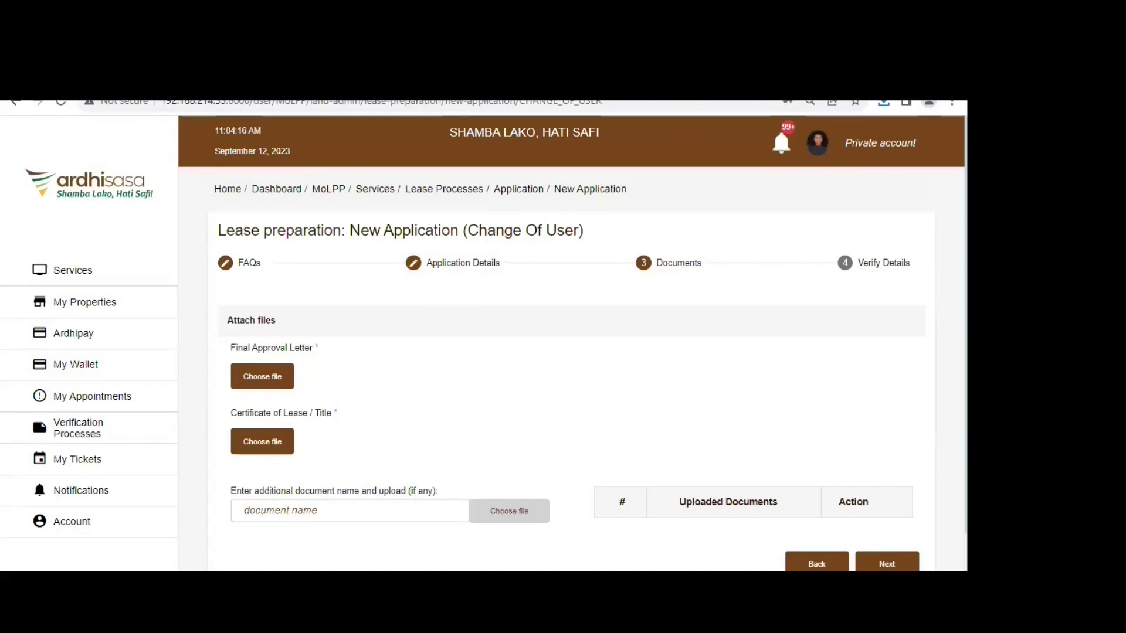
- Attach file-sample_100kB.doc from Documents as the Final Approval Letter
left_click(262, 377)
left_click(62, 207)
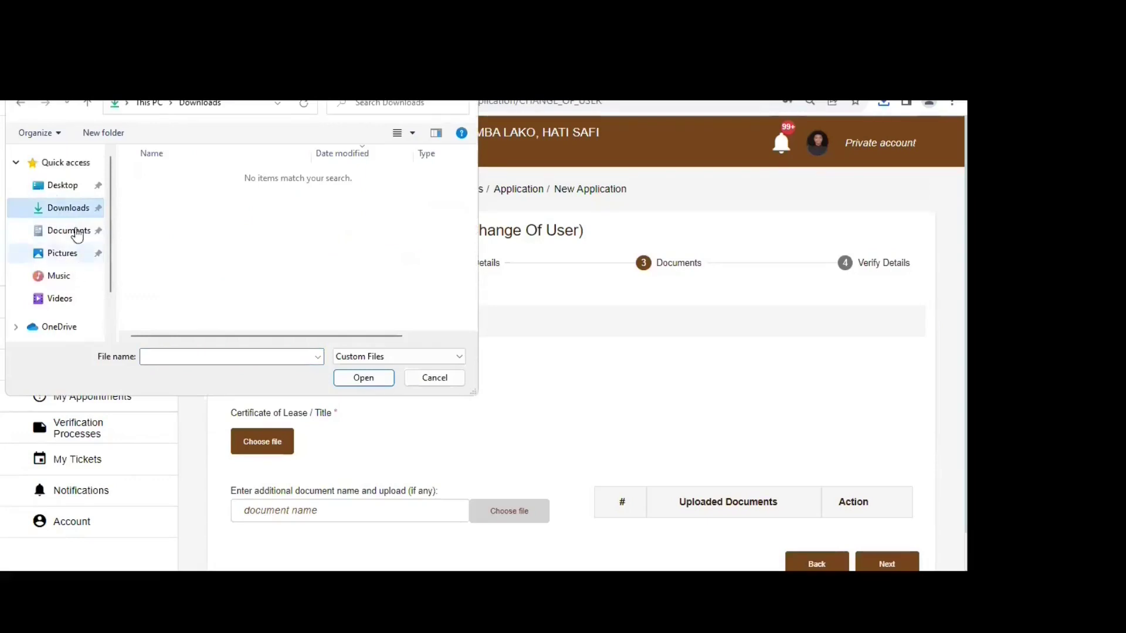
left_click(61, 300)
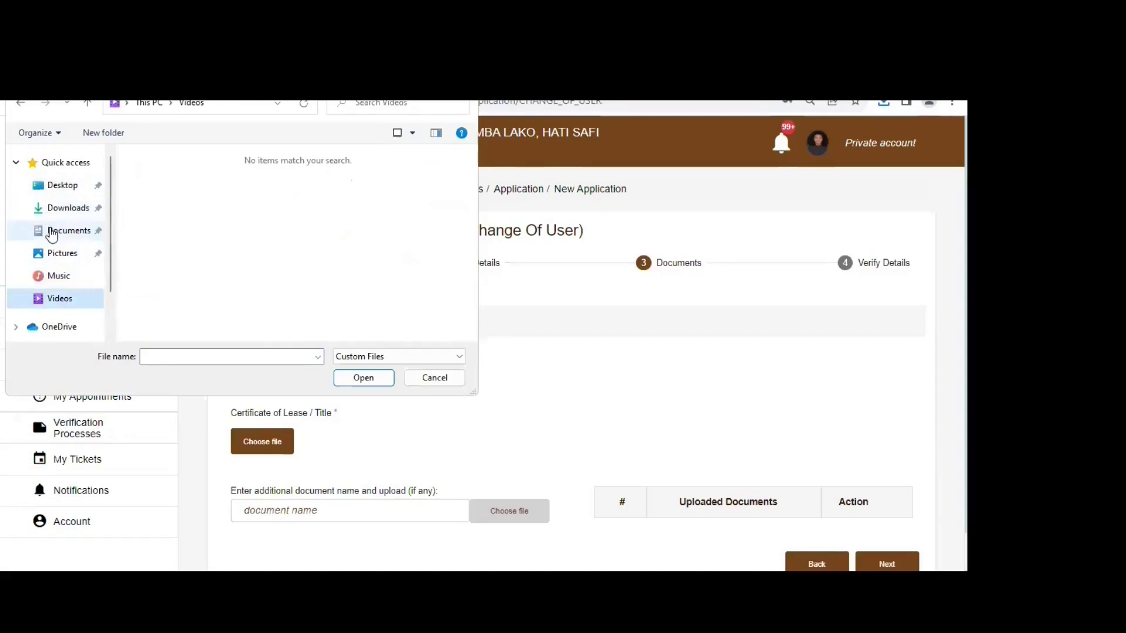
double_click(431, 353)
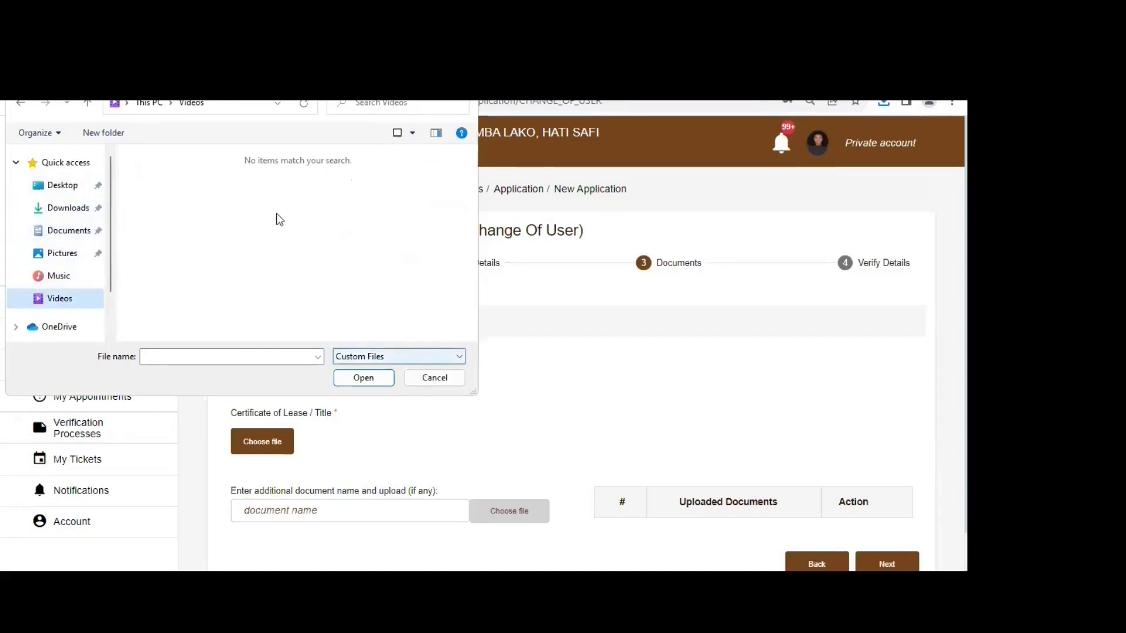
left_click(68, 230)
left_click(221, 193)
left_click(363, 379)
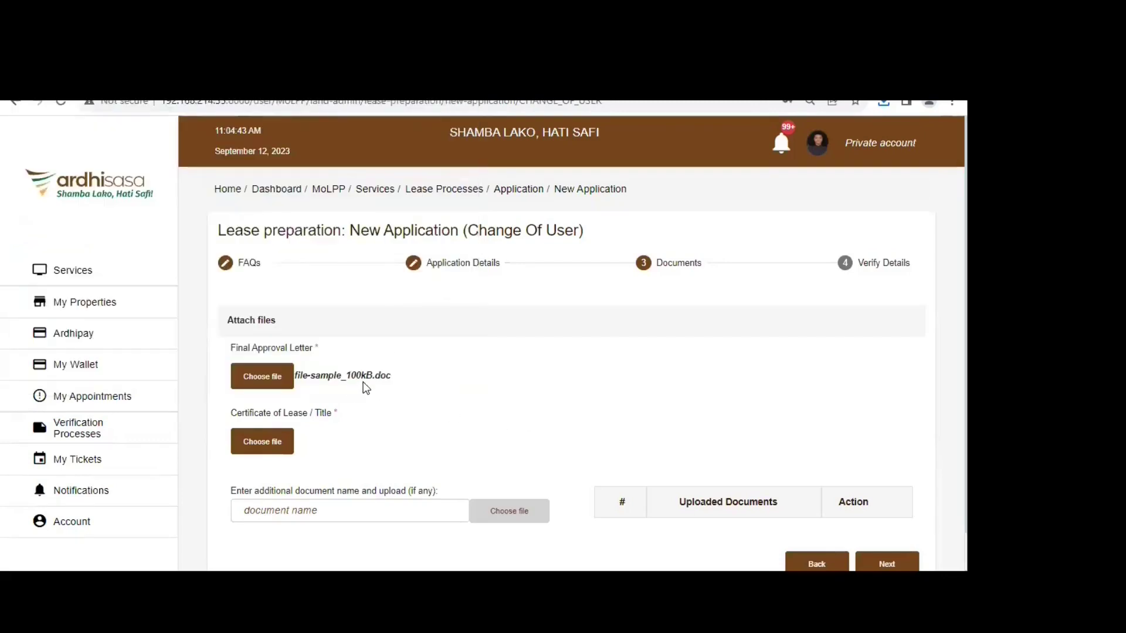
- Attach file-sample_100kB.doc as the Certificate of Lease / Title
left_click(261, 445)
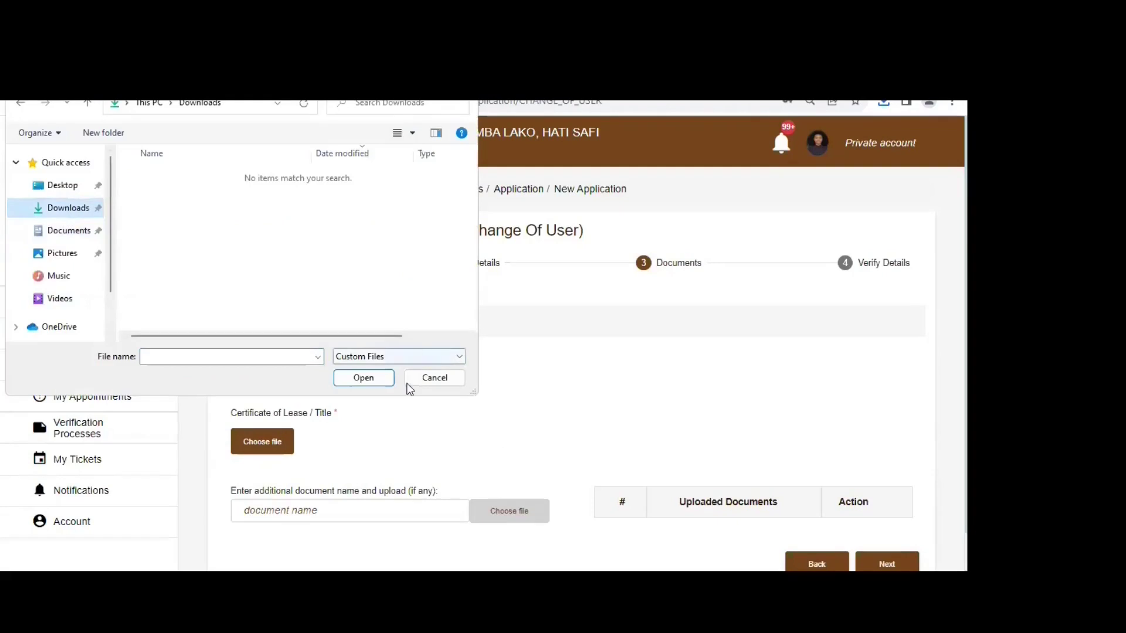
double_click(179, 199)
scroll(492, 439, "down", 1)
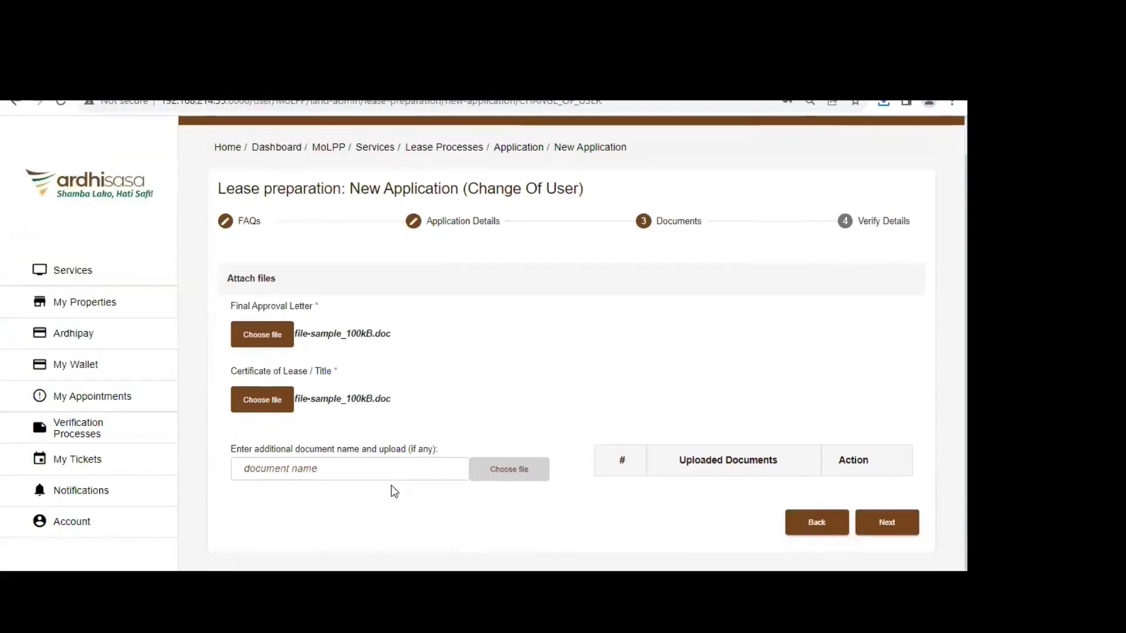
- Add an additional document named 'RIM AMMENDMENT LETTER' with the sample file uploaded
left_click(403, 469)
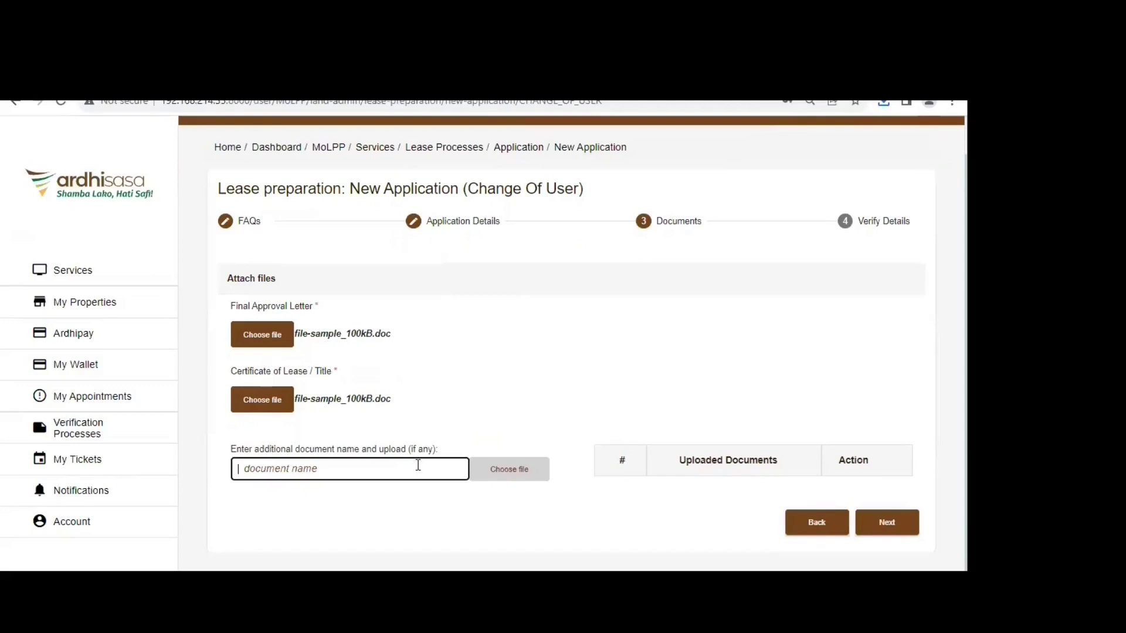
type("RIM ")
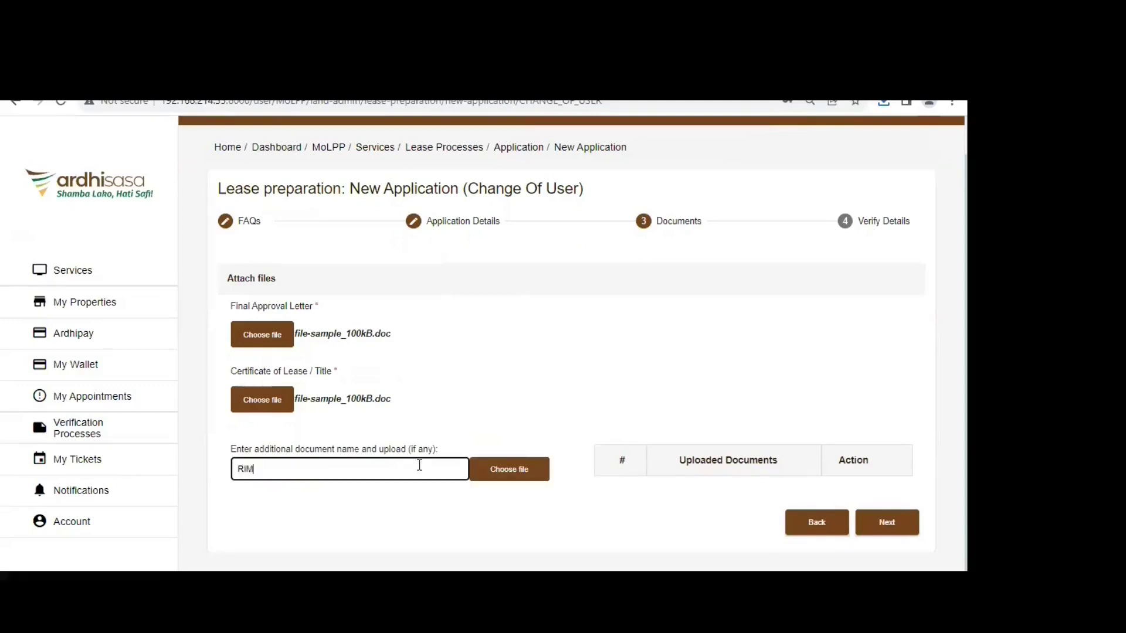
type("AMMENDMENT LETTER")
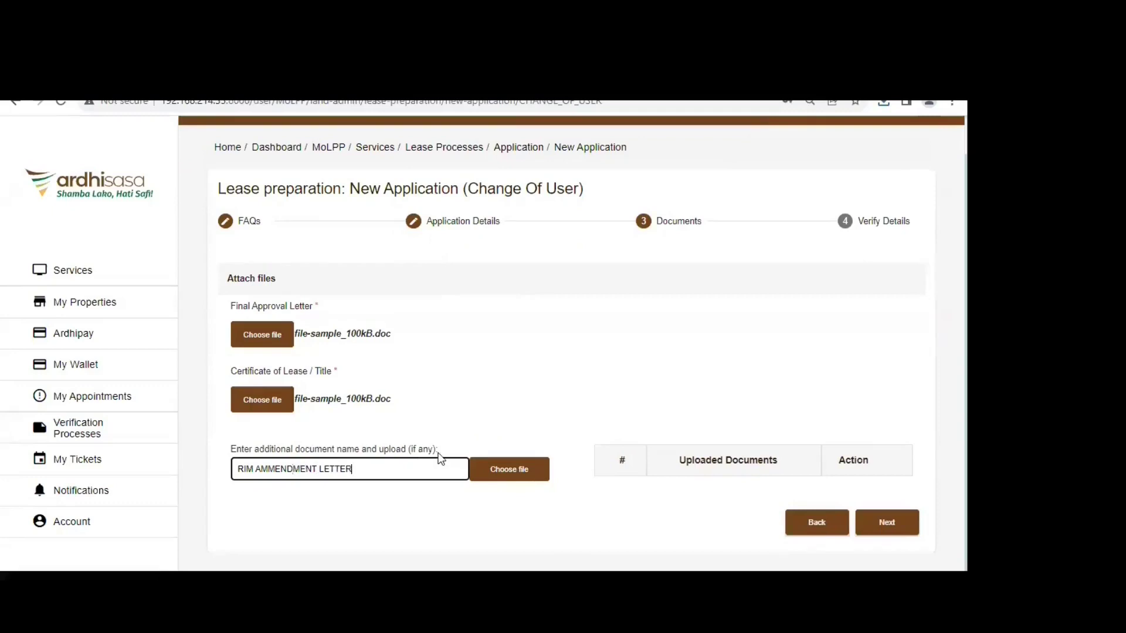
left_click(533, 467)
double_click(154, 196)
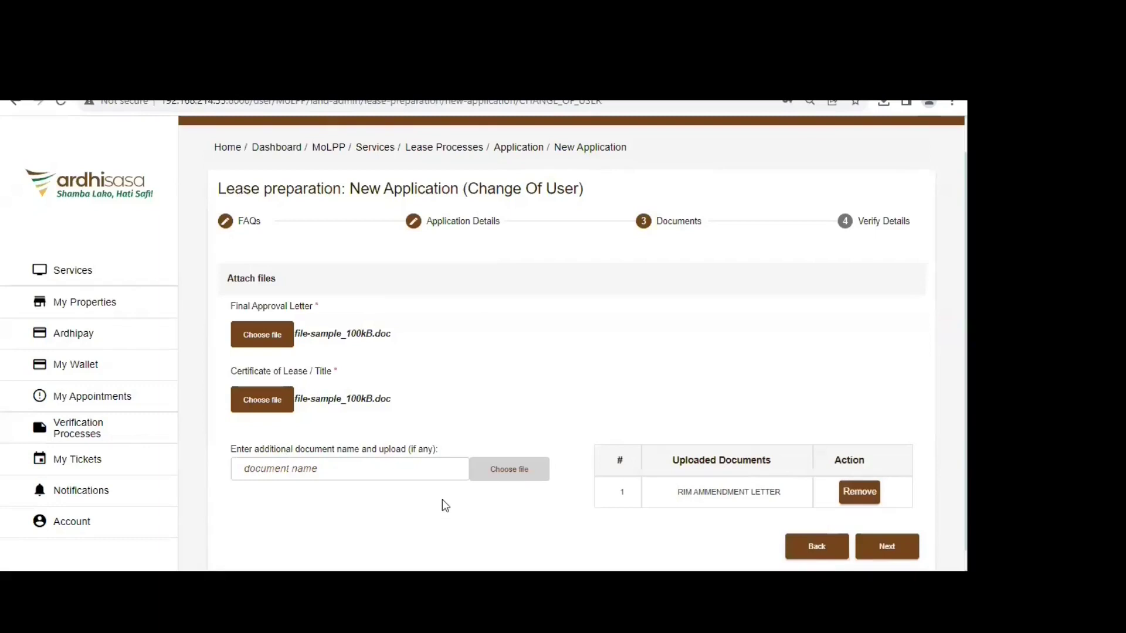
- Start a second additional document named 'ID' with the sample file, then clear its name
left_click(441, 470)
type("ID")
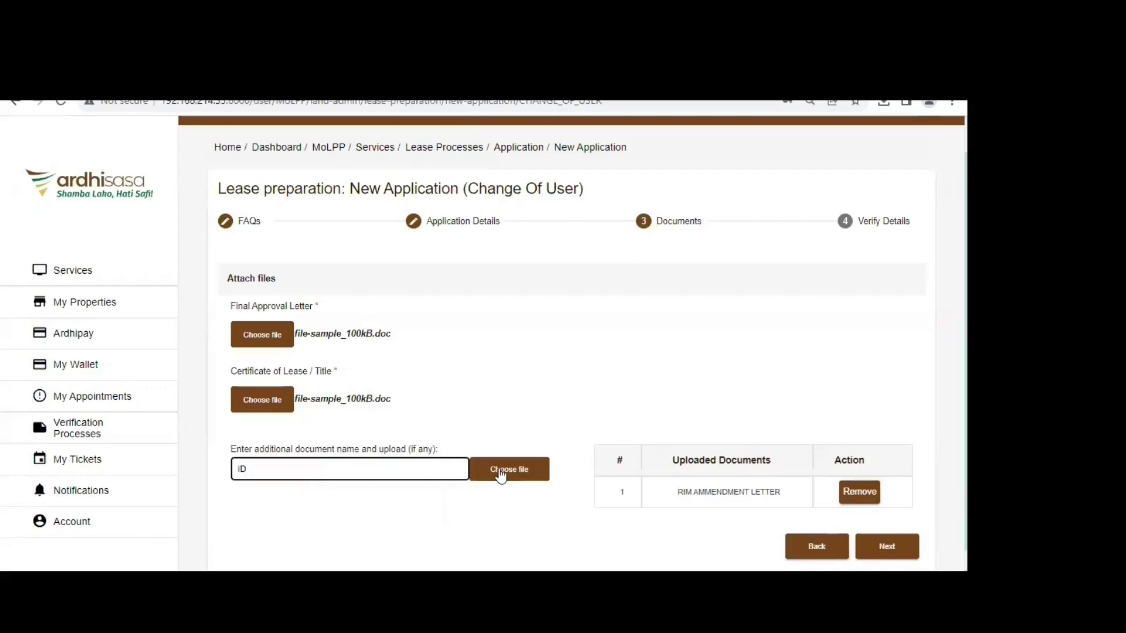
left_click(539, 482)
double_click(231, 207)
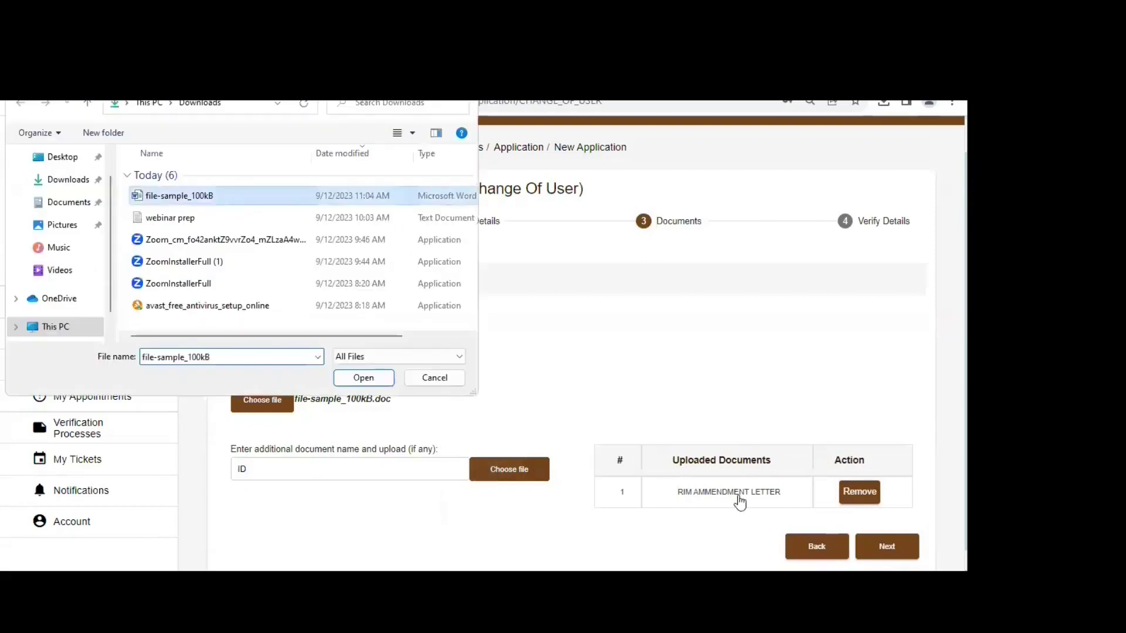
left_click(509, 474)
left_click(246, 203)
double_click(246, 202)
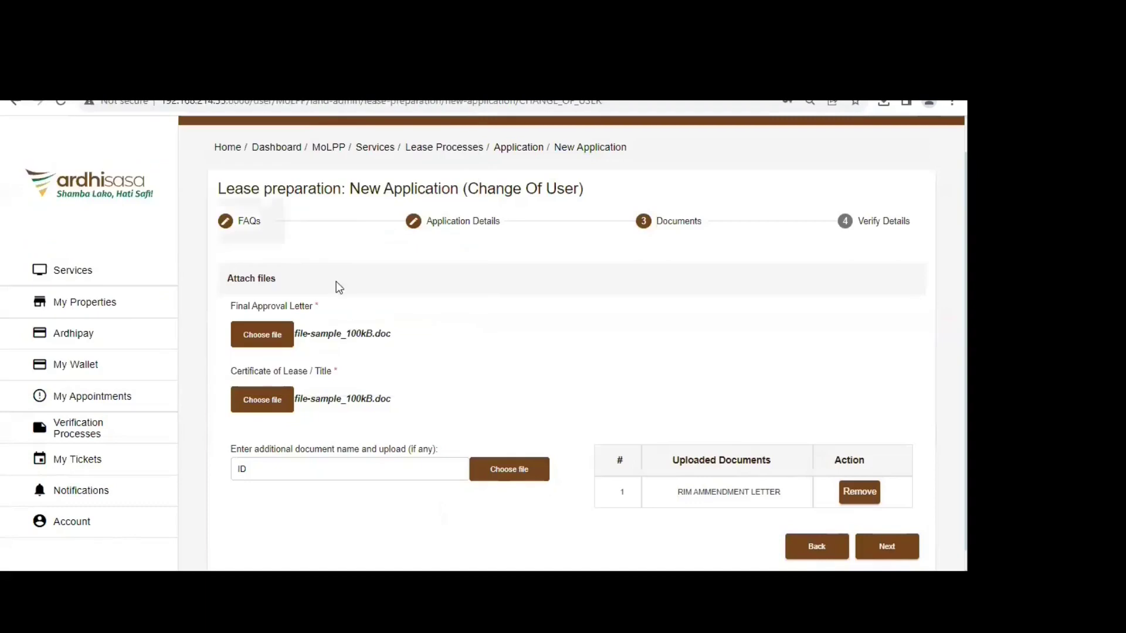
left_click(394, 474)
key("BackSpace")
key("BackSpace")
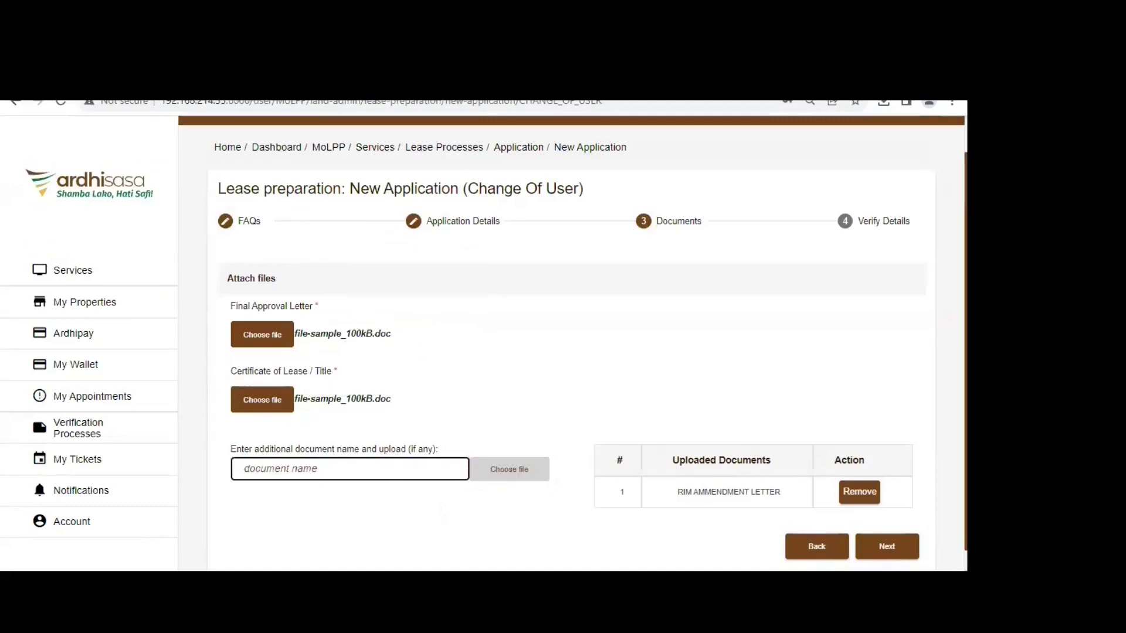
- Submit the application from Verify Details and confirm with Yes
left_click(885, 545)
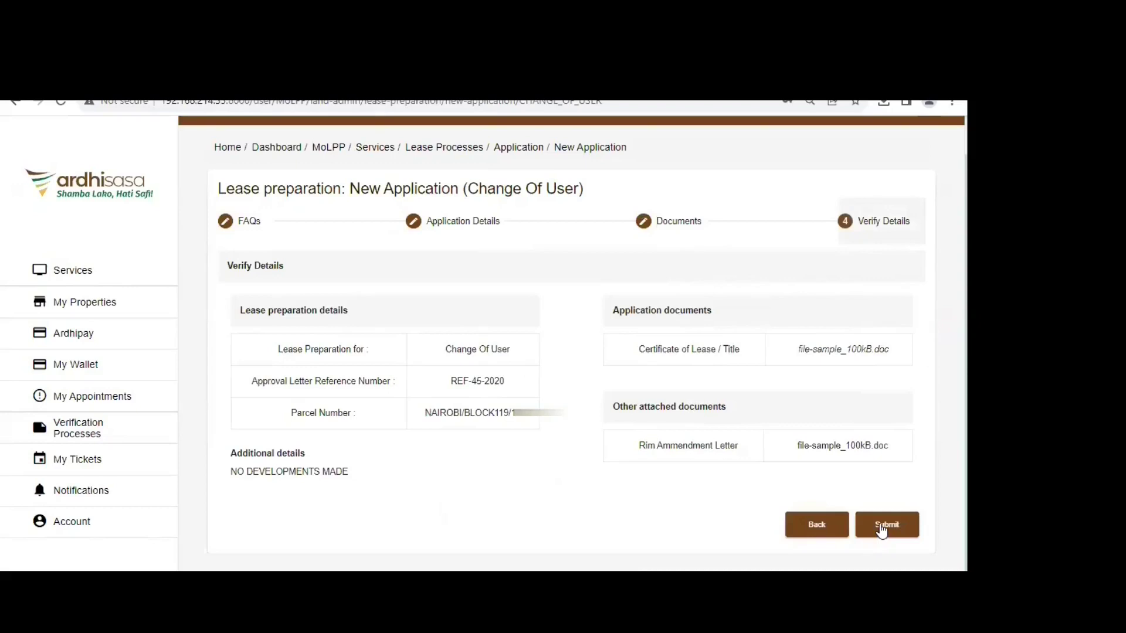
left_click(880, 525)
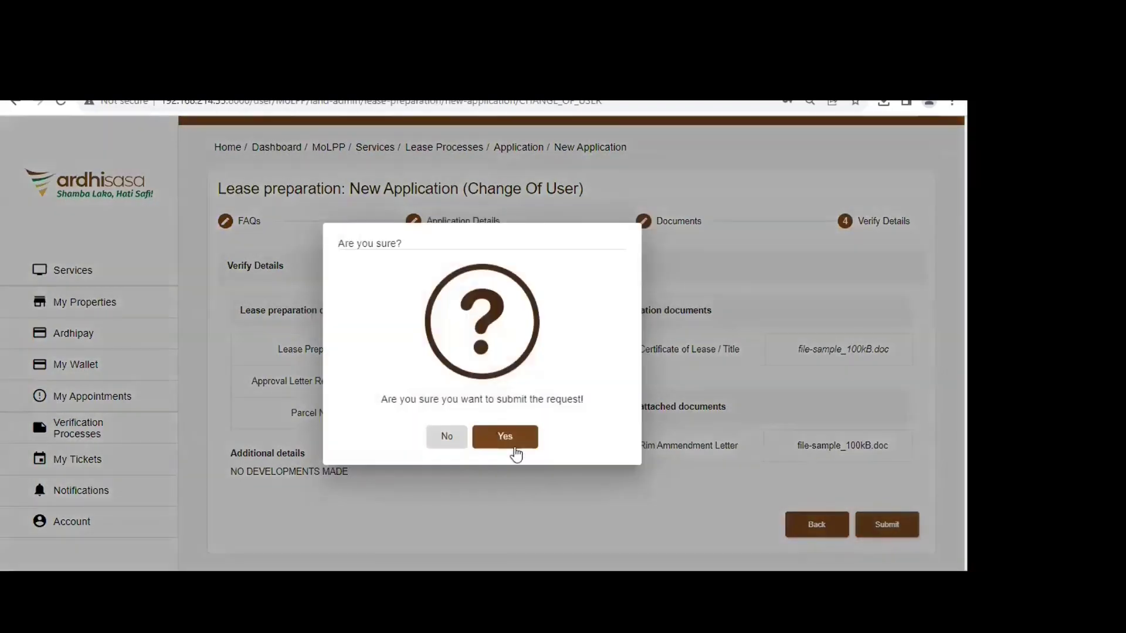
left_click(513, 445)
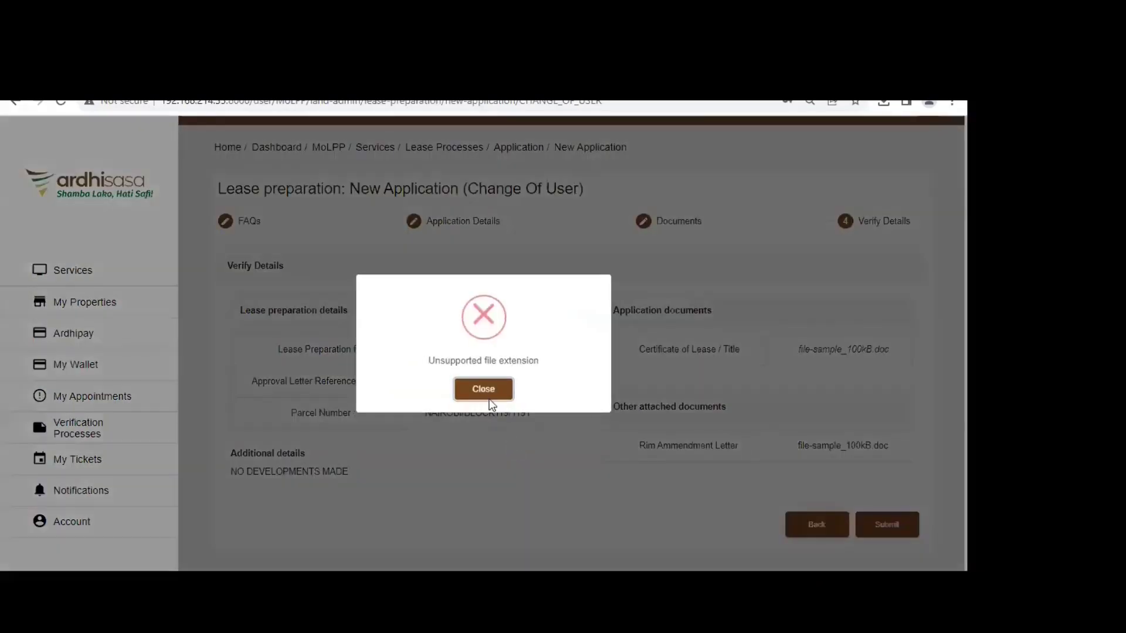
- Close the 'Unsupported file extension' error dialog
left_click(666, 185)
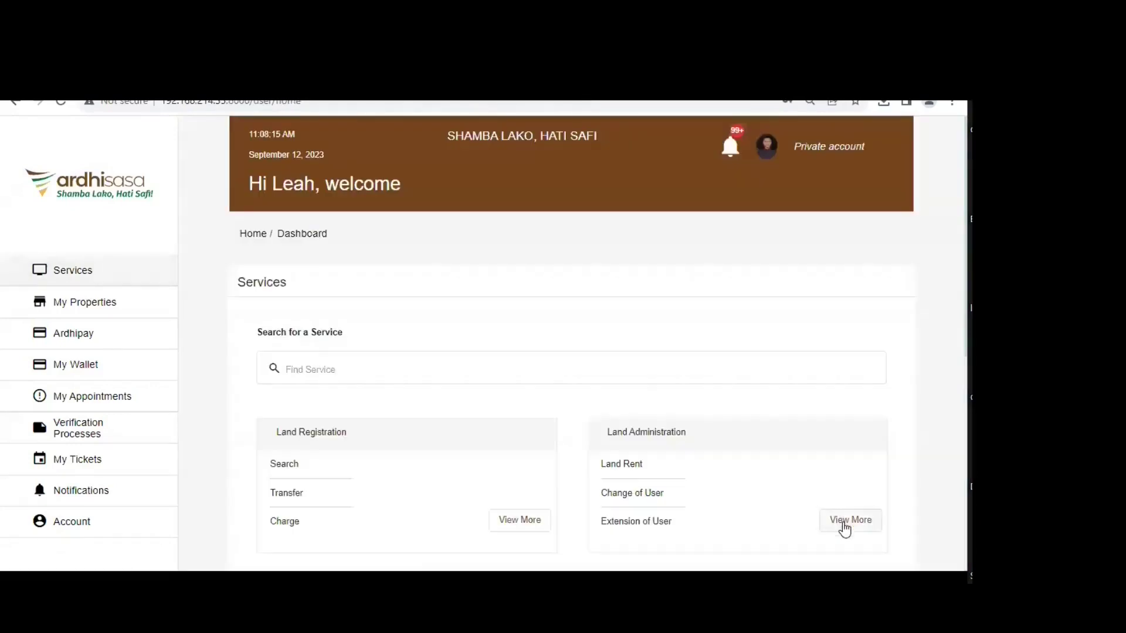
- Start a new application under Services > Lease Preparation > Change Of User, past the FAQs
left_click(844, 522)
left_click(338, 386)
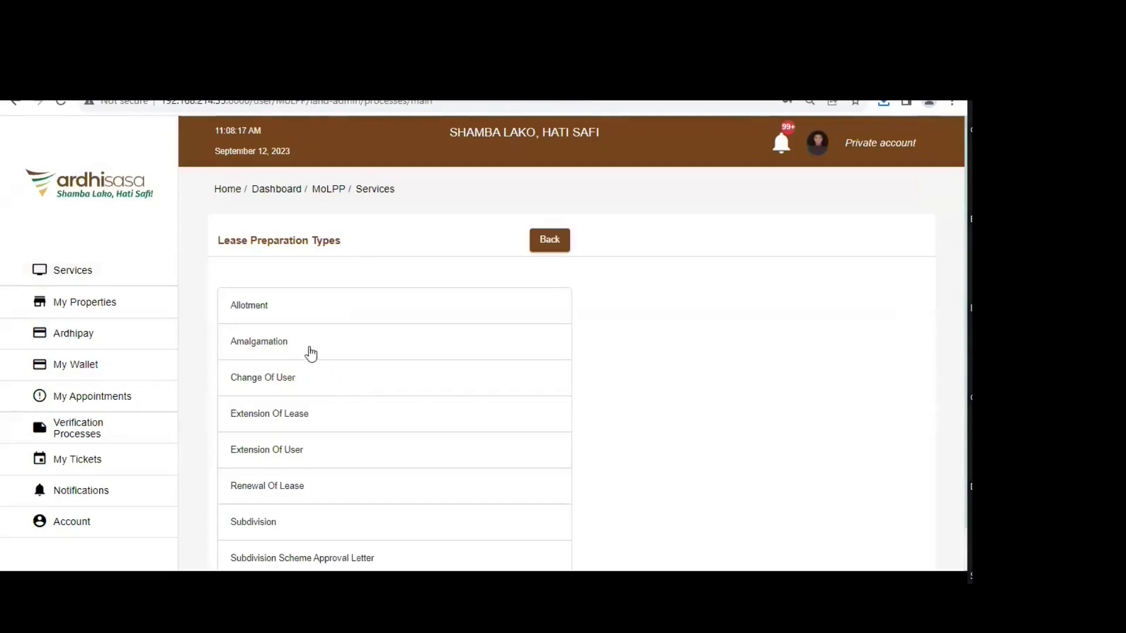
left_click(251, 377)
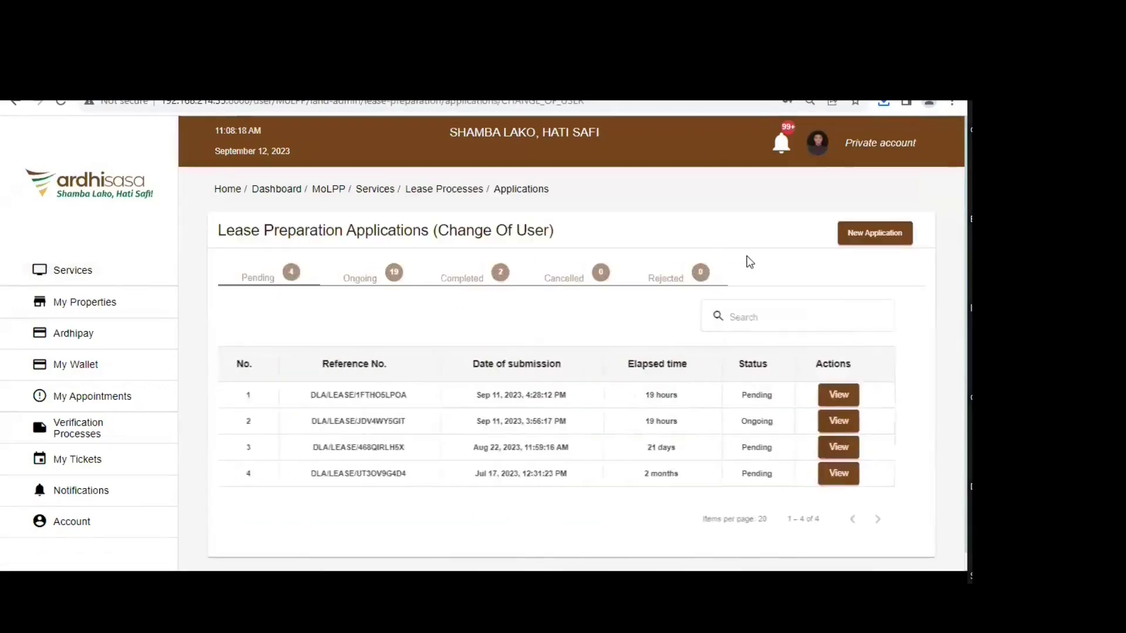
left_click(871, 233)
left_click(460, 276)
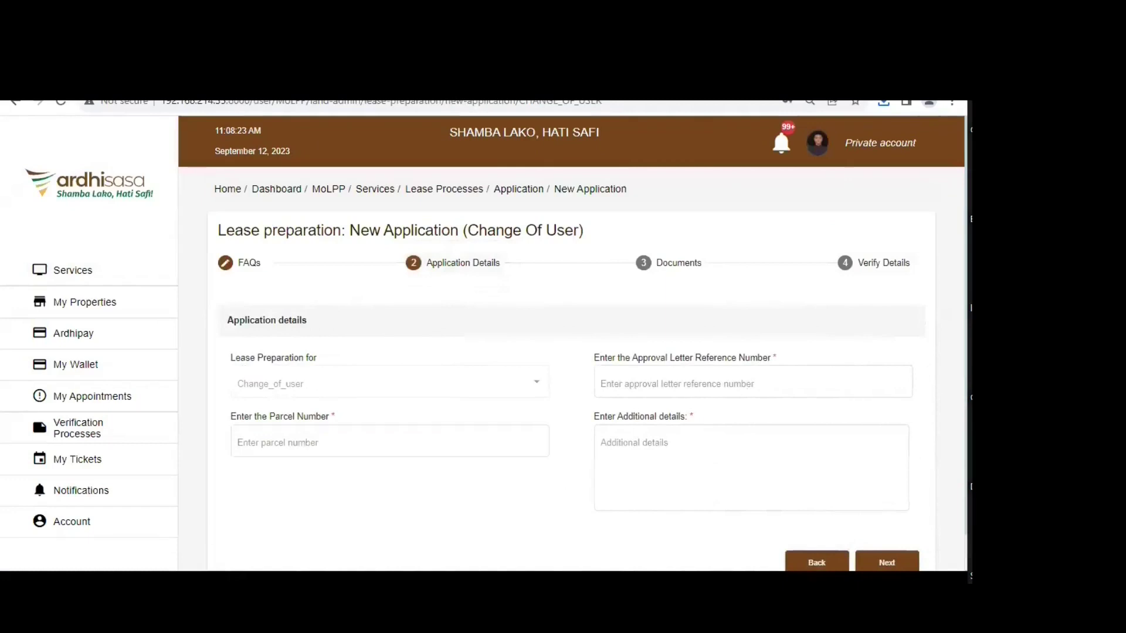
- Fill in the parcel number, reference REF-456-2020 and additional details 'NO DEVELOPMENTS MADE'
left_click(281, 437)
left_click(311, 443)
type("NAIROBI/BLOCK119/1")
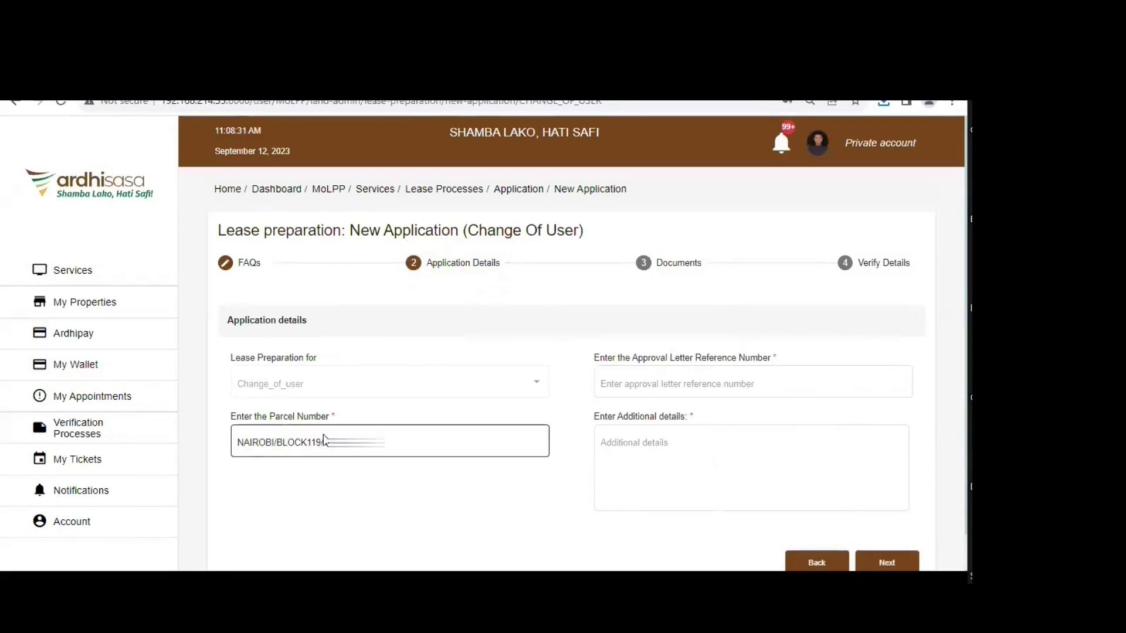
left_click(766, 384)
type("REF")
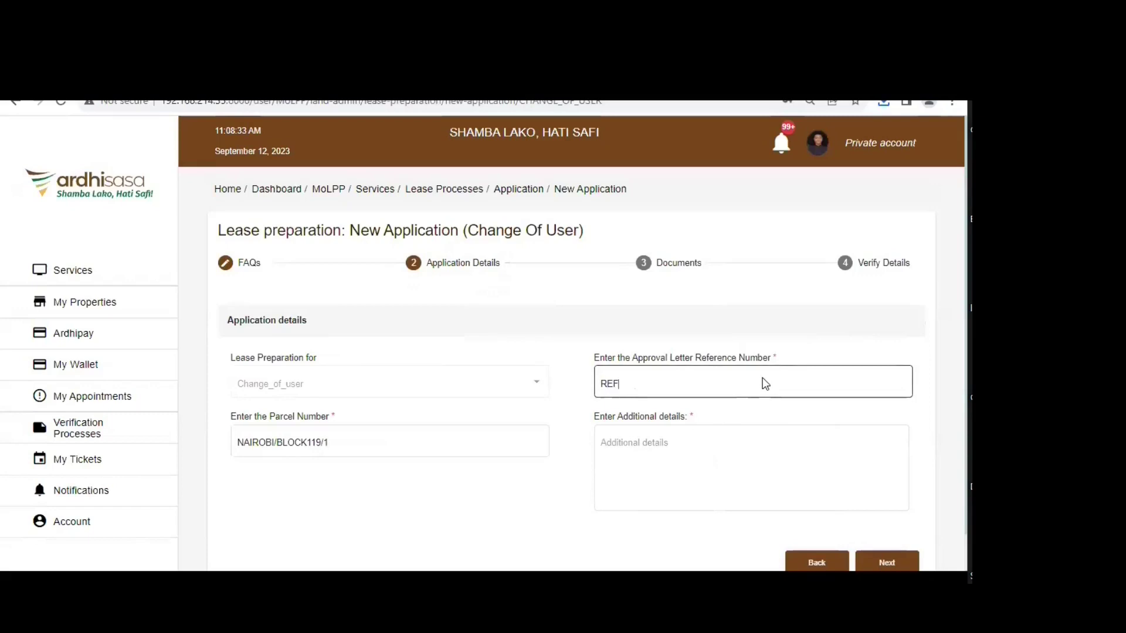
type("-456-2020")
left_click(734, 452)
type("NO DEVELOP")
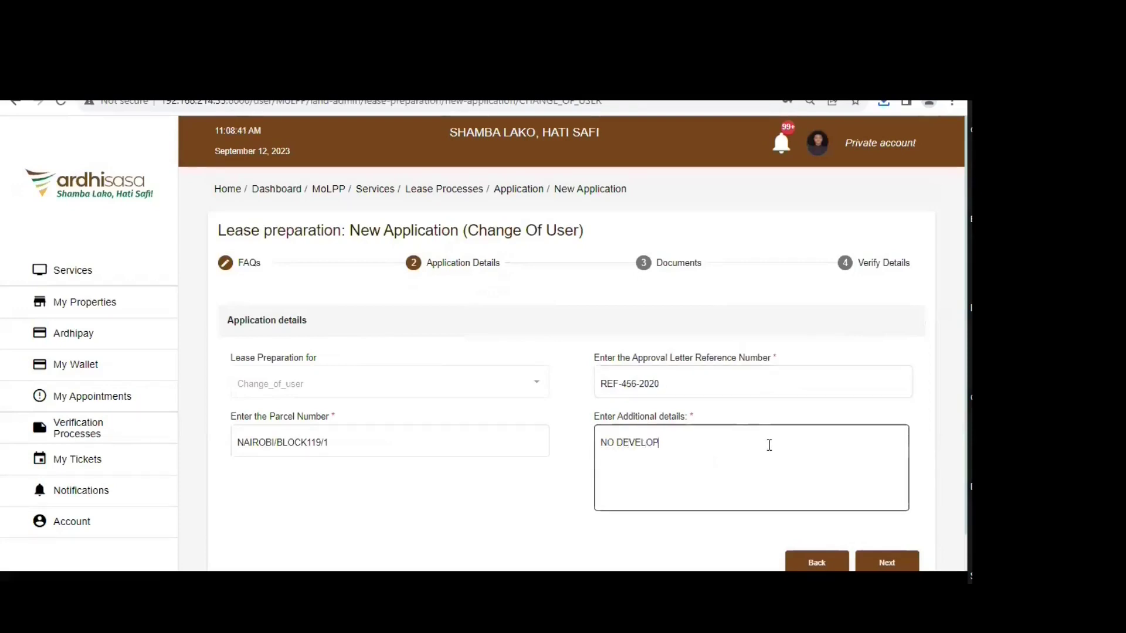
type("MENTS MADE")
- Attach the Certificate of Title file as the Final Approval Letter and Certificate of Lease / Title
left_click(887, 561)
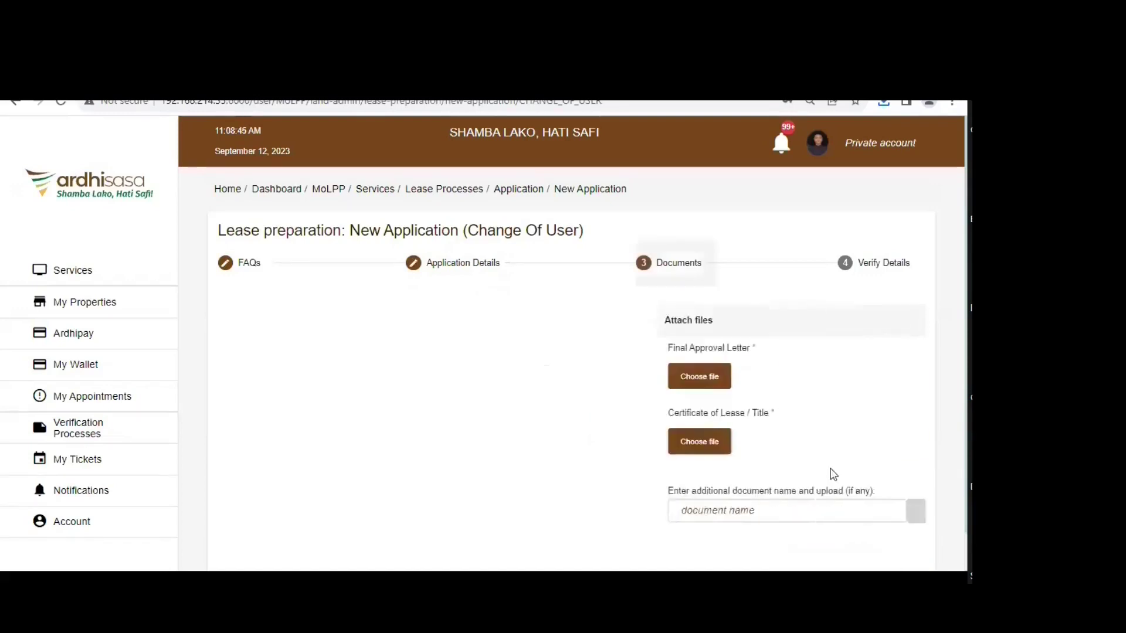
left_click(268, 370)
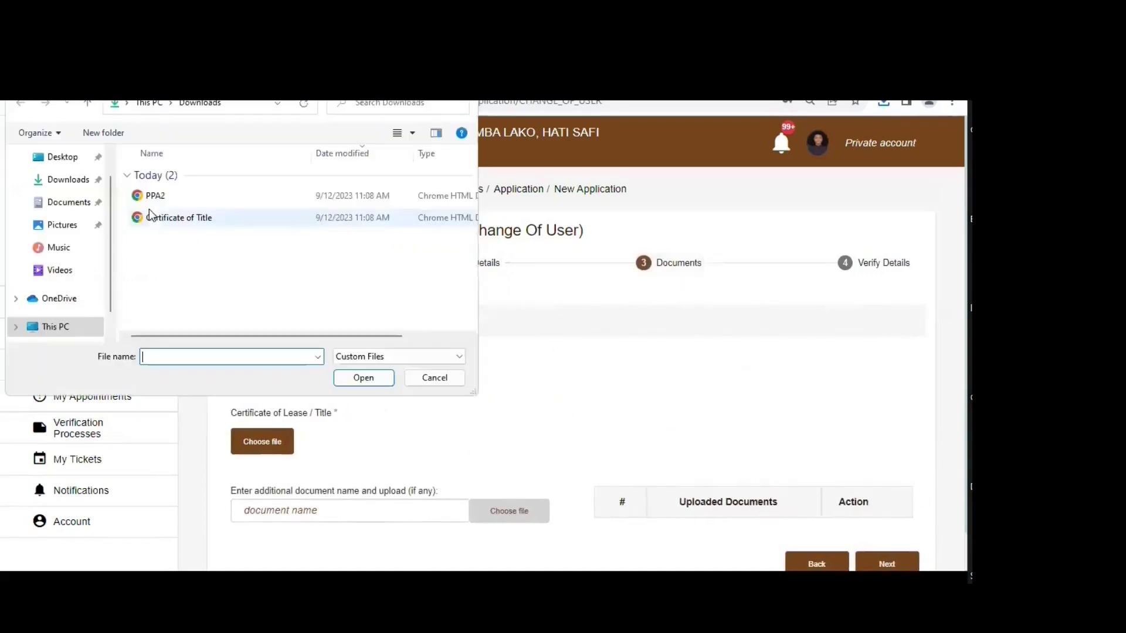
left_click(163, 220)
double_click(162, 223)
left_click(262, 442)
left_click(167, 226)
double_click(167, 226)
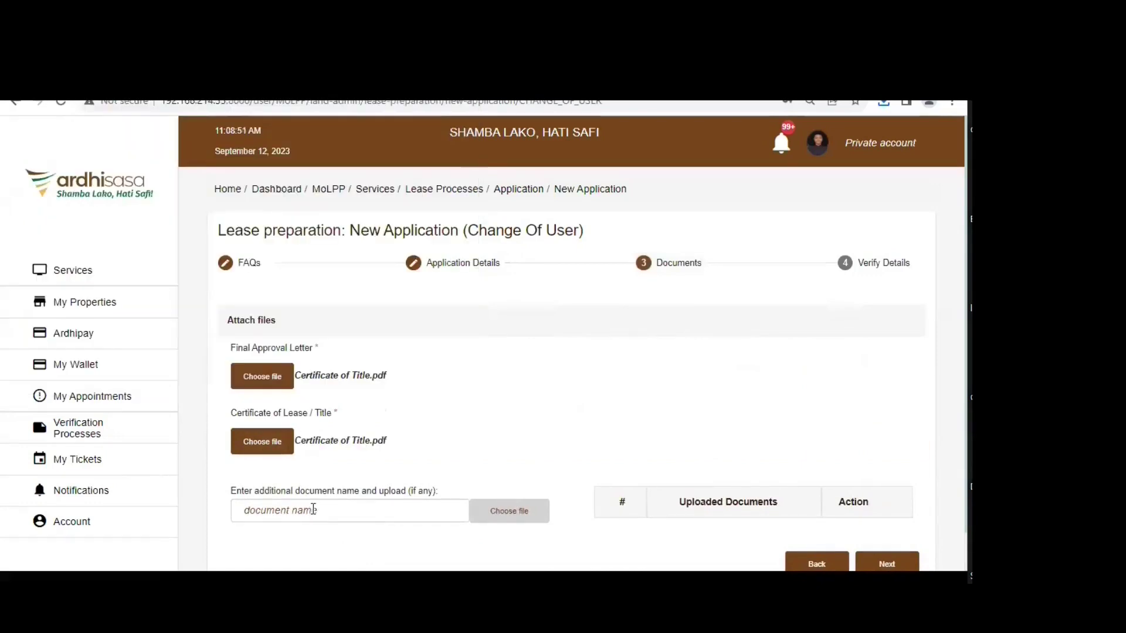
- Add a 'RIM AMMENDMENT LETTER' additional document using the Certificate of Title file
left_click(310, 510)
type("RIM")
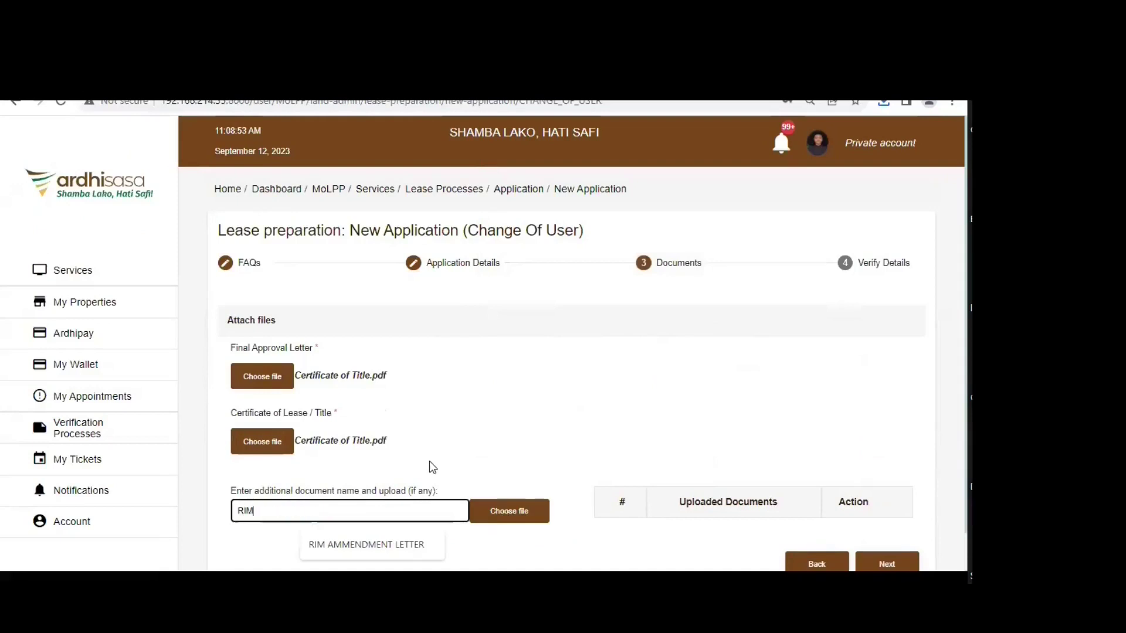
left_click(405, 545)
left_click(530, 504)
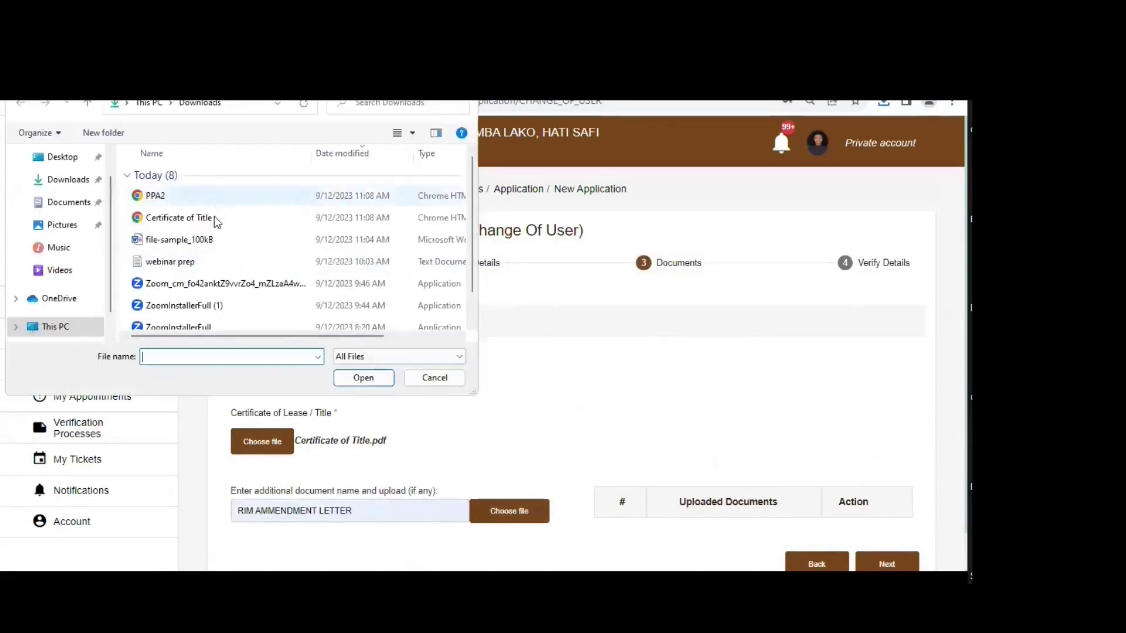
left_click(214, 217)
- Submit the application from Verify Details, confirm, and close the success message
scroll(819, 519, "down", 2)
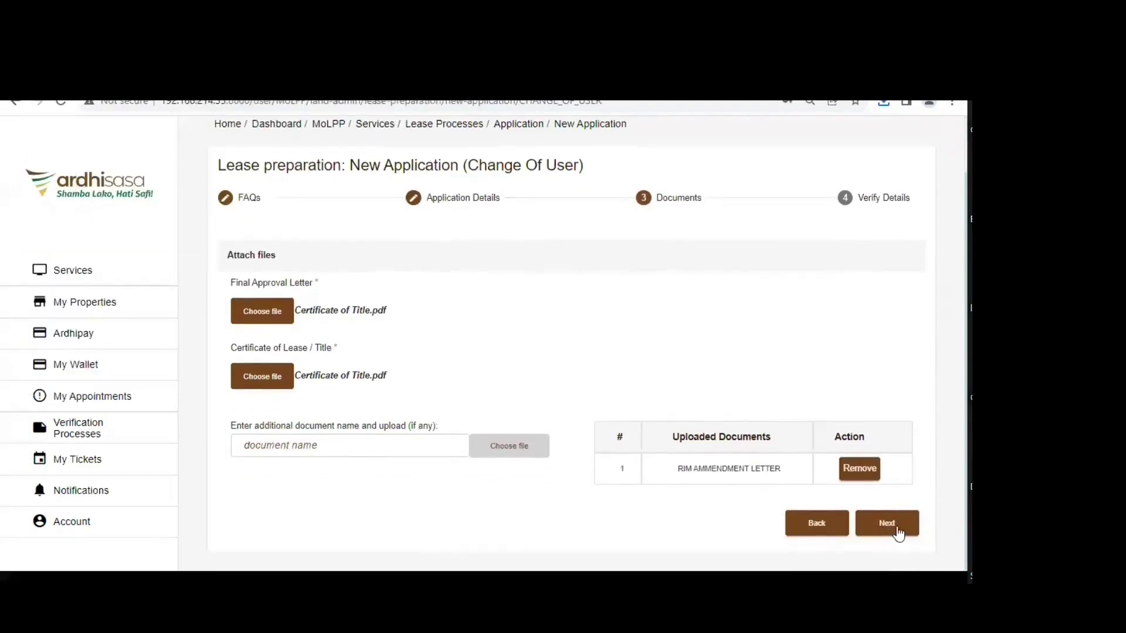
left_click(886, 524)
left_click(877, 525)
left_click(499, 439)
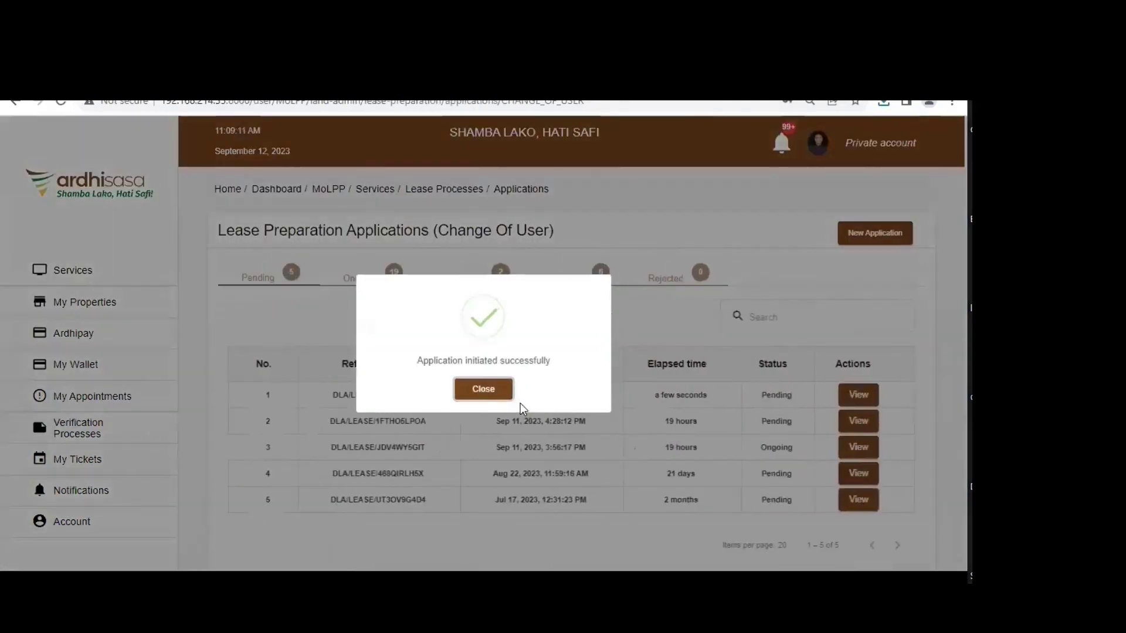
left_click(458, 398)
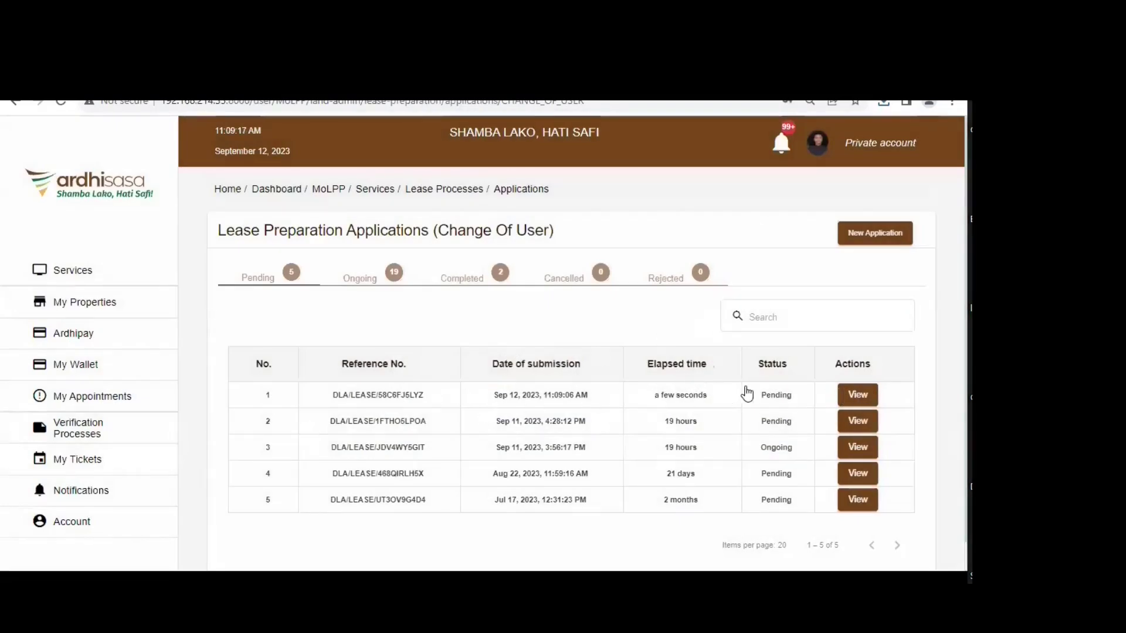
- Pay the new application's Ksh. 1,400.00 Surrender Fees invoice using Mock Payments
left_click(858, 396)
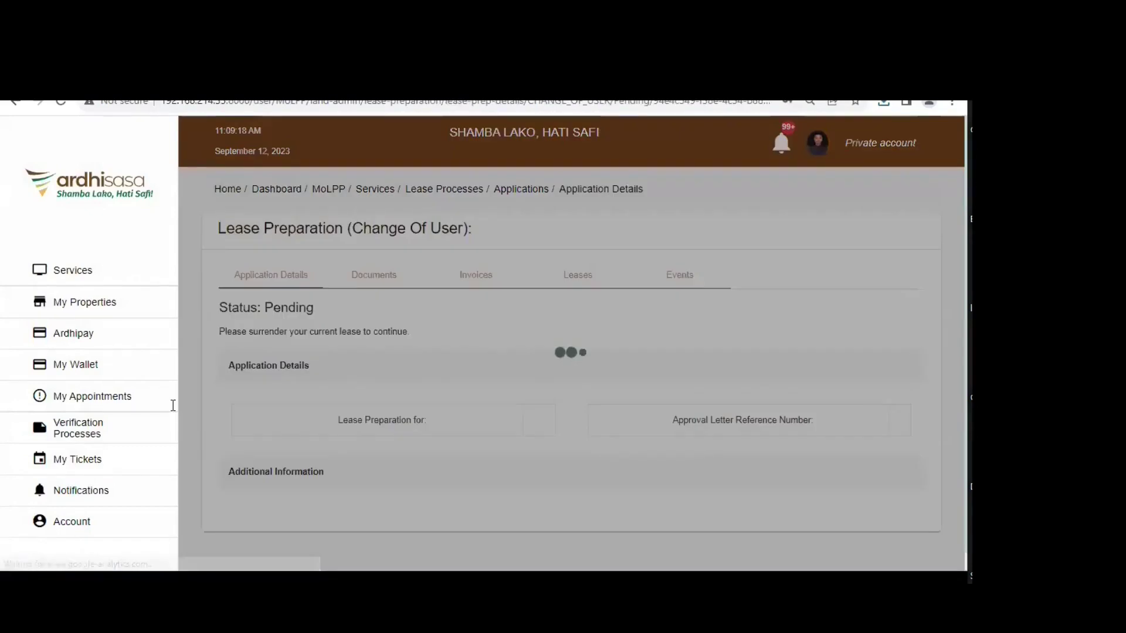
scroll(506, 335, "down", 1)
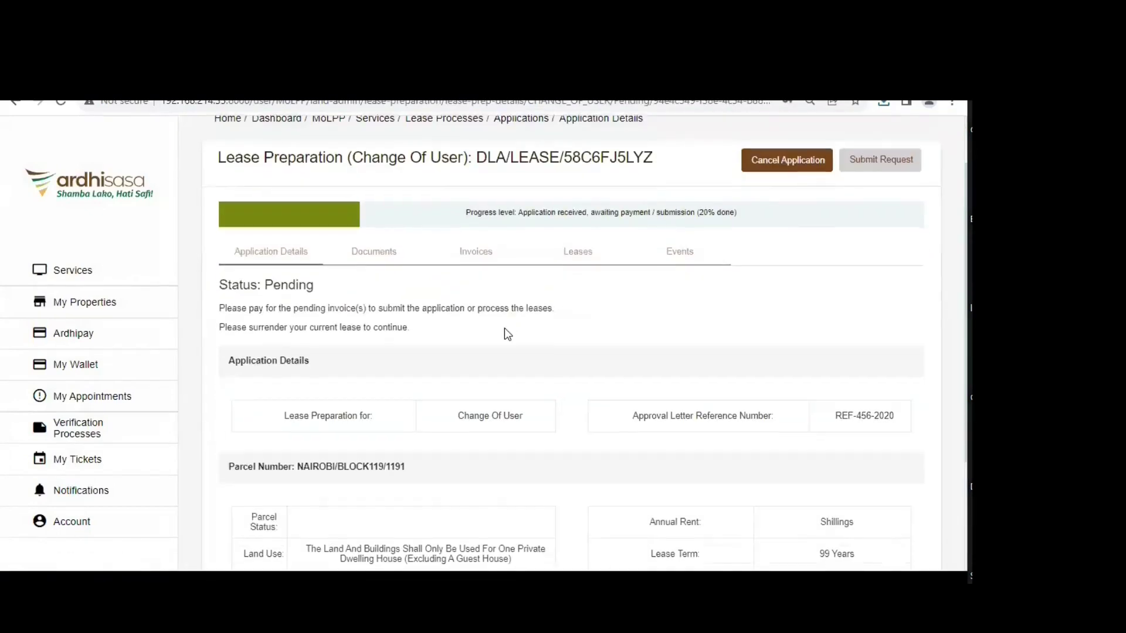
left_click(468, 257)
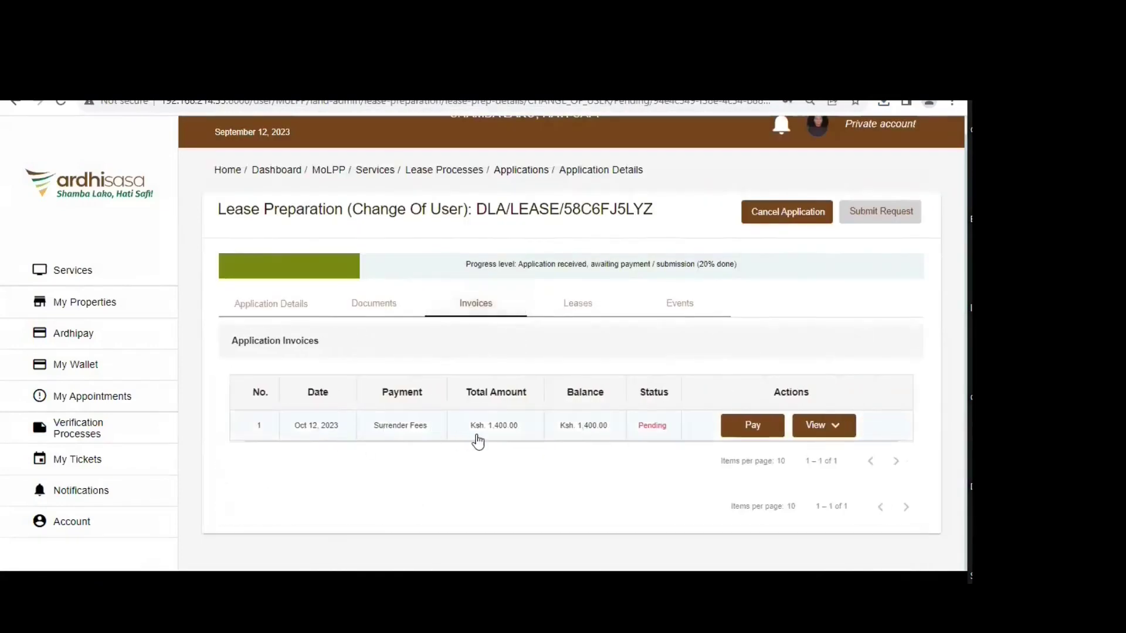
left_click(269, 303)
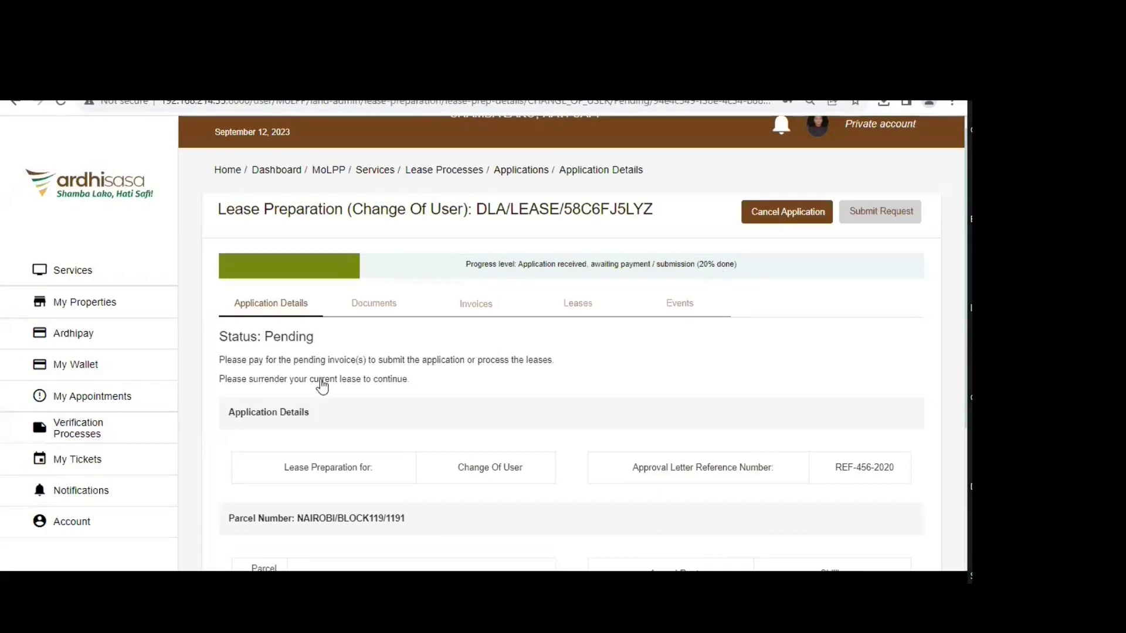
left_click(479, 307)
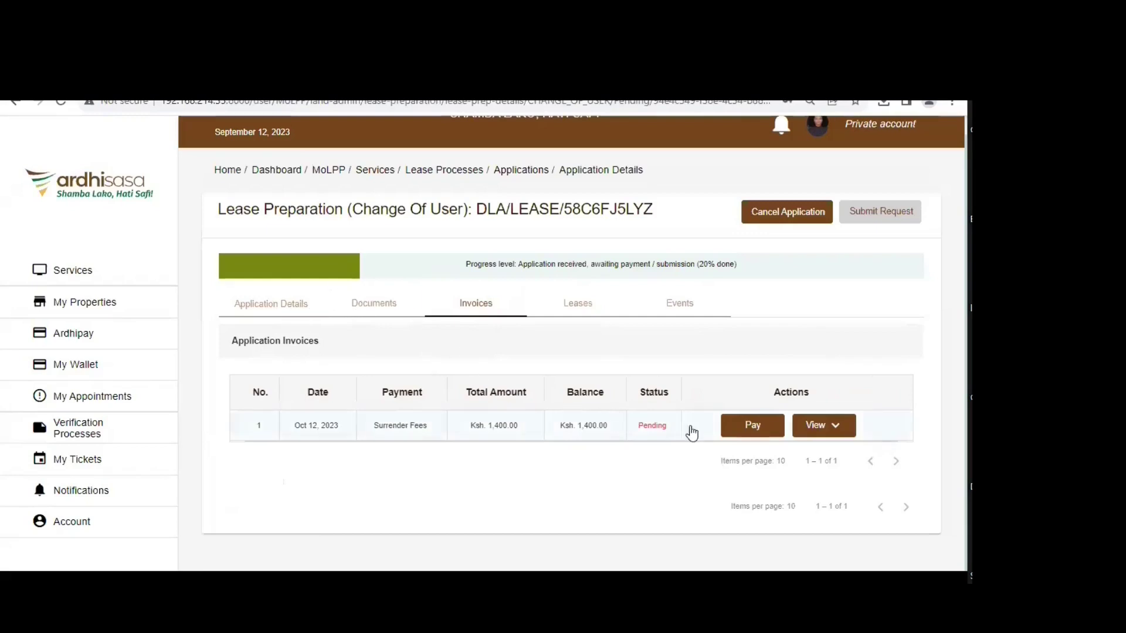
left_click(742, 427)
scroll(302, 463, "down", 1)
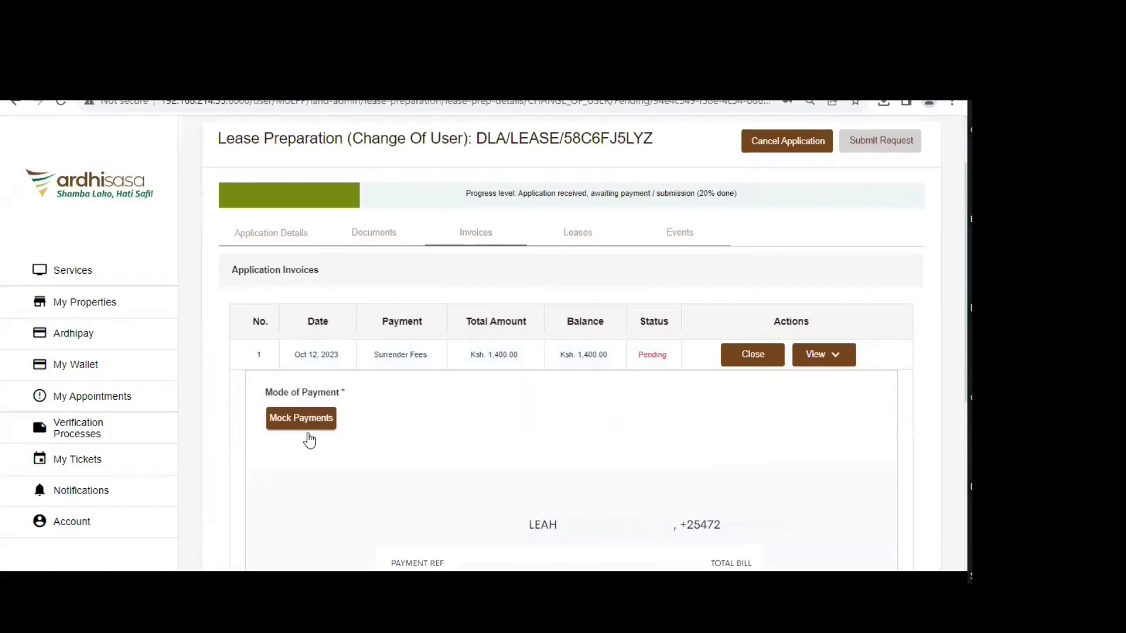
left_click(306, 417)
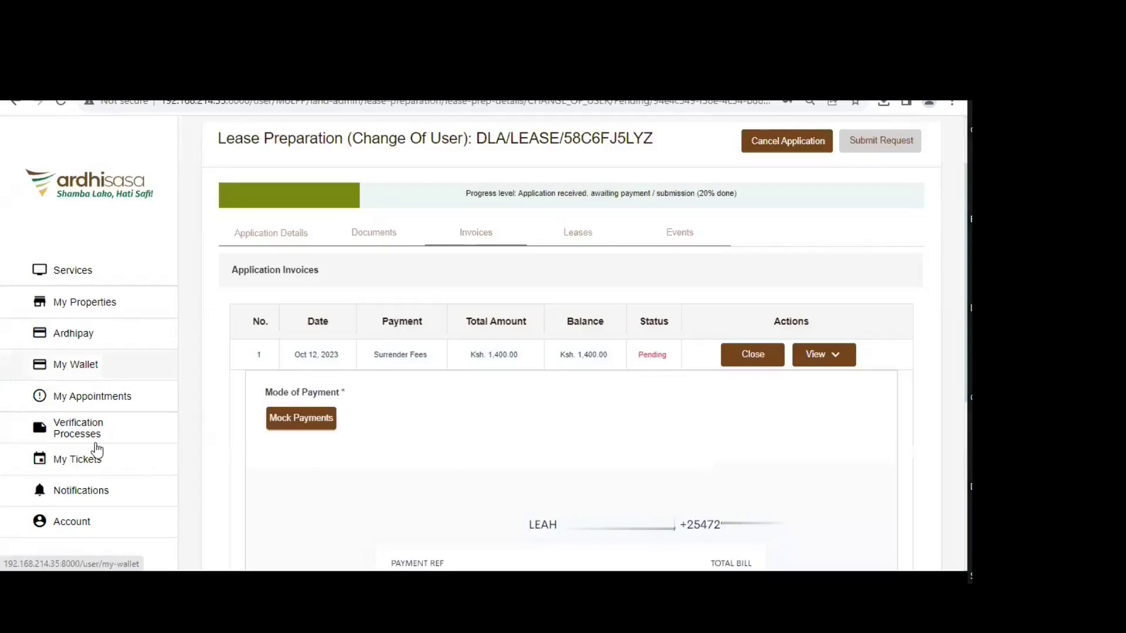
left_click(100, 463)
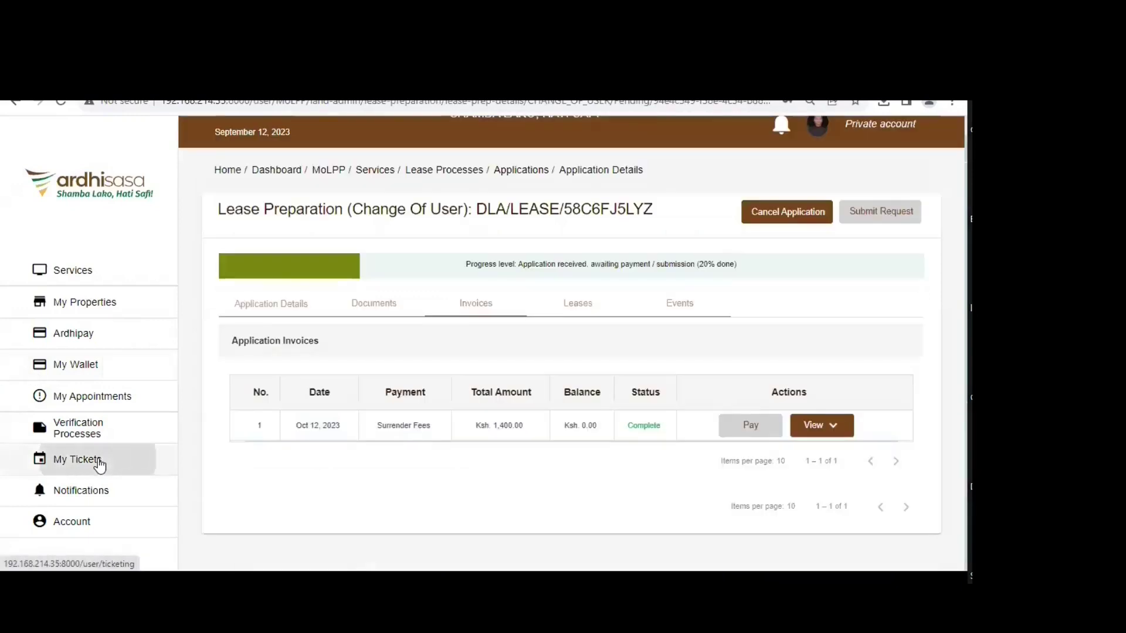
- Open the newest Ongoing ticket, the Document Surrender created Sep 12, 2023
left_click(375, 273)
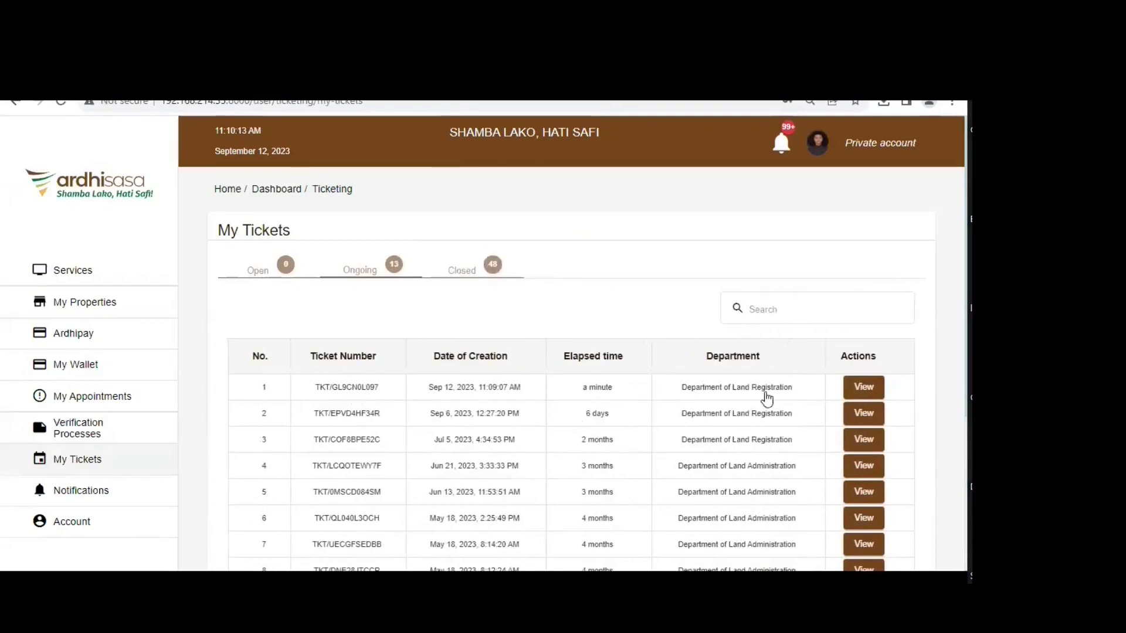
left_click(876, 396)
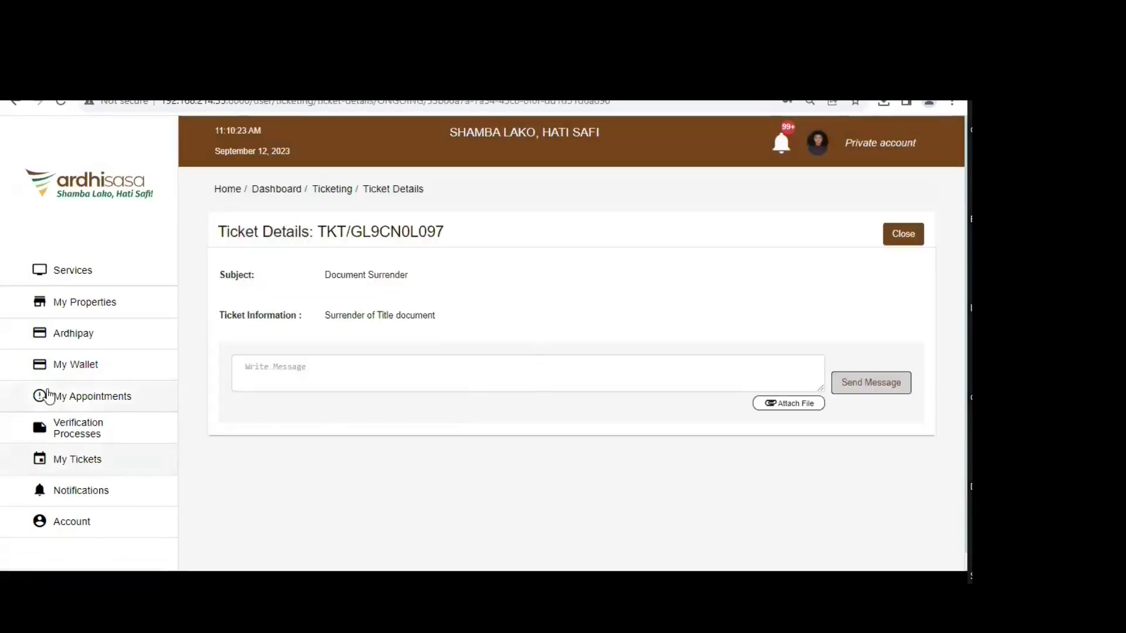
- Book the newest appointment invitation for 13 September at 10:00:00 and confirm it
left_click(102, 401)
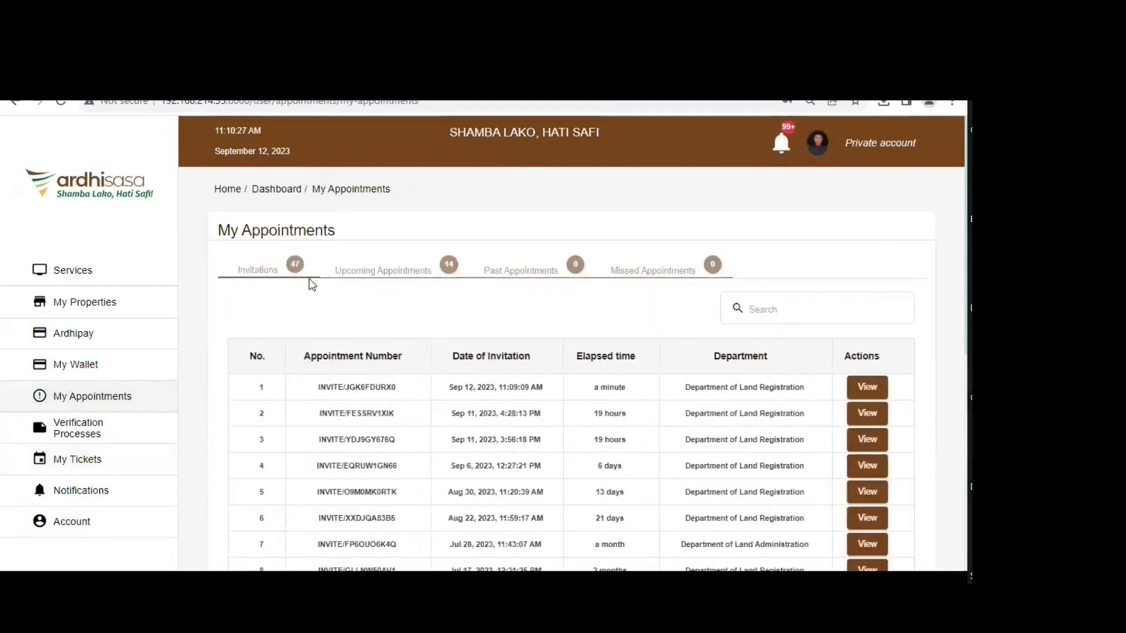
left_click(875, 390)
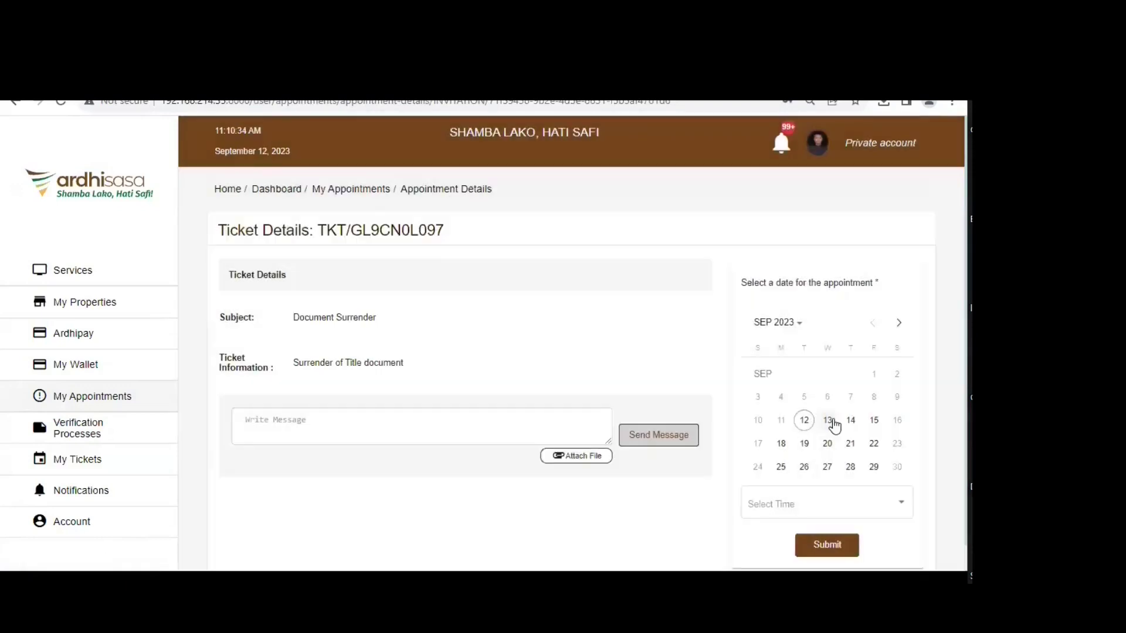
left_click(829, 423)
left_click(835, 519)
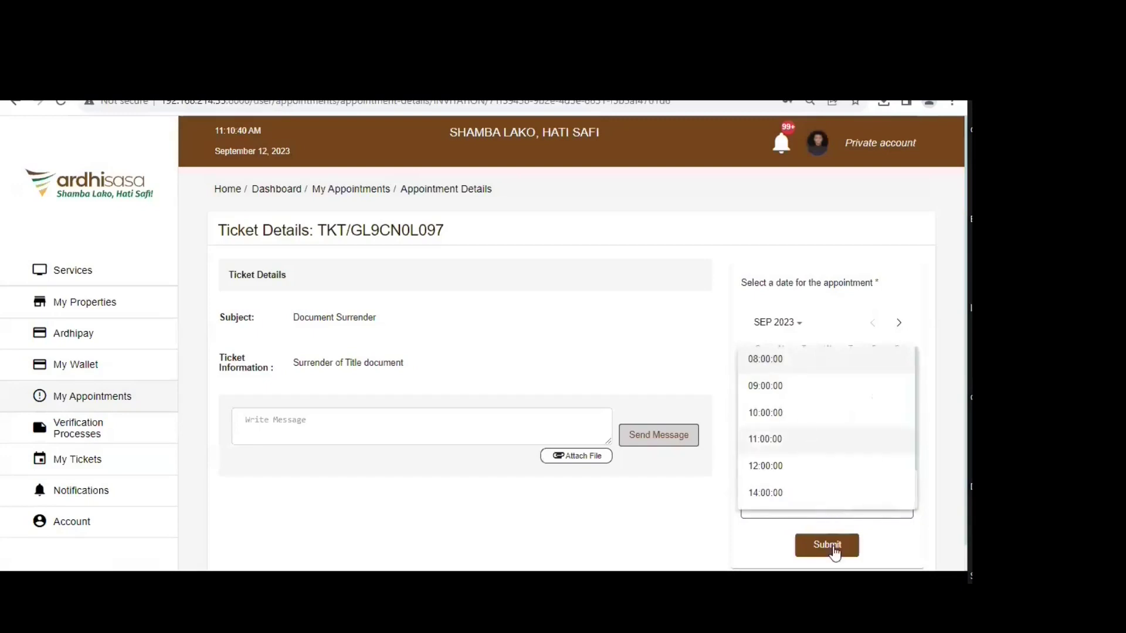
left_click(484, 463)
left_click(827, 544)
left_click(505, 438)
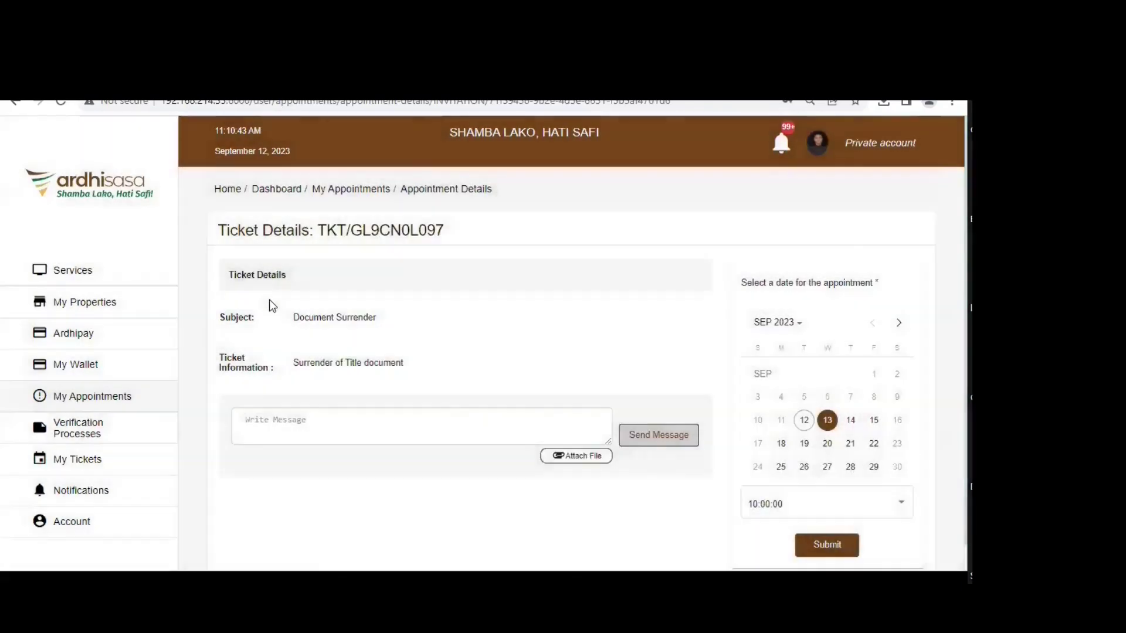
left_click(483, 390)
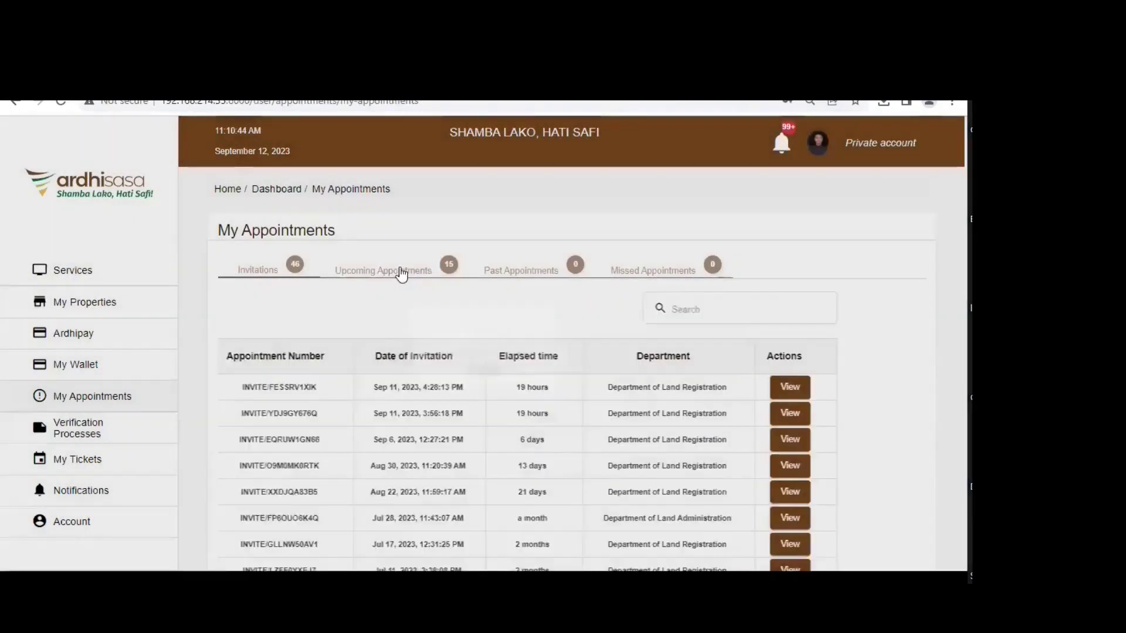
- Download the gate pass PDF for the Sep 13, 2023 10:00 AM Document Surrender appointment
left_click(434, 273)
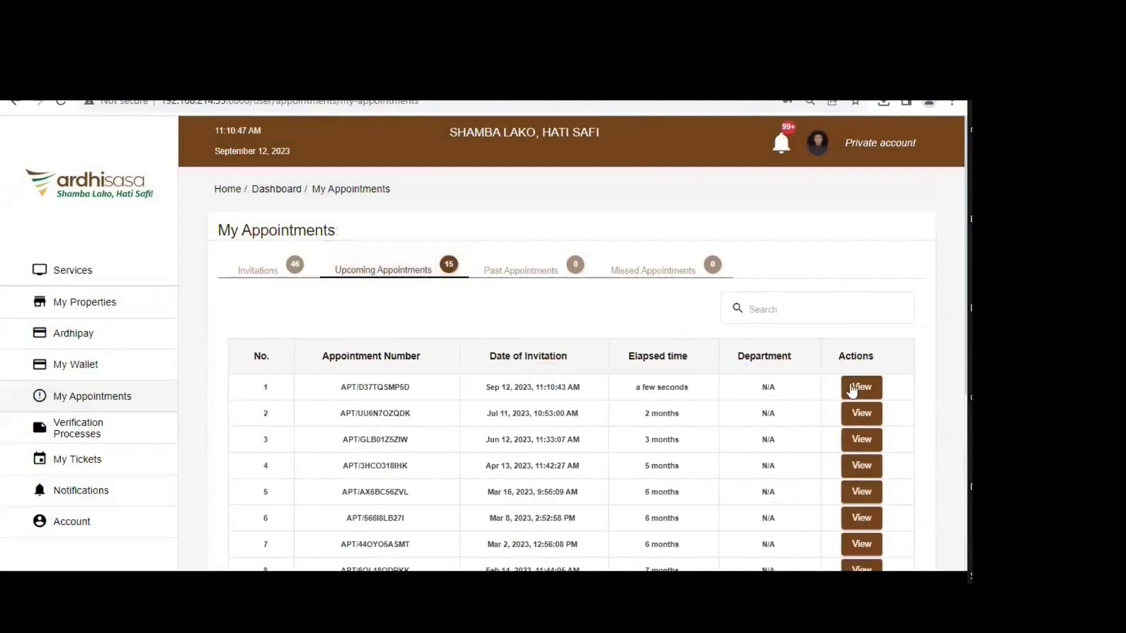
left_click(865, 385)
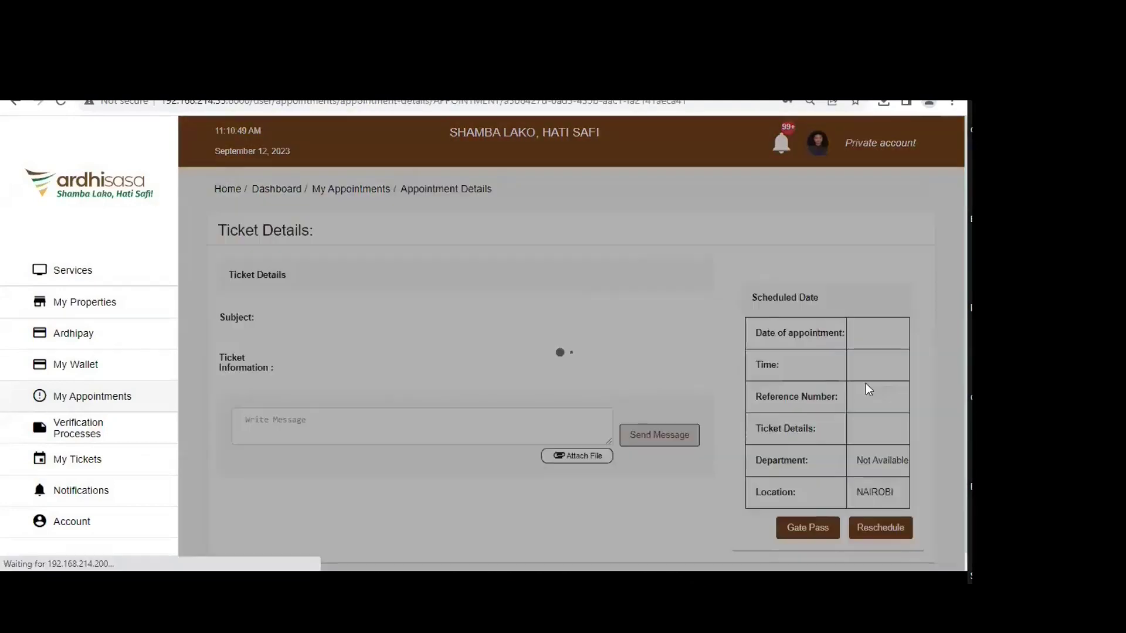
left_click(818, 527)
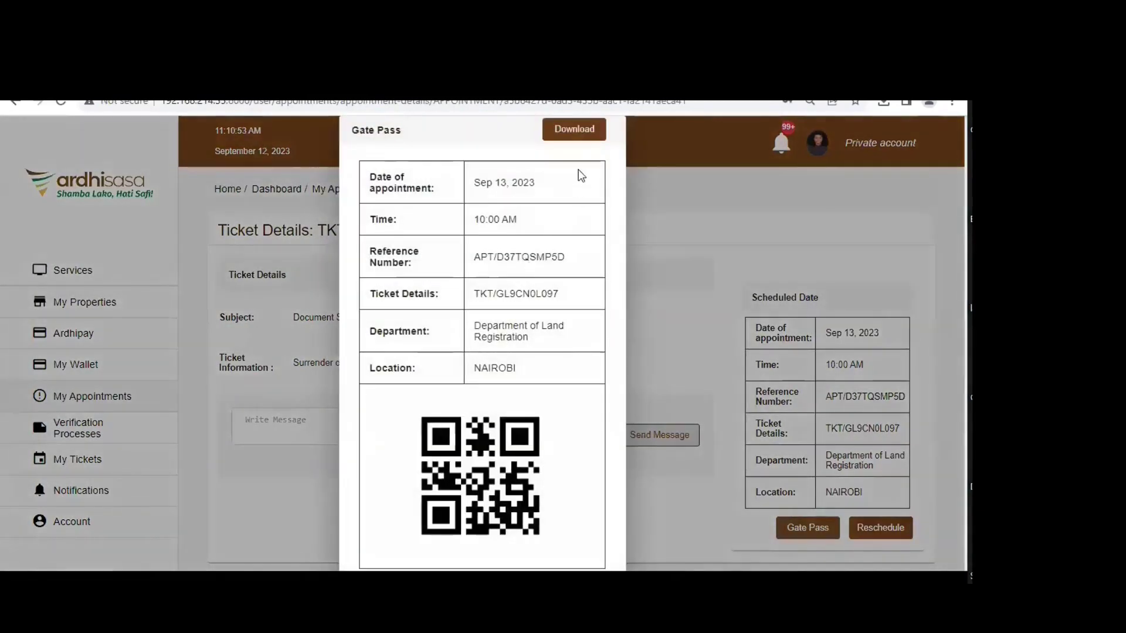
left_click(582, 127)
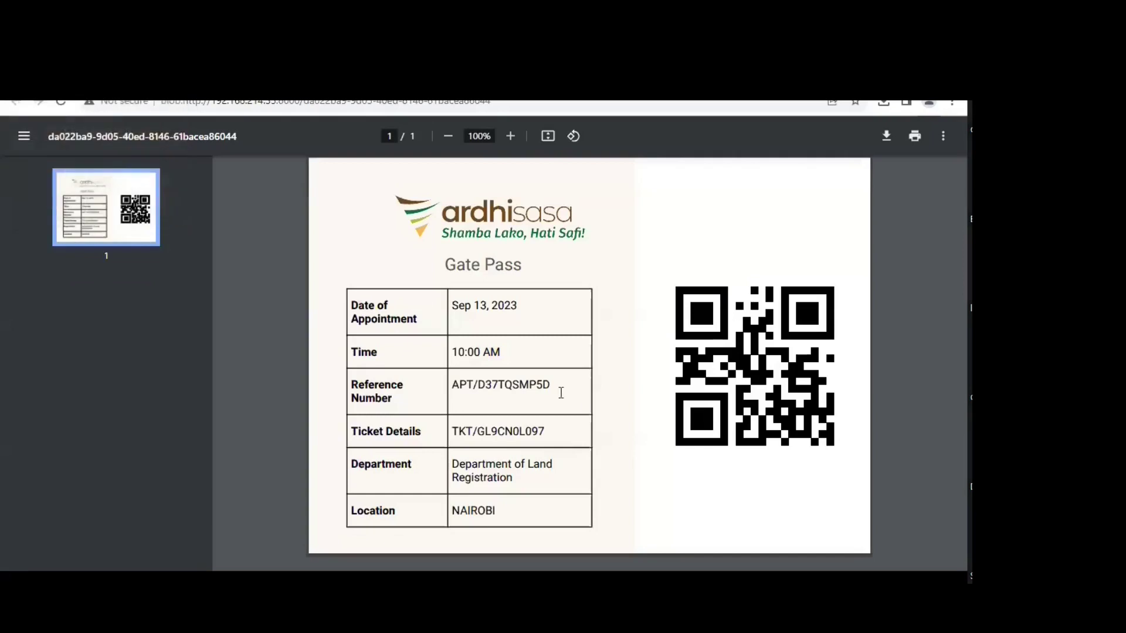
key("ctrl+w")
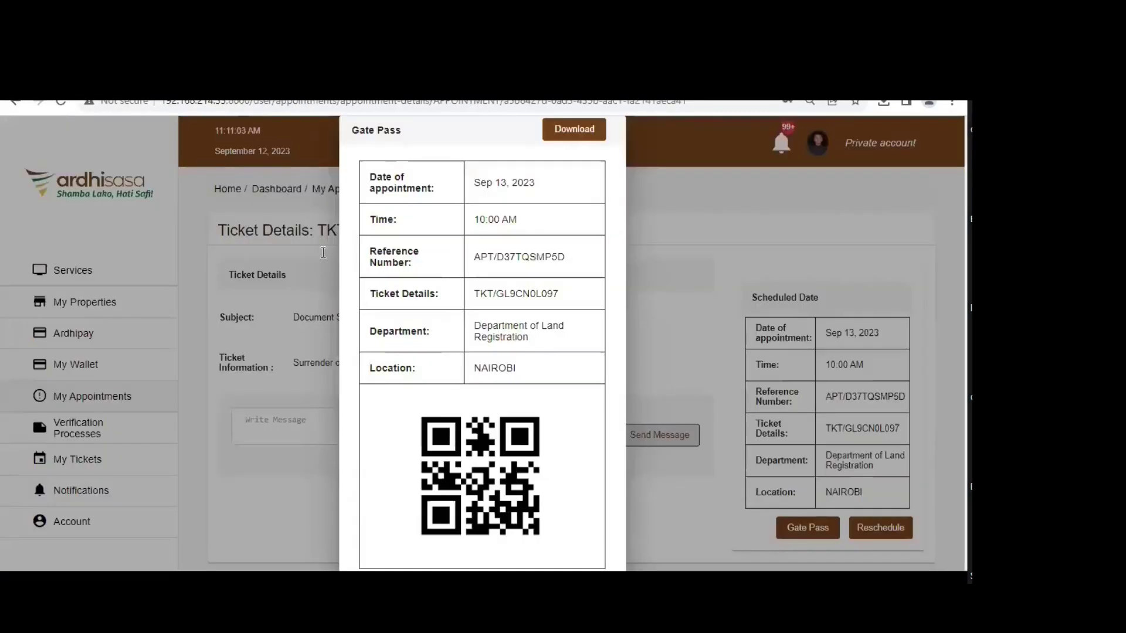
key("Escape")
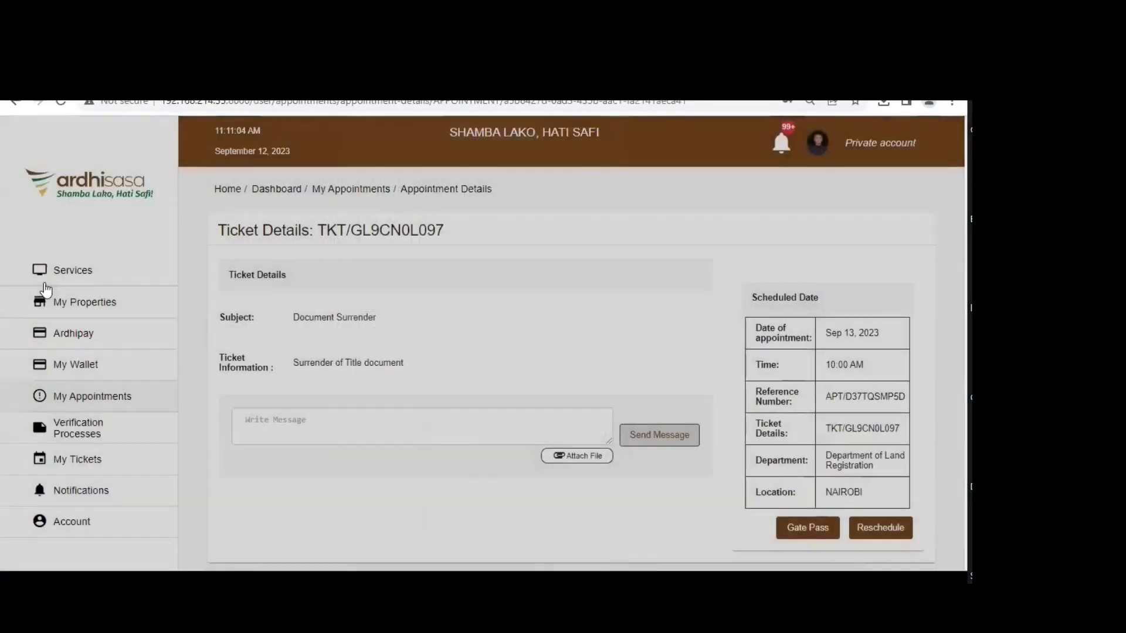
- Return to the home dashboard and review the unread notifications
left_click(729, 162)
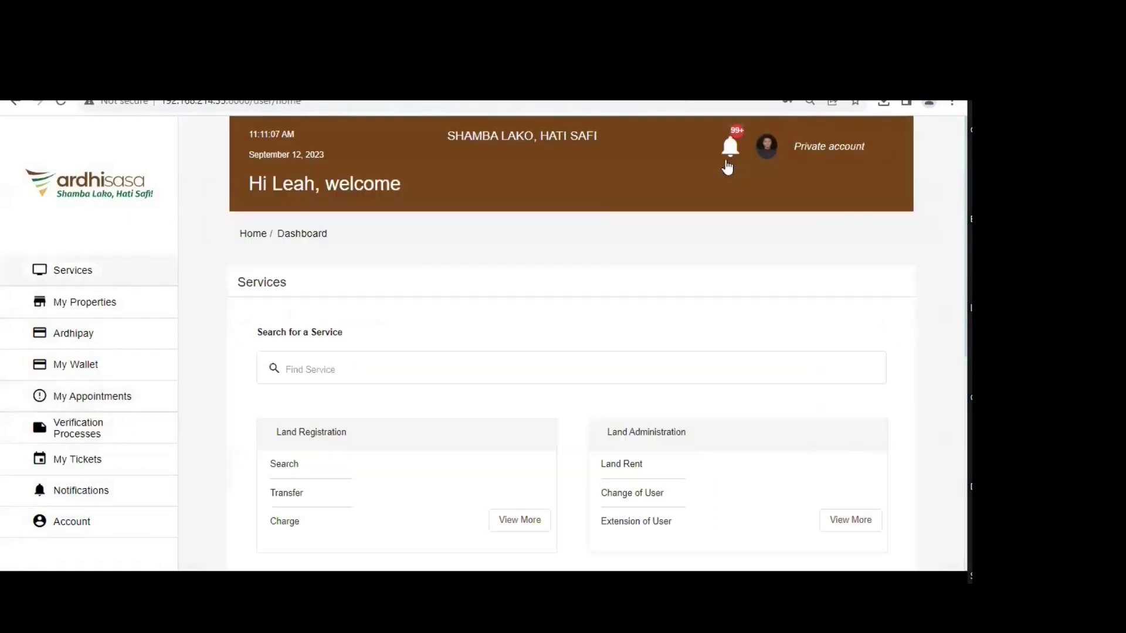
left_click(733, 156)
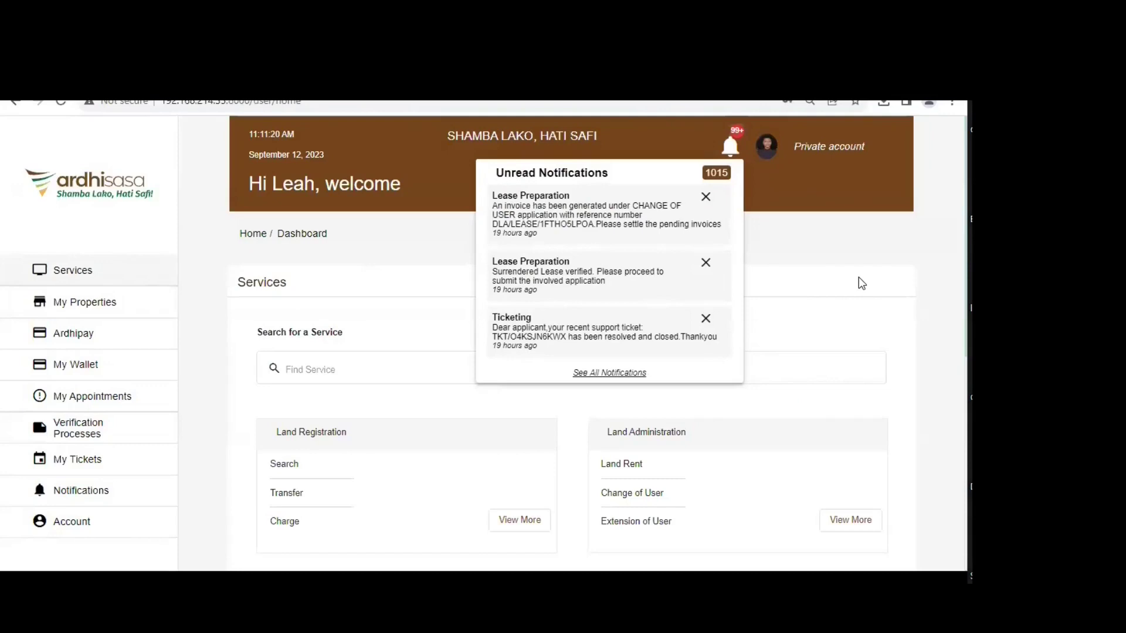
scroll(874, 270, "down", 3)
left_click(931, 420)
- Go through Land Administration services and Lease Preparation to the Change Of User applications
left_click(851, 449)
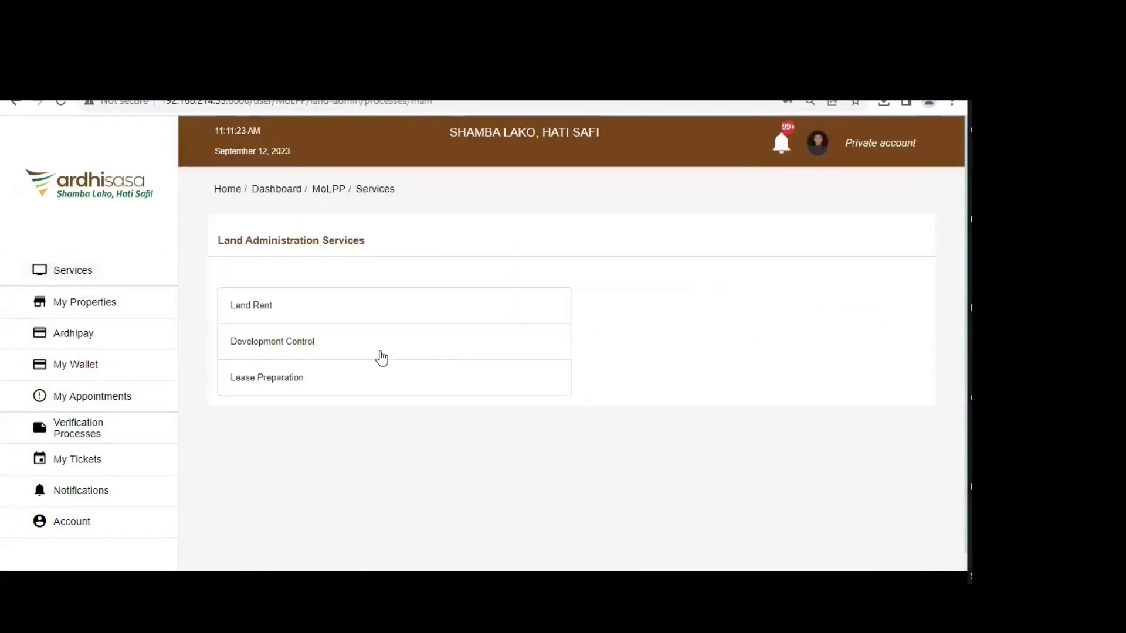
left_click(279, 380)
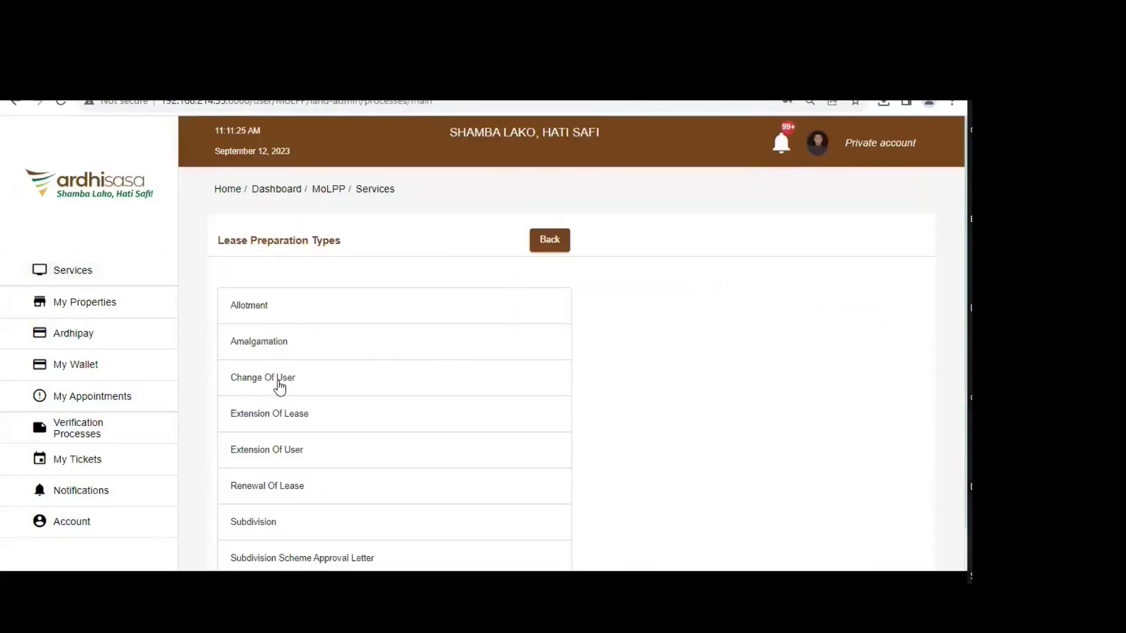
left_click(279, 380)
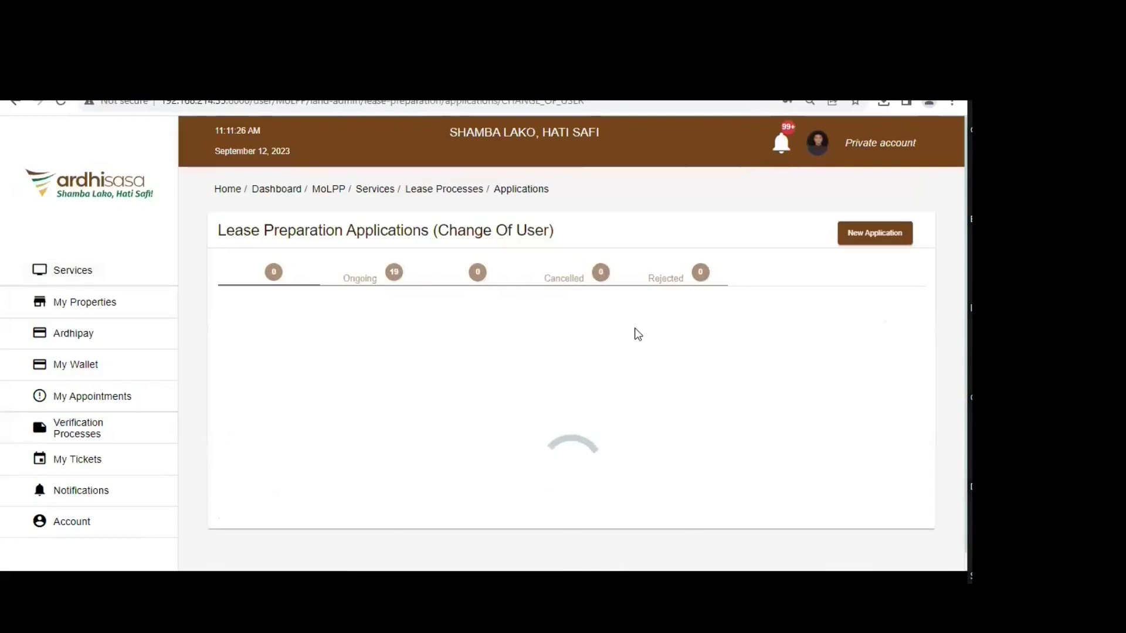
- Submit the newest pending Change Of User application, confirming it and dismissing the success message
left_click(467, 342)
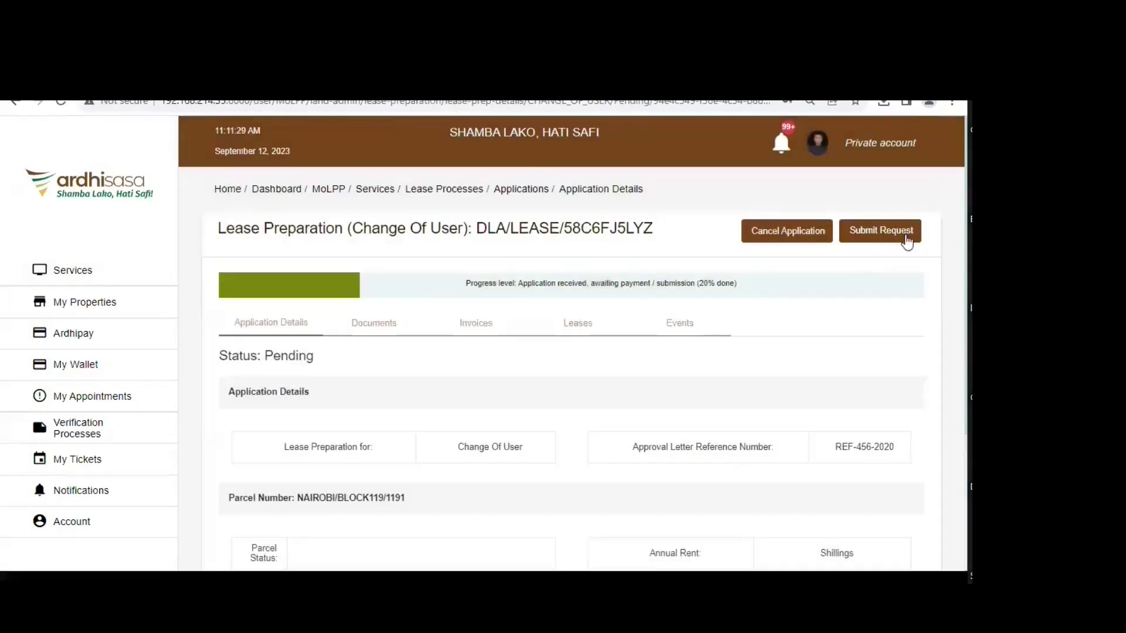
scroll(754, 441, "down", 1)
scroll(754, 441, "up", 1)
left_click(870, 230)
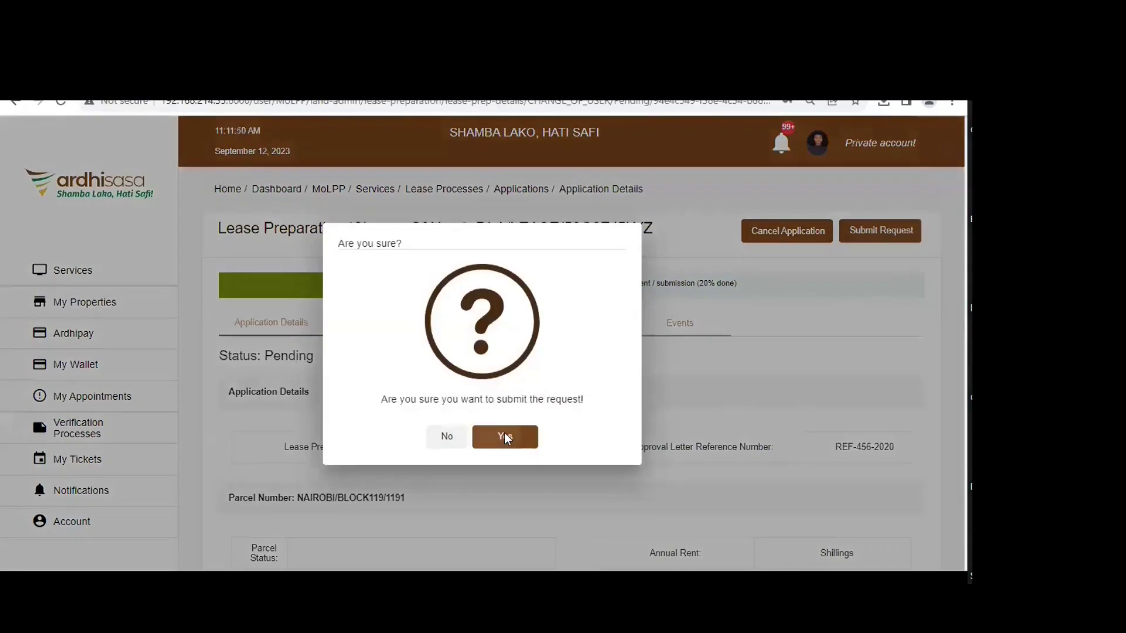
left_click(506, 437)
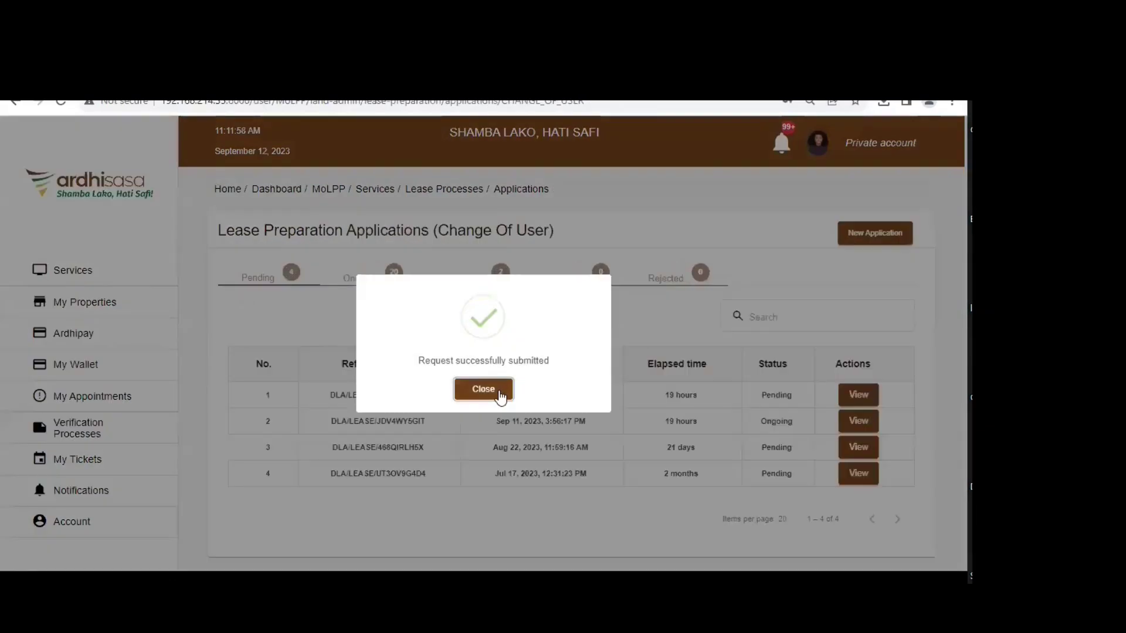
left_click(484, 390)
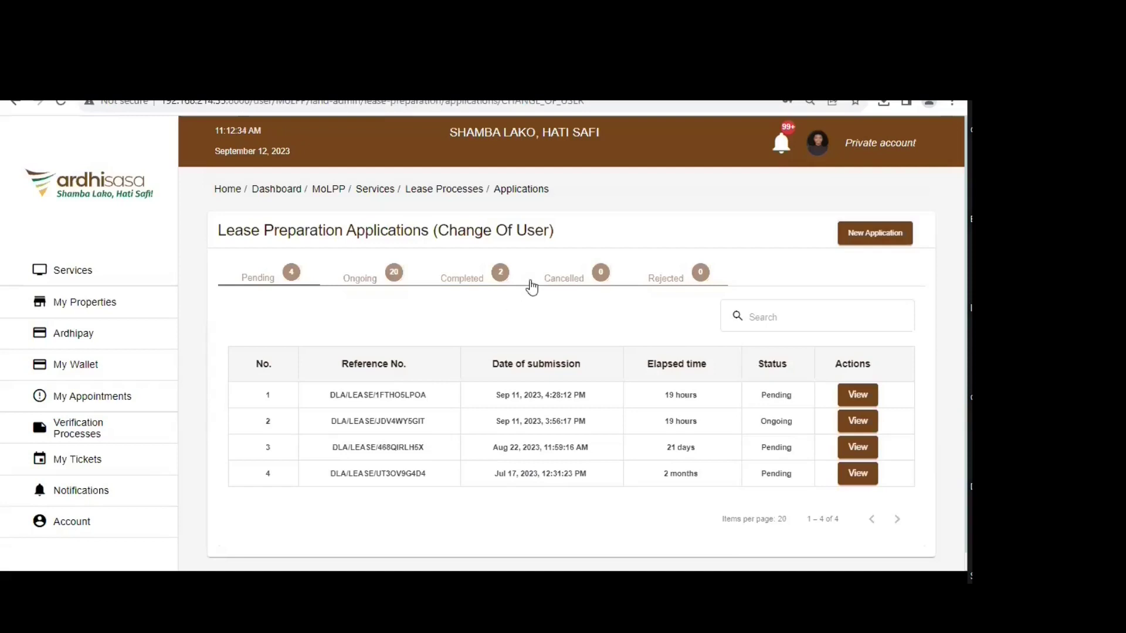
- Switch to the Ongoing tab, where the Sep 12, 2023 11:09 AM submission appears first
left_click(397, 292)
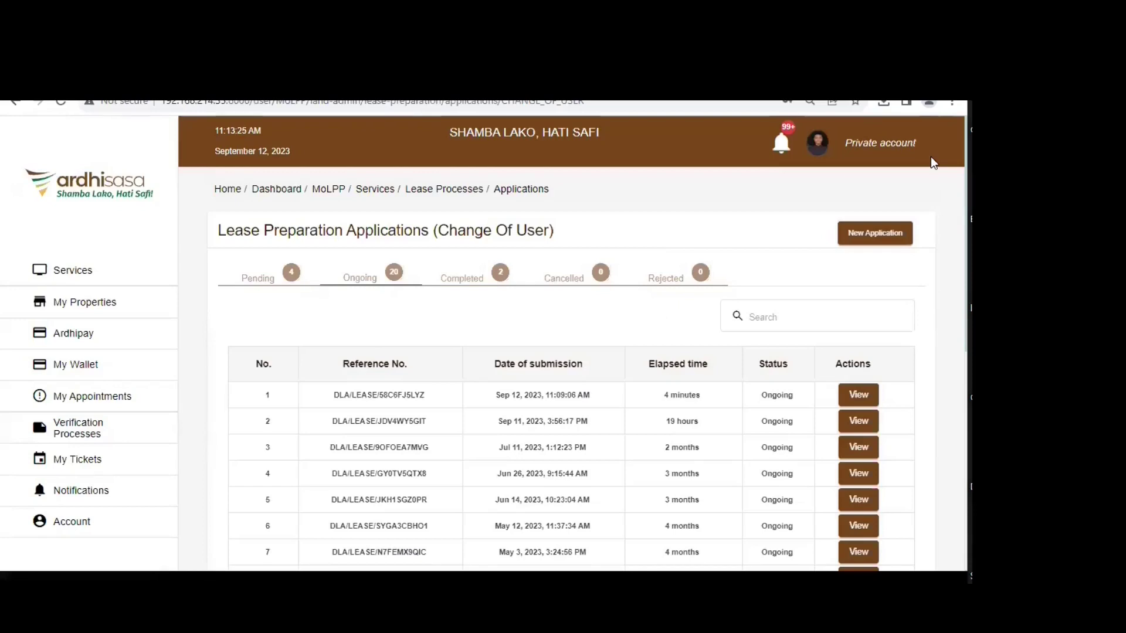
- Start a new Change Of User application with parcel number 116, then skip ahead to Documents
left_click(875, 232)
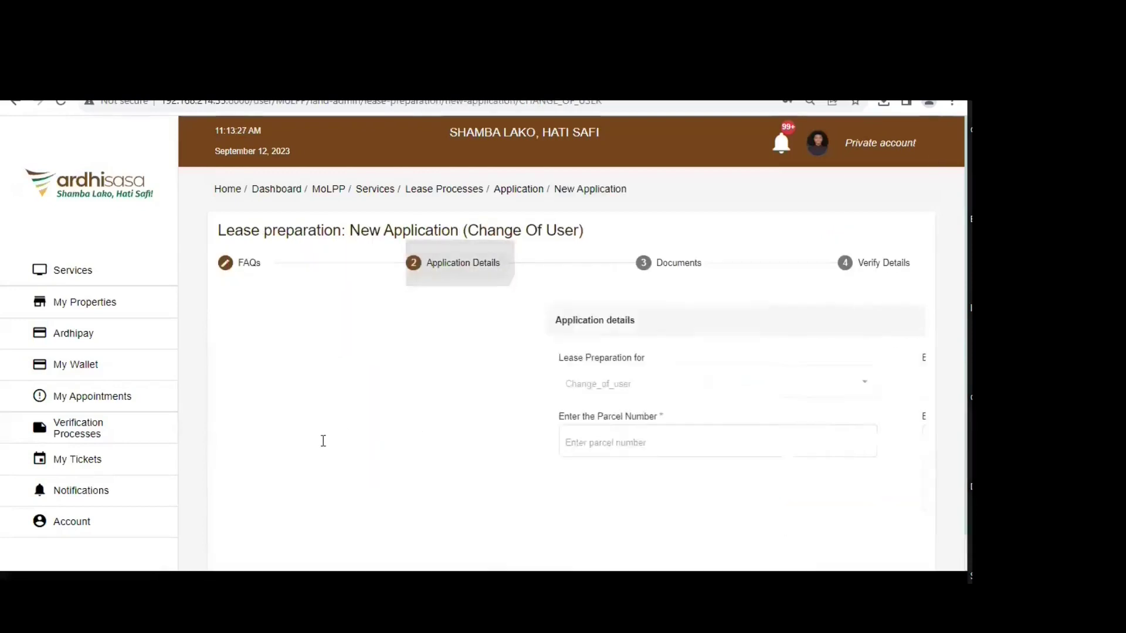
left_click(384, 432)
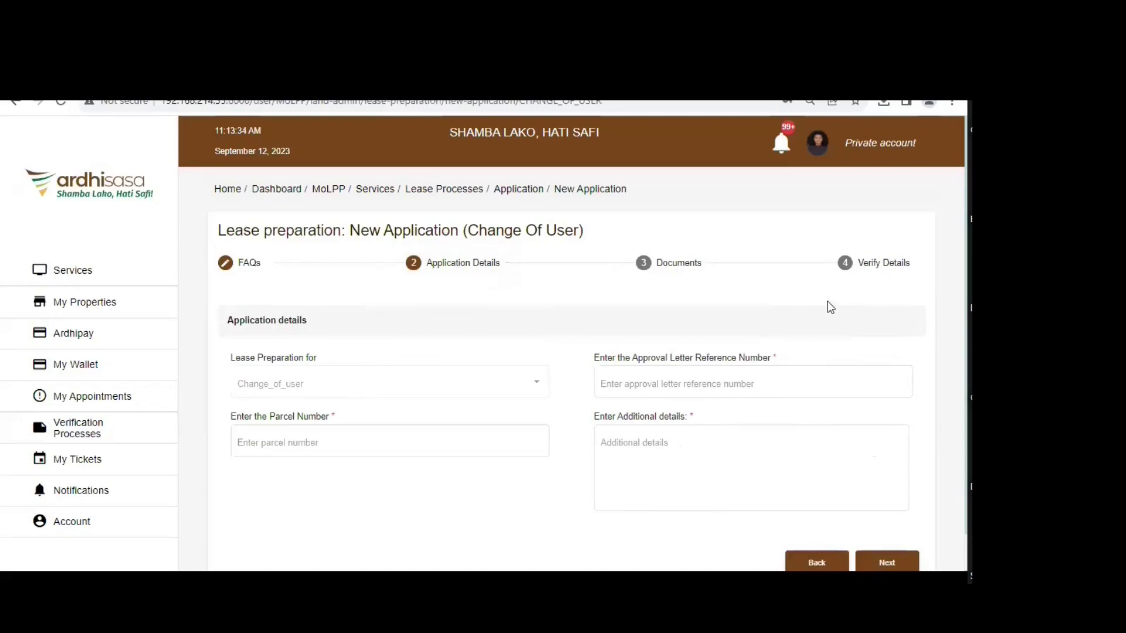
left_click(289, 441)
type("116")
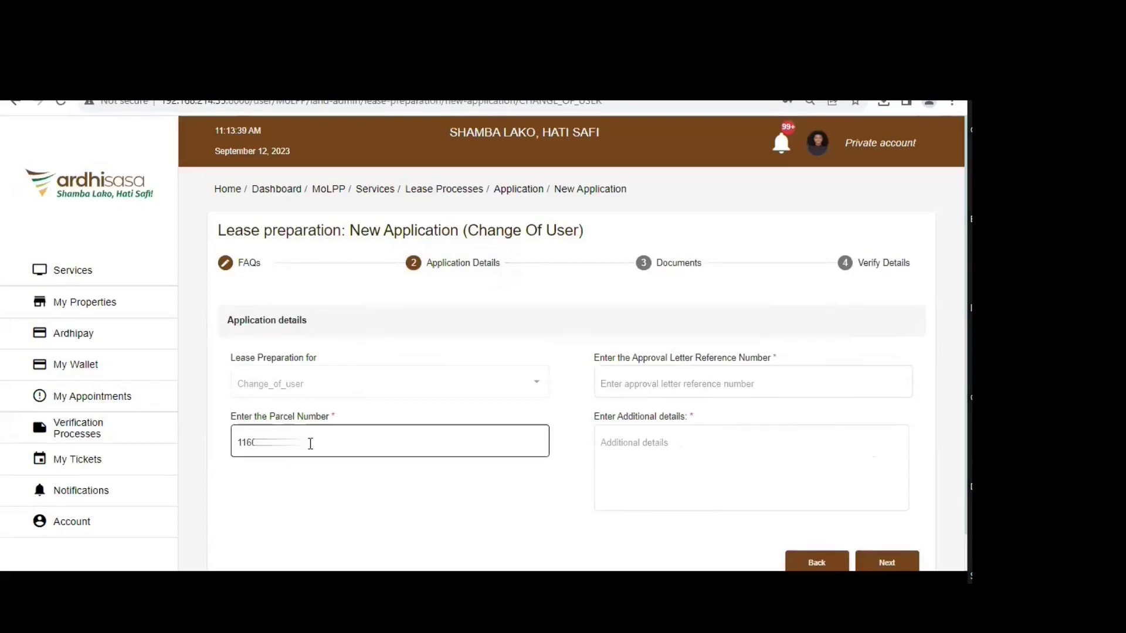
left_click(734, 386)
left_click(688, 461)
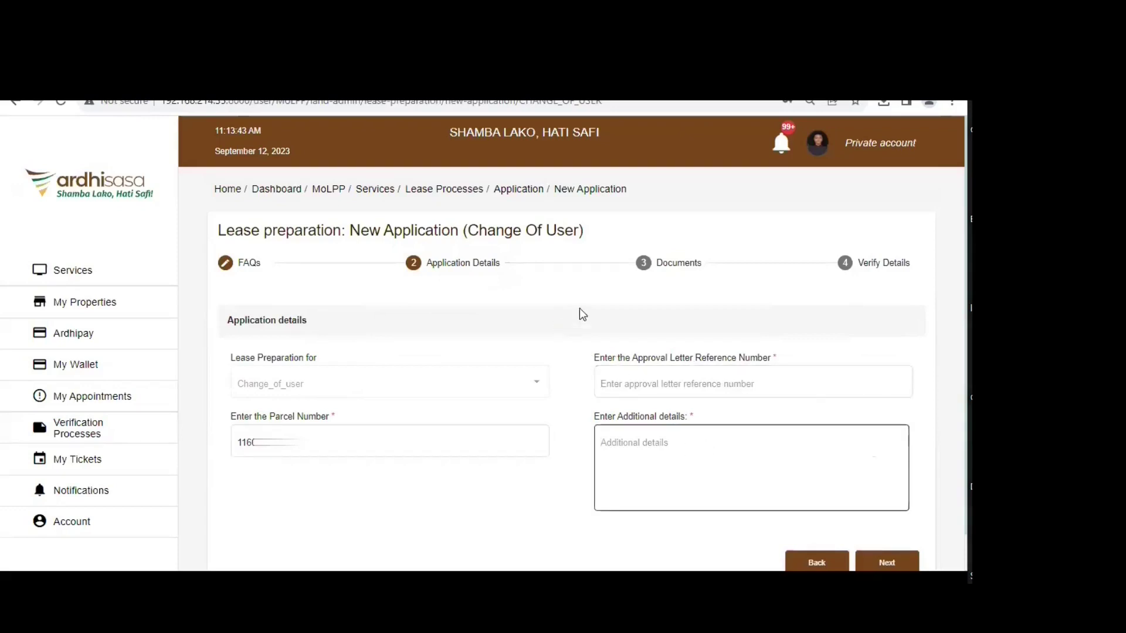
left_click(697, 262)
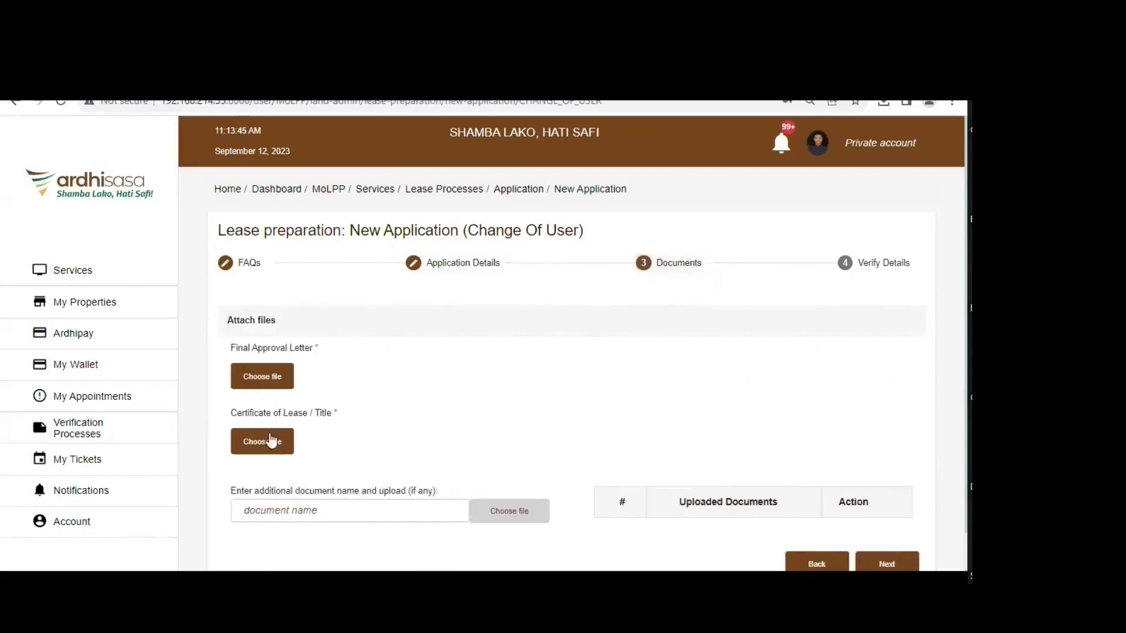
- Go back to Application Details, where parcel 1160/502 is filled in
left_click(441, 269)
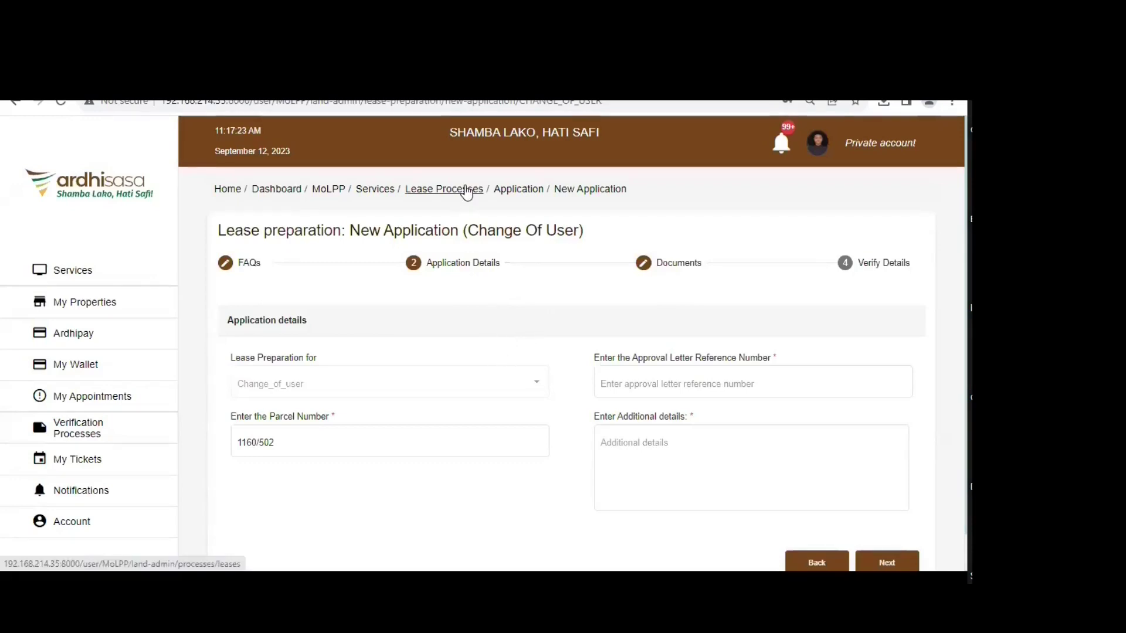
- Leave the form for the Change Of User applications list showing five pending applications
left_click(287, 378)
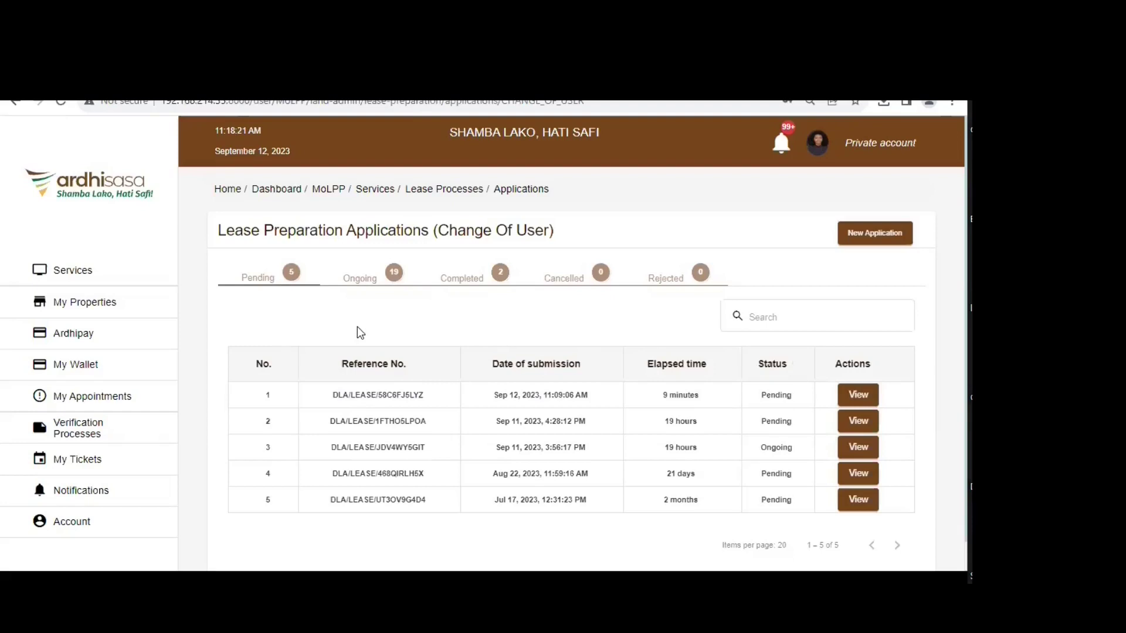
left_click(255, 284)
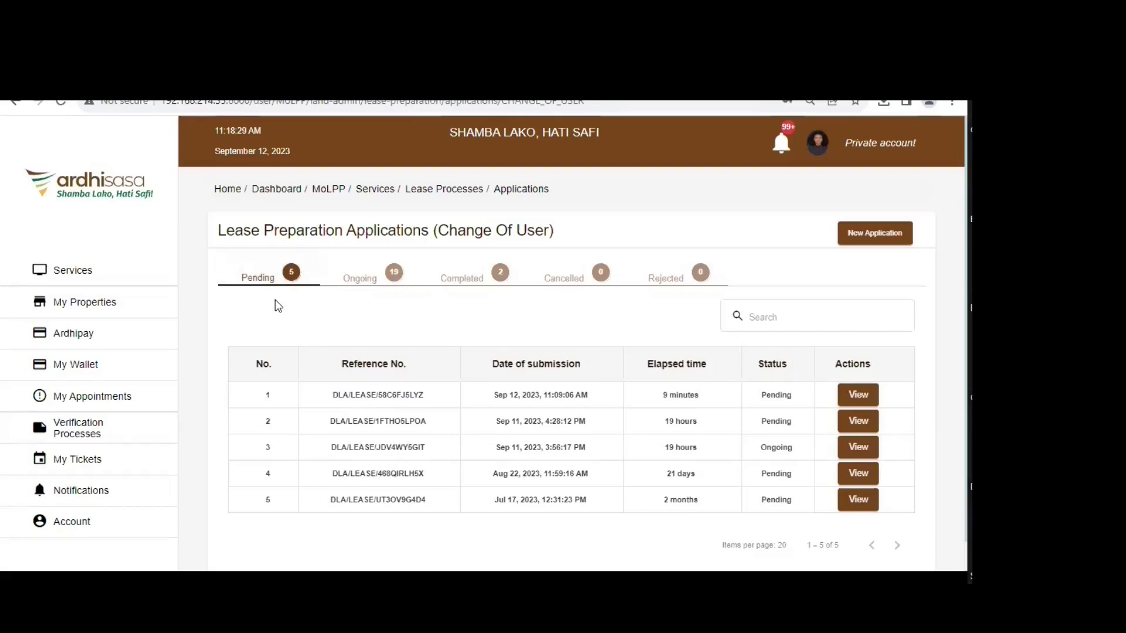
left_click(367, 280)
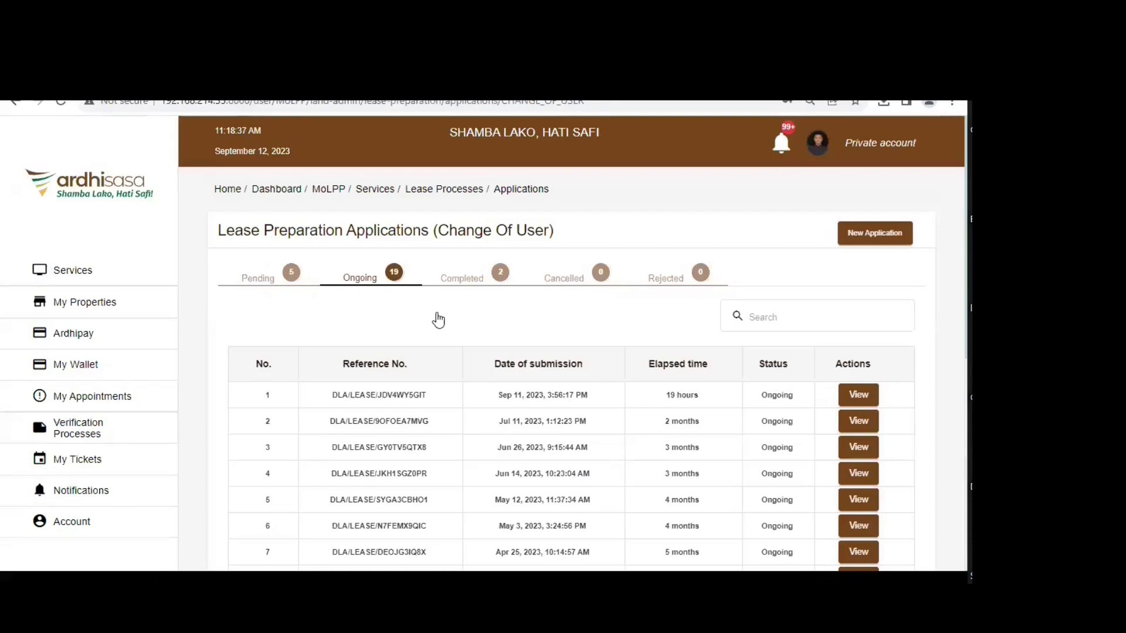
left_click(459, 283)
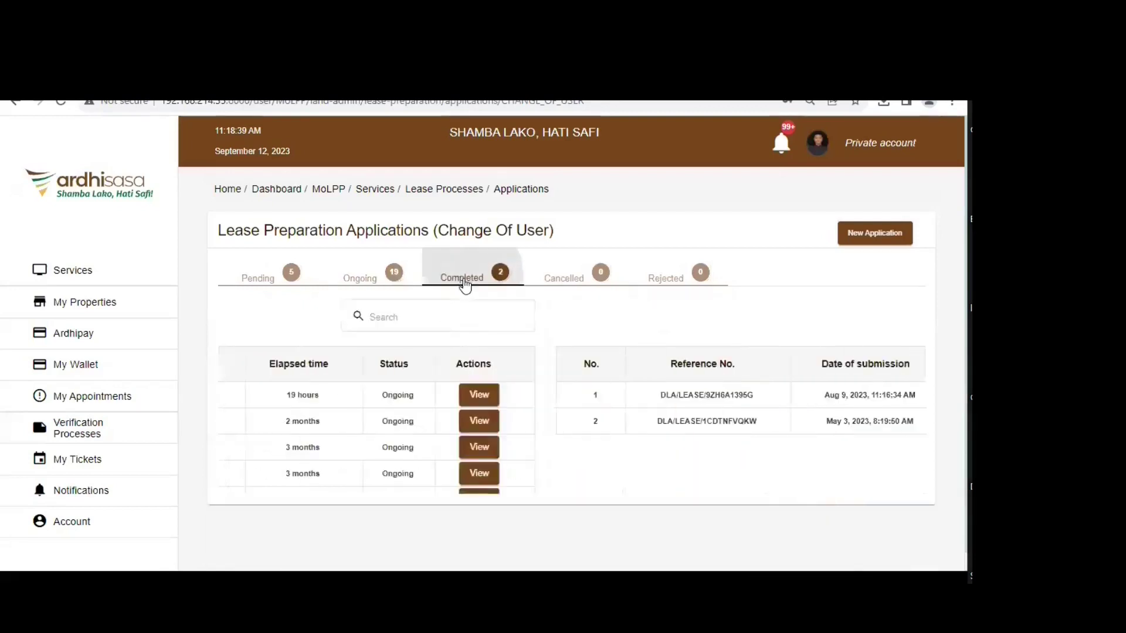
left_click(582, 278)
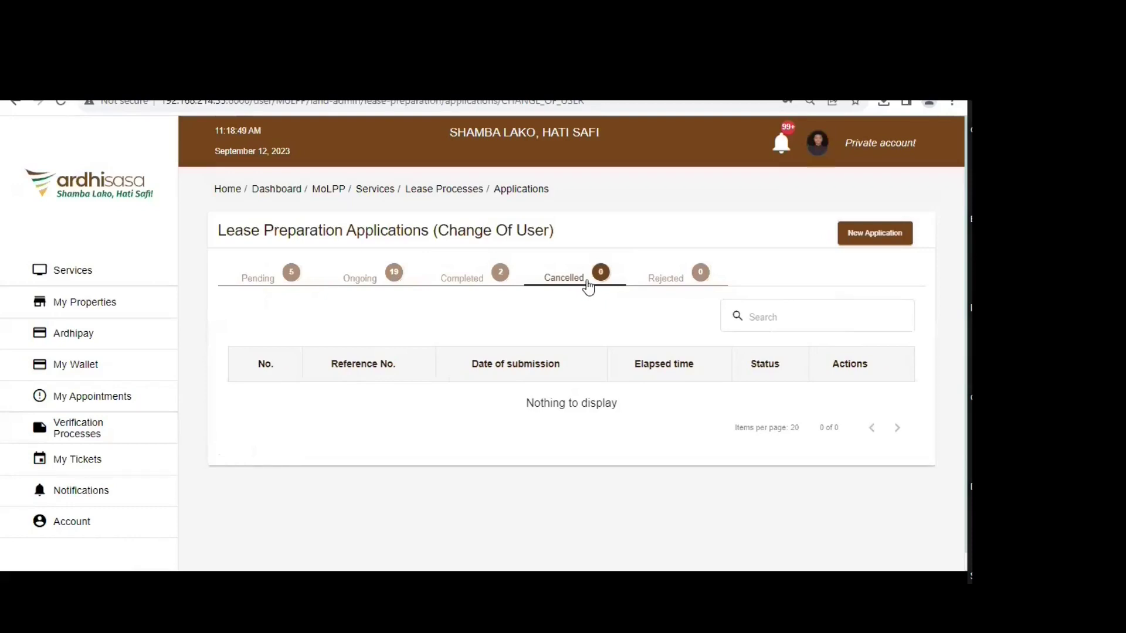
left_click(669, 280)
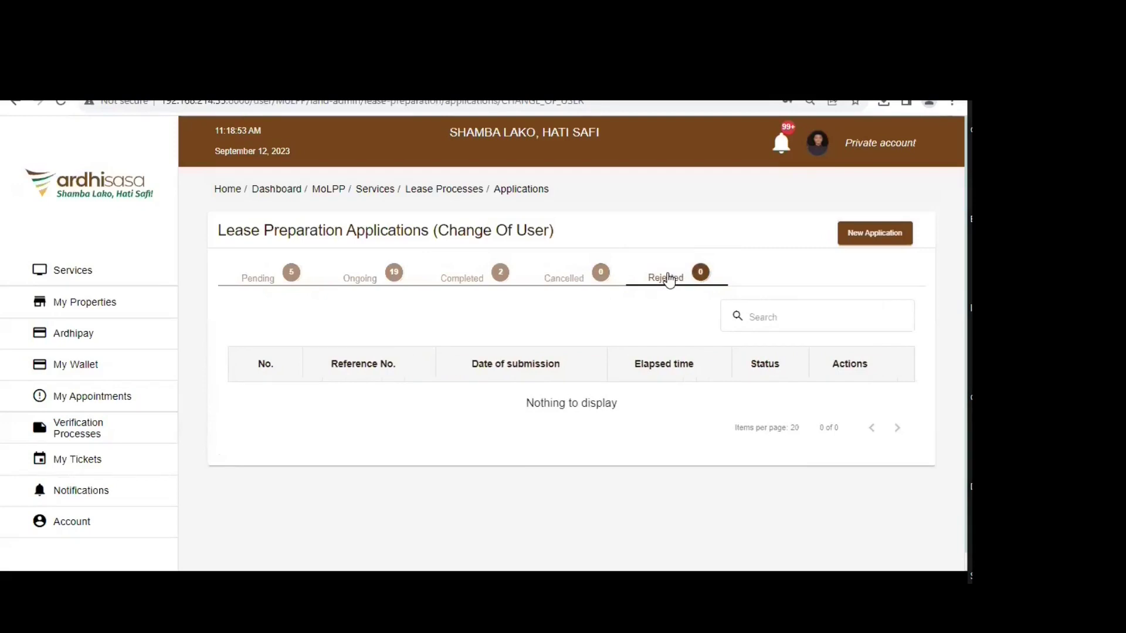
left_click(258, 279)
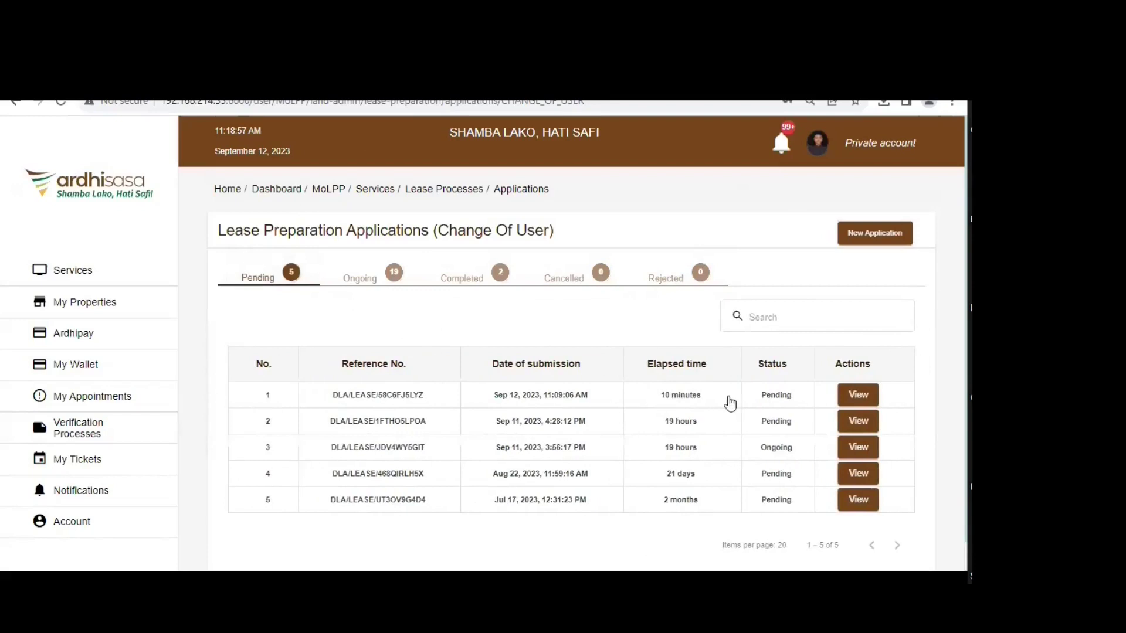
left_click(860, 397)
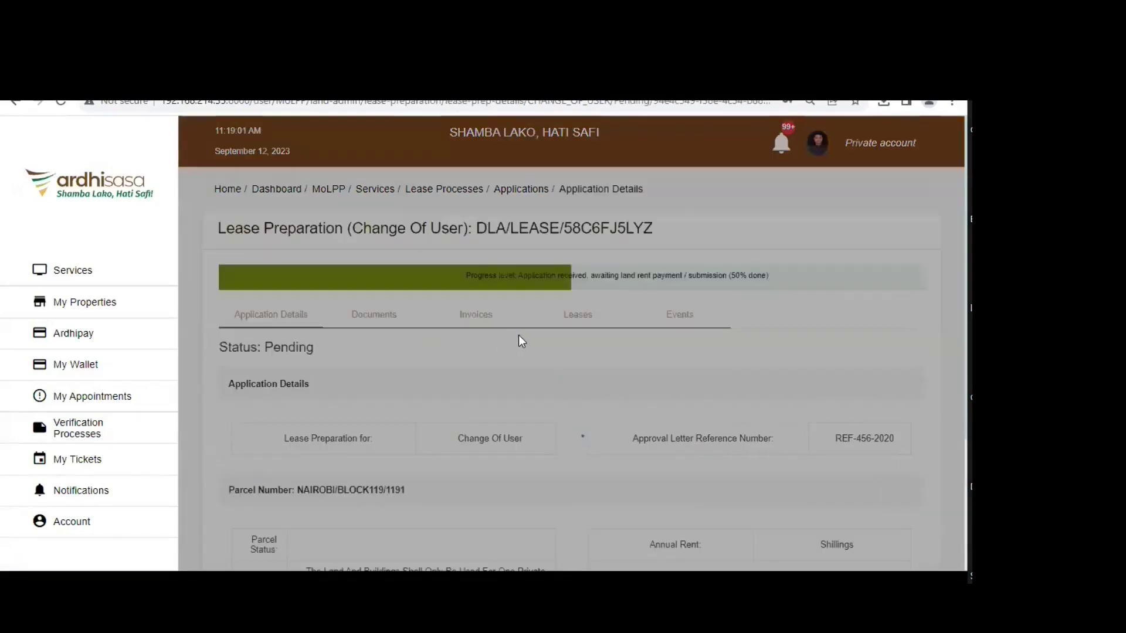
scroll(520, 339, "down", 3)
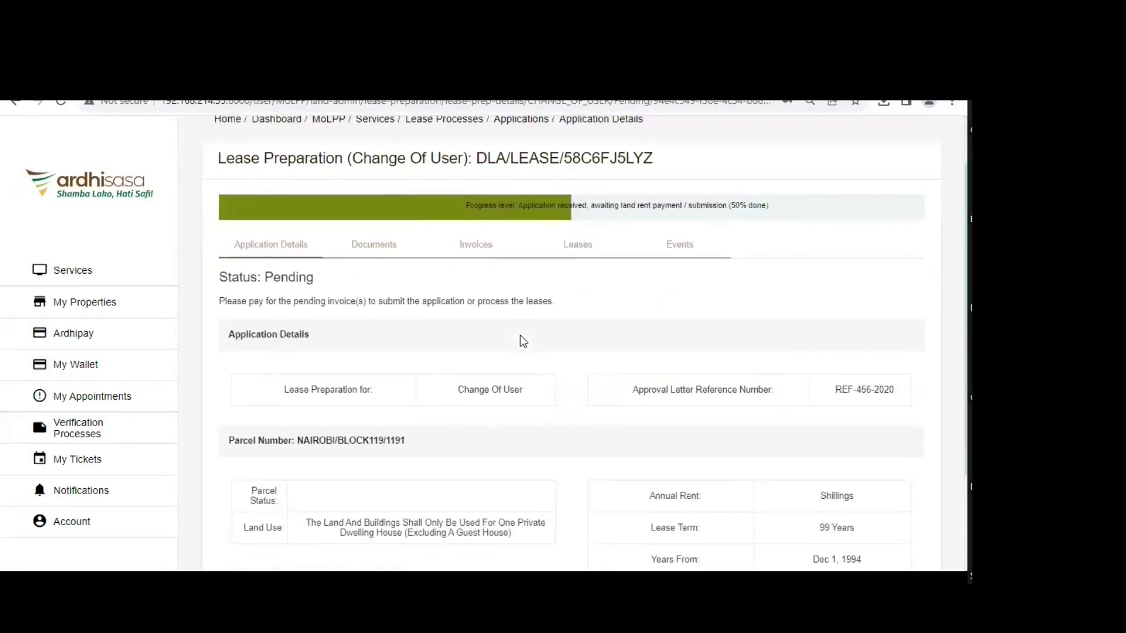
scroll(274, 254, "up", 1)
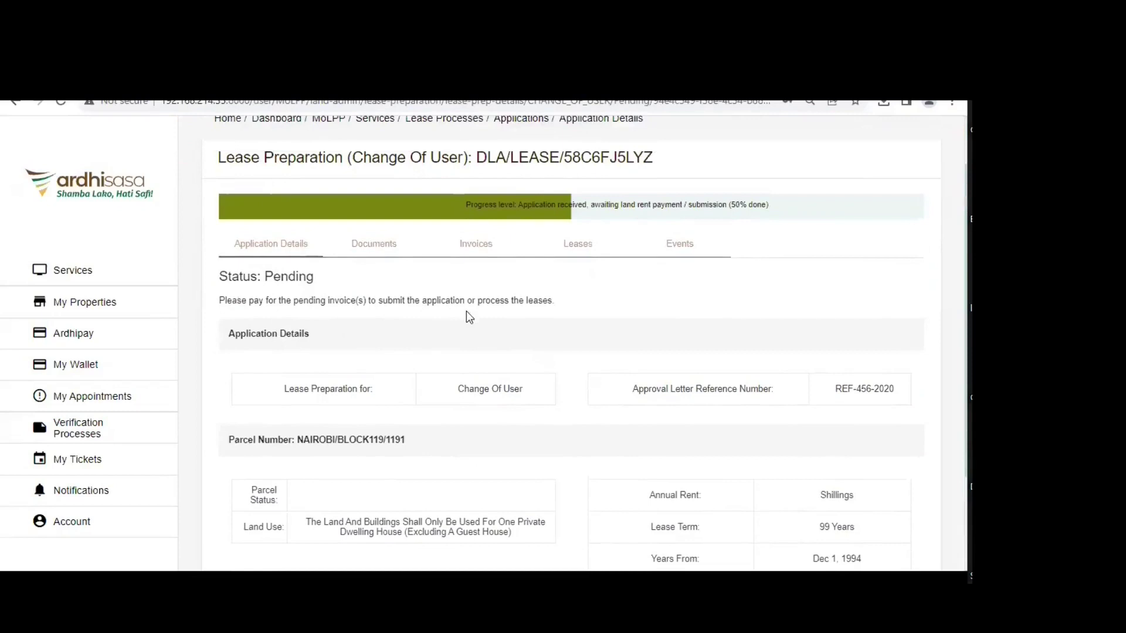
scroll(502, 356, "up", 1)
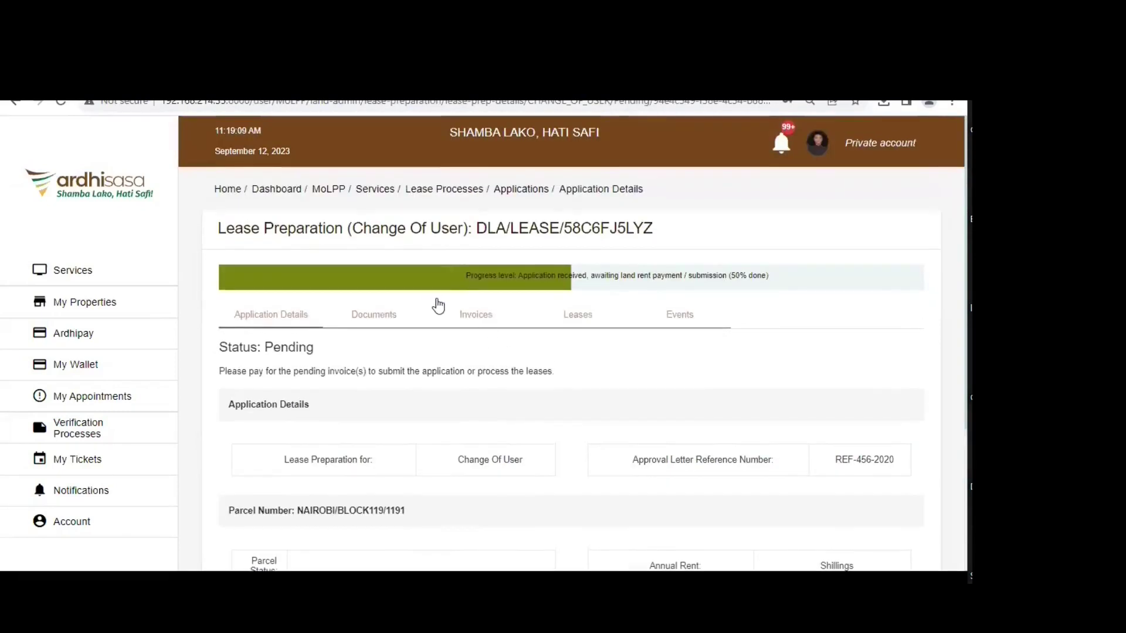
- Review the unread notifications, reloading the page to see the new invoice alert
left_click(781, 143)
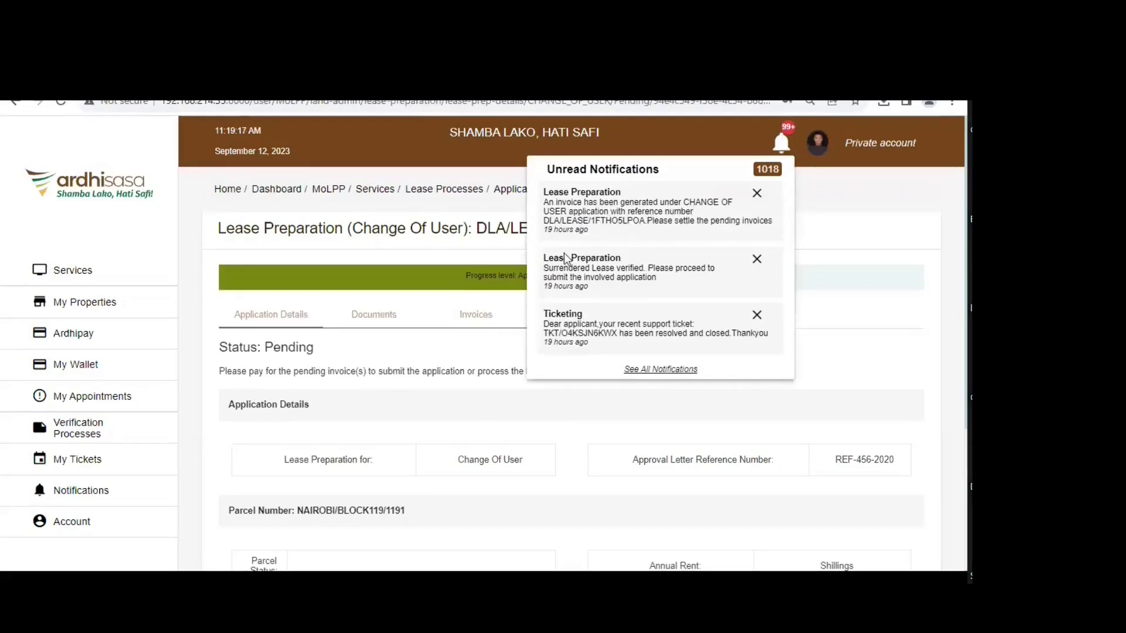
scroll(638, 284, "down", 1)
scroll(638, 284, "up", 1)
left_click(61, 101)
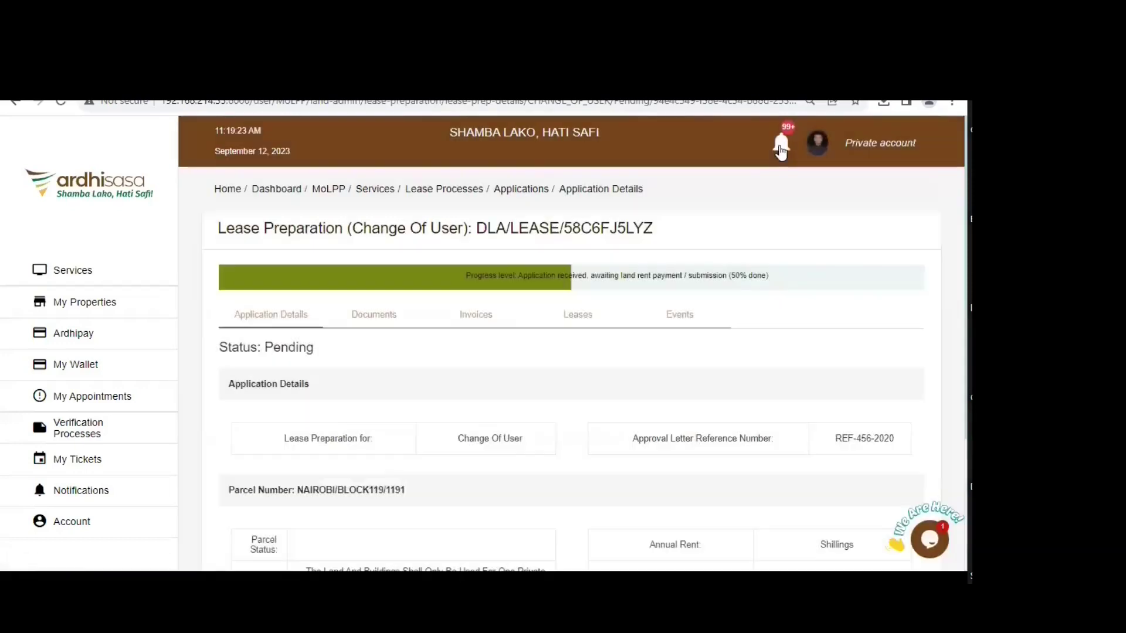
left_click(780, 144)
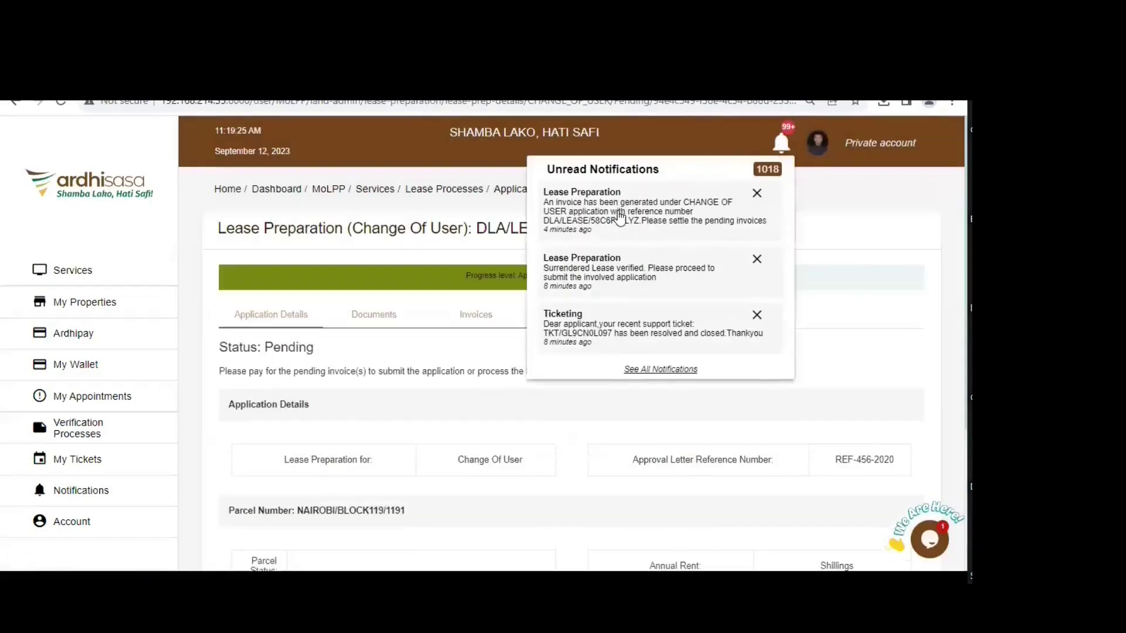
left_click(844, 234)
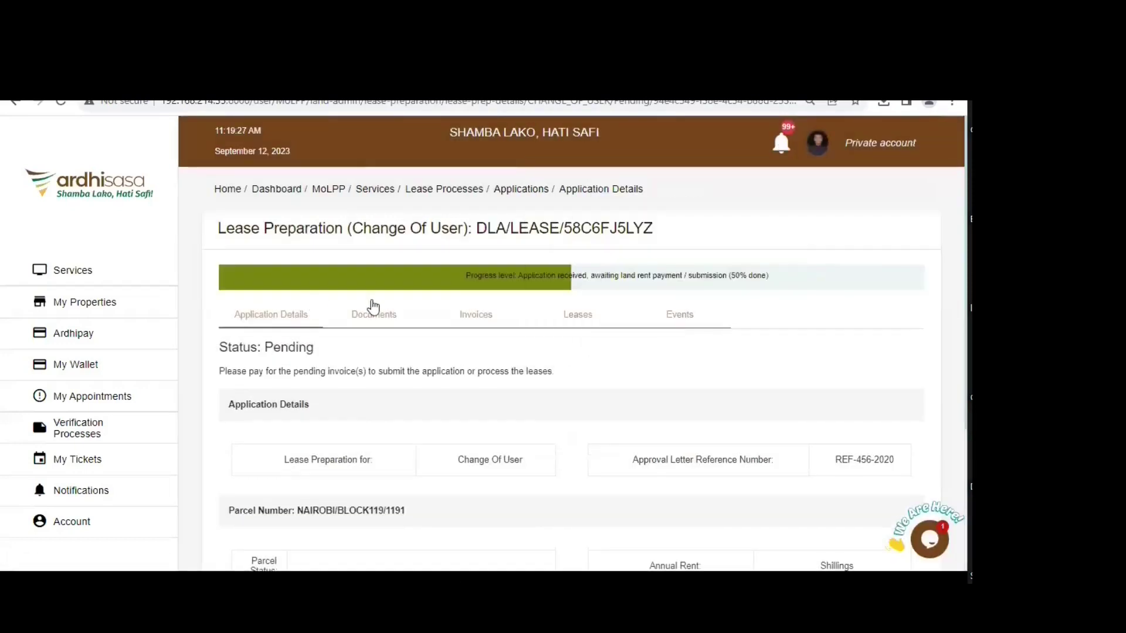
- Open the invoice for the pending Ksh 1,900.00 New Grant Fees from the application's invoices
left_click(381, 319)
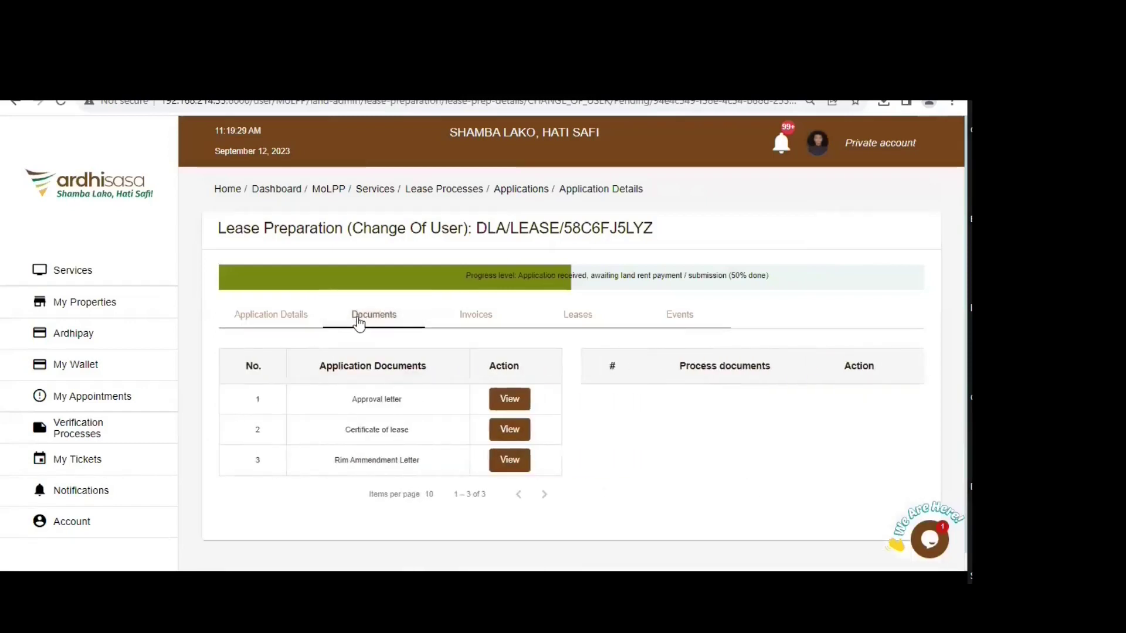
left_click(487, 319)
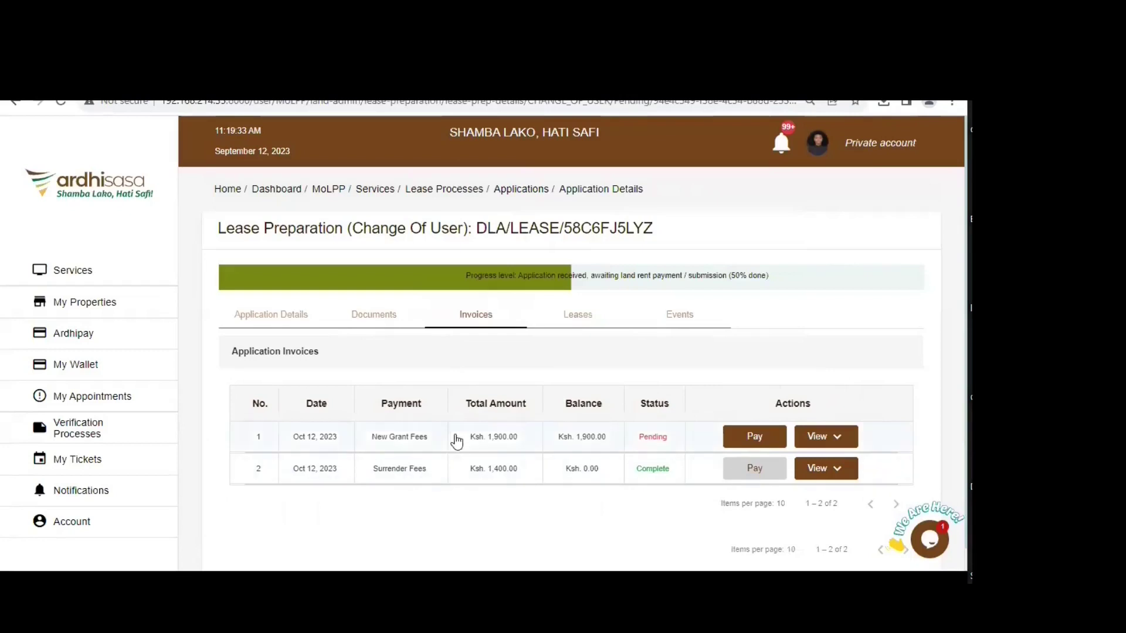
scroll(452, 439, "down", 1)
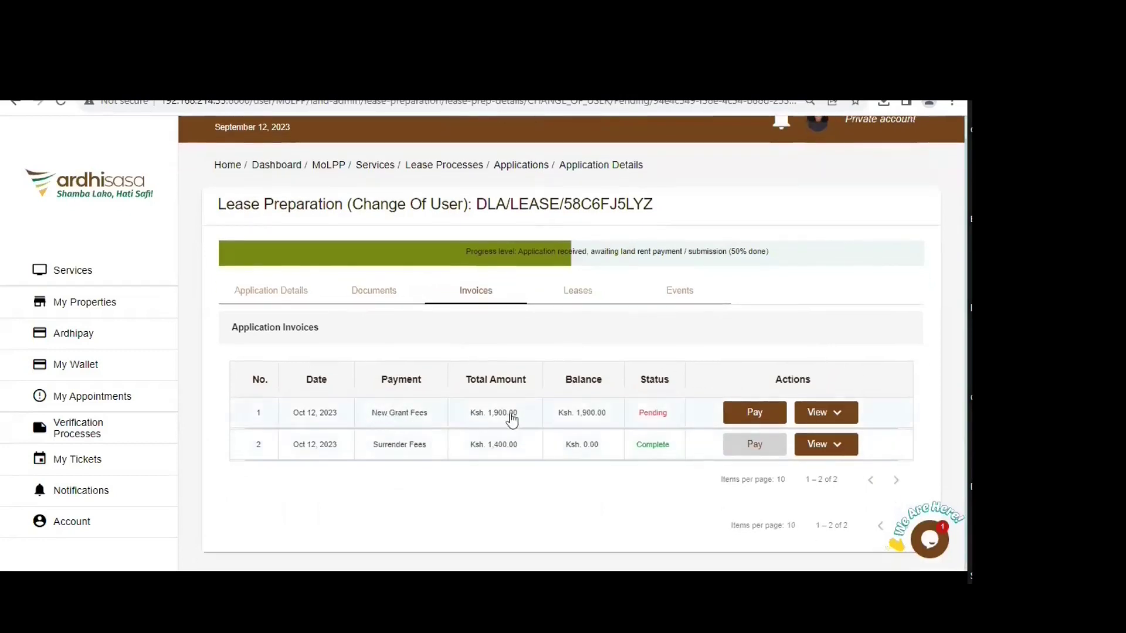
left_click(812, 413)
left_click(815, 441)
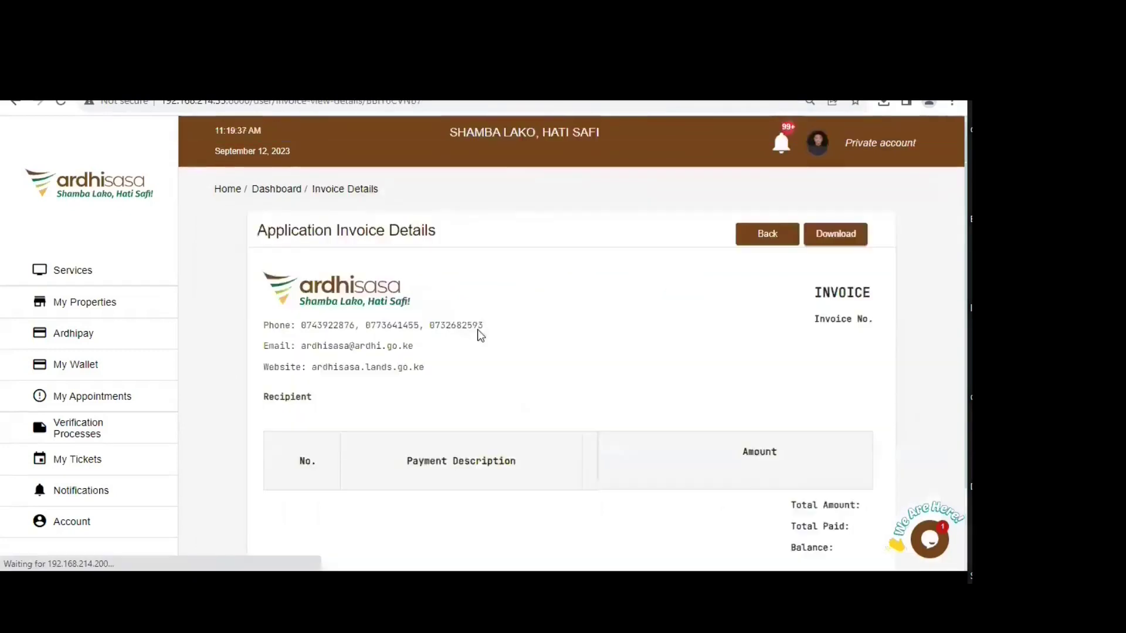
scroll(470, 293, "down", 5)
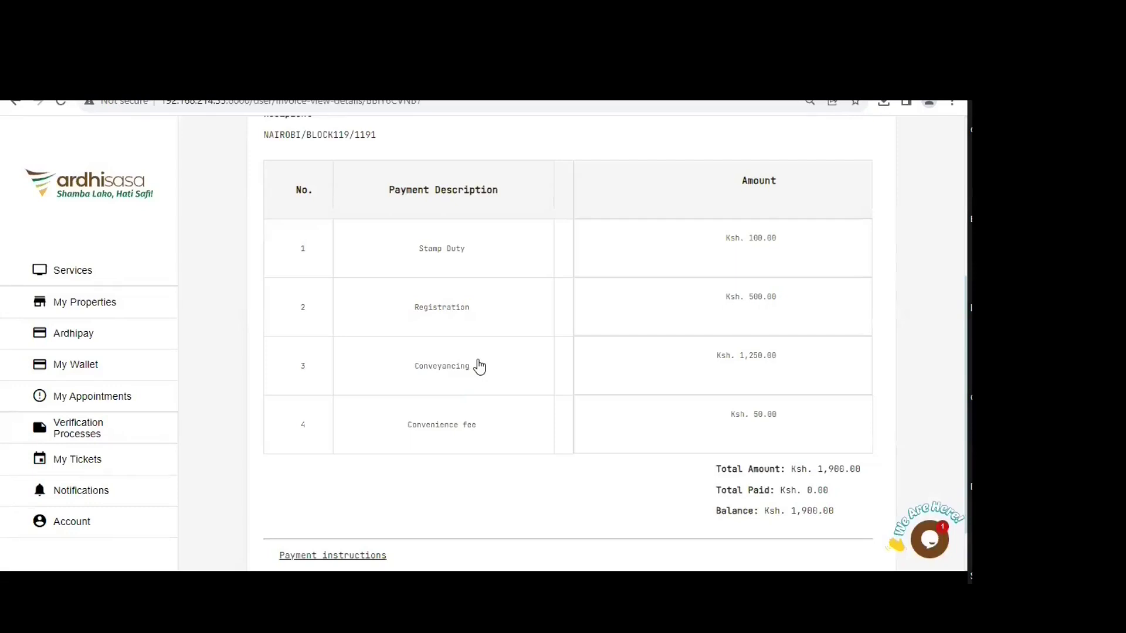
- Return to the application's invoice list with New Grant Fees pending and Surrender Fees complete
scroll(720, 377, "up", 4)
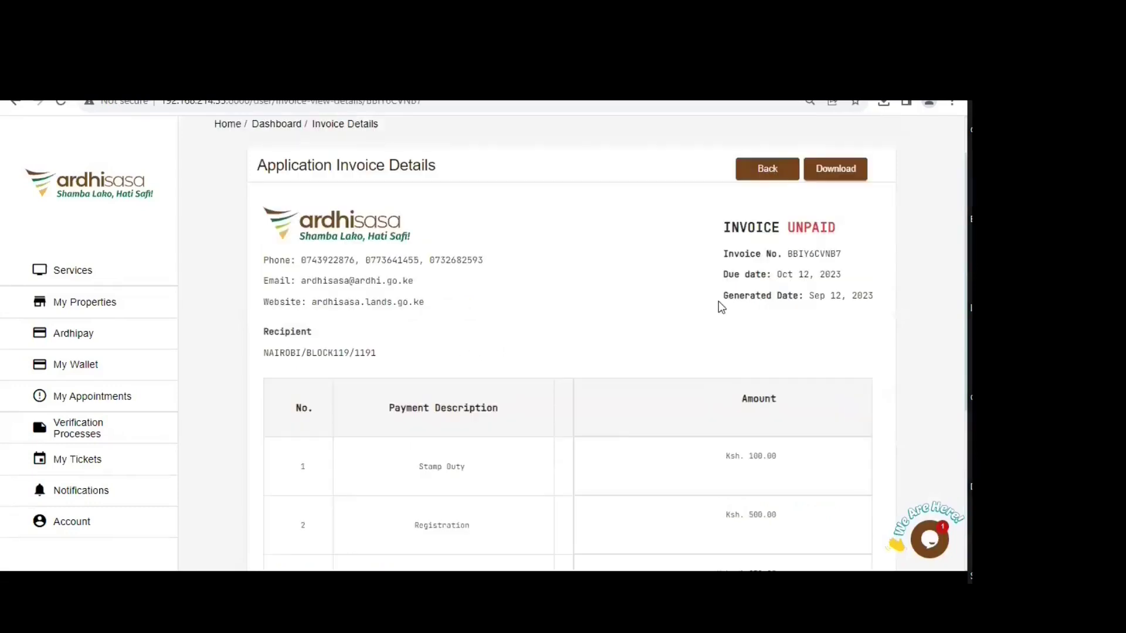
left_click(749, 171)
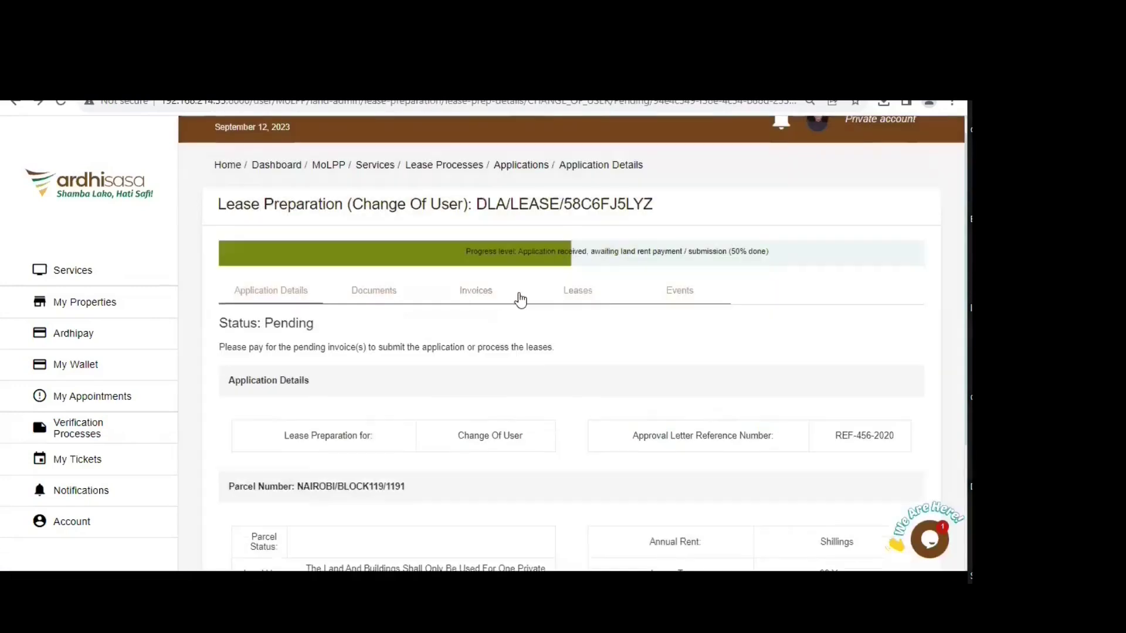
left_click(519, 299)
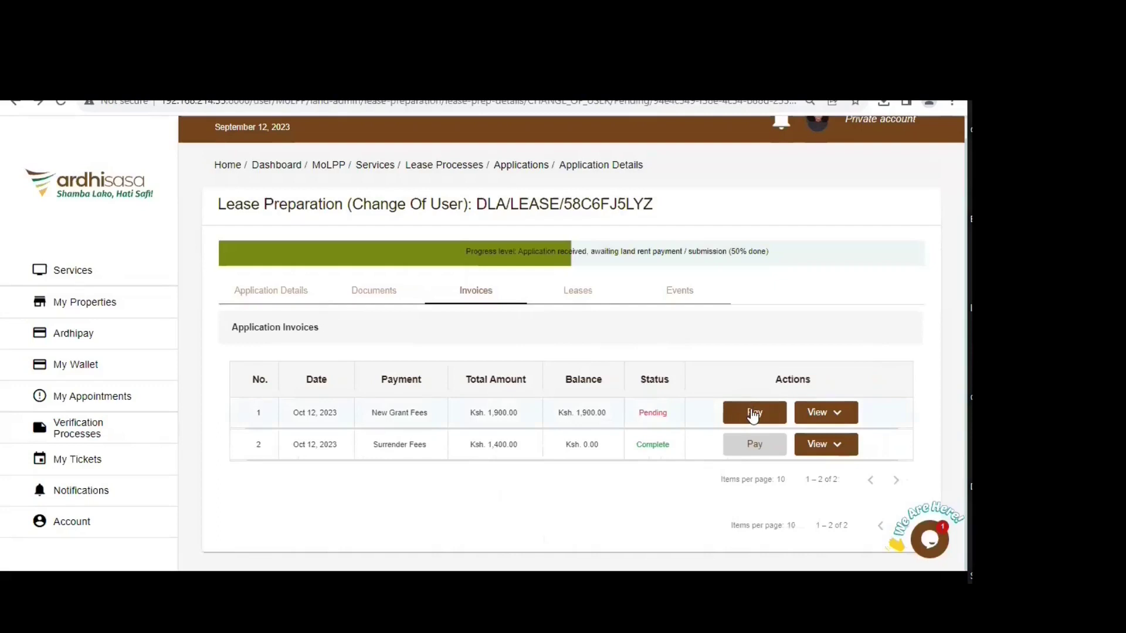
- Pay the Ksh 1,900.00 New Grant Fees invoice using Mock Payments
left_click(754, 414)
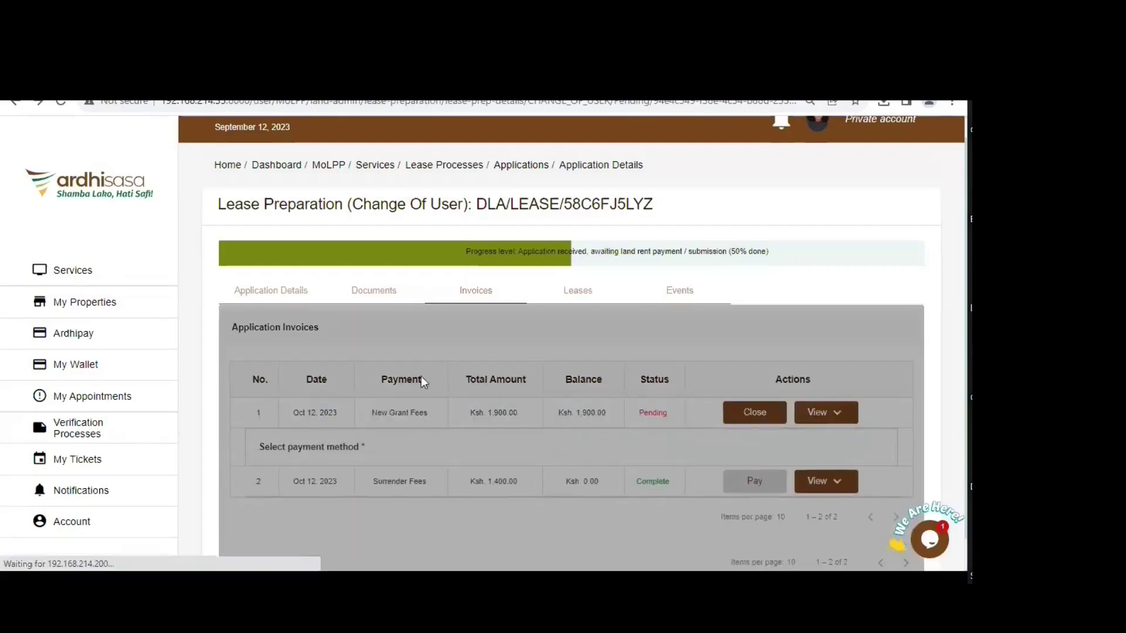
scroll(403, 384, "down", 2)
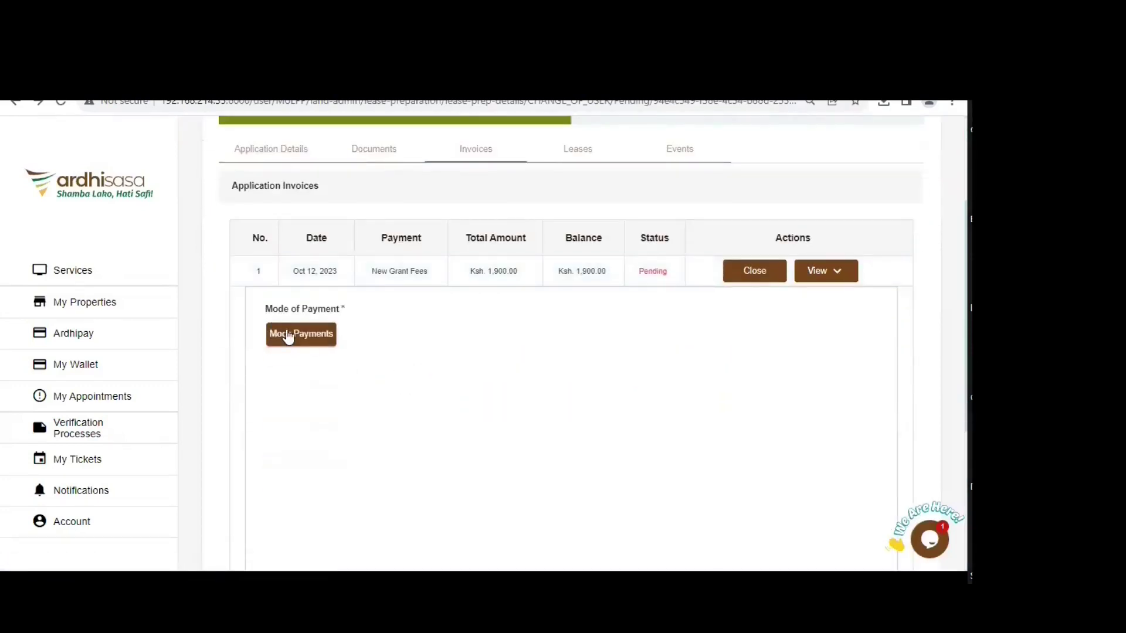
left_click(304, 336)
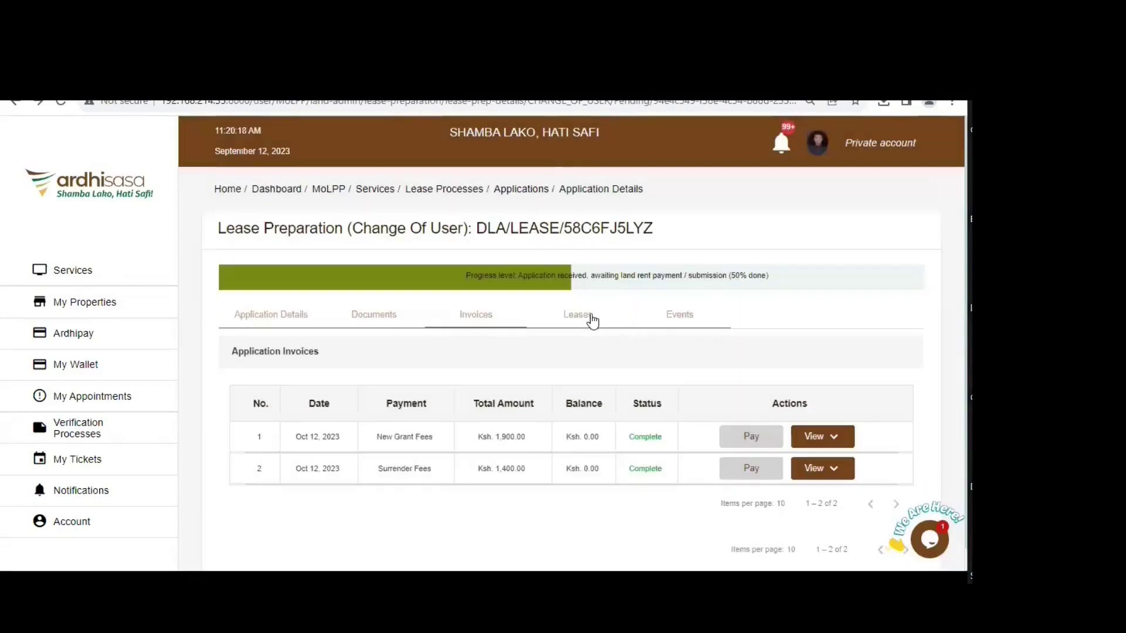
- Show the application's leases, with payment Complete and lease status Pending
left_click(574, 321)
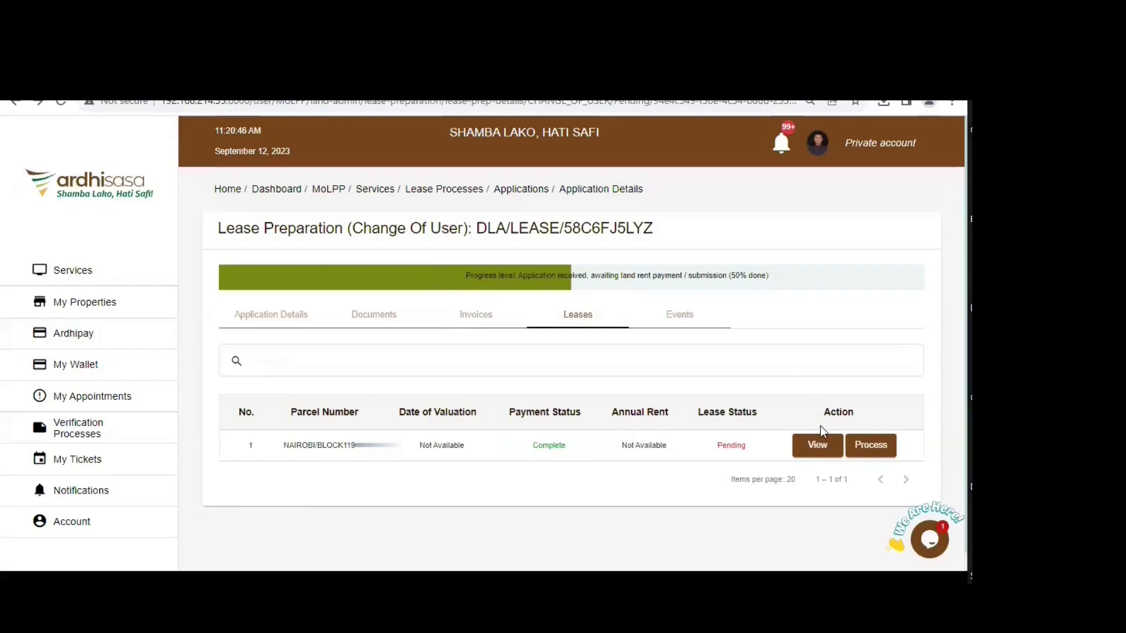
- Open the Change_of_user child lease and bring up its Beneficiary Details form
left_click(816, 448)
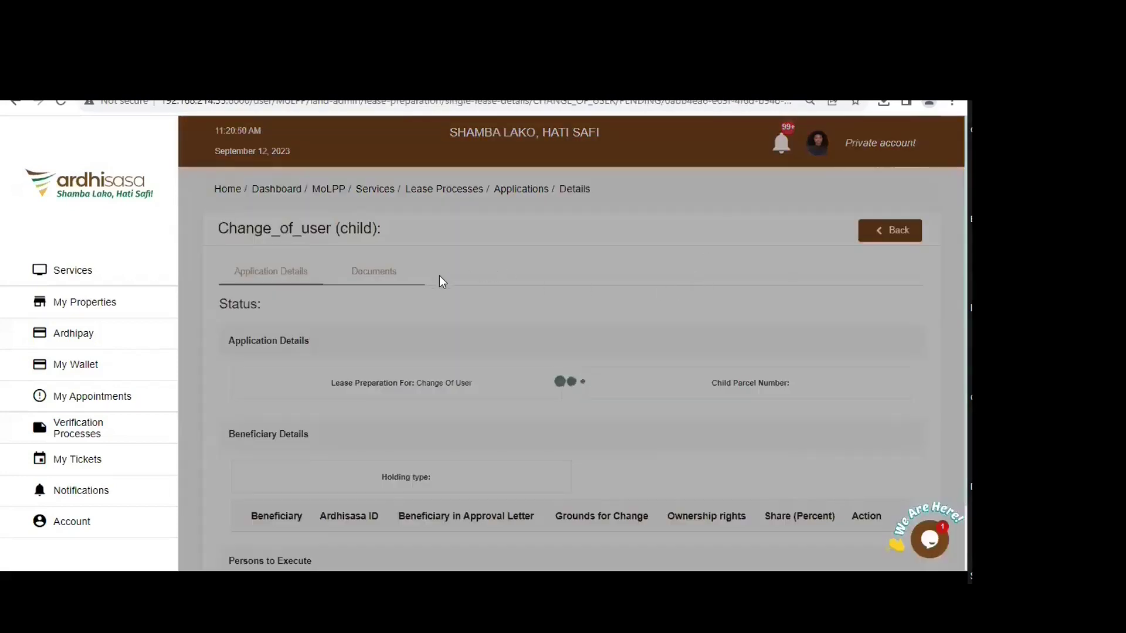
scroll(367, 381, "down", 3)
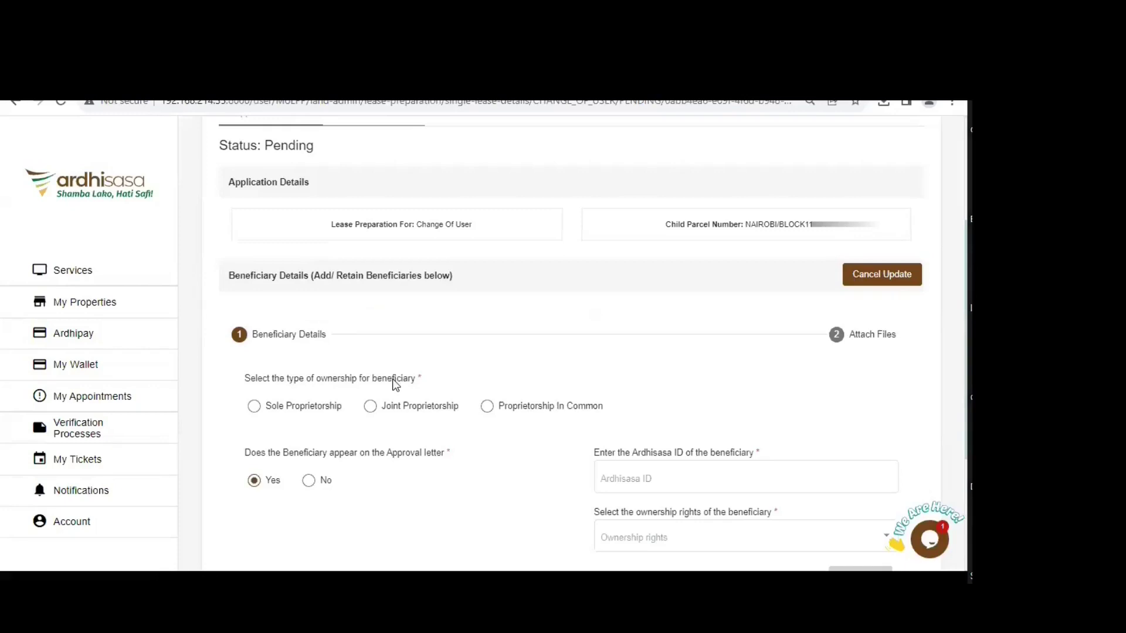
- Choose Sole Proprietorship ownership and mark the beneficiary as appearing on the approval letter
left_click(255, 407)
scroll(632, 375, "down", 2)
left_click(668, 344)
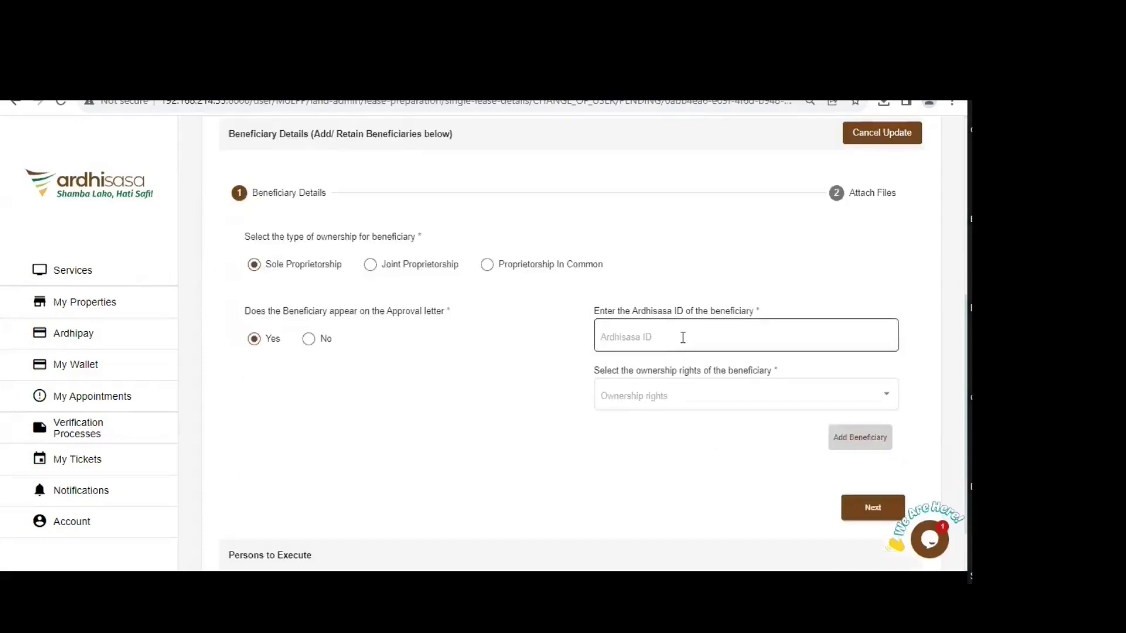
left_click(371, 372)
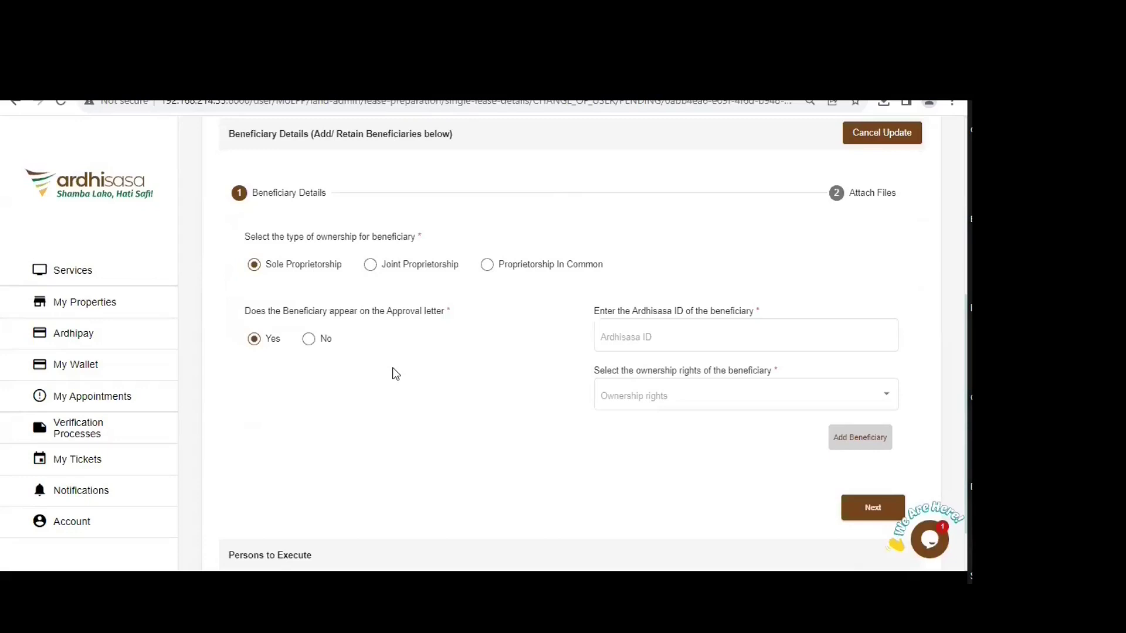
left_click(306, 347)
left_click(313, 404)
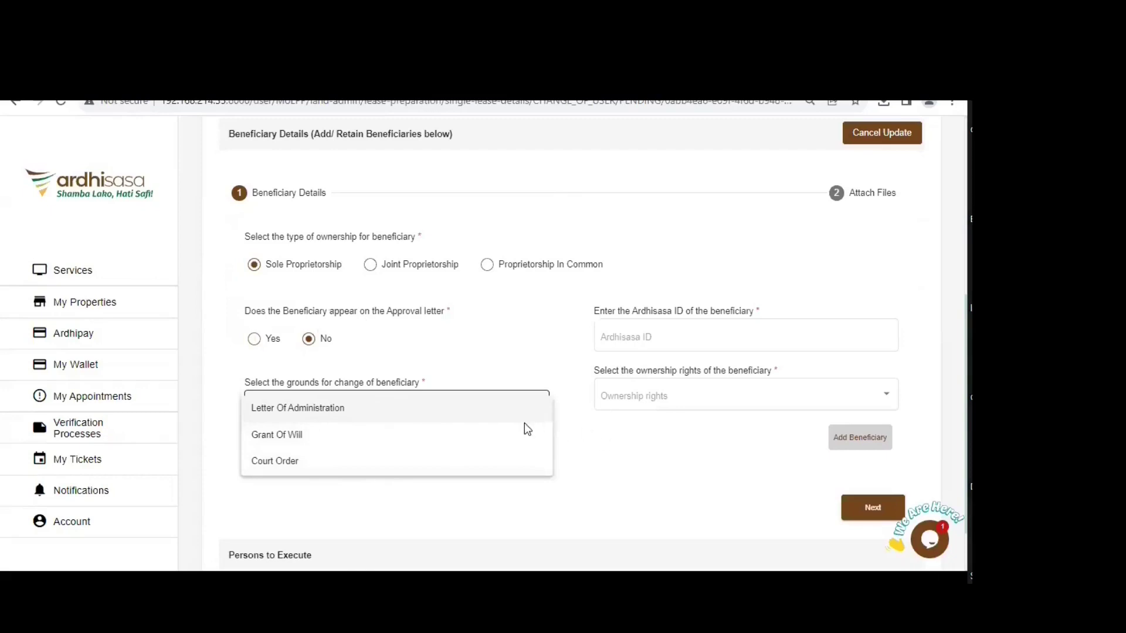
left_click(664, 322)
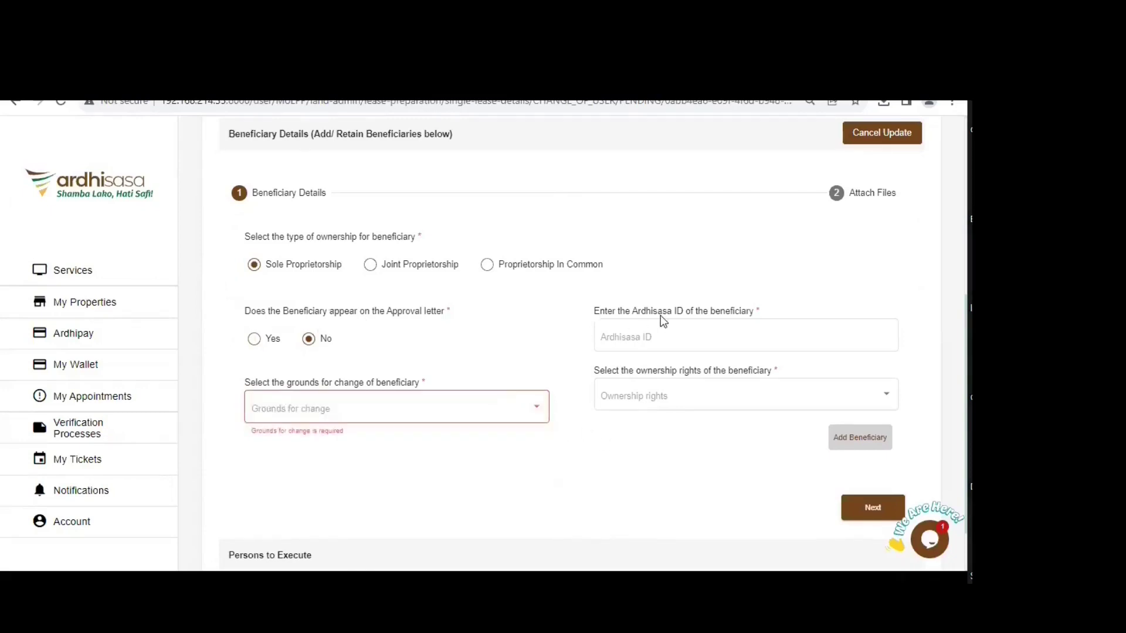
left_click(326, 406)
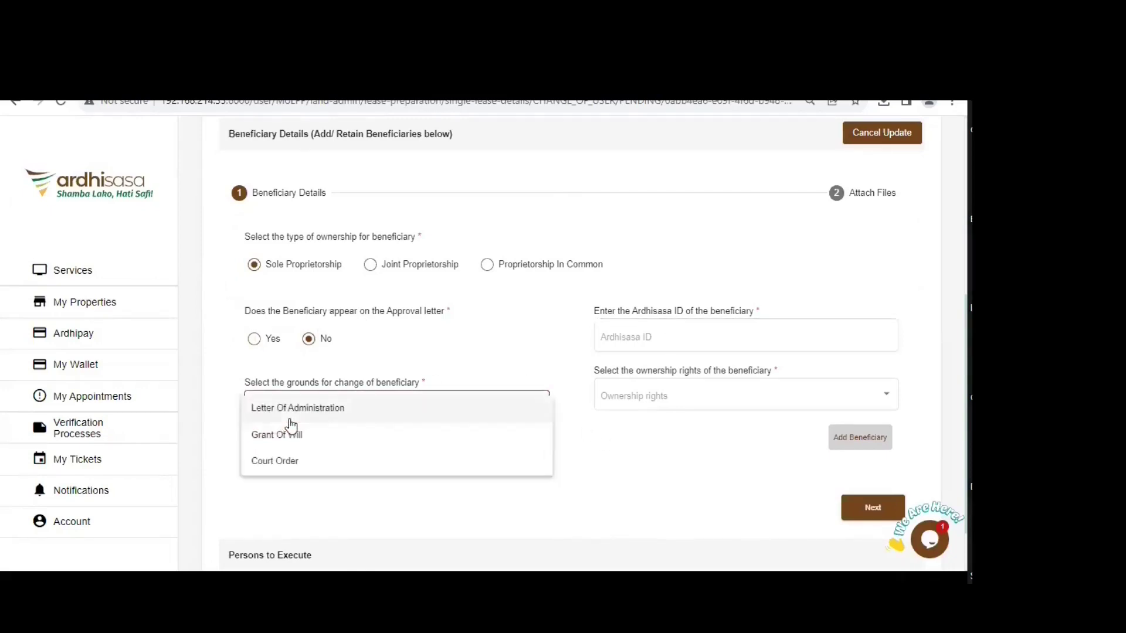
left_click(255, 341)
left_click(255, 340)
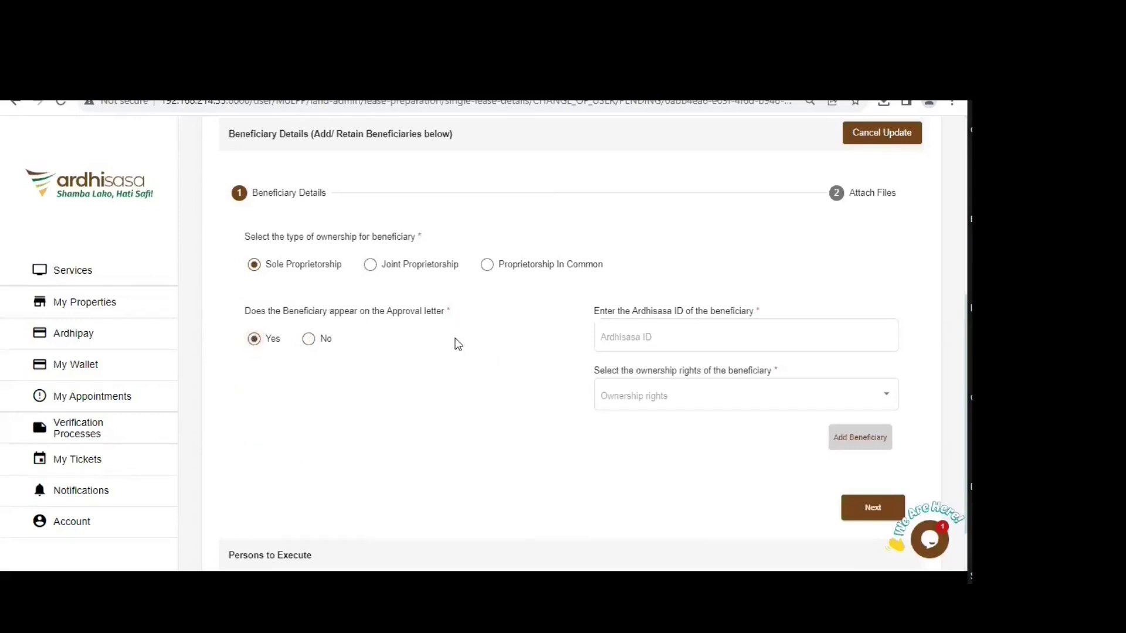
- Paste the beneficiary's Ardhisasa ID, assign Proprietor ownership rights, and continue to Attach Files
left_click(622, 337)
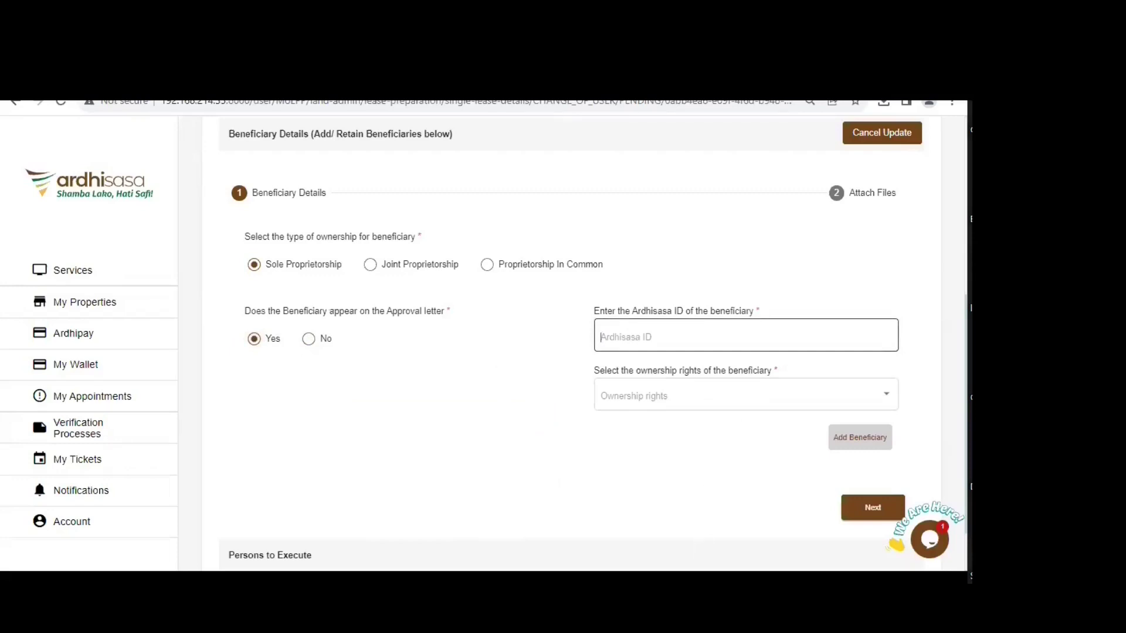
left_click(457, 339)
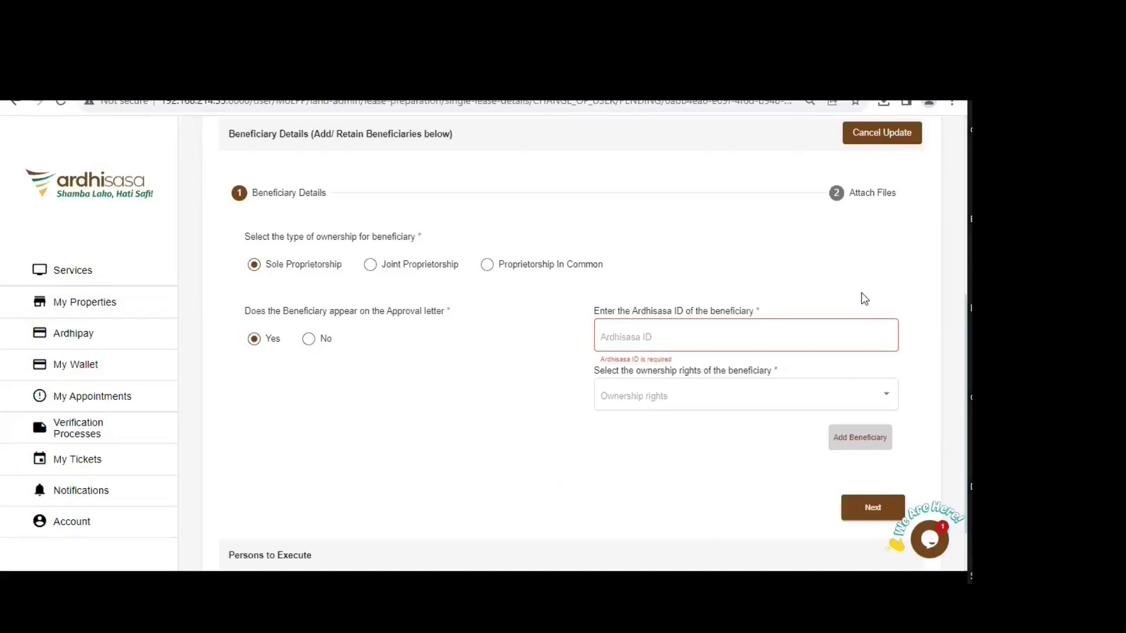
left_click(649, 339)
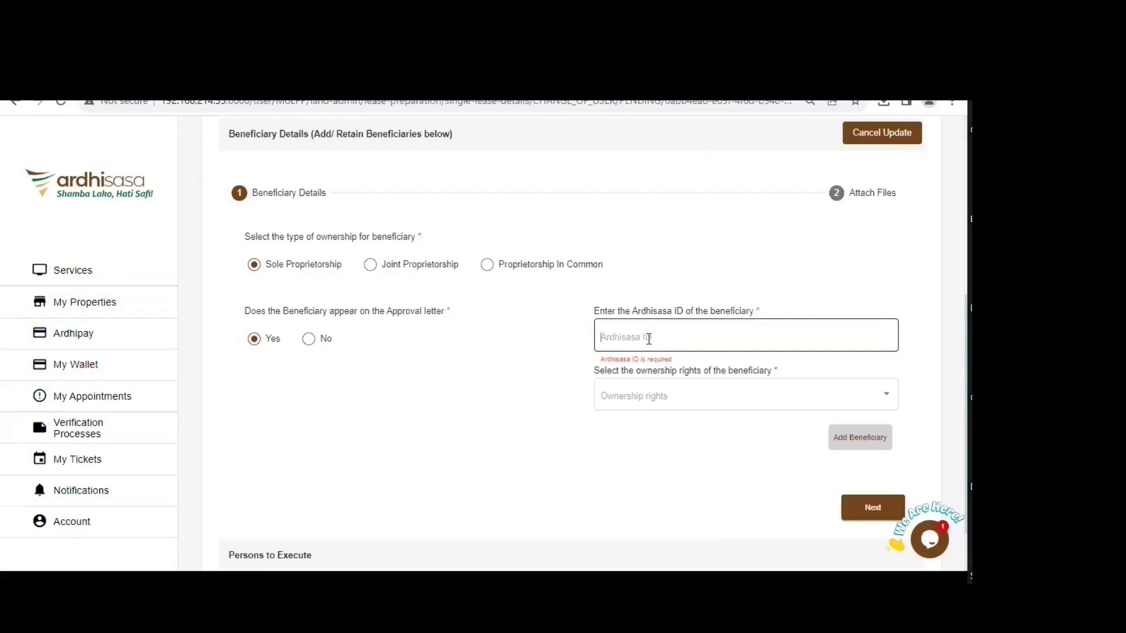
left_click(616, 397)
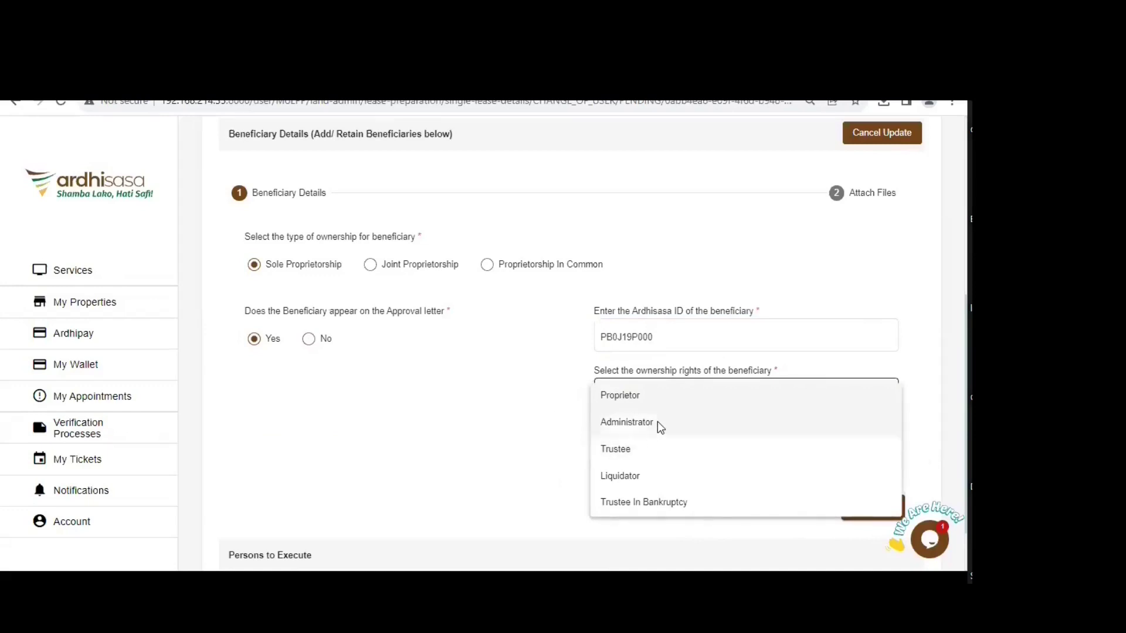
left_click(650, 399)
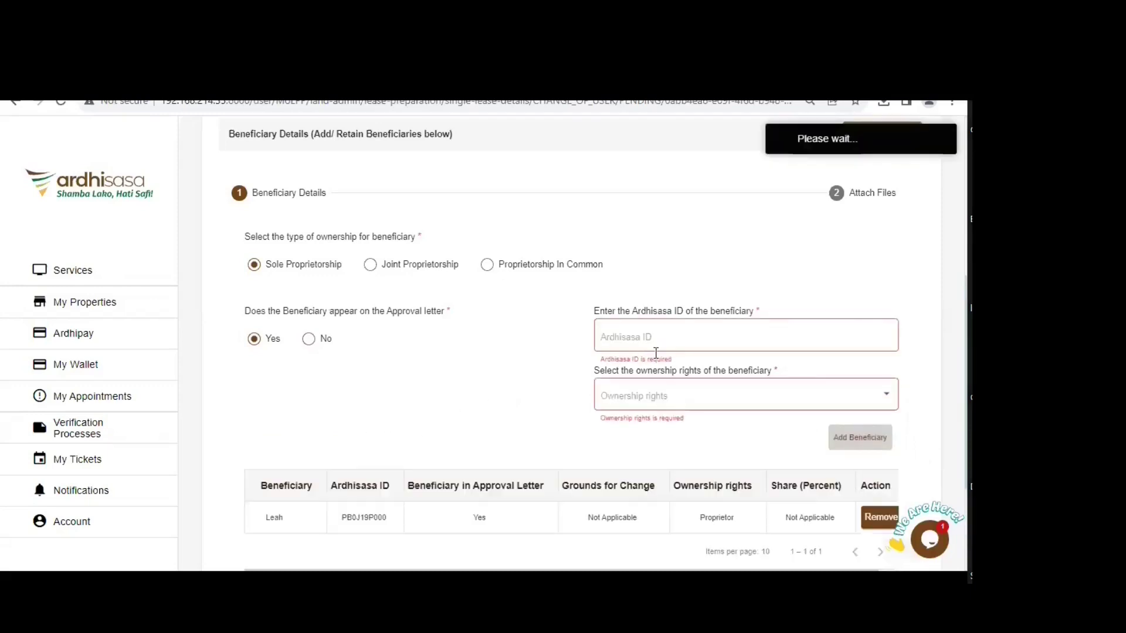
scroll(857, 453, "down", 3)
left_click(862, 463)
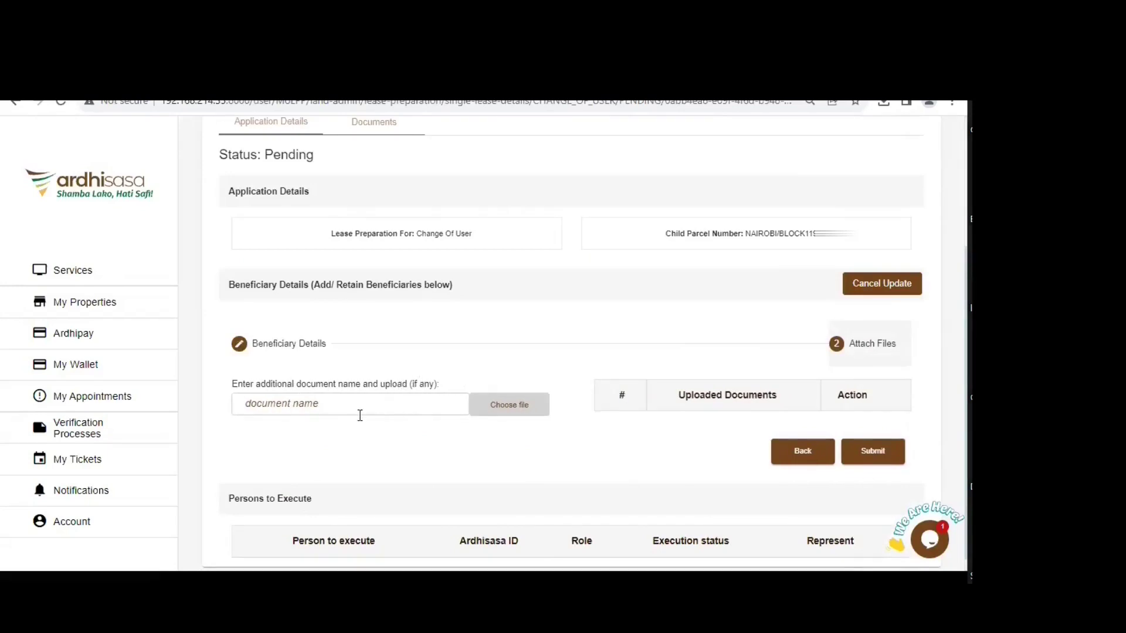
- Leave the additional document name empty and submit the updated beneficiary details from Attach Files
left_click(429, 410)
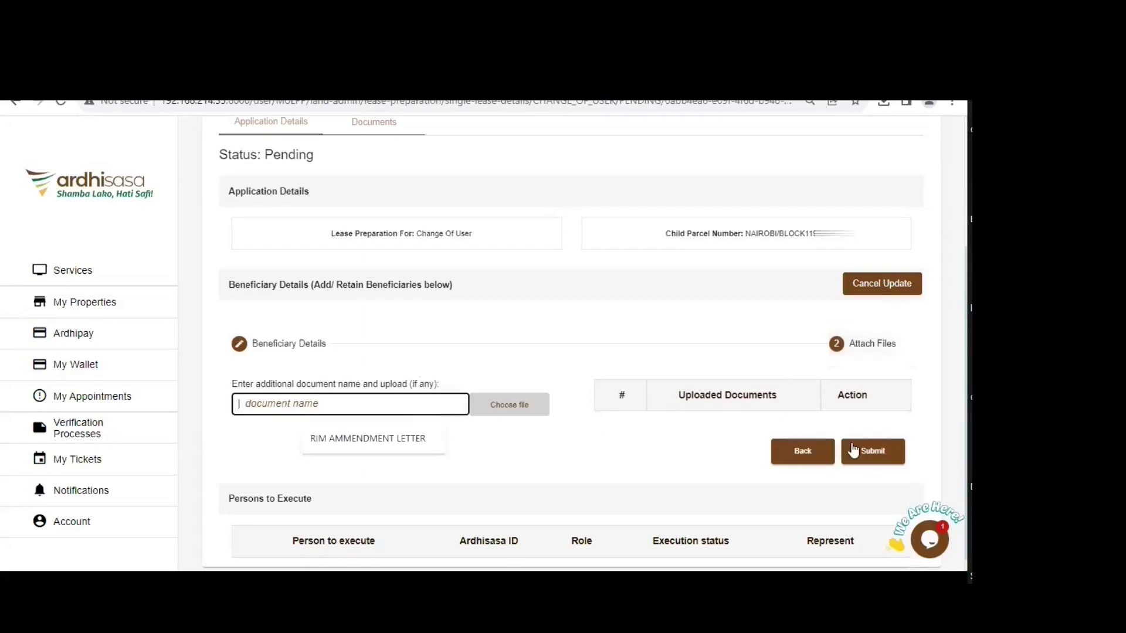
left_click(874, 458)
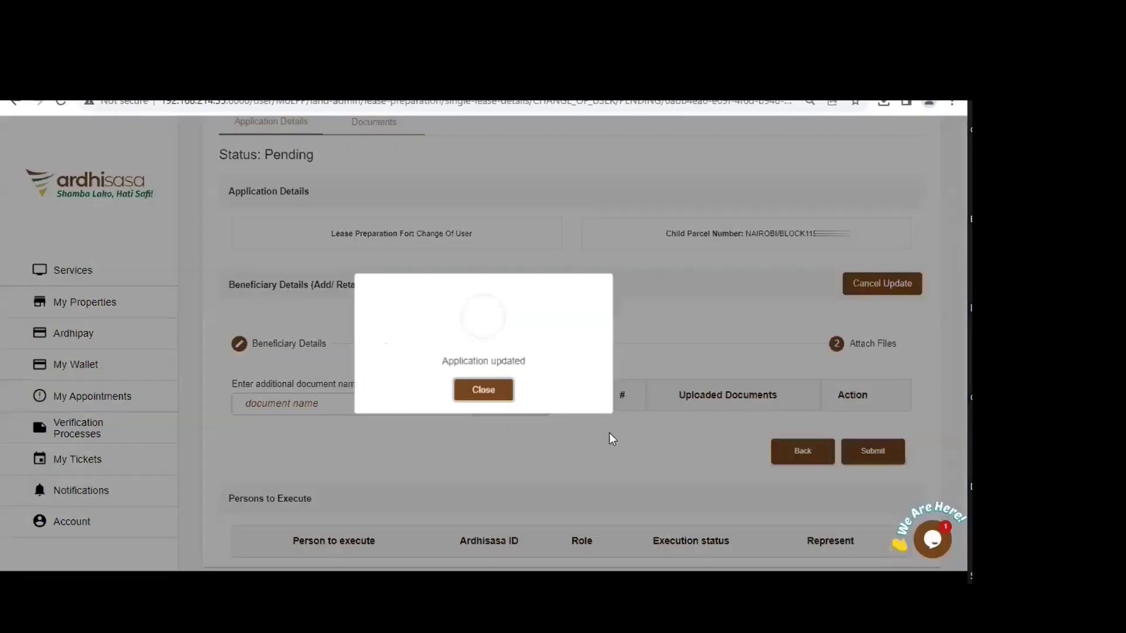
- Close the Application updated dialog and scroll back to the child application's page header
left_click(483, 389)
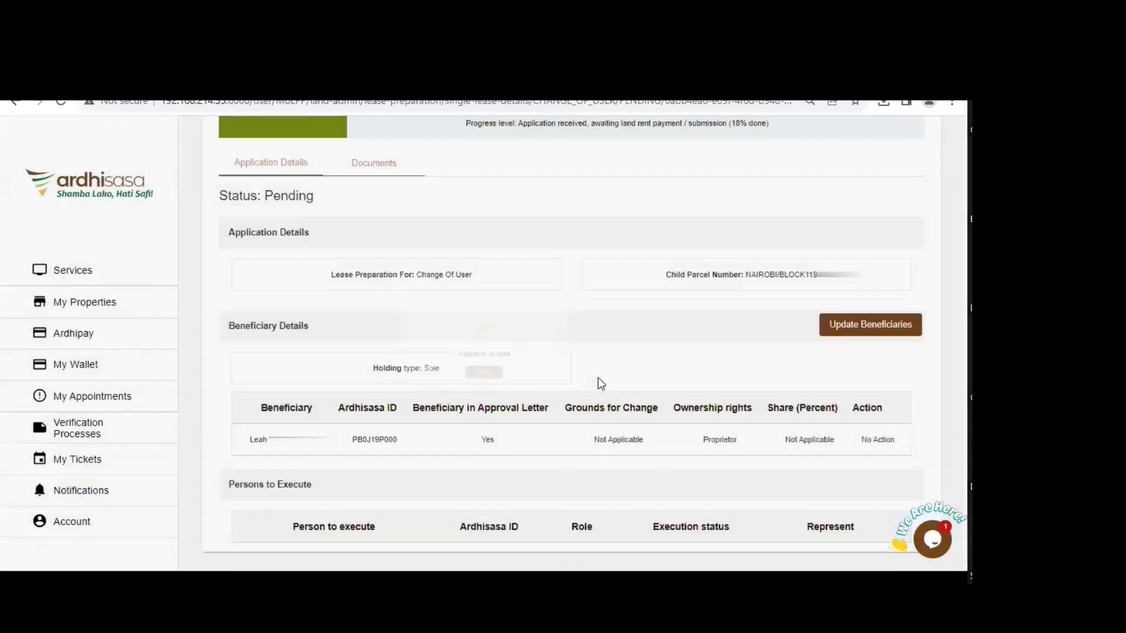
scroll(609, 362, "up", 3)
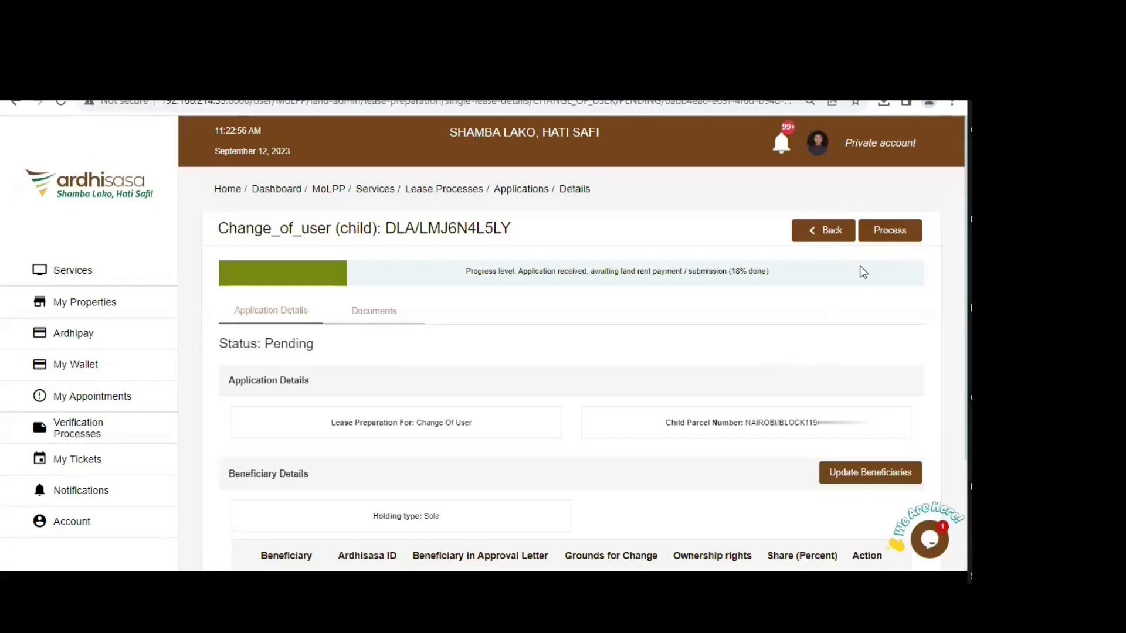
left_click(899, 230)
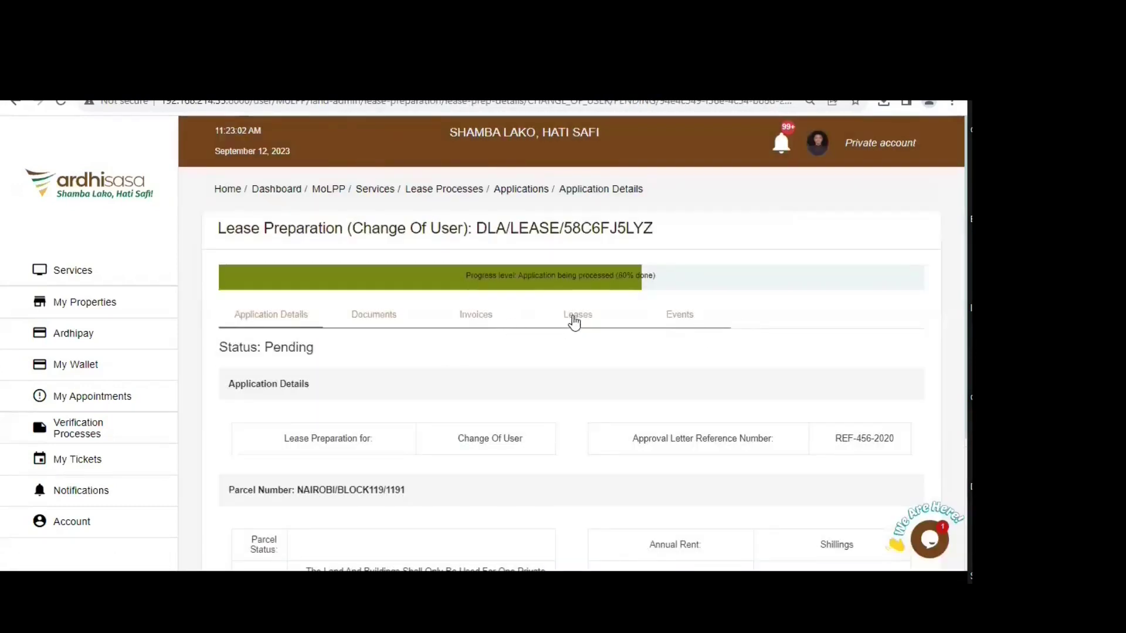
left_click(574, 321)
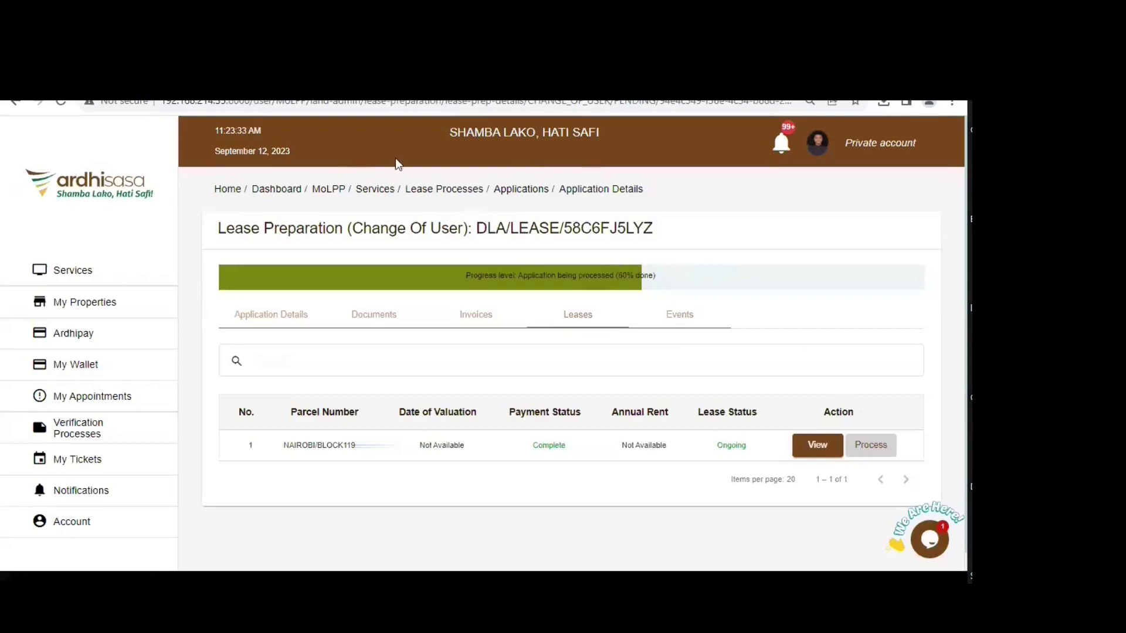
- Return to the Change Of User applications list and show the Ongoing applications
left_click(524, 190)
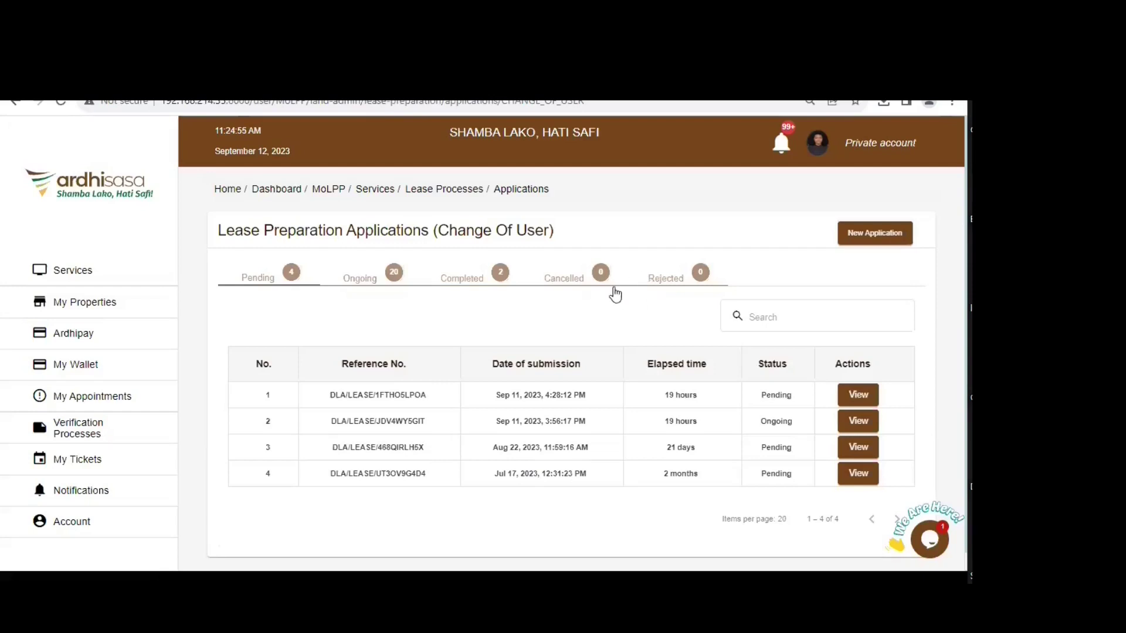
left_click(370, 273)
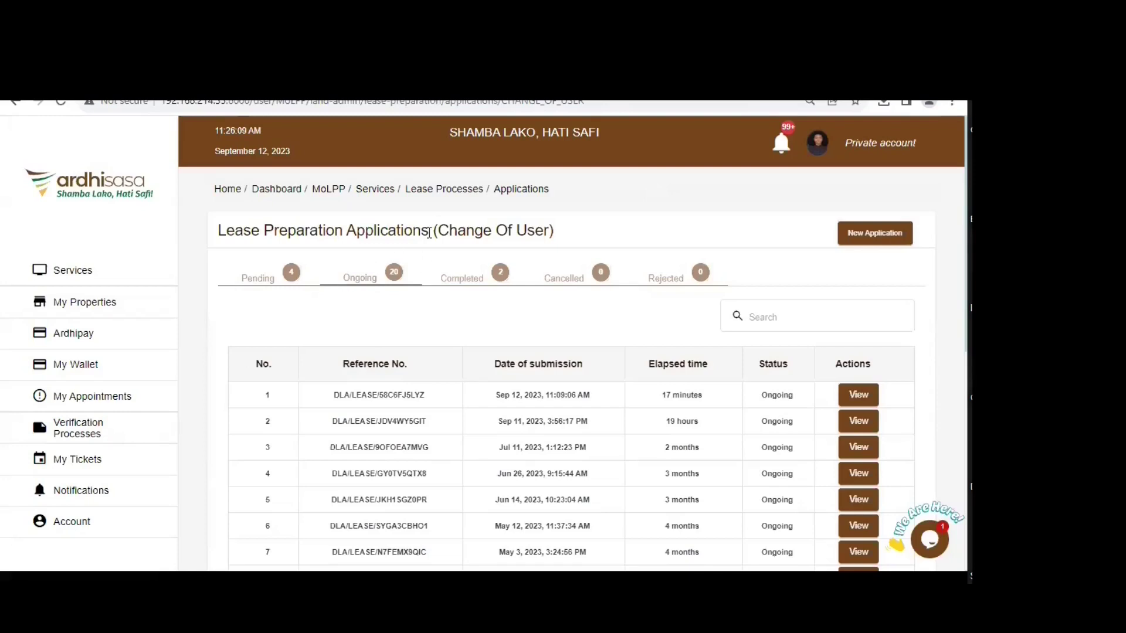
- Go back through Lease Processes to the Change Of User list showing four pending applications
left_click(445, 188)
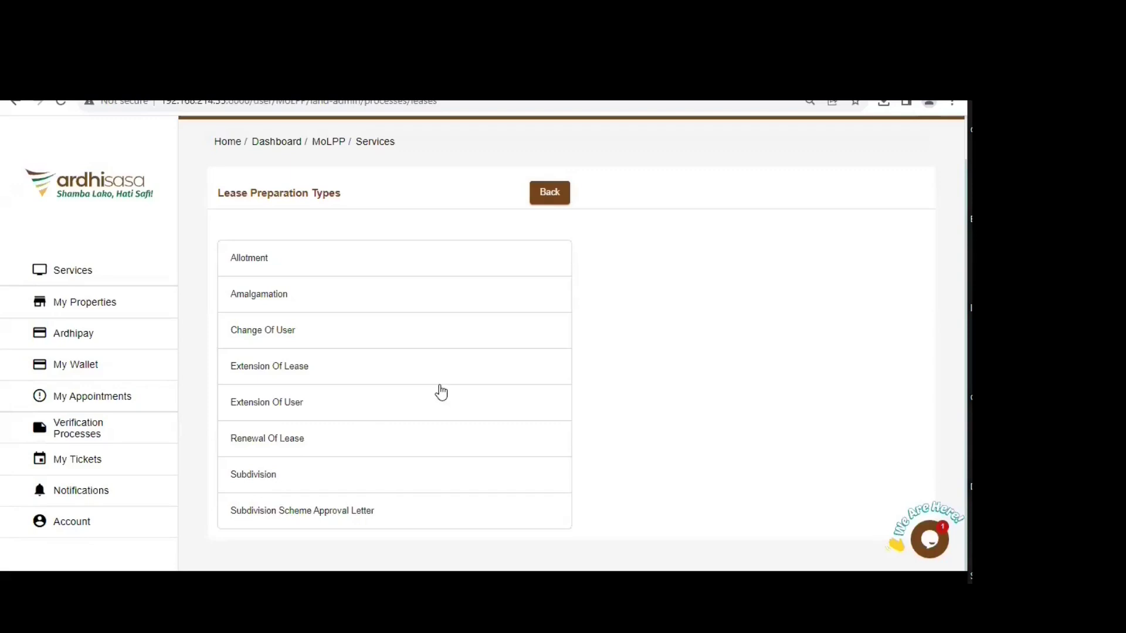
scroll(452, 390, "up", 1)
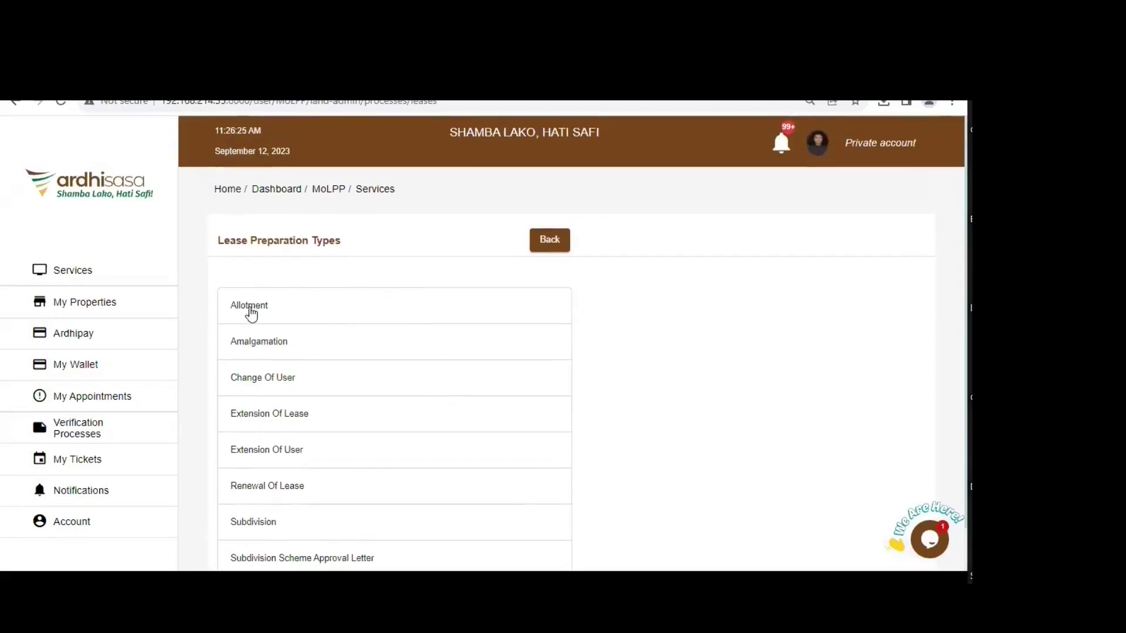
scroll(365, 398, "down", 1)
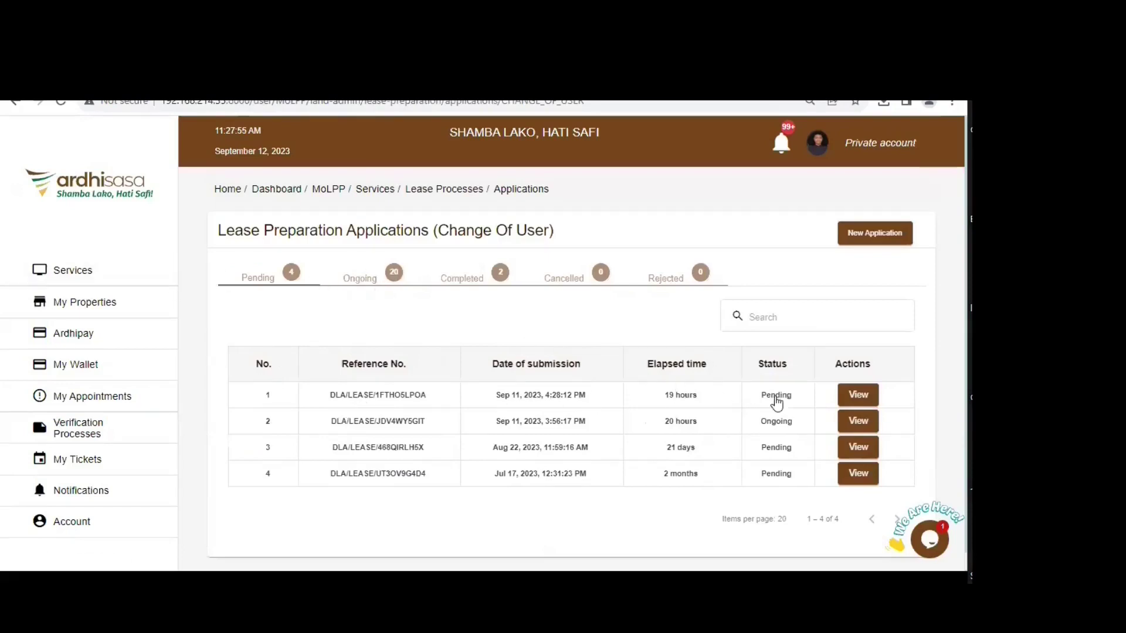
left_click(857, 395)
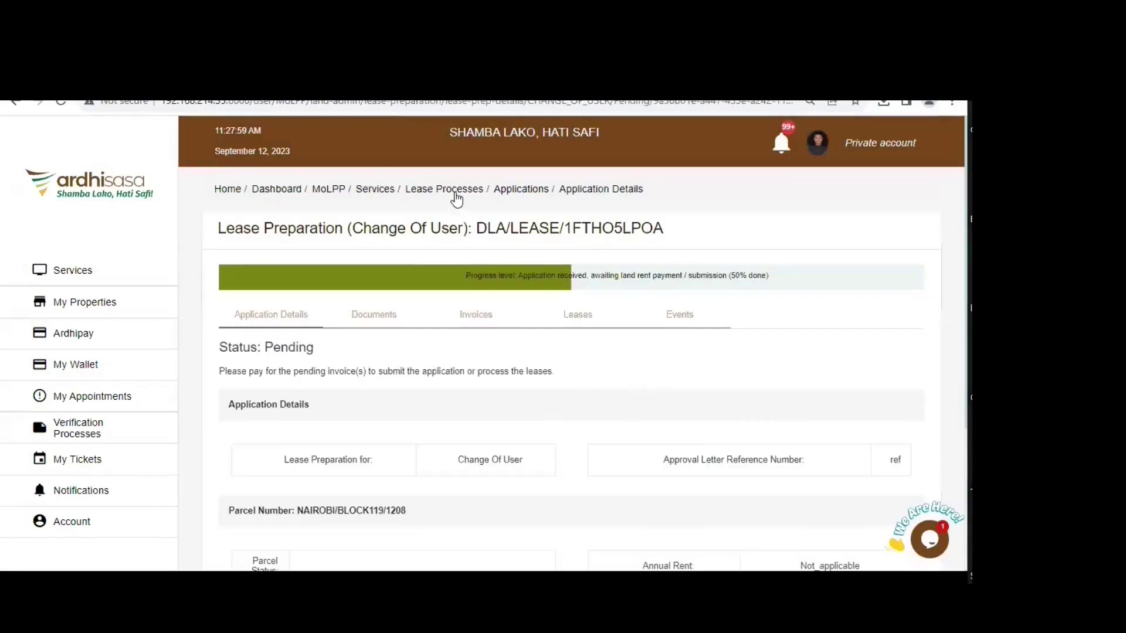
left_click(521, 190)
left_click(864, 422)
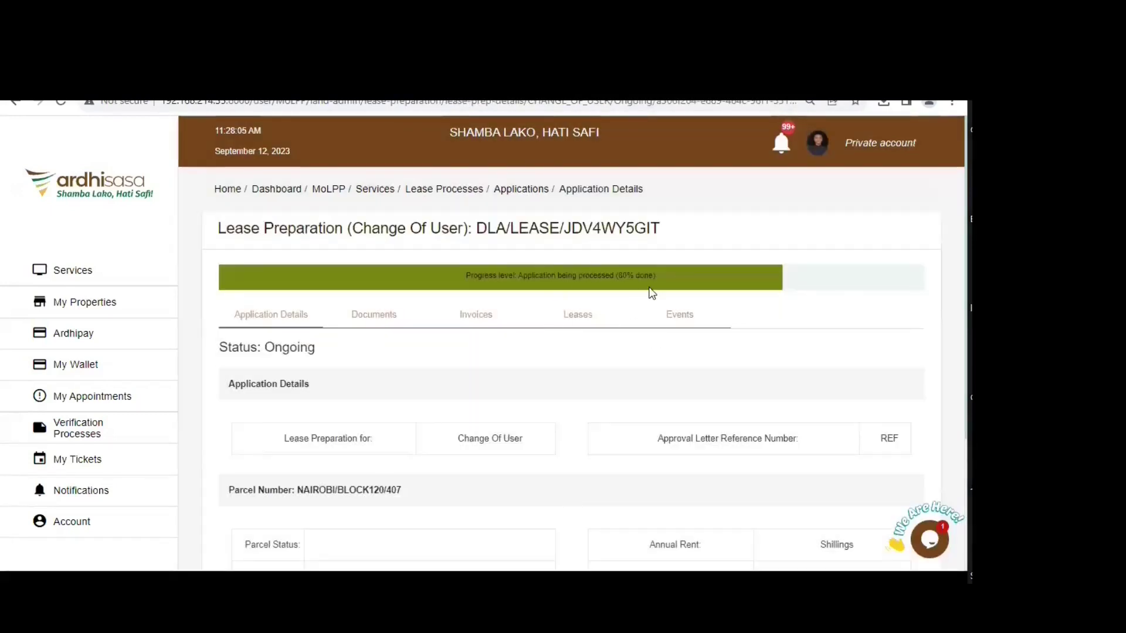
left_click(578, 322)
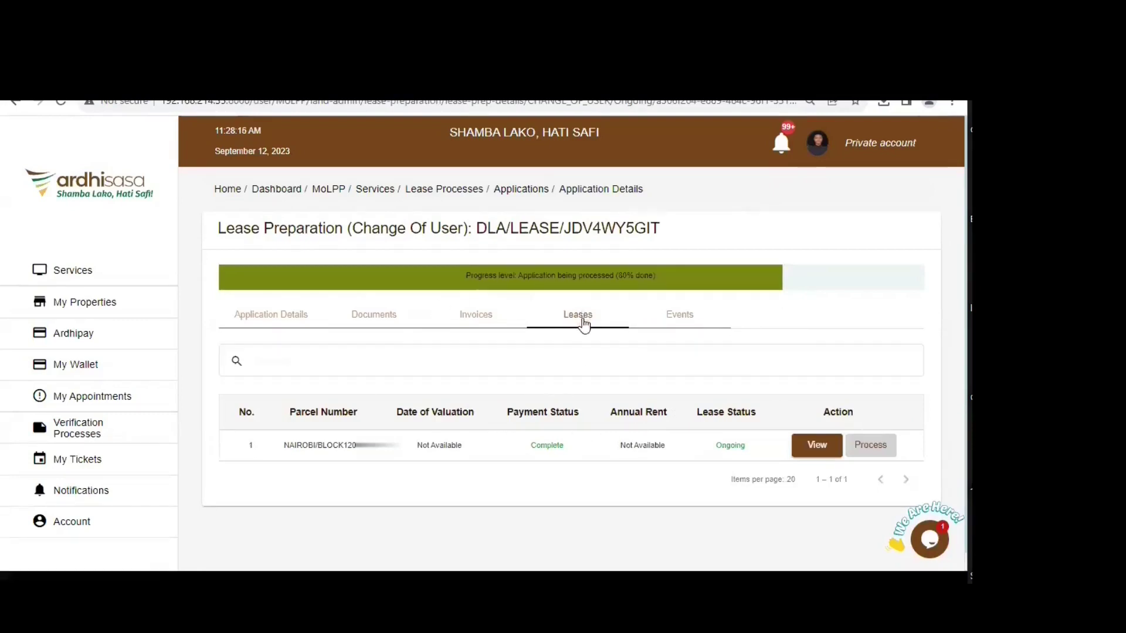
left_click(813, 455)
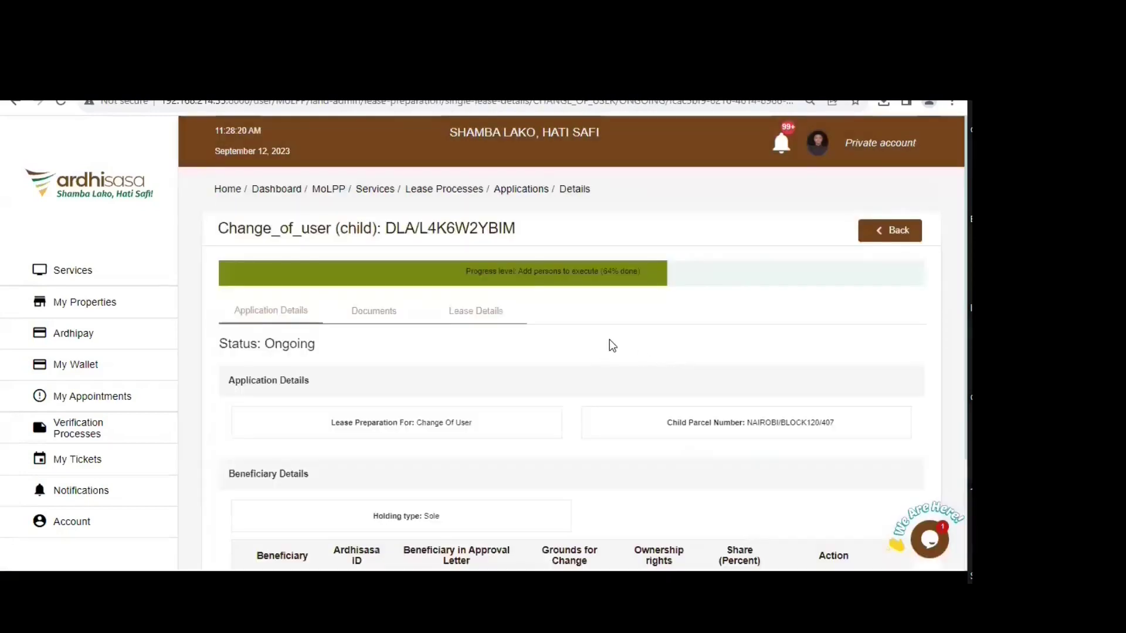
scroll(608, 346, "down", 2)
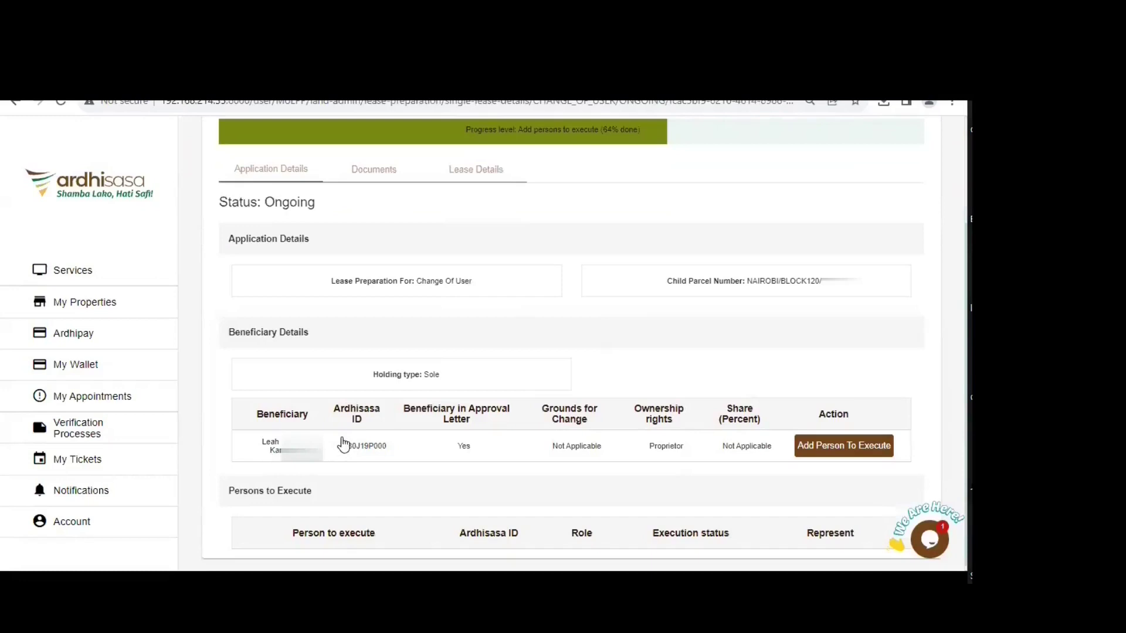
scroll(867, 475, "down", 1)
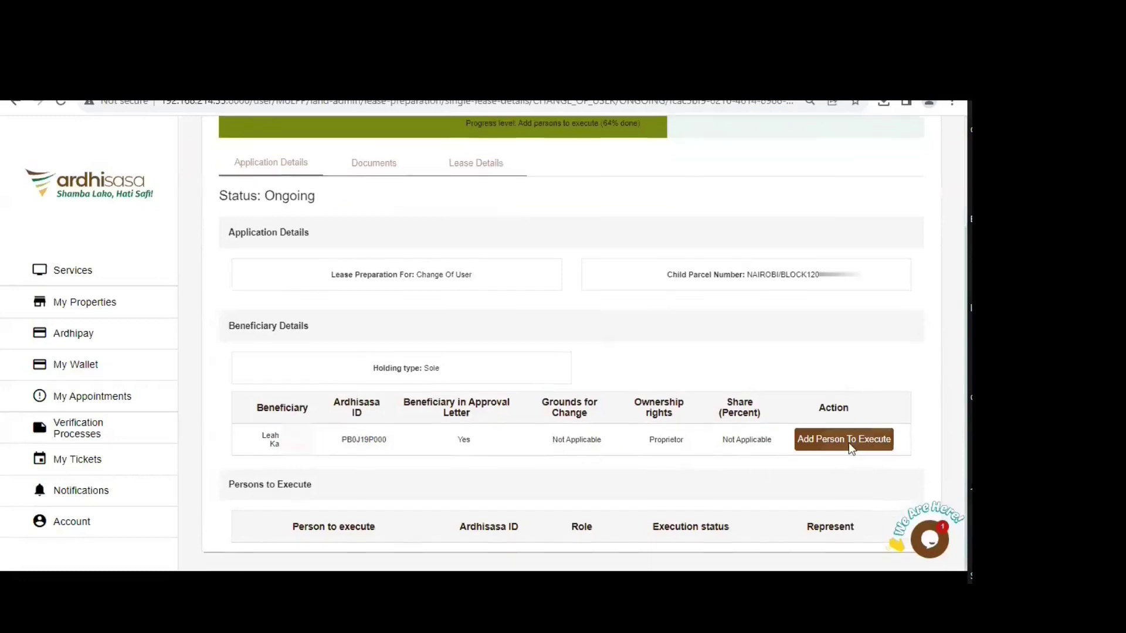
left_click(849, 442)
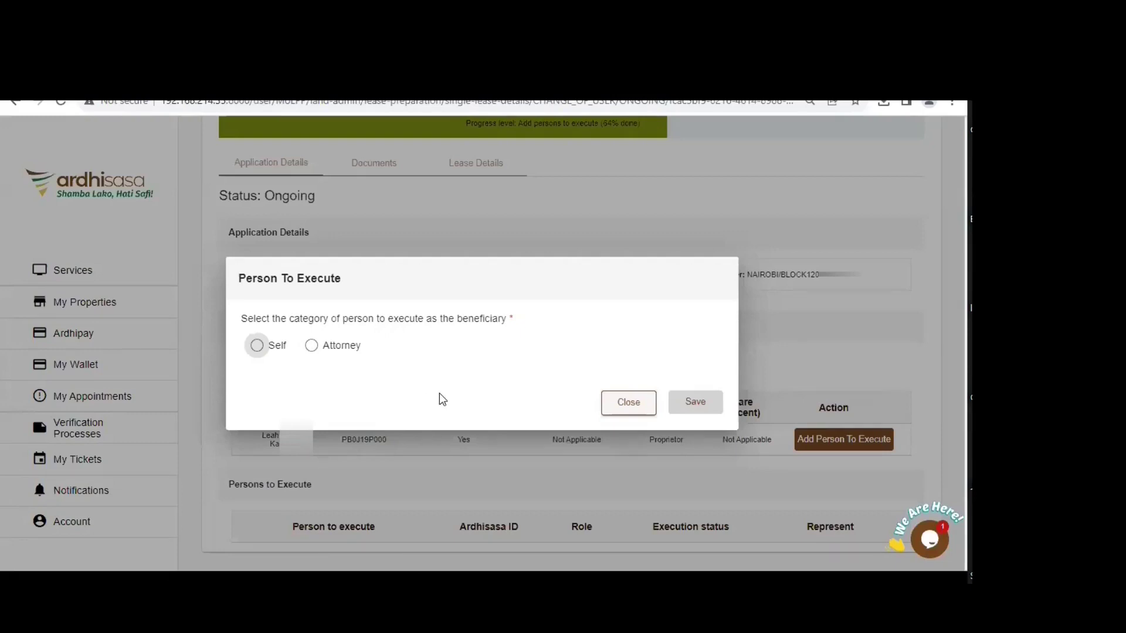
- Save Self as the person to execute, then test-draw and clear the signature pad
left_click(257, 347)
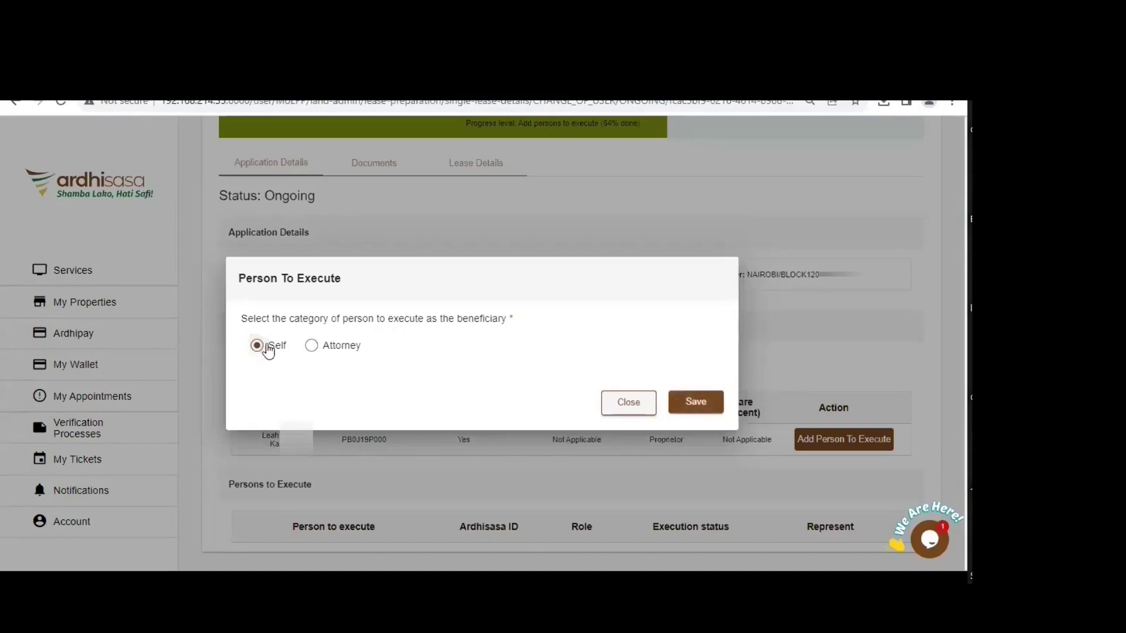
left_click(703, 401)
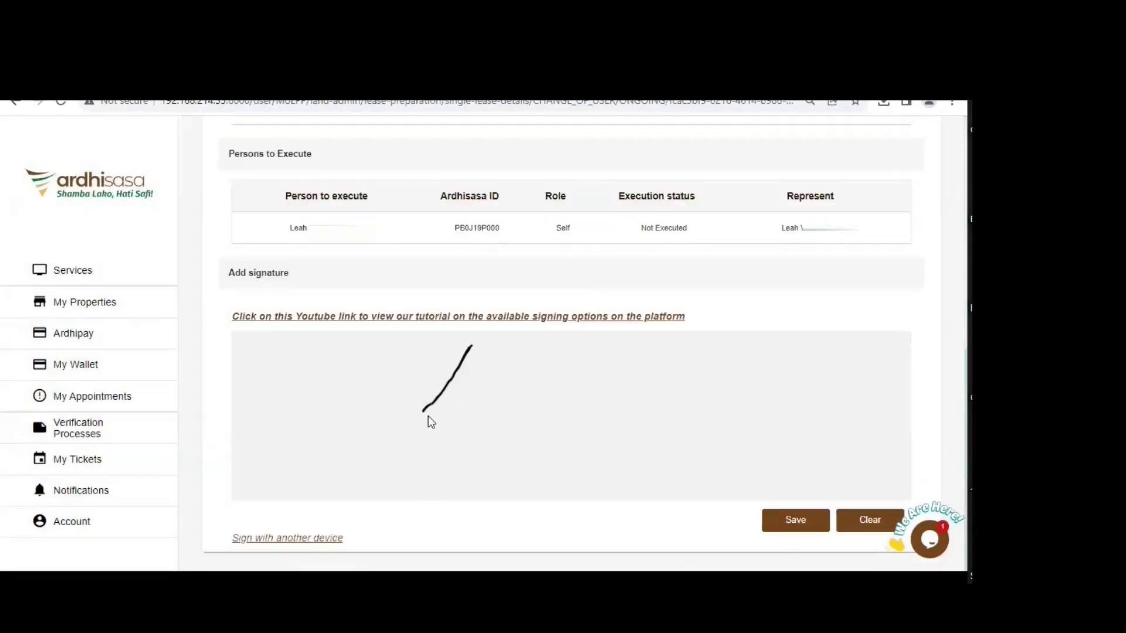
left_click_drag(514, 370, 524, 437)
left_click_drag(417, 410, 601, 406)
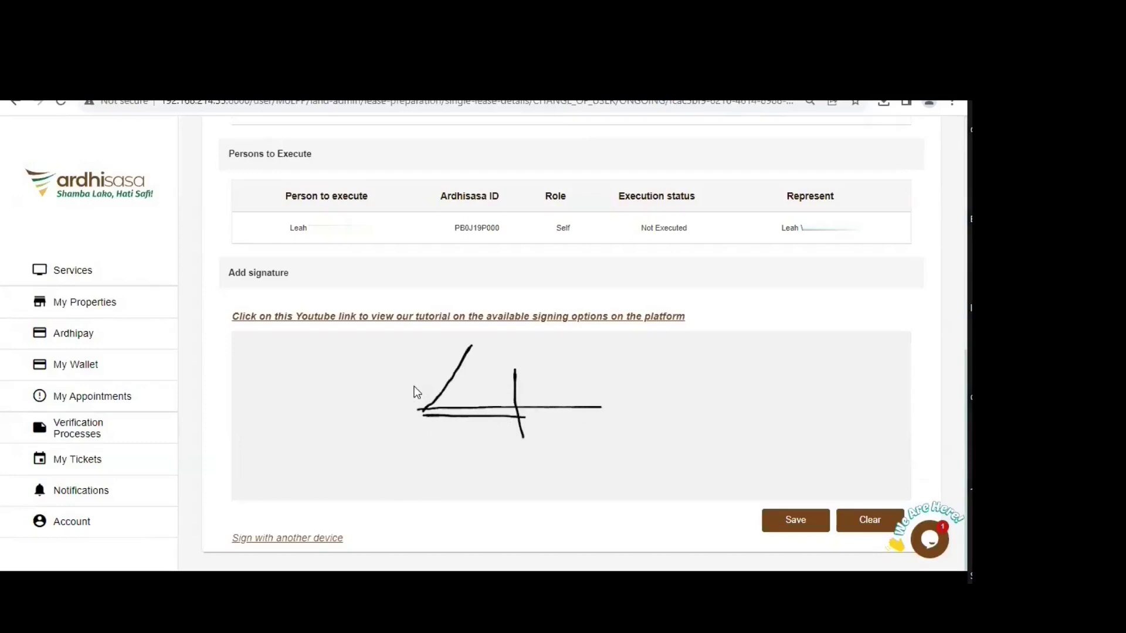
left_click(870, 520)
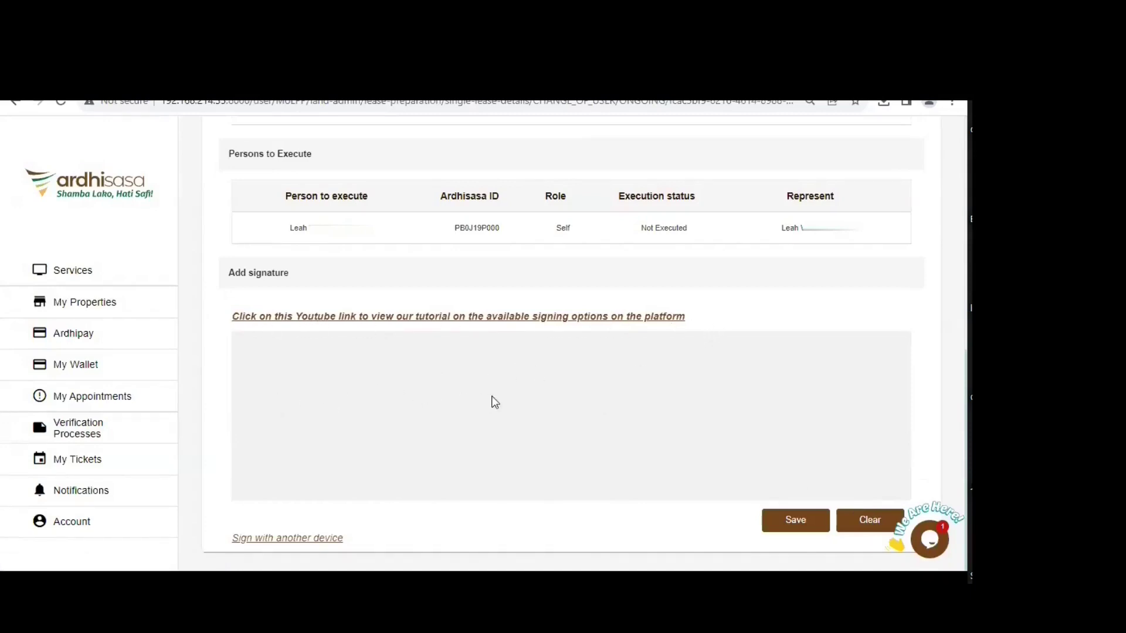
left_click(277, 538)
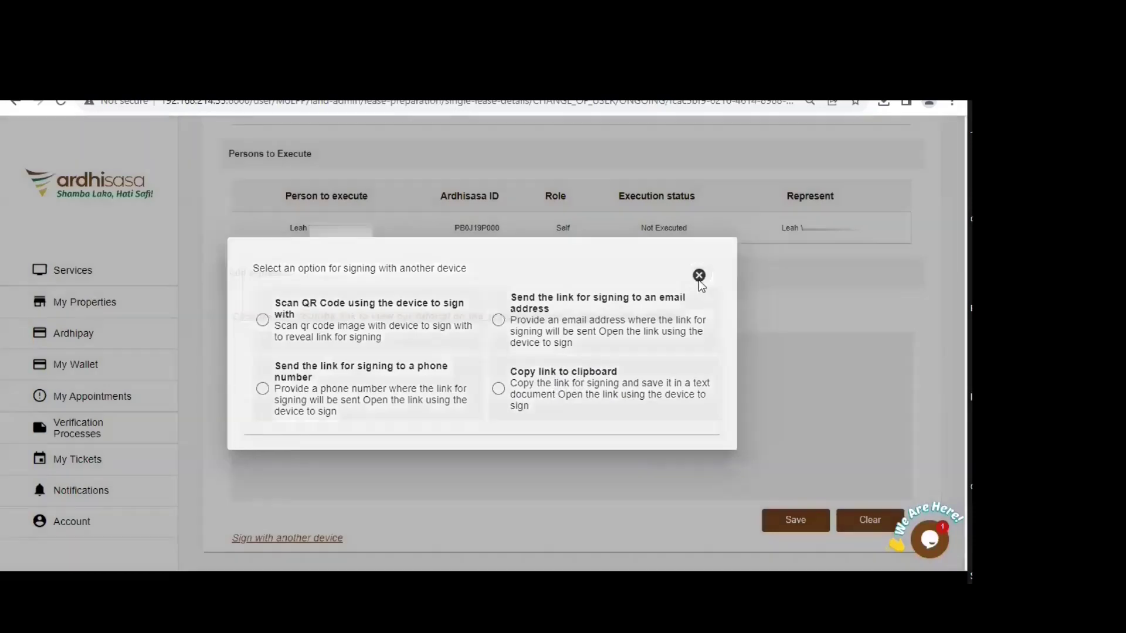
- Draw the beneficiary's signature, redrawing once, then save and confirm it as their signature
left_click(699, 276)
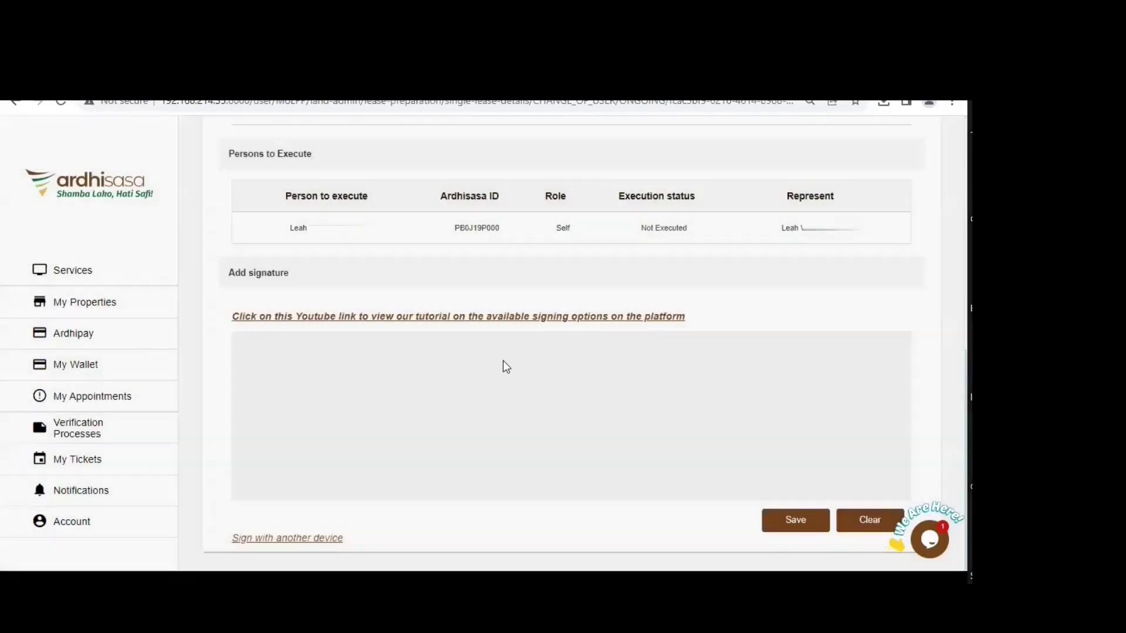
mouse_move(467, 355)
left_mouse_down()
mouse_move(519, 445)
mouse_move(496, 390)
mouse_move(528, 431)
mouse_move(531, 333)
mouse_move(557, 425)
left_mouse_up()
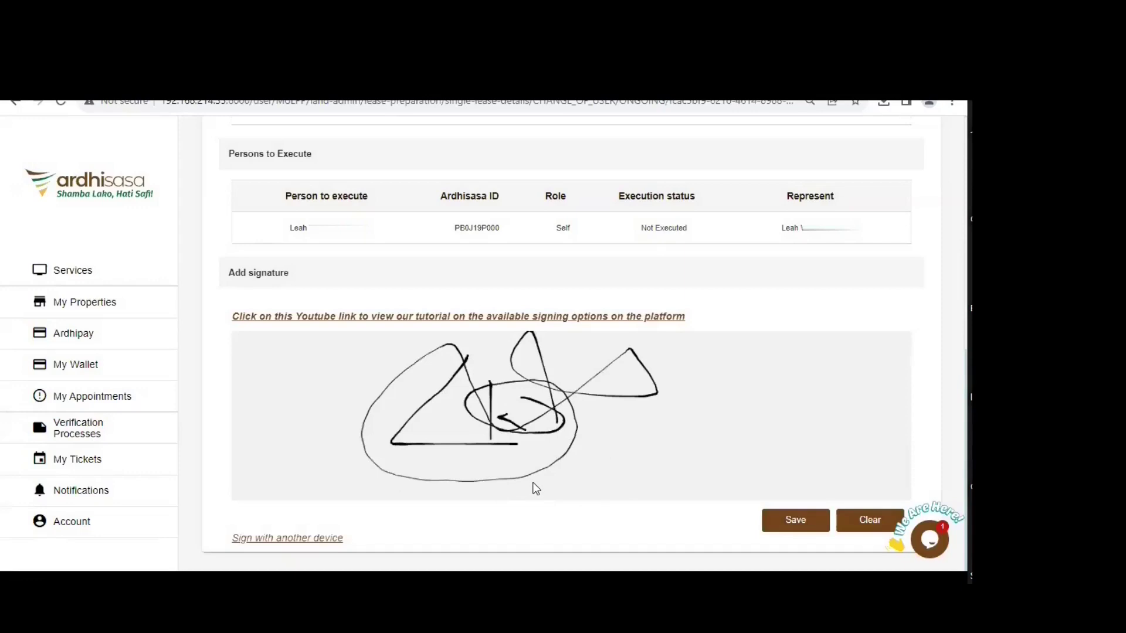
left_click(872, 525)
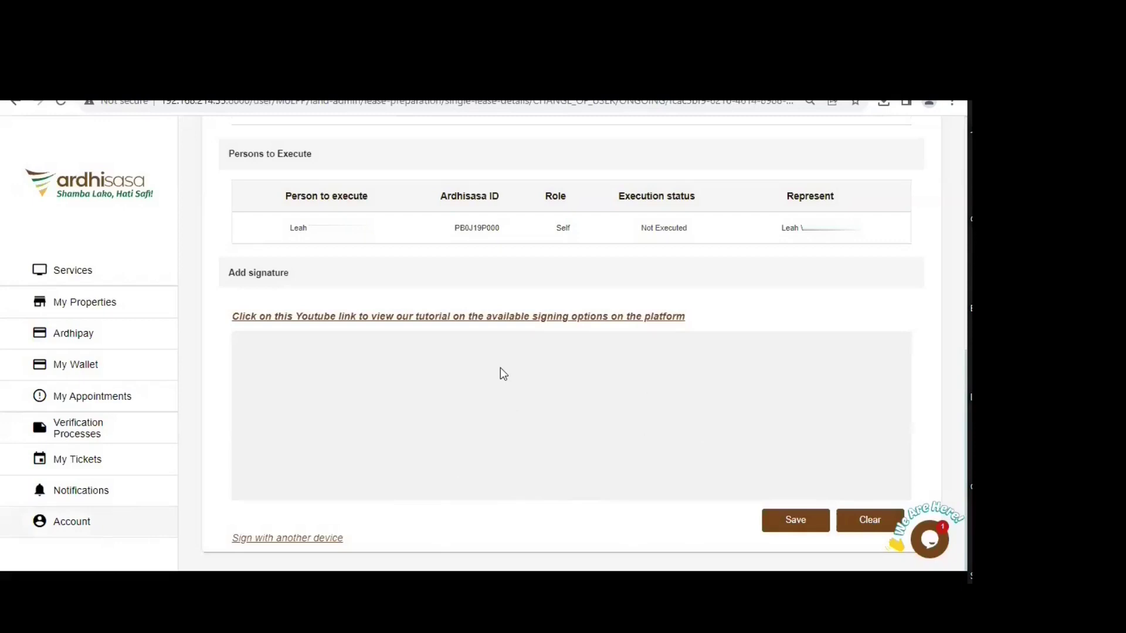
mouse_move(597, 438)
left_mouse_down()
mouse_move(507, 361)
mouse_move(519, 444)
mouse_move(429, 440)
mouse_move(516, 422)
left_mouse_up()
left_click_drag(538, 360, 549, 462)
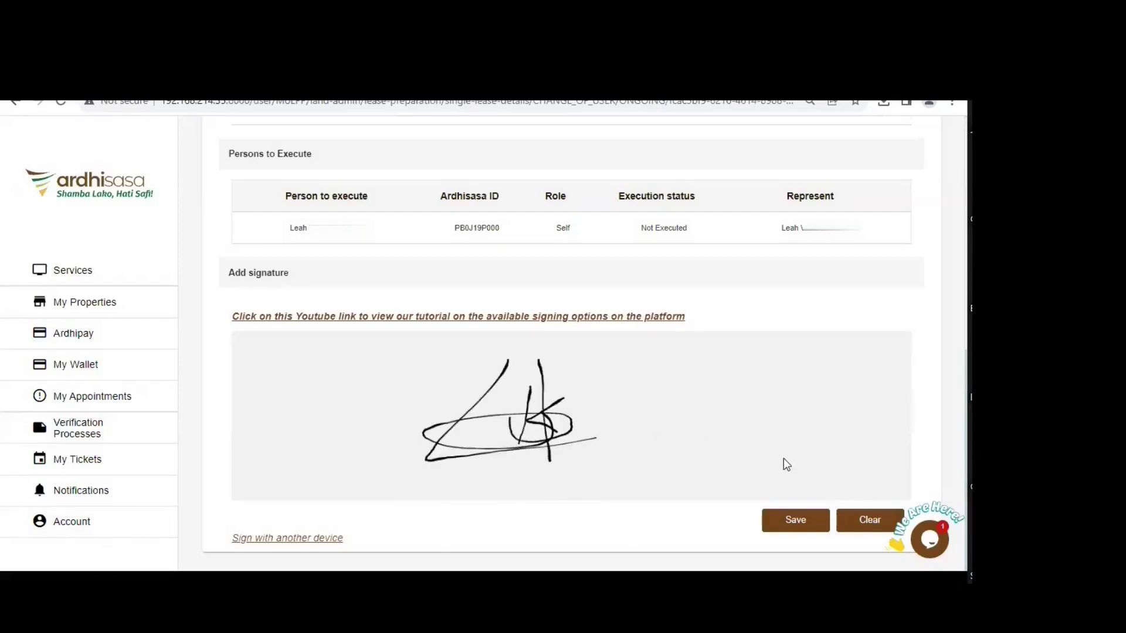
left_click(788, 522)
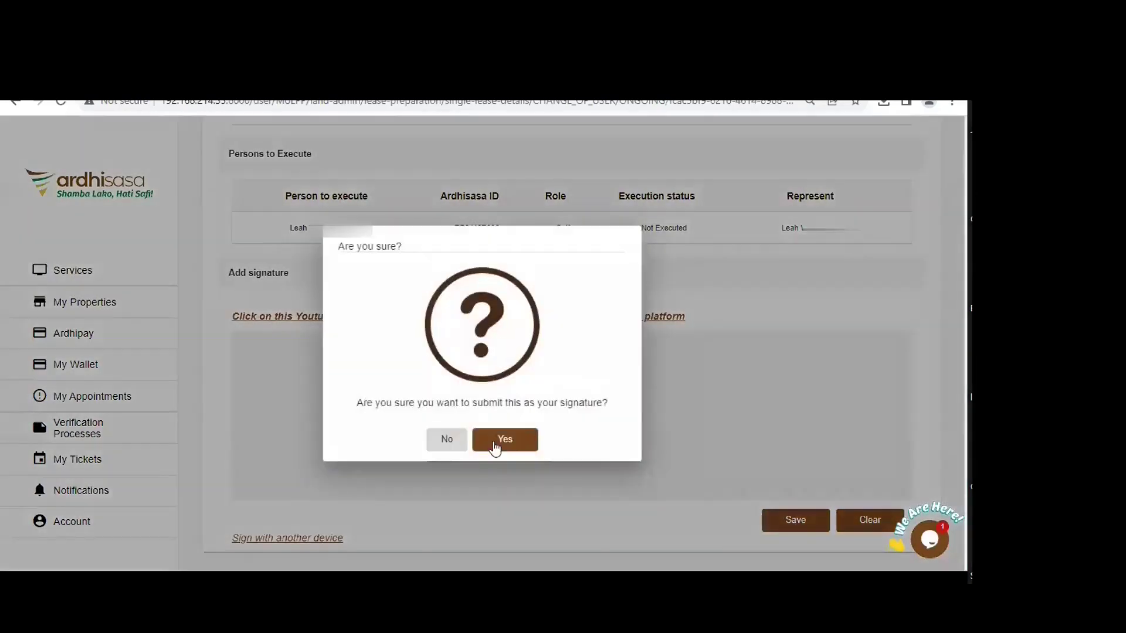
left_click(497, 440)
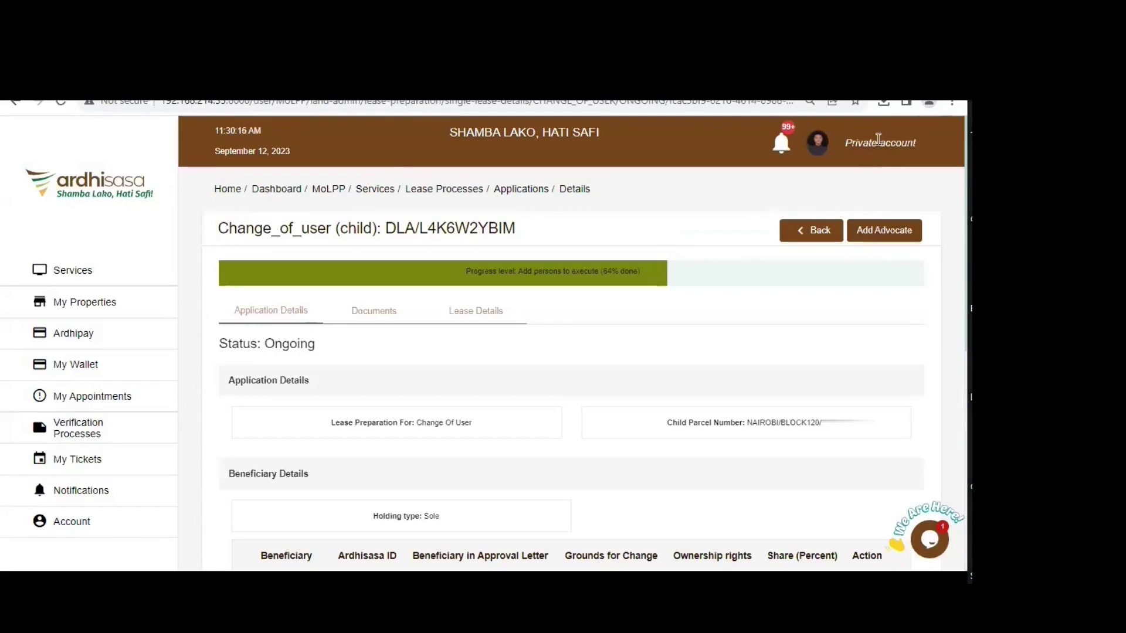
- Add an advocate for all parties by pasting their Ardhisasa ID, searching, and adding them
left_click(881, 228)
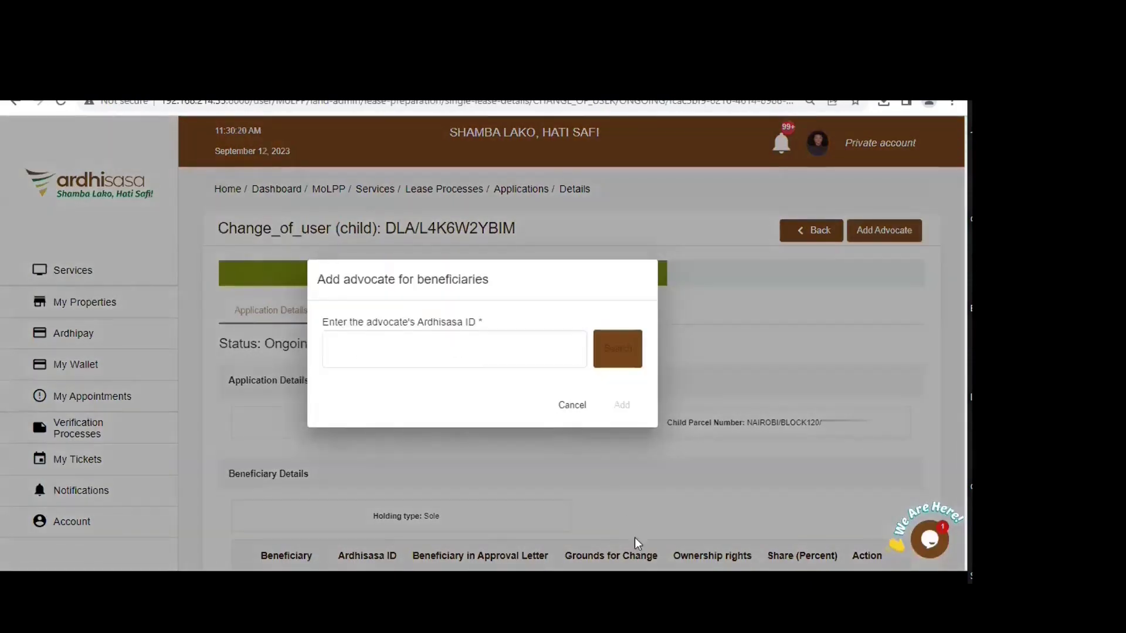
left_click(399, 349)
left_click(414, 352)
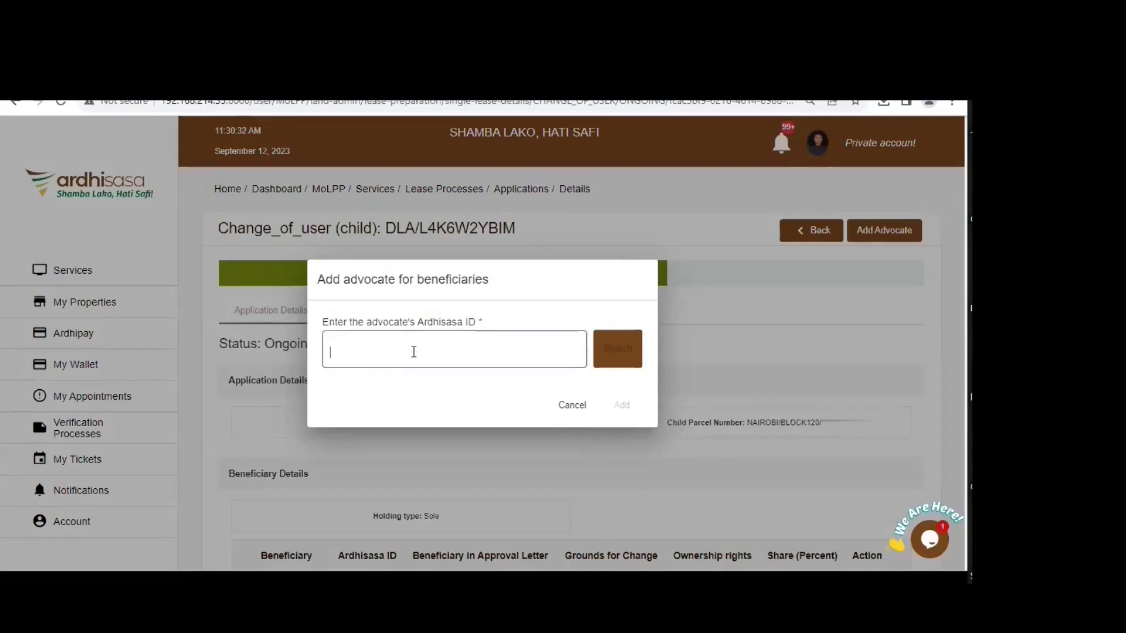
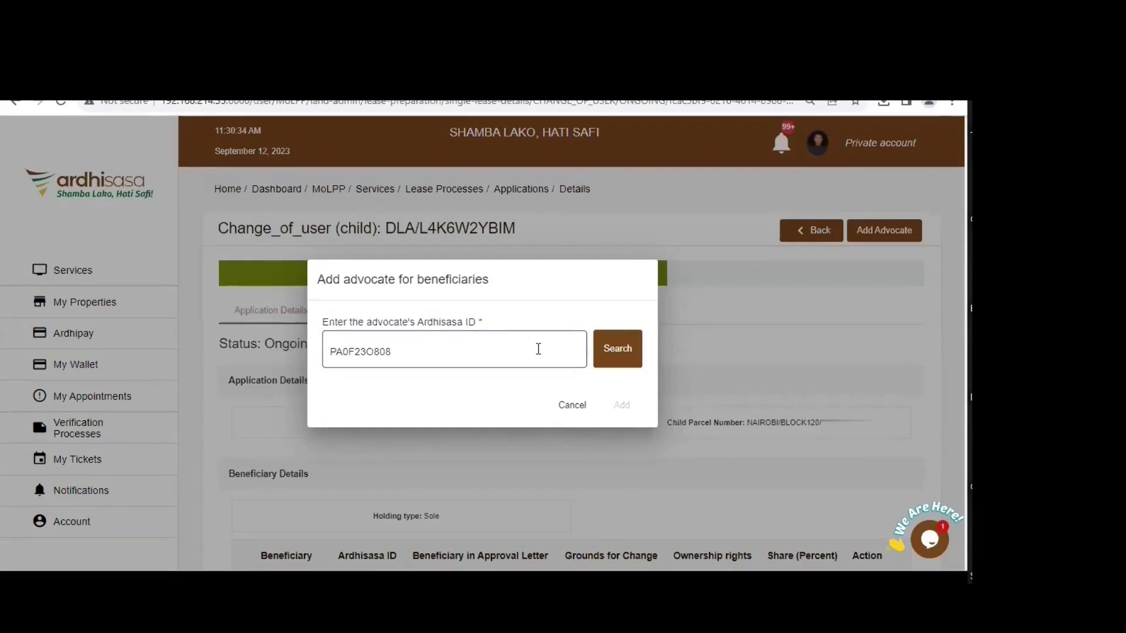
key("Return")
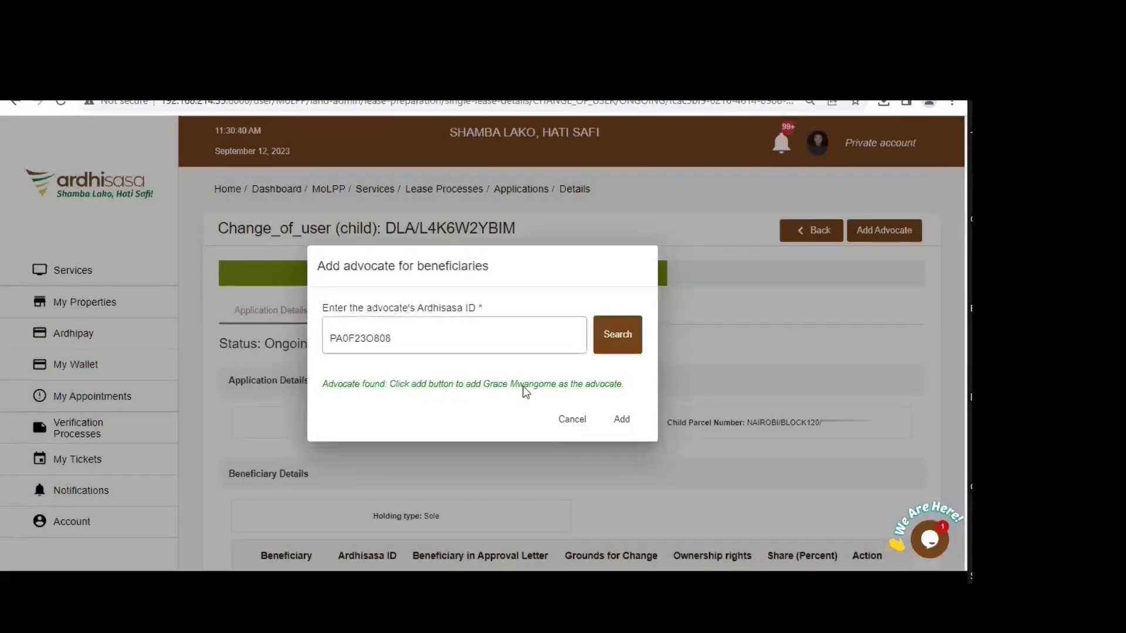
left_click(620, 419)
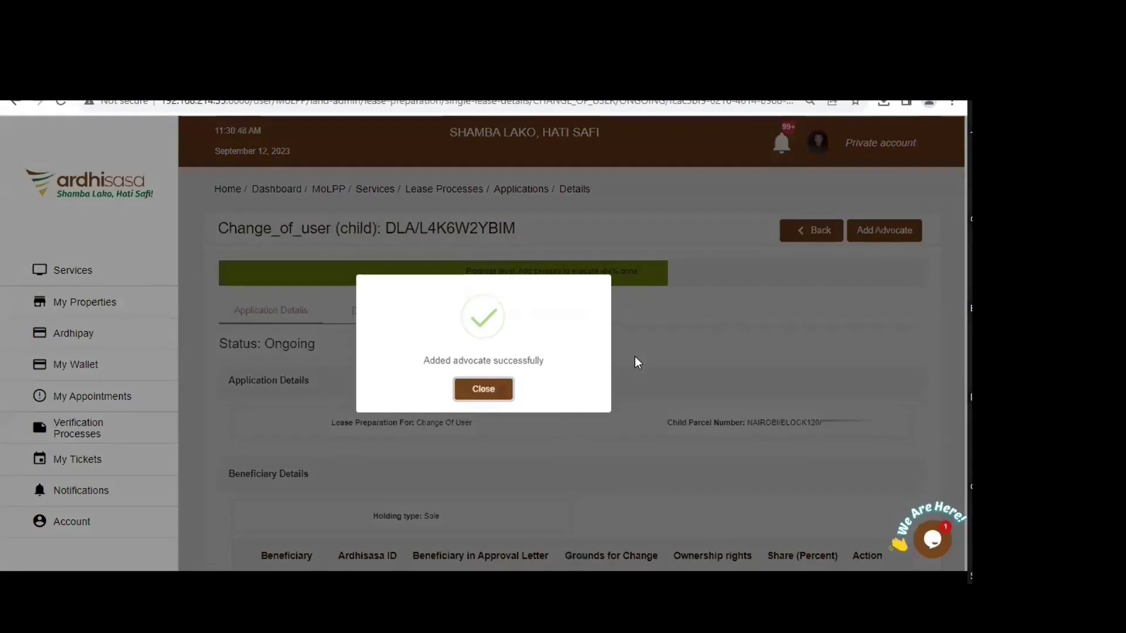
left_click(635, 357)
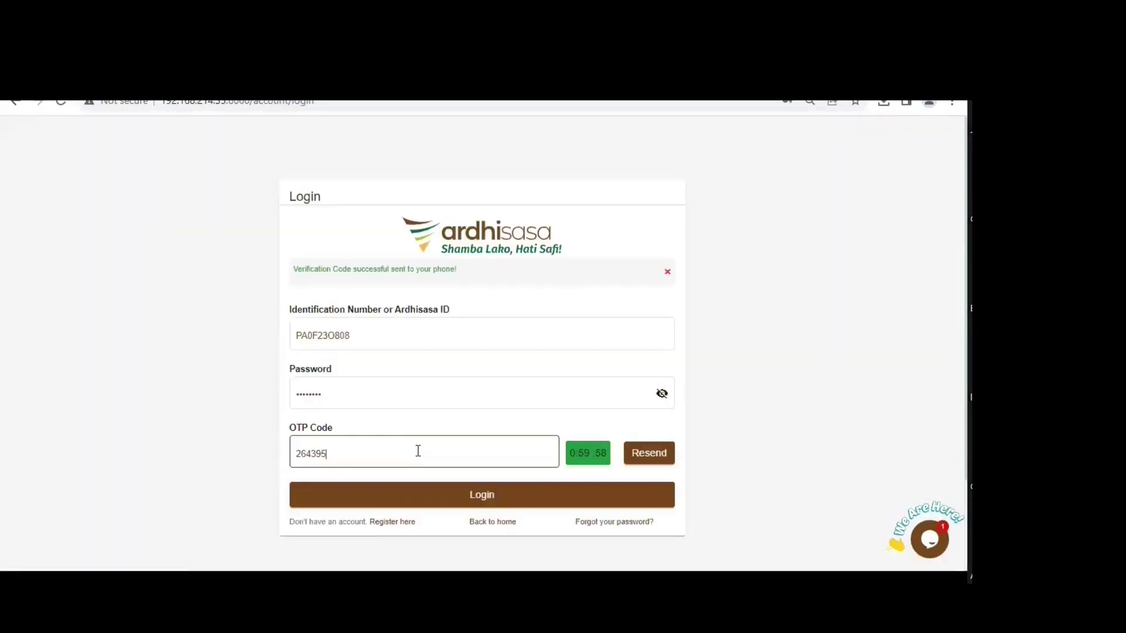
- Replace the old OTP with the new verification code, log in, and dismiss the save-password prompt
key("BackSpace")
key("BackSpace")
key("BackSpace")
key("BackSpace")
key("BackSpace")
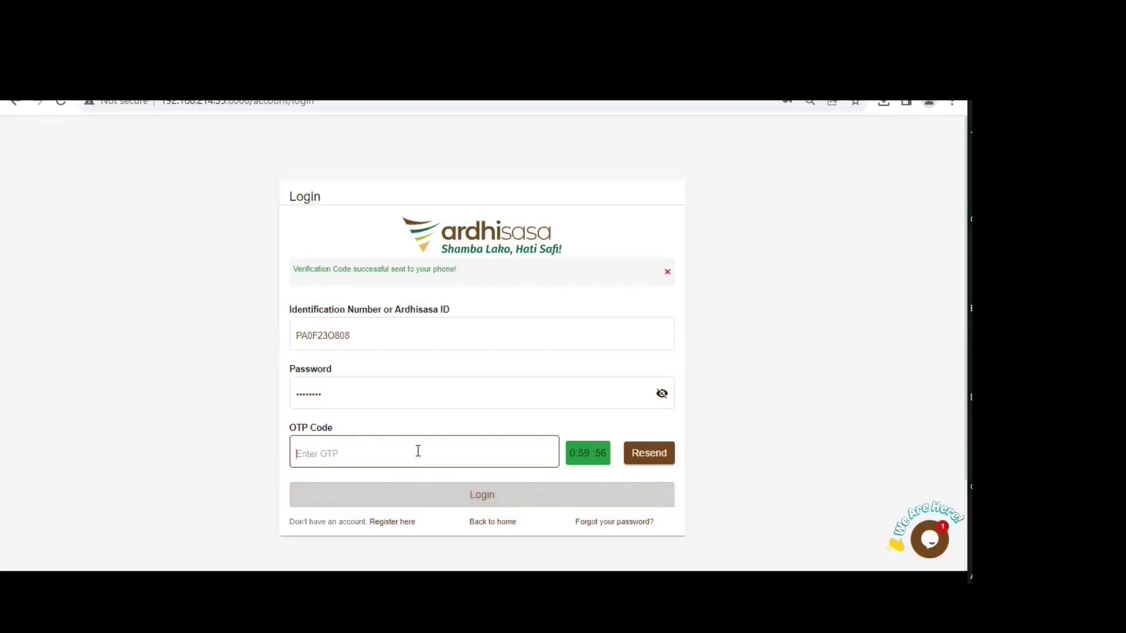
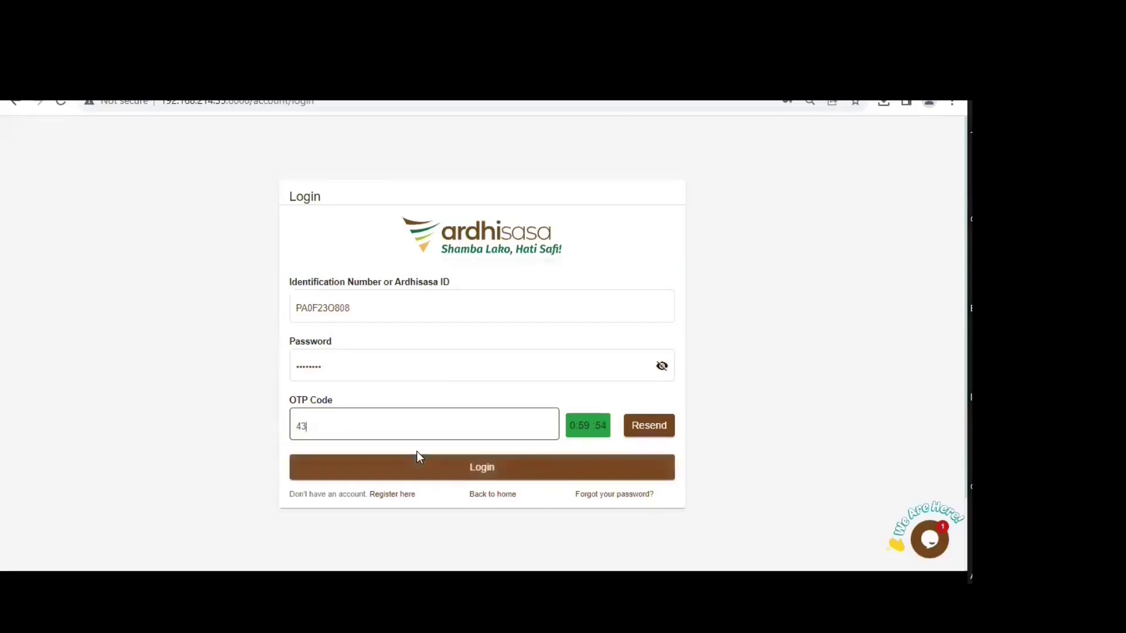
left_click(429, 458)
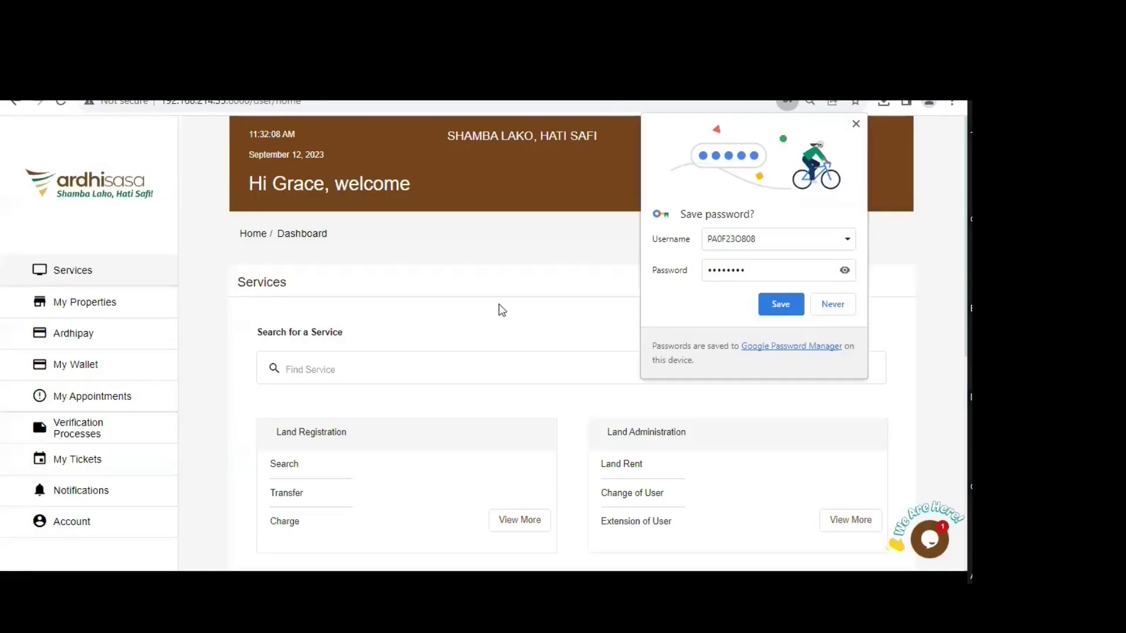
left_click(501, 307)
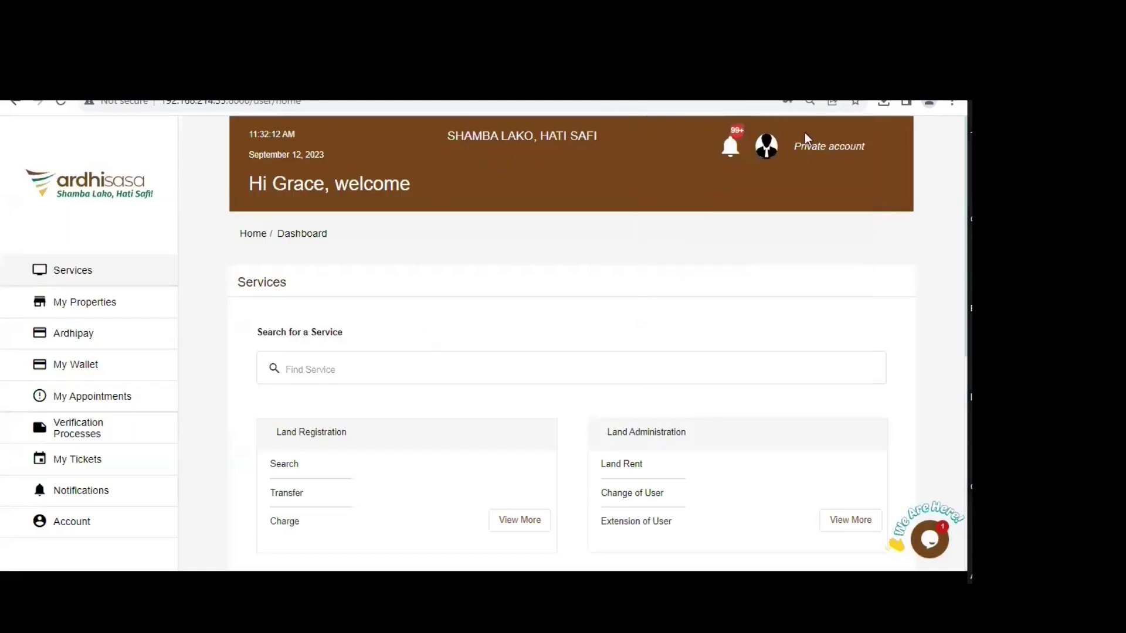
- Switch to the Advocate account and review its unread notifications
left_click(767, 149)
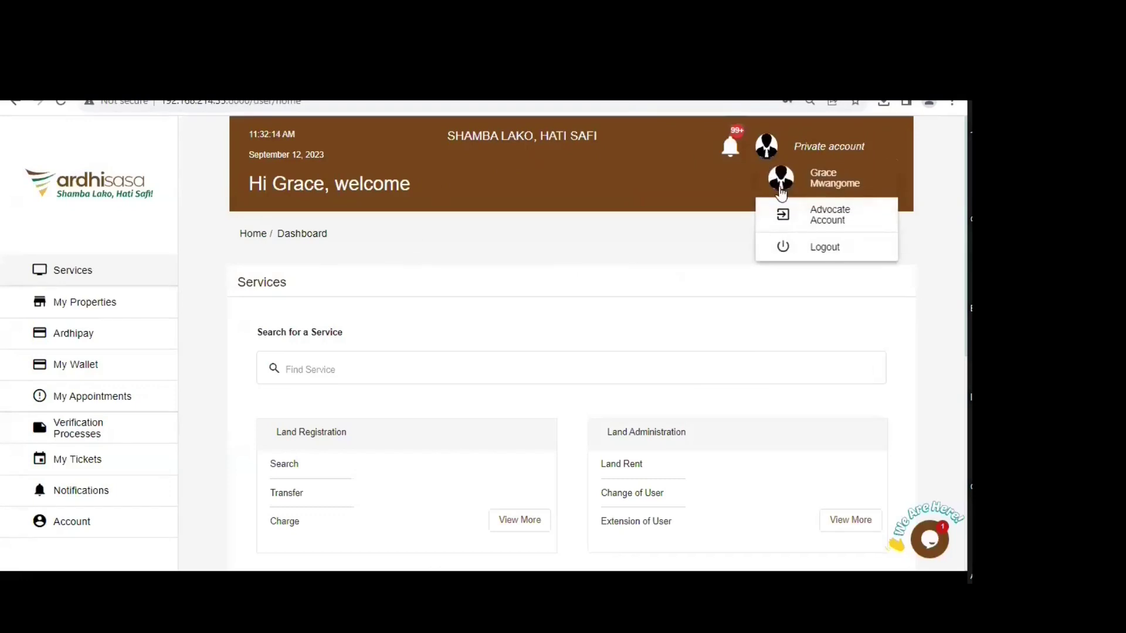
left_click(830, 220)
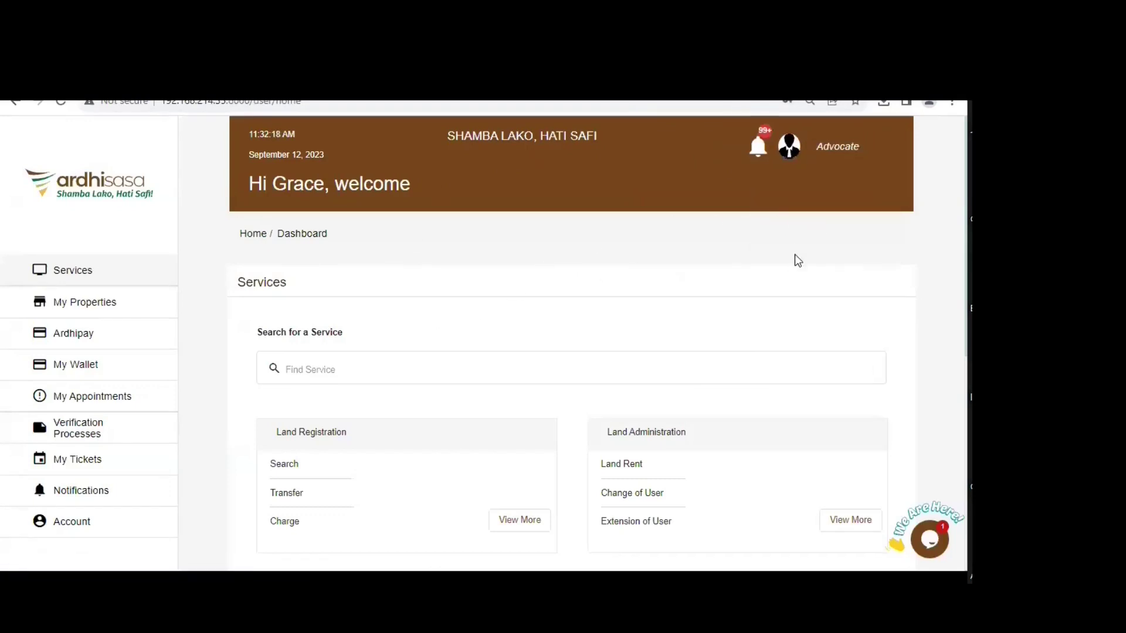
scroll(772, 160, "down", 1)
scroll(771, 160, "up", 1)
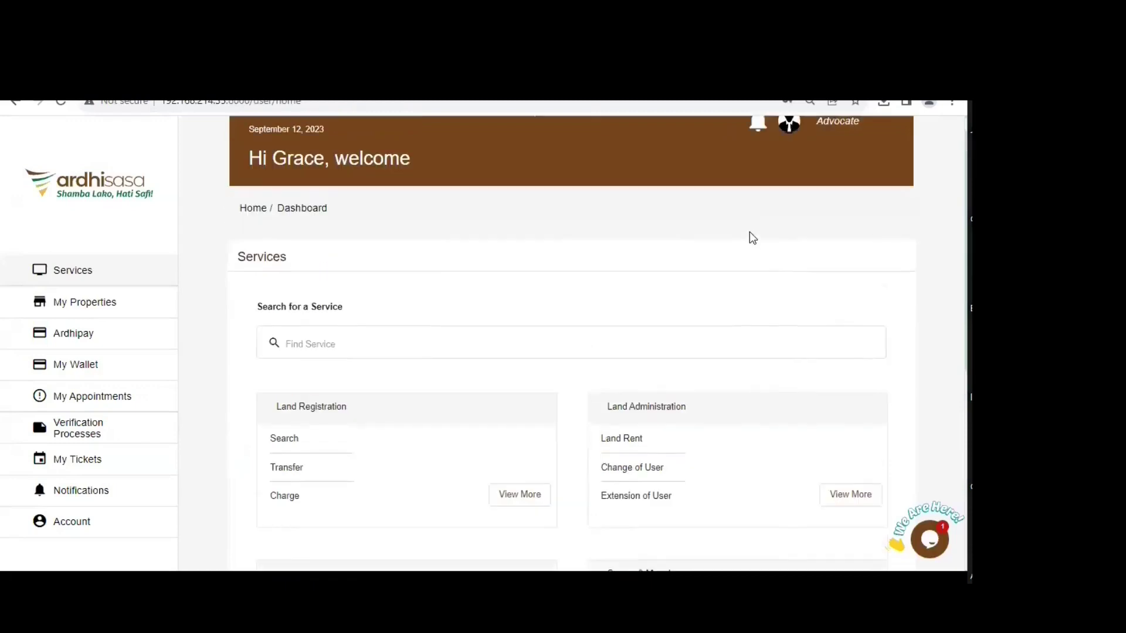
left_click(758, 146)
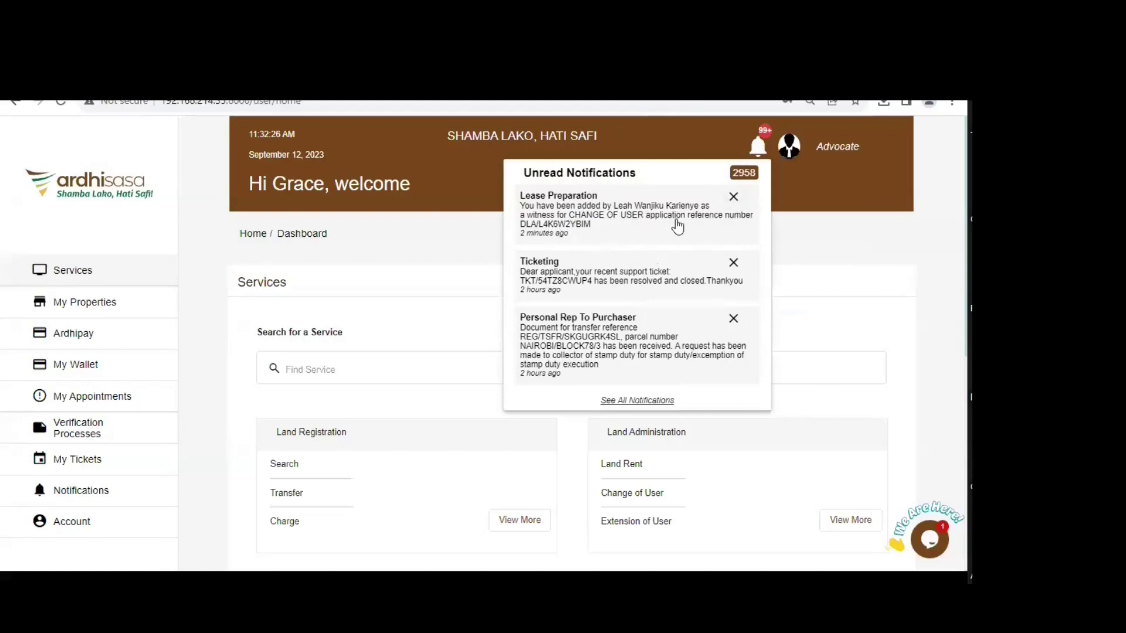
left_click(604, 222)
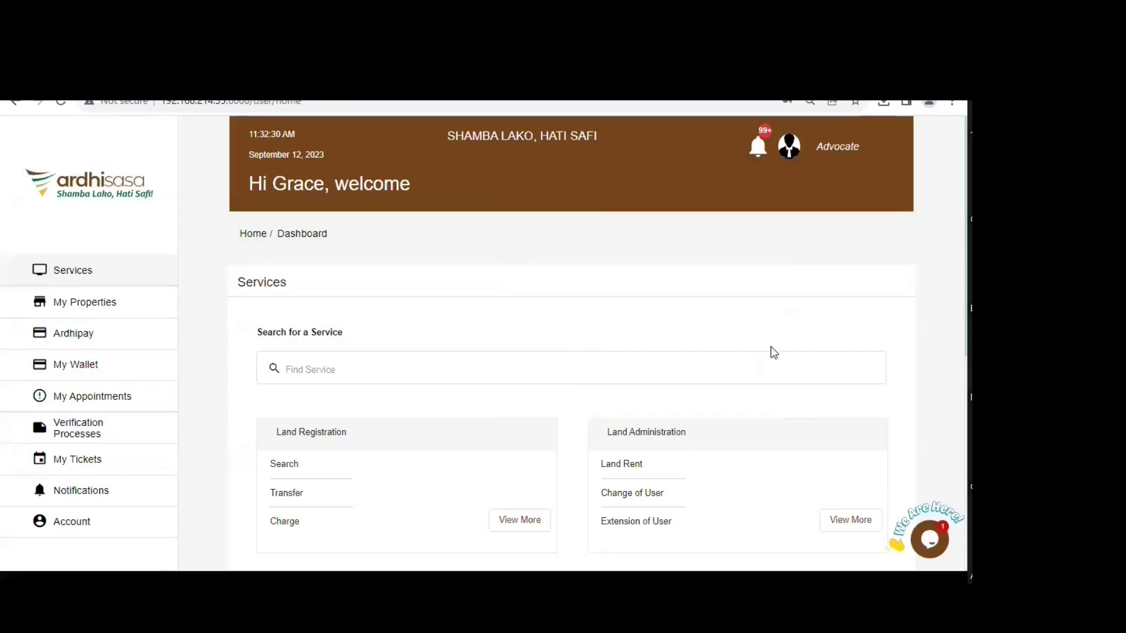
left_click(849, 526)
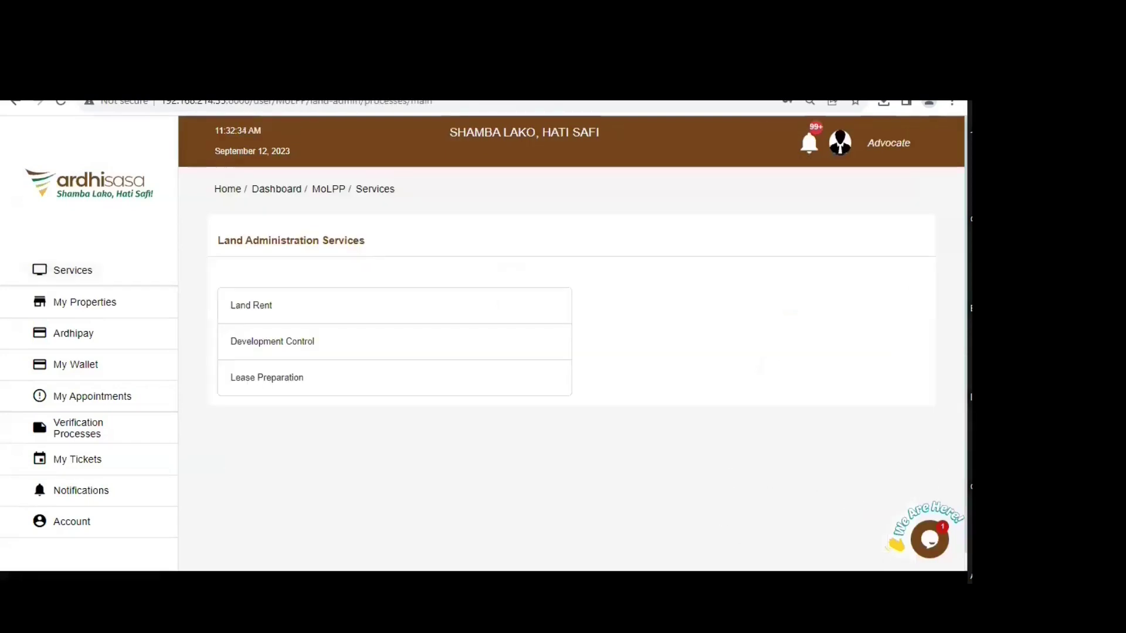
left_click(285, 383)
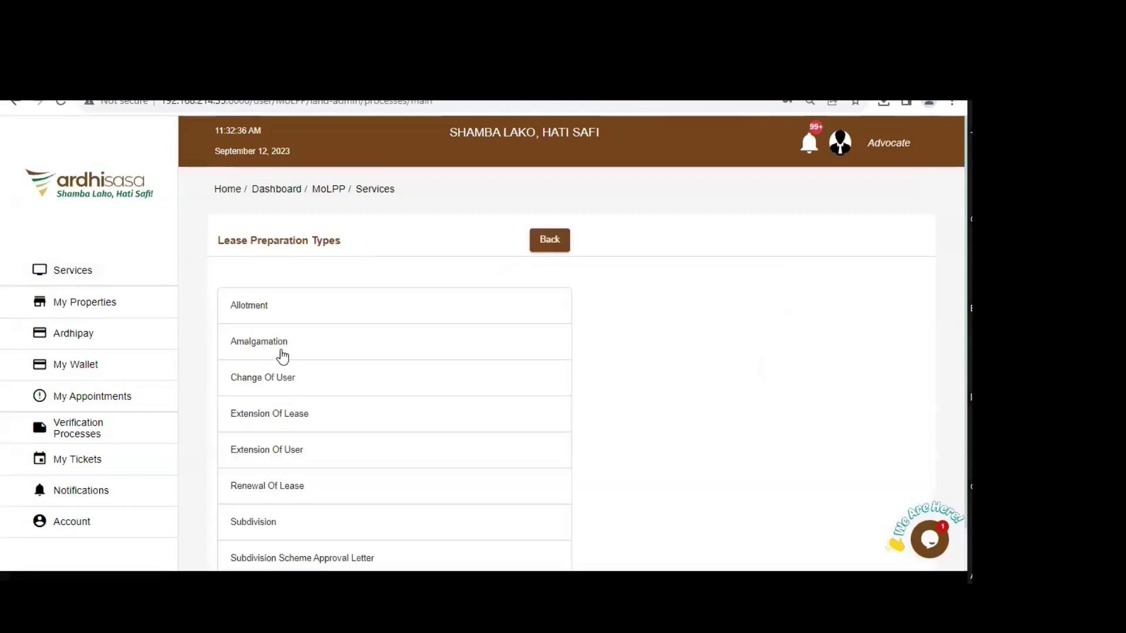
left_click(284, 379)
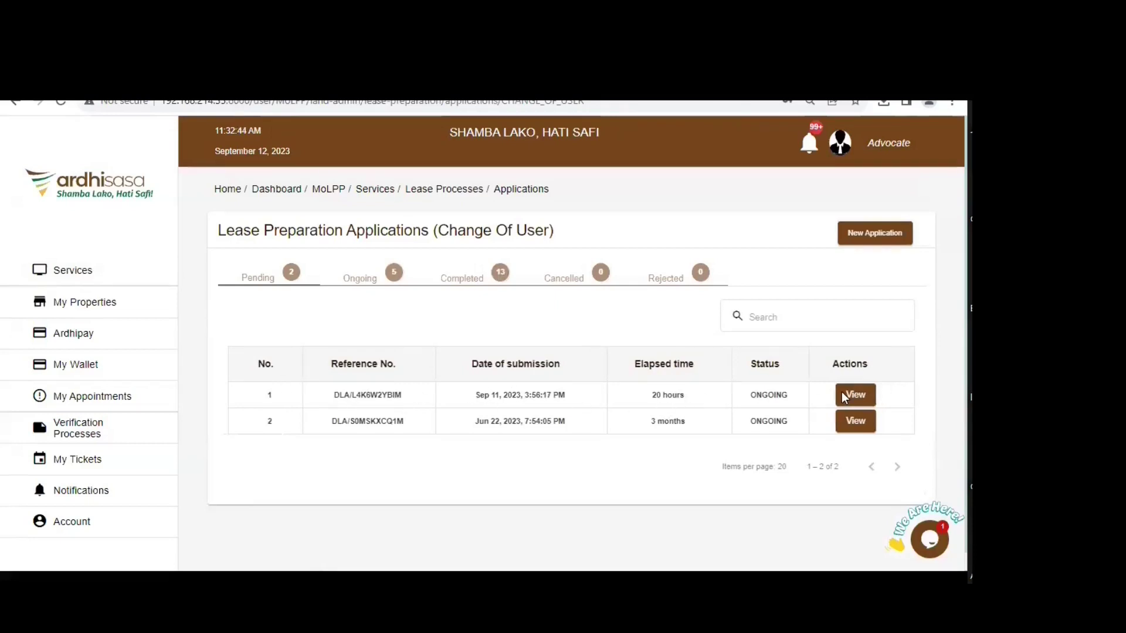
left_click(855, 394)
scroll(245, 406, "down", 3)
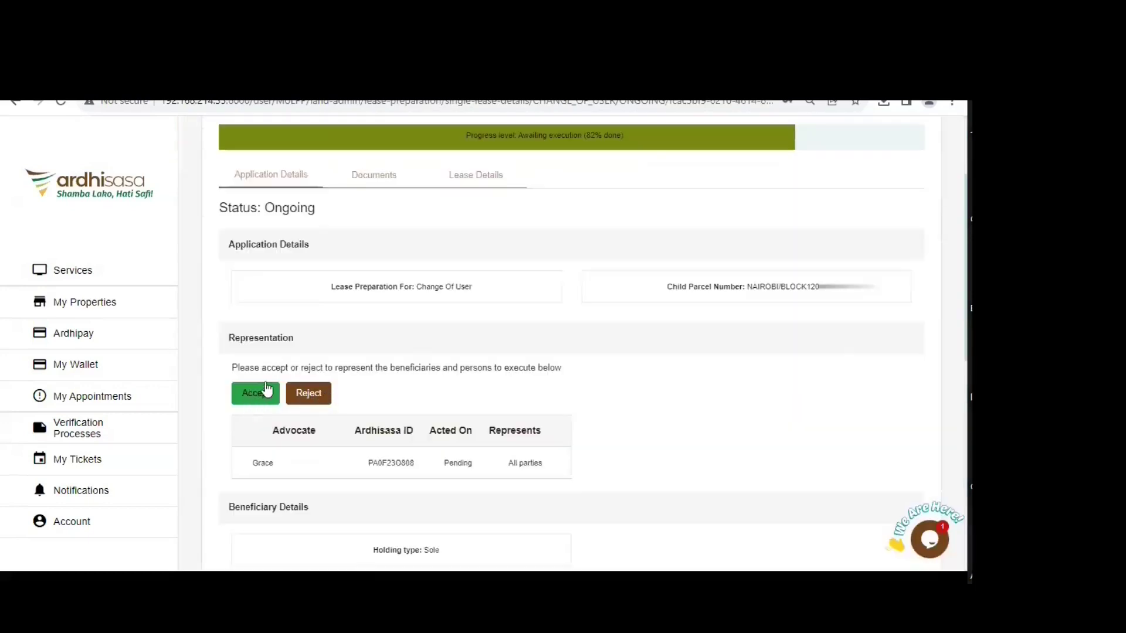
- Accept representing all parties, then test and clear the signature pad and view other-device signing options
left_click(252, 394)
scroll(446, 355, "down", 8)
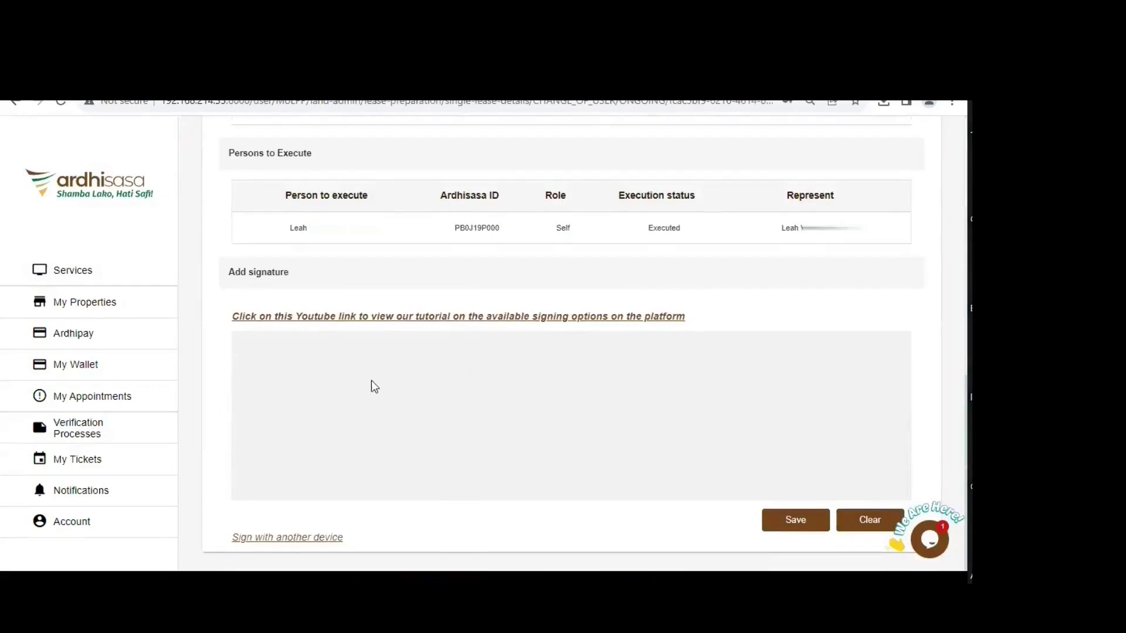
left_click_drag(438, 359, 508, 432)
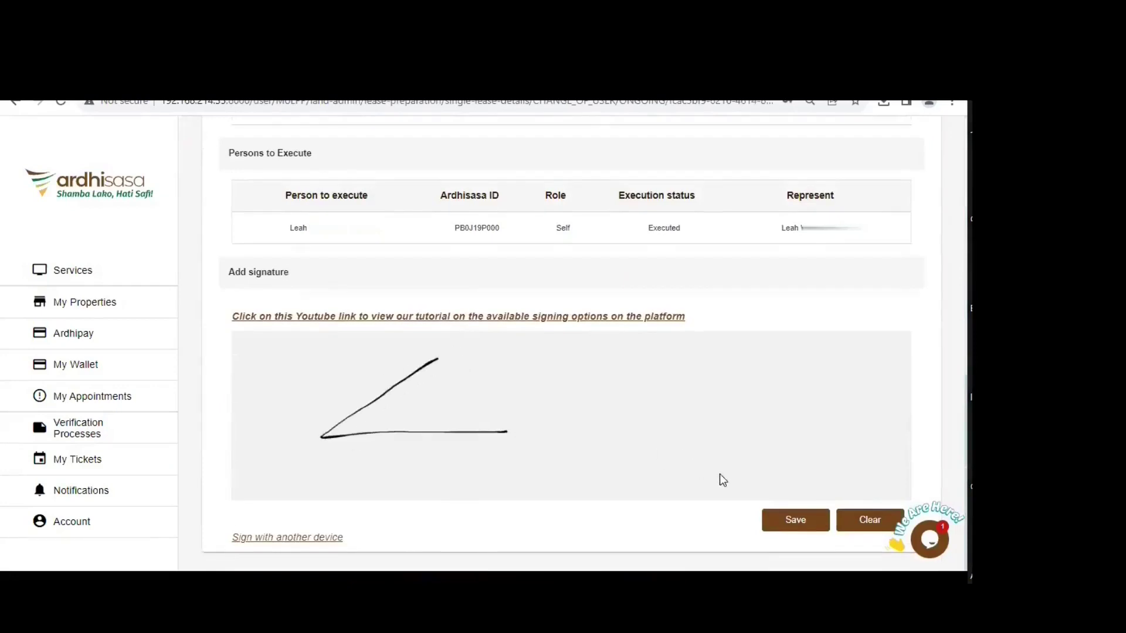
left_click(866, 520)
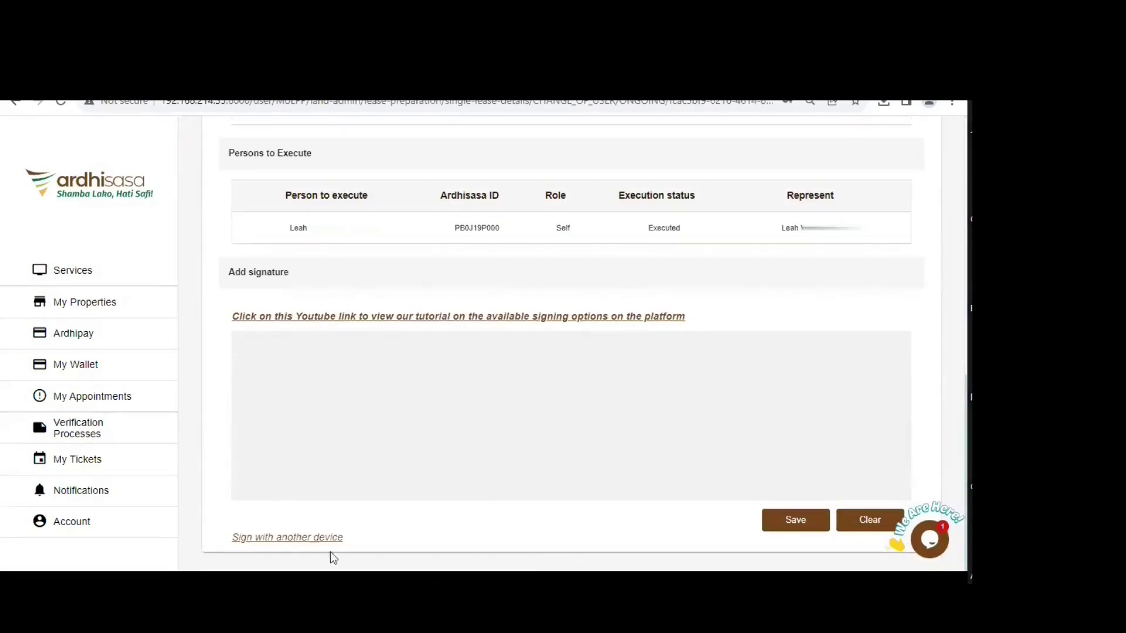
left_click(285, 538)
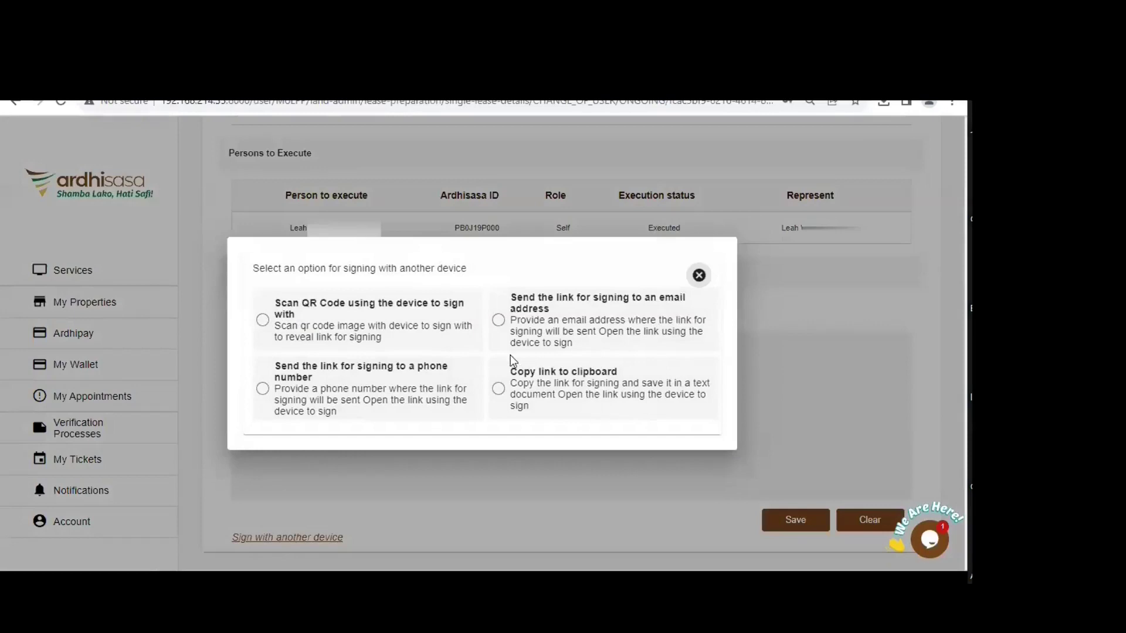
left_click(330, 326)
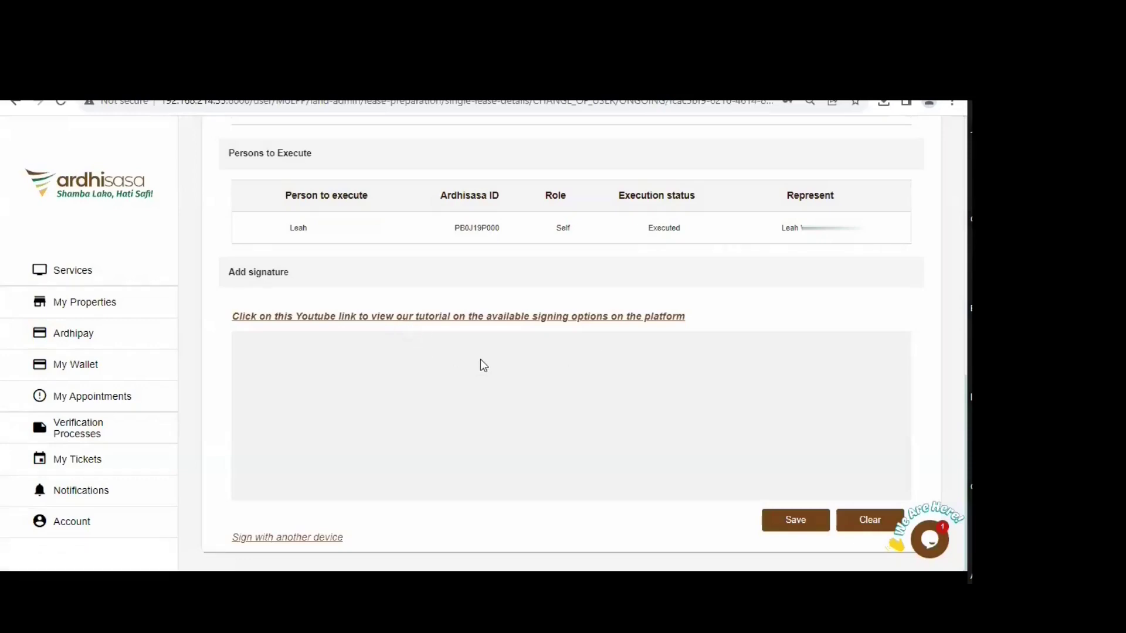
- Draw the advocate's signature on the pad and save it, confirming the submission
mouse_move(548, 356)
left_mouse_down()
mouse_move(425, 428)
mouse_move(547, 418)
mouse_move(547, 465)
left_mouse_up()
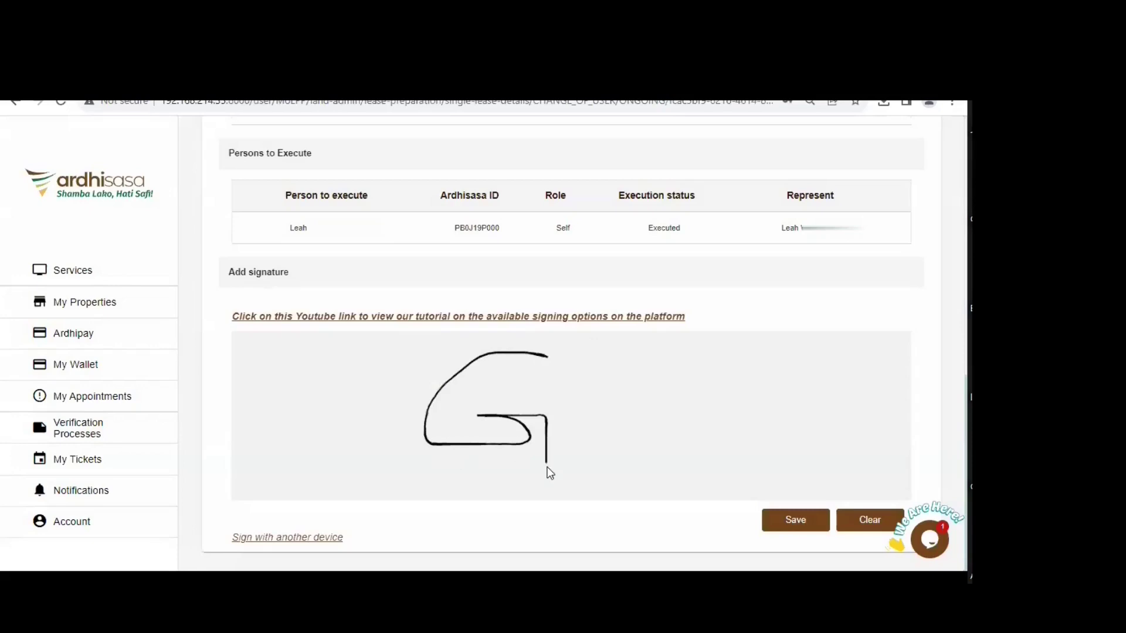
mouse_move(484, 379)
left_mouse_down()
mouse_move(467, 411)
mouse_move(484, 414)
left_mouse_up()
mouse_move(492, 342)
left_mouse_down()
mouse_move(491, 417)
mouse_move(566, 453)
left_mouse_up()
left_click(807, 522)
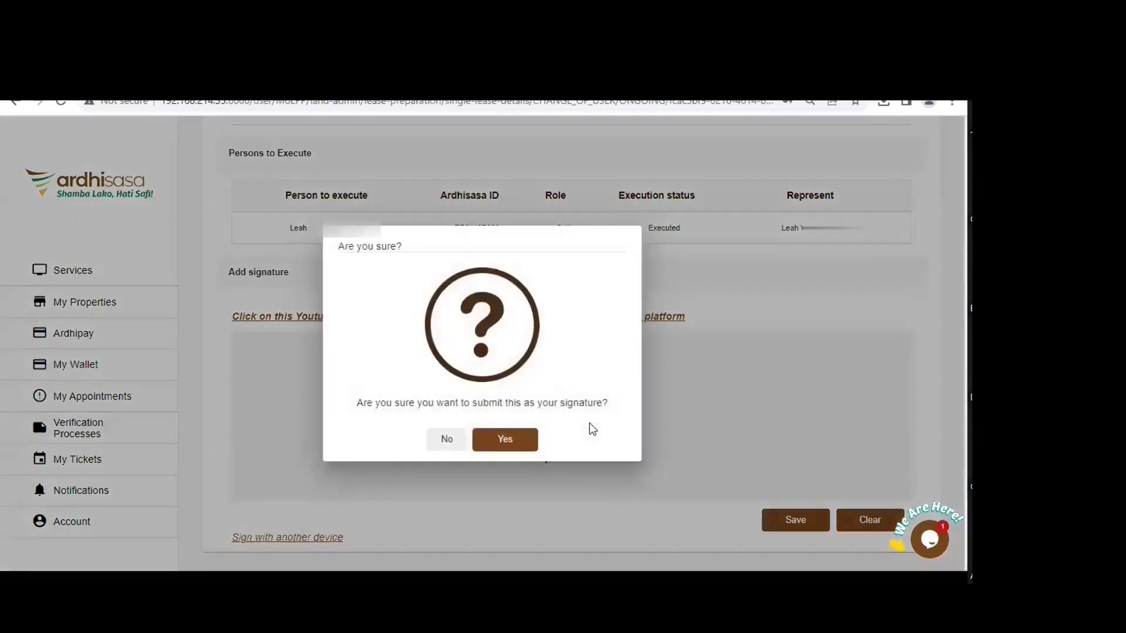
key("Return")
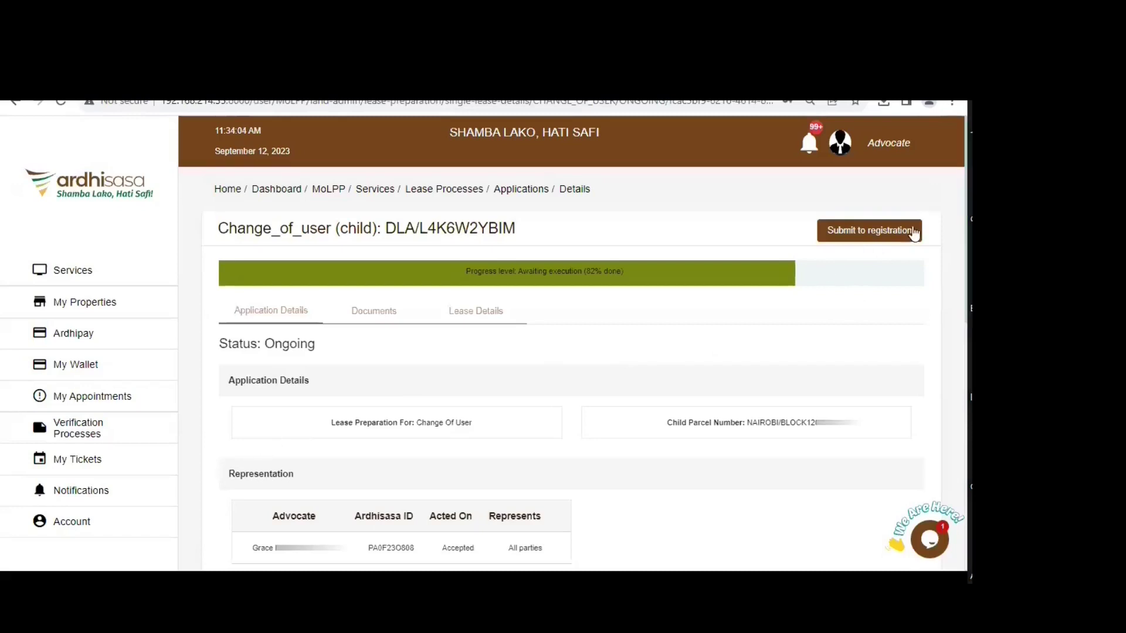
left_click(892, 231)
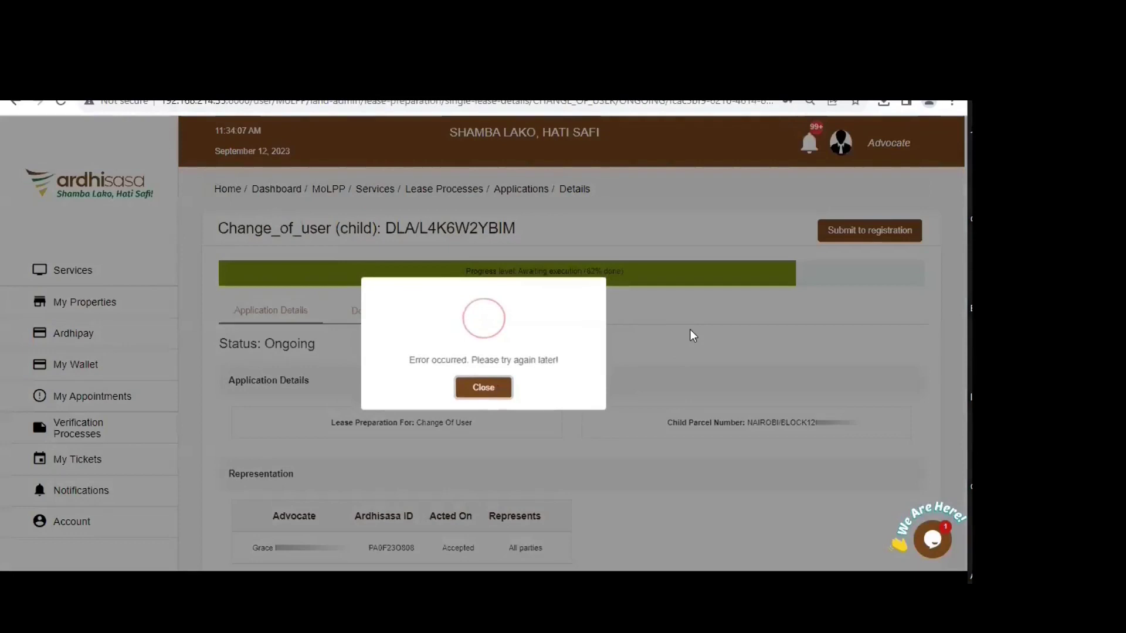
left_click(653, 392)
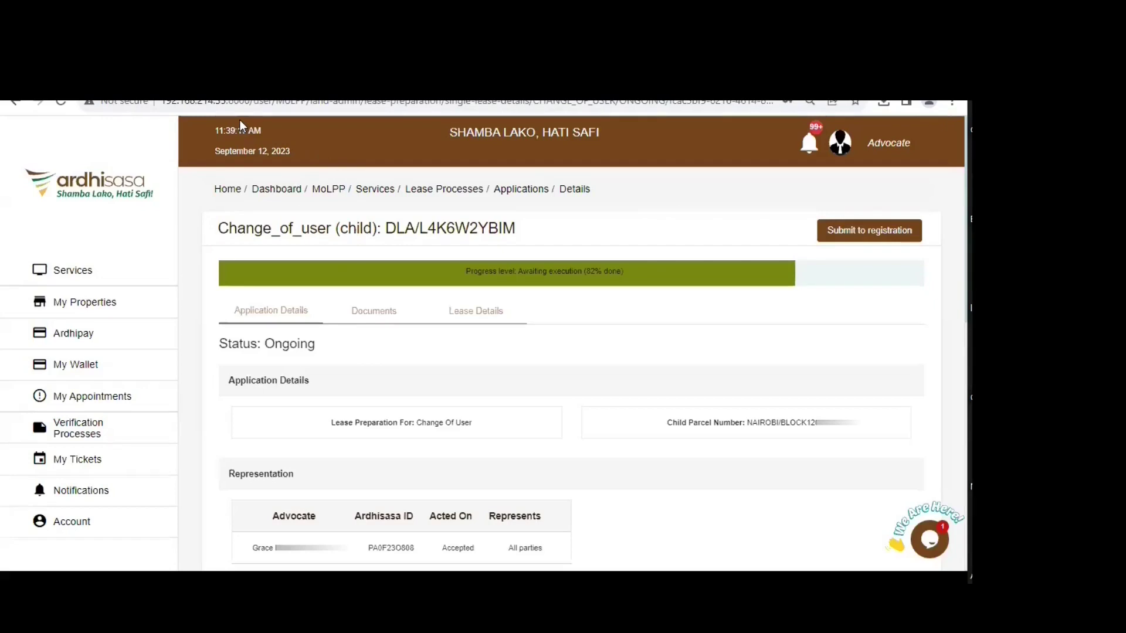
- Select the application details page's full web address in the browser address bar
key("ctrl+l")
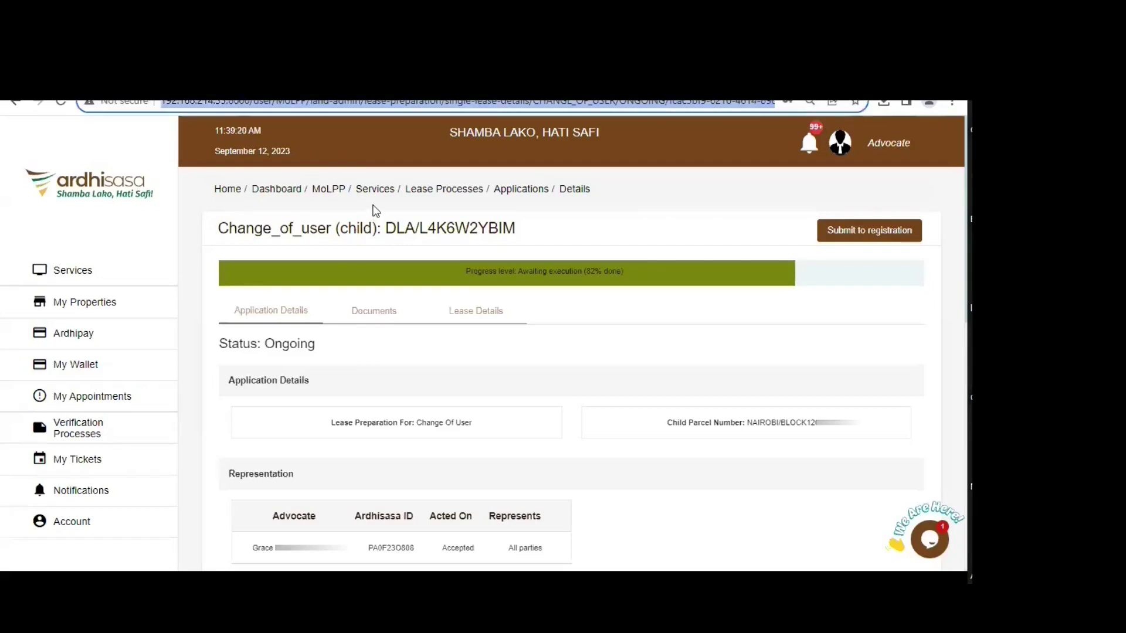